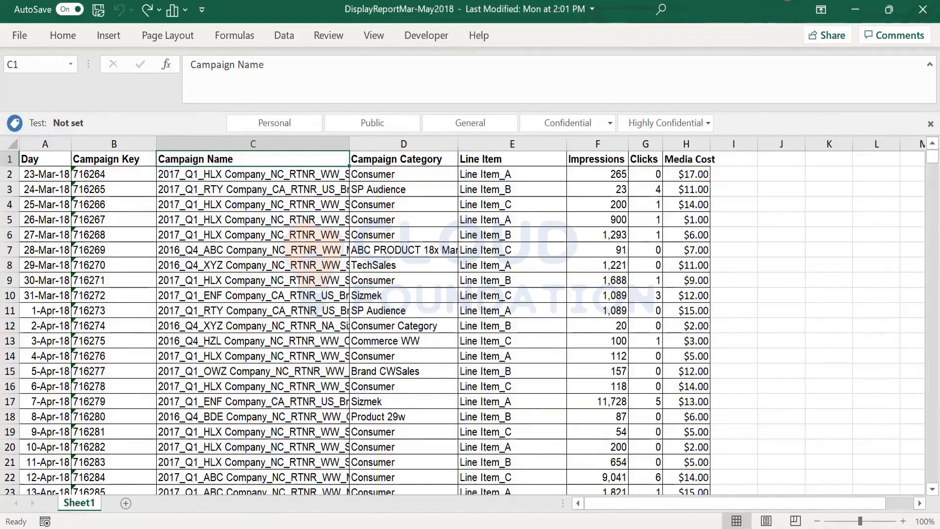
- Switch to the Search Insights workbook and select cell B3 in the Audience column
key("alt+Tab")
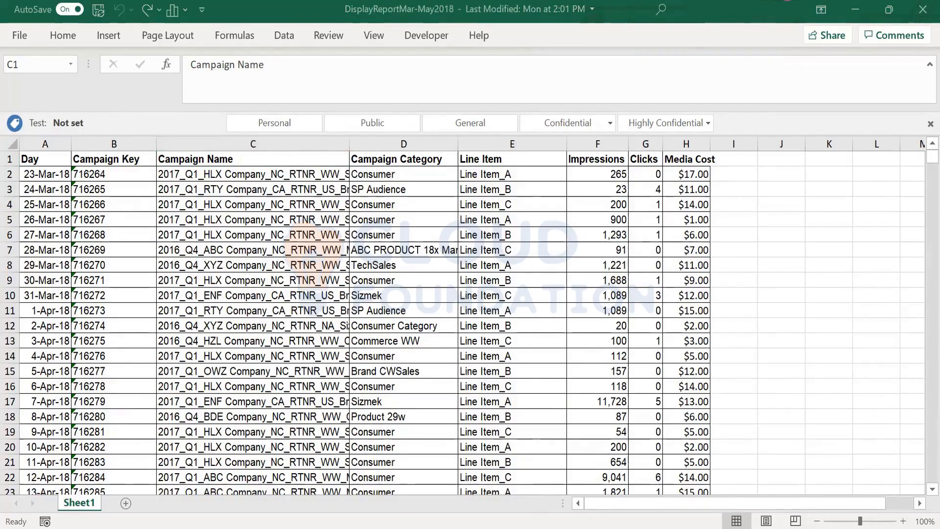
key("alt+Tab")
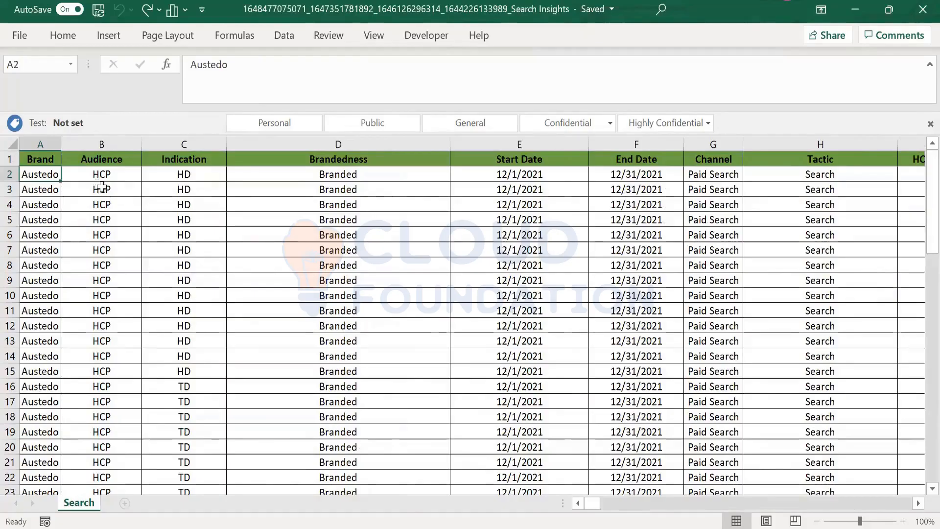
left_click(108, 184)
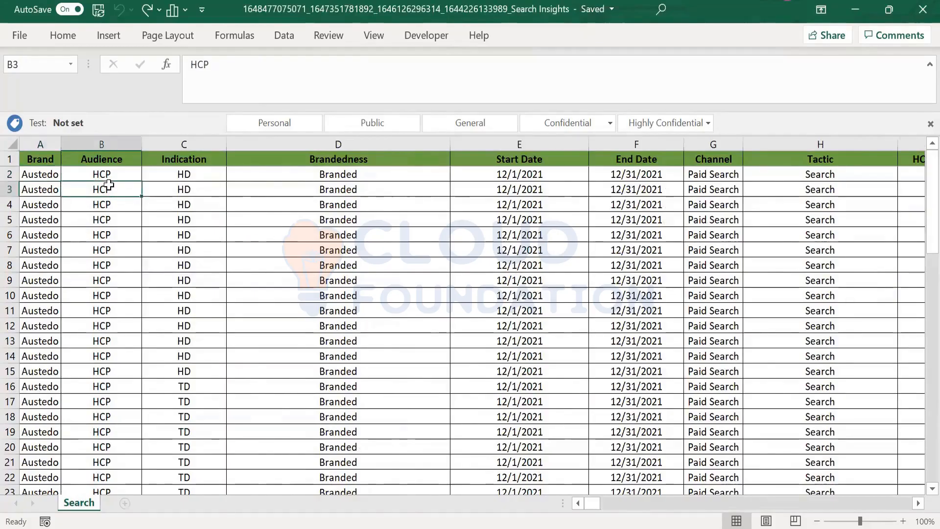
- Look across row 3 of the Search sheet to survey its columns through Unique Number, ending at Optimization Description
key("ctrl+Right")
key("Left")
key("Left")
key("Left")
key("Left")
key("Right")
key("Right")
key("Right")
key("Right")
key("Right")
key("Right")
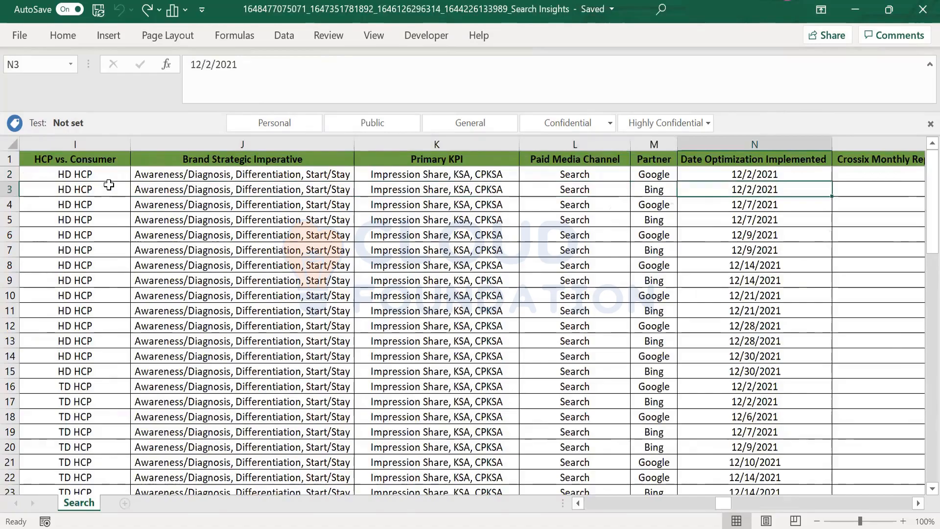
key("Left")
key("Left")
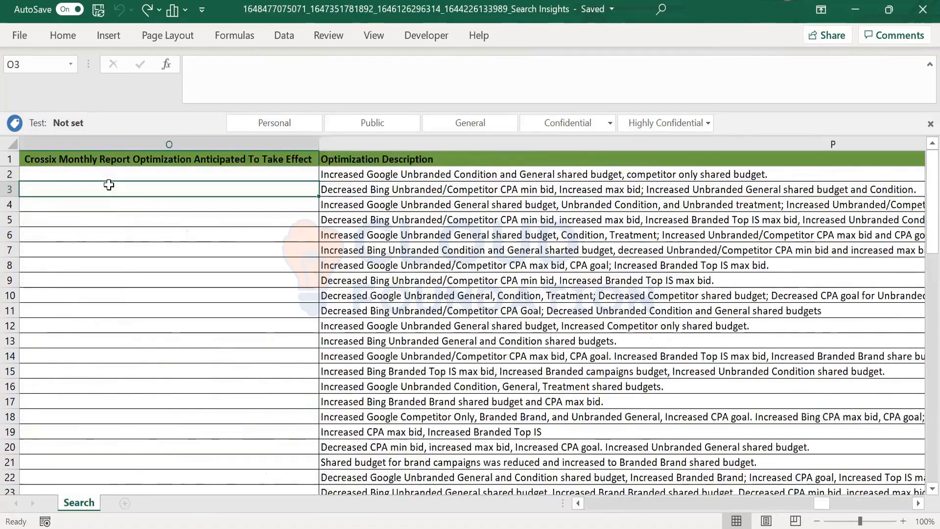
key("Right")
key("Right")
key("Right")
key("Right")
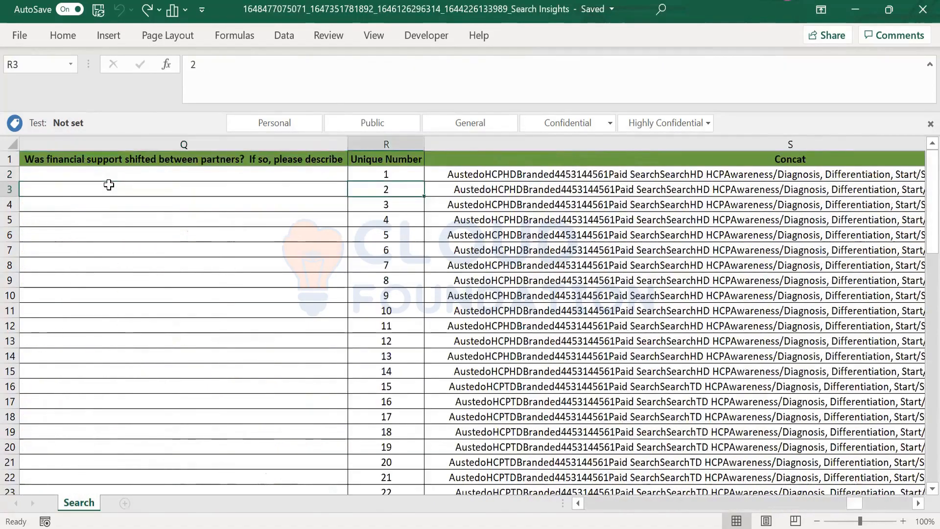
key("Left")
key("Left")
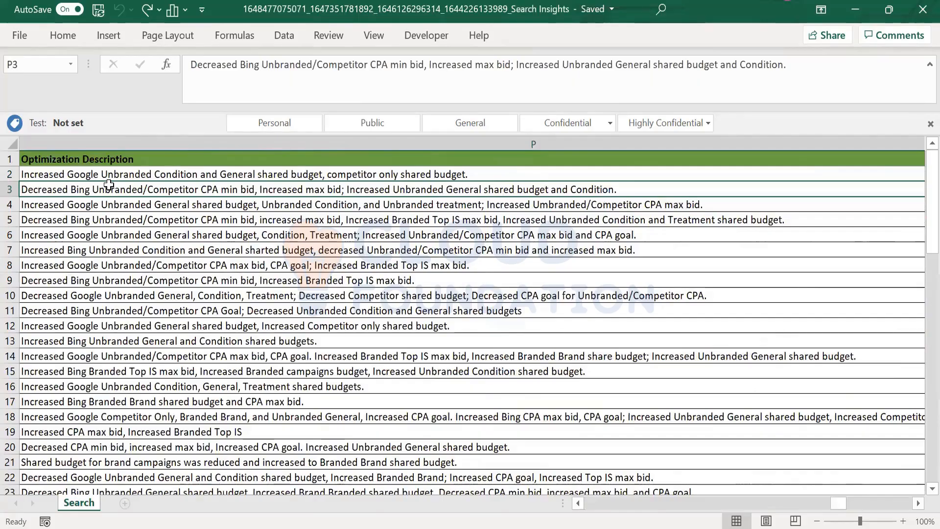
- Read down the Optimization Description entries to row 21 and return to the column header
key("Down")
key("Down")
key("Down")
key("Down")
key("Down")
key("Down")
key("Down")
key("Down")
key("Down")
key("Down")
key("Down")
key("Down")
key("Down")
key("Down")
key("Down")
key("Down")
key("Down")
key("Down")
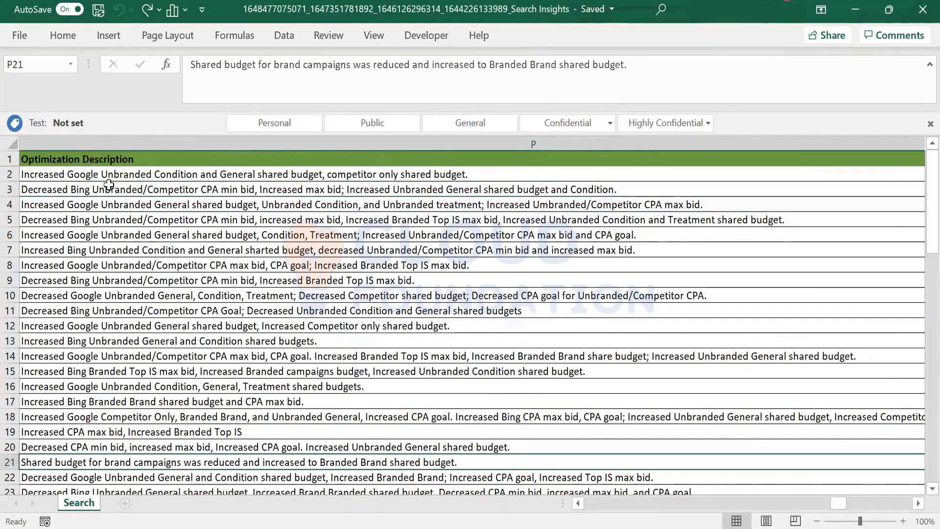
key("Up")
key("Up")
key("Up")
key("Up")
key("Up")
key("Up")
key("Up")
key("Up")
key("Up")
key("Up")
key("Up")
key("Up")
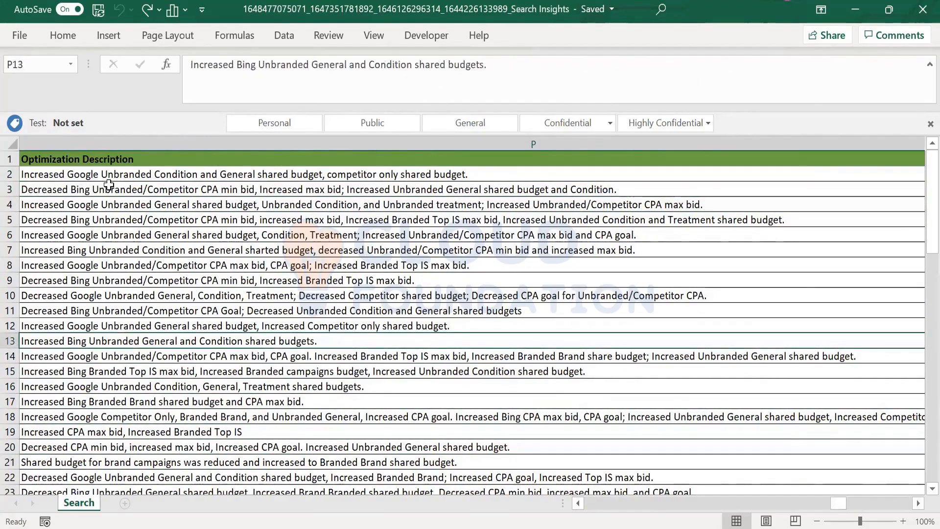
key("ctrl+Up")
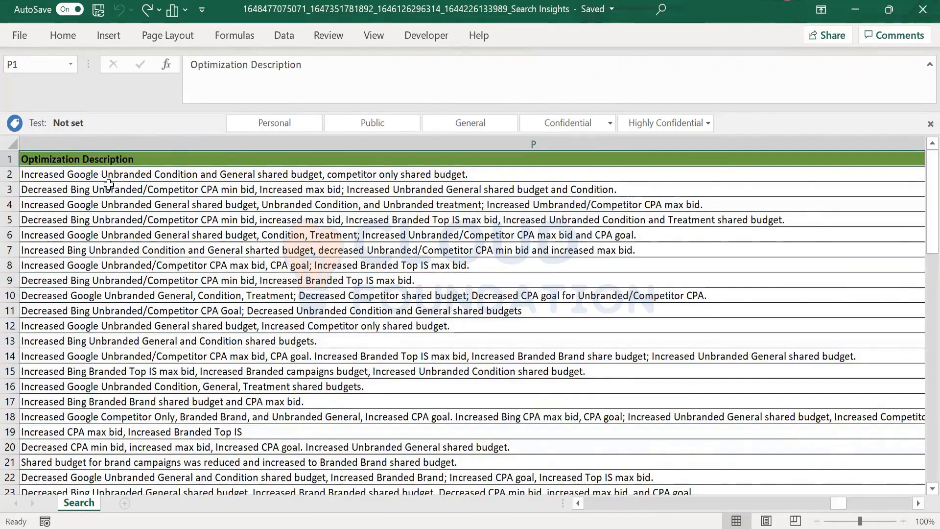
- Review the sheet's column headers from Brand through Start Date and End Date to Channel
key("ctrl+Left")
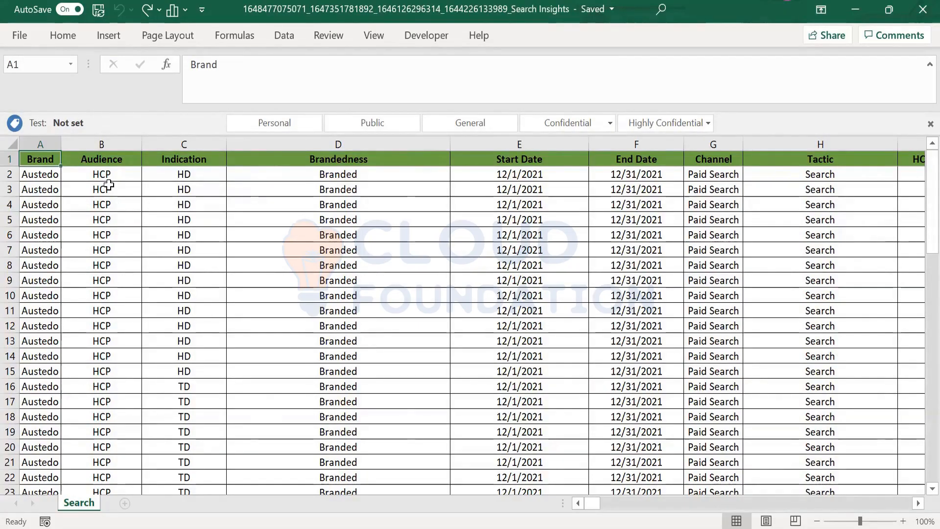
key("Right")
key("Right")
key("Right")
key("Right")
key("Right")
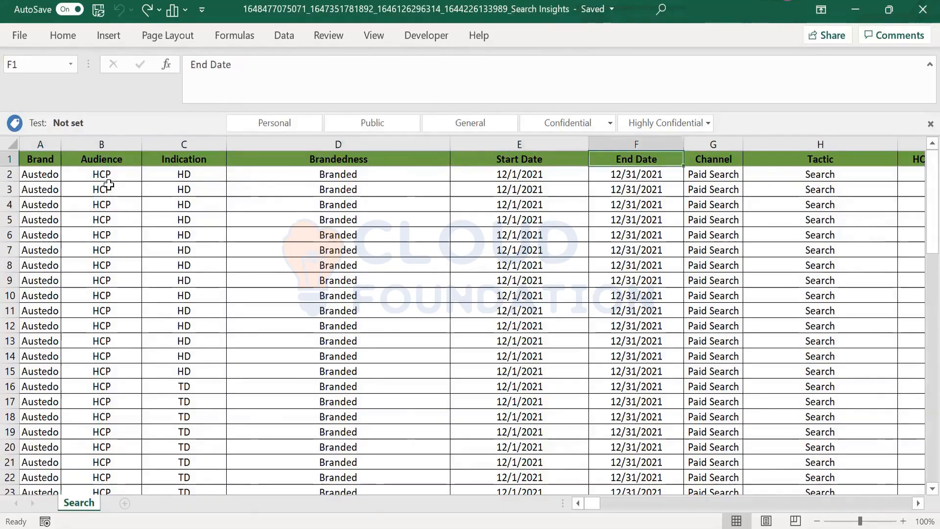
key("Right")
key("Left")
key("Left")
key("Right")
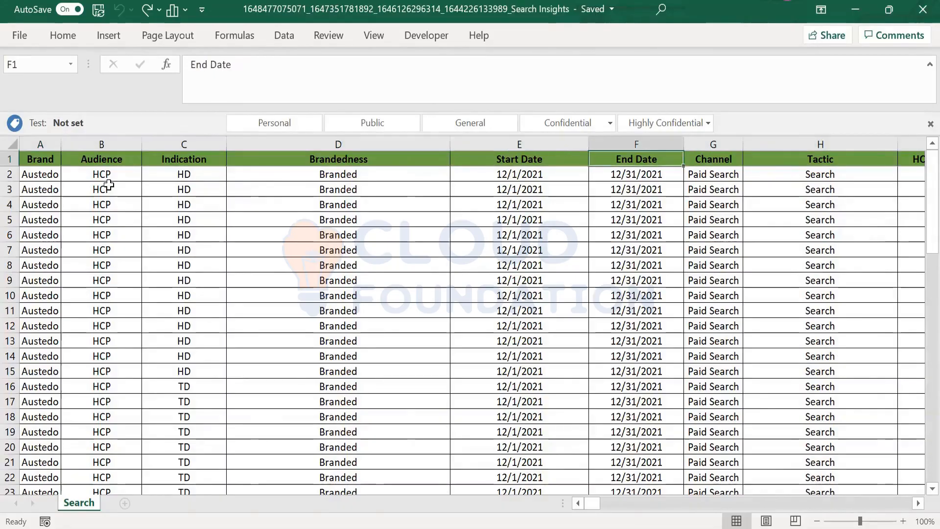
key("Left")
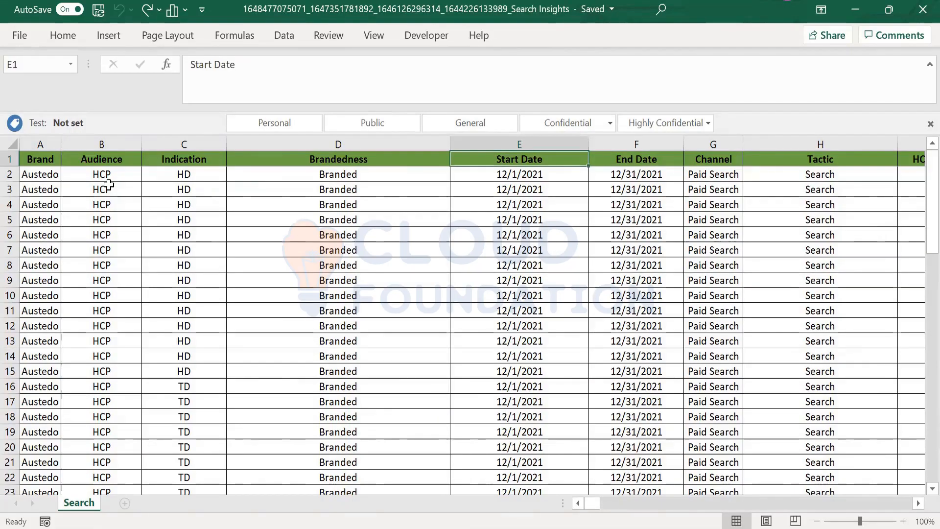
key("Right")
key("Right")
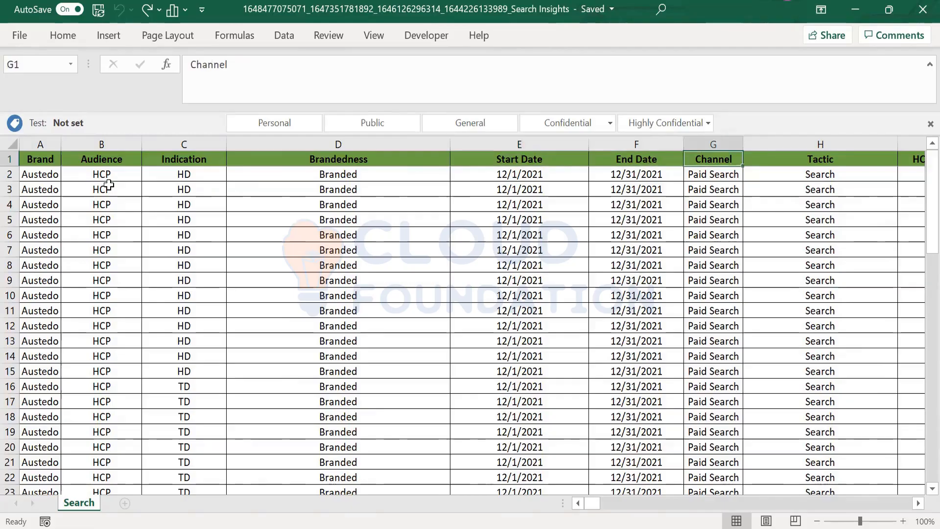
- Review the headers from Tactic through Primary KPI, Partner and Date Optimization Implemented to the Crossix Monthly Report column
key("Right")
key("Right")
key("Right")
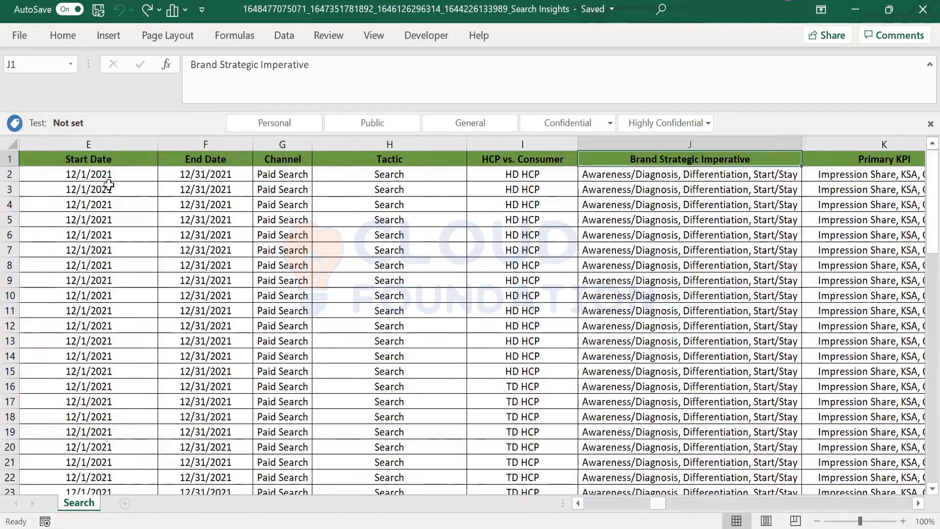
key("Left")
key("Left")
key("Left")
key("Right")
key("Right")
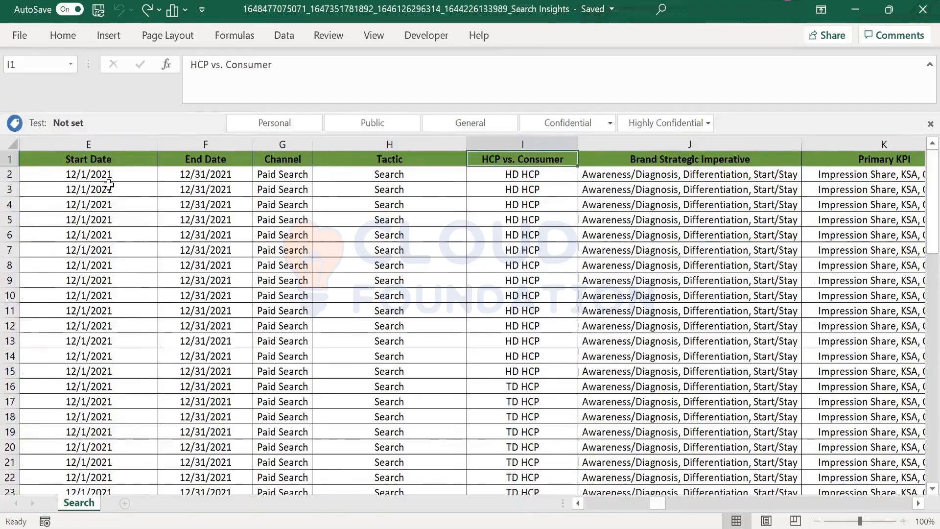
key("Right")
key("Right")
key("Right")
key("Right")
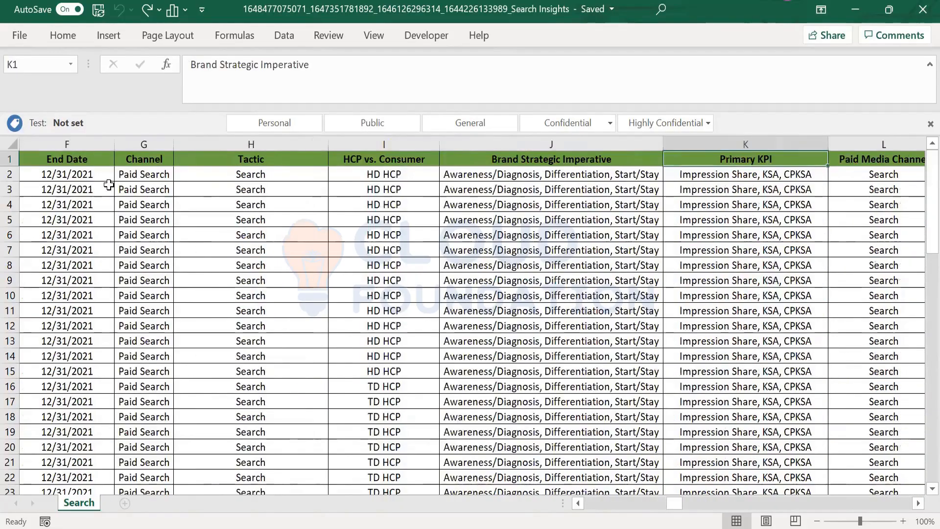
key("Right")
key("Left")
key("Left")
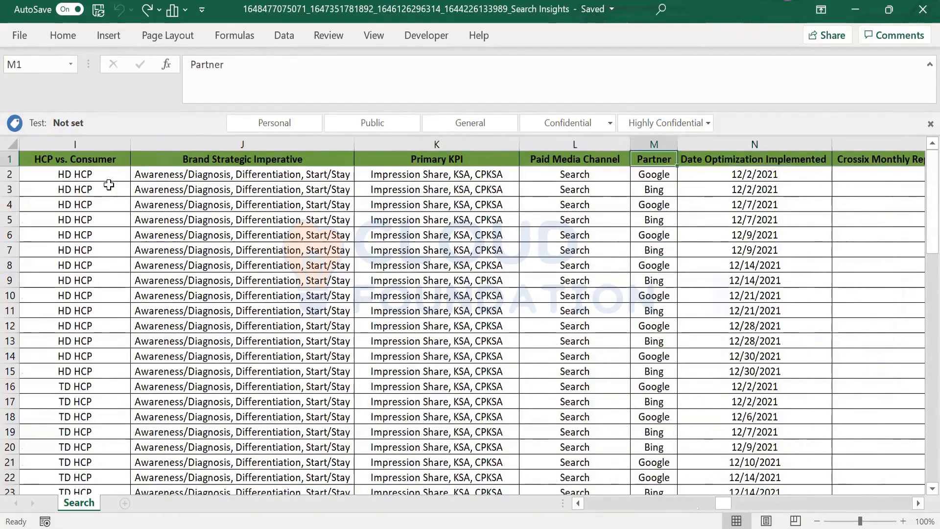
key("Right")
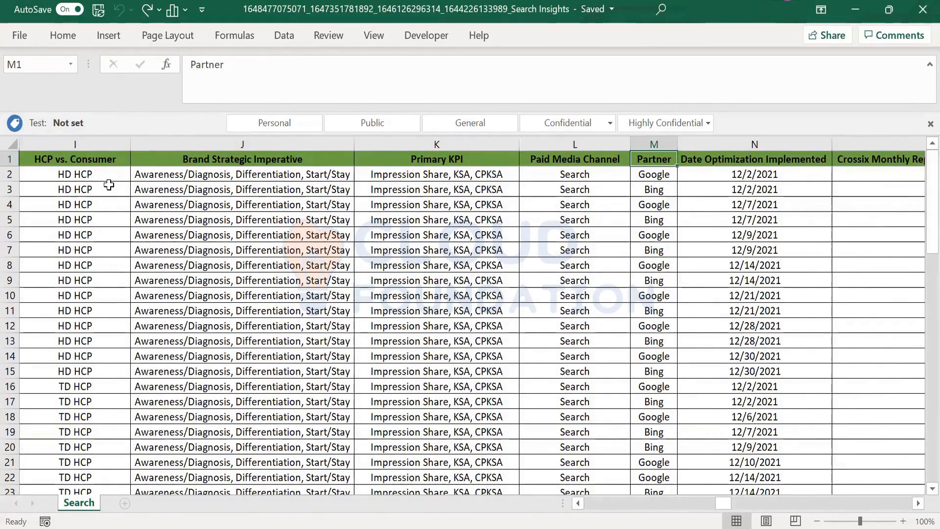
key("Right")
key("Right")
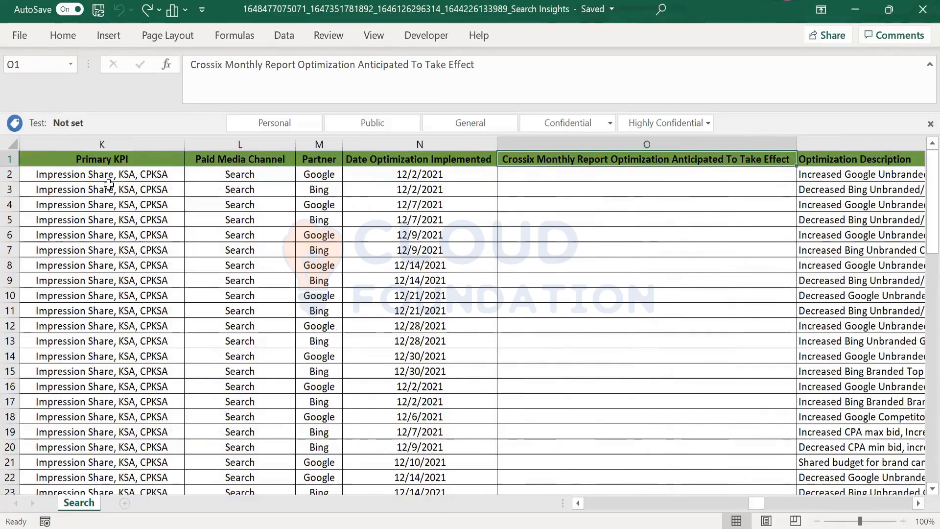
- Examine the first few Optimization Description entries in rows 2 to 5
key("Right")
key("Right")
key("Left")
key("Down")
key("Down")
key("Down")
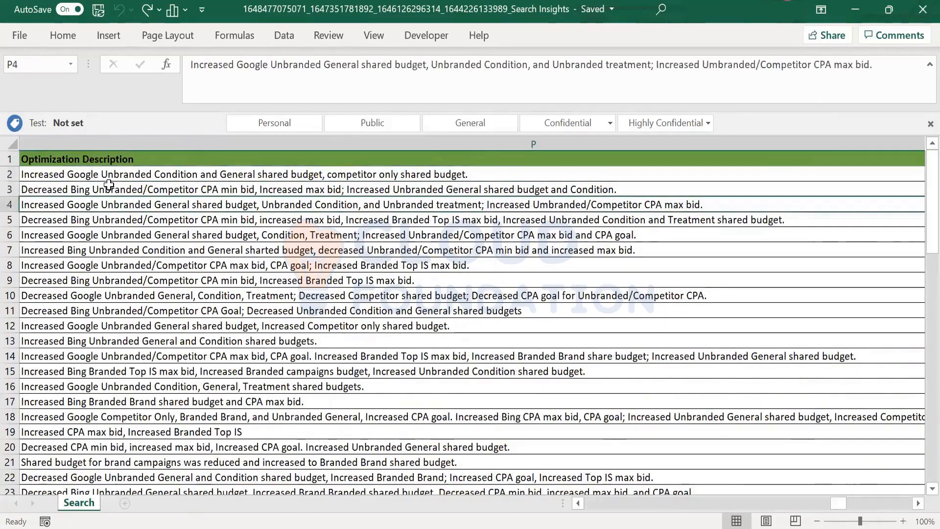
key("Down")
key("Up")
key("Up")
key("Up")
key("Up")
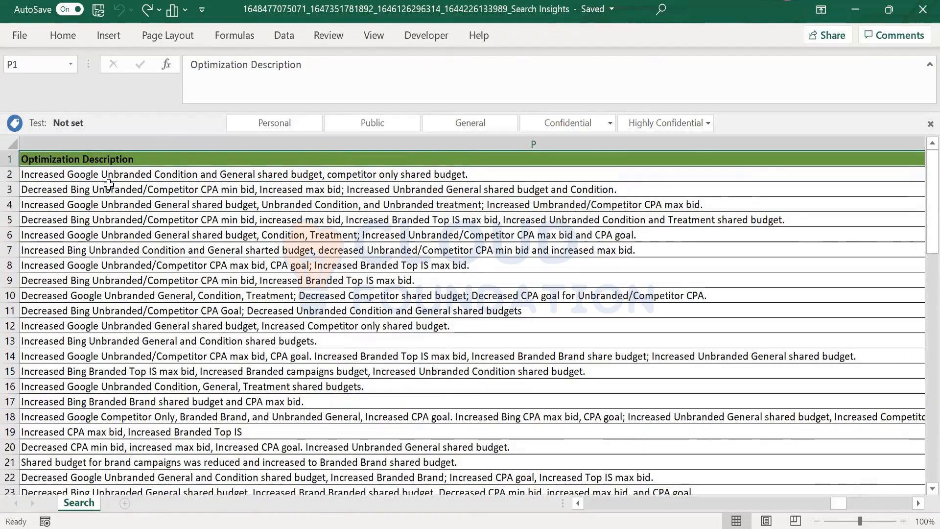
- Examine the header asking whether financial support shifted between partners and the neighbouring Unique Number header
key("Right")
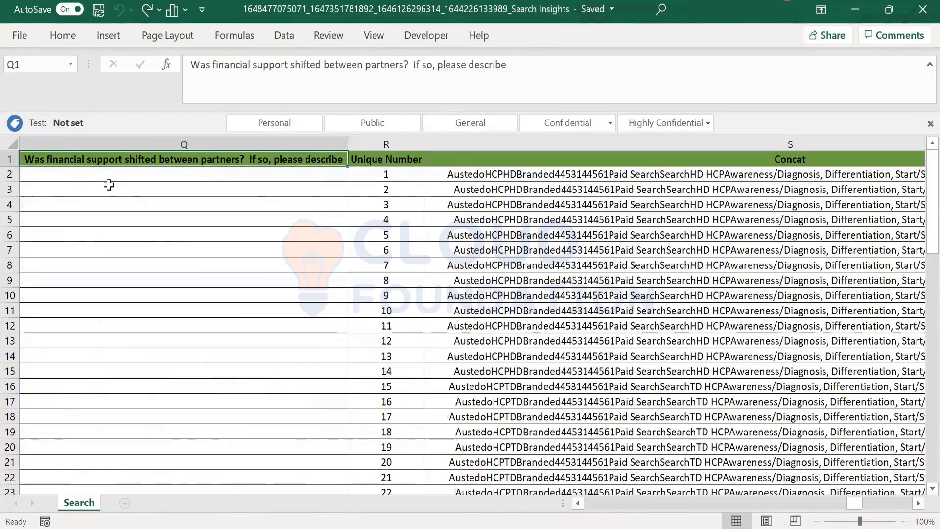
key("Right")
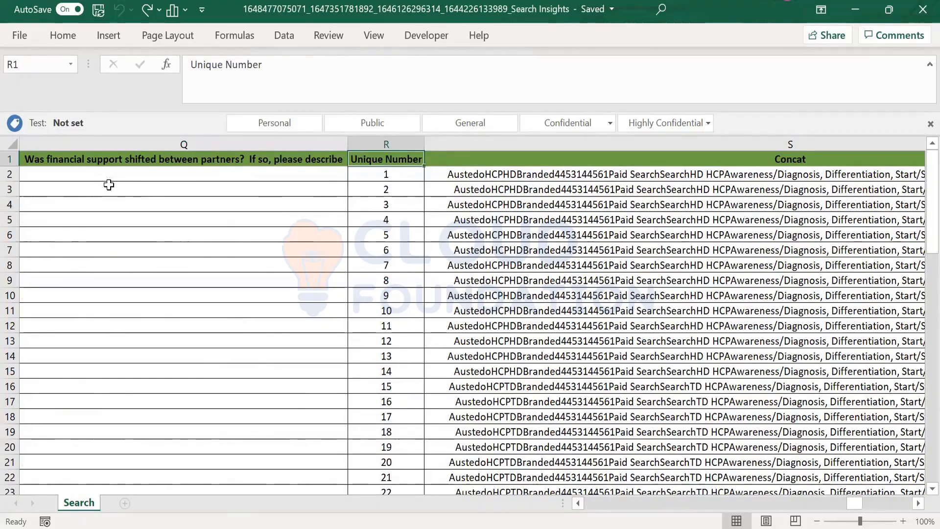
key("Left")
key("Left")
key("Right")
key("Right")
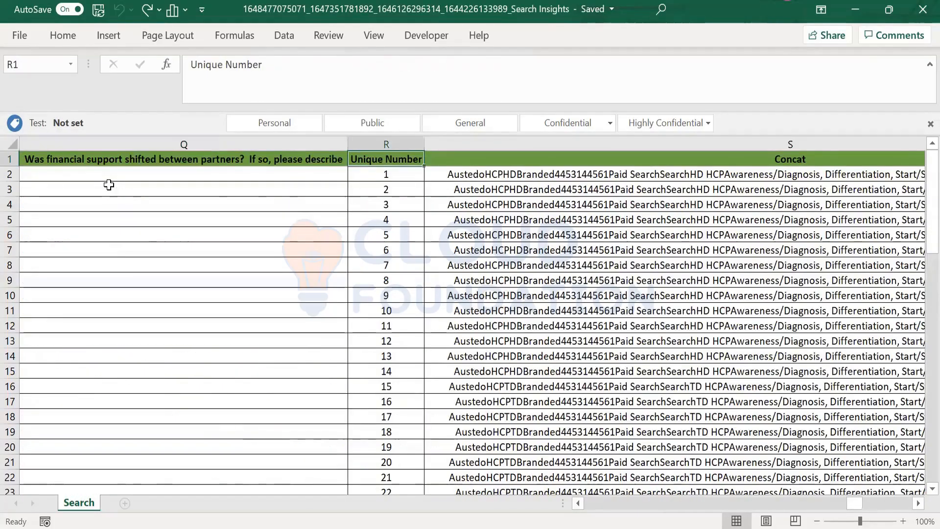
- Examine the Unique Number column from its first value to its last, comparing it with the adjacent columns
key("Down")
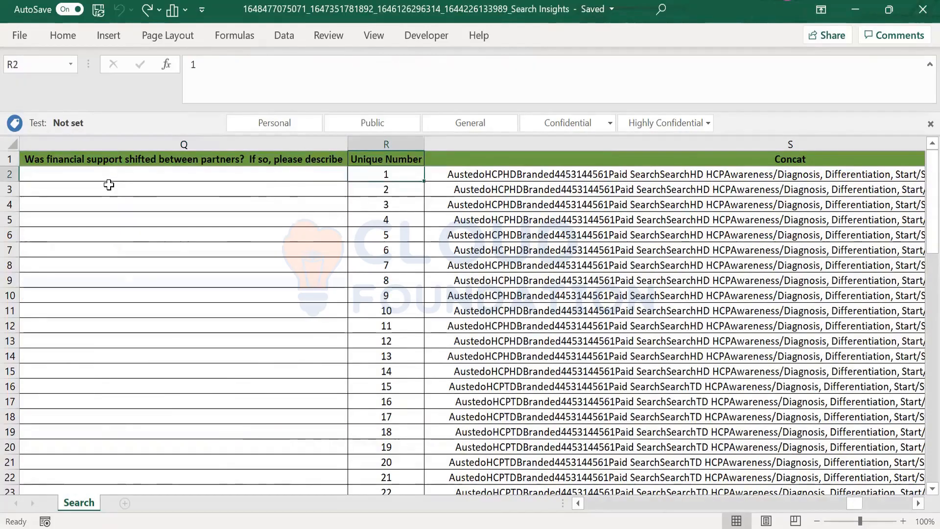
key("Up")
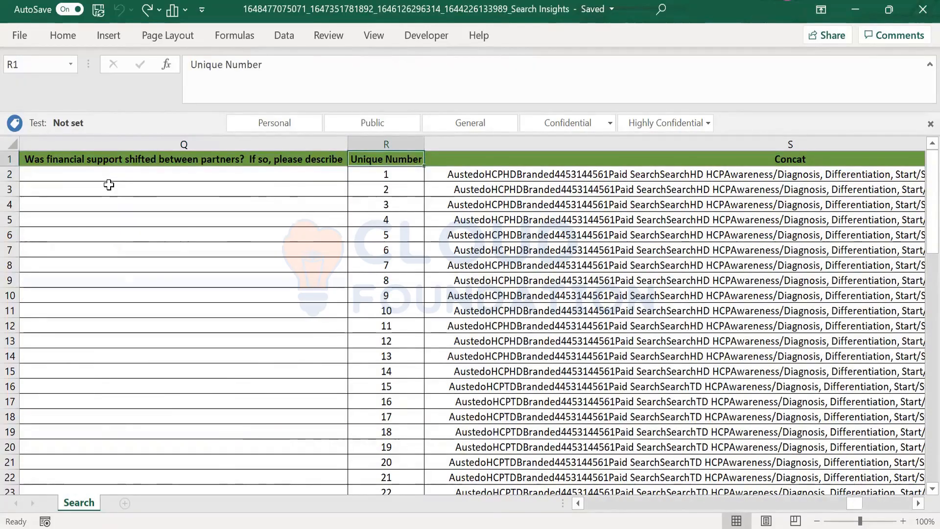
key("Down")
key("Up")
key("Right")
key("Left")
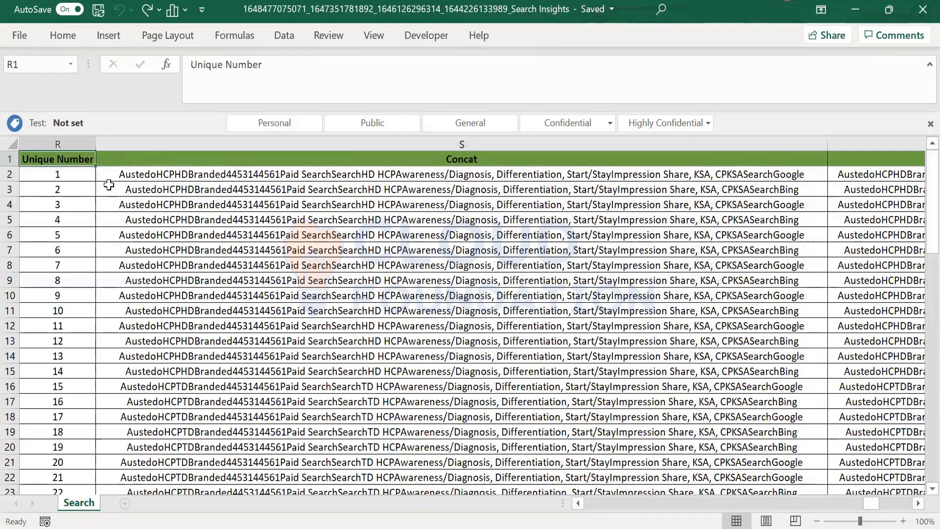
key("Left")
key("Right")
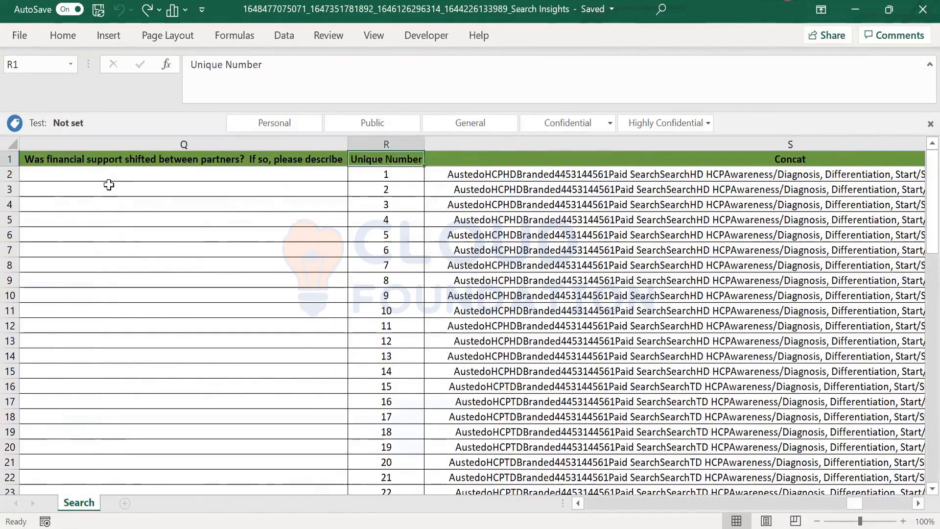
key("Down")
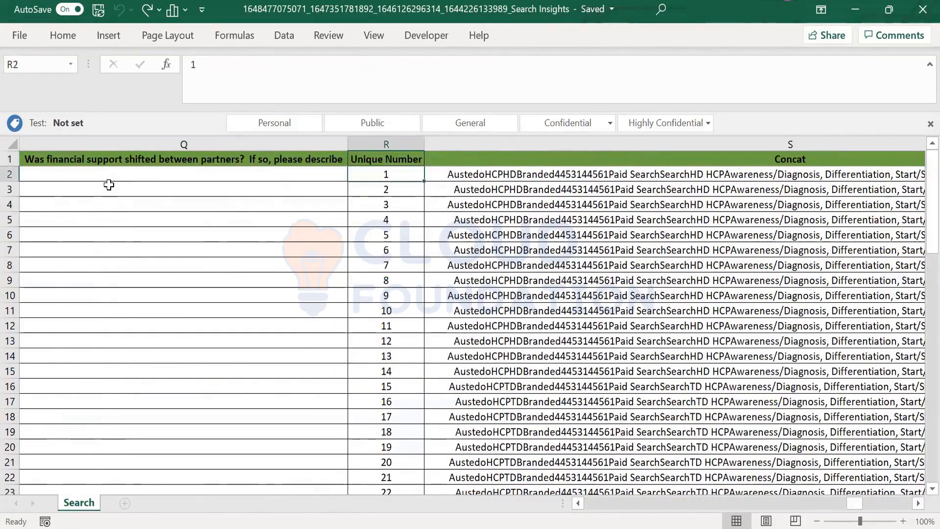
key("ctrl+Down")
key("ctrl+Up")
key("Down")
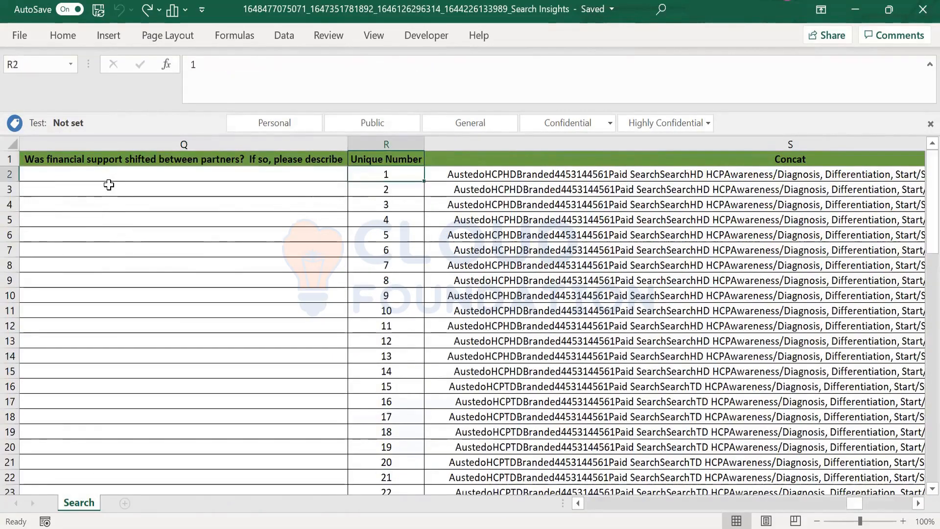
key("Up")
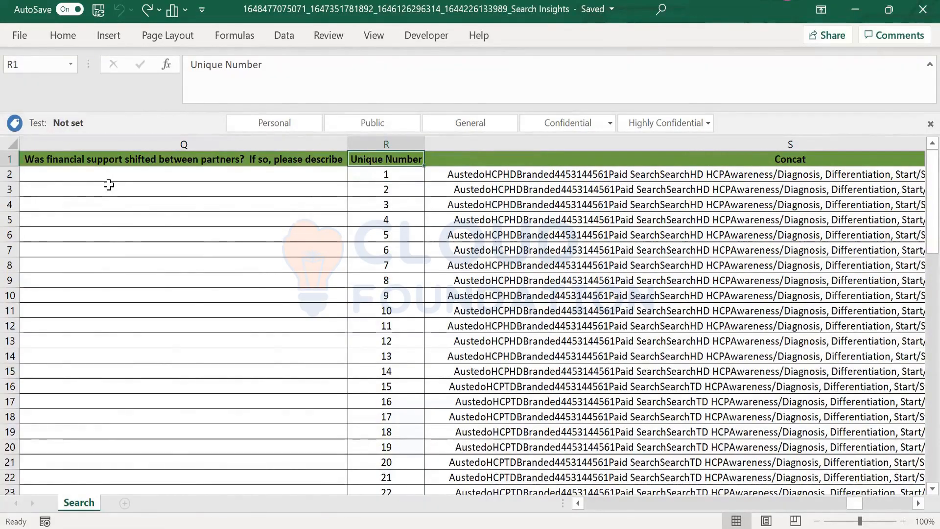
- Inspect the formula behind the first Key value in cell T2
key("Right")
key("Right")
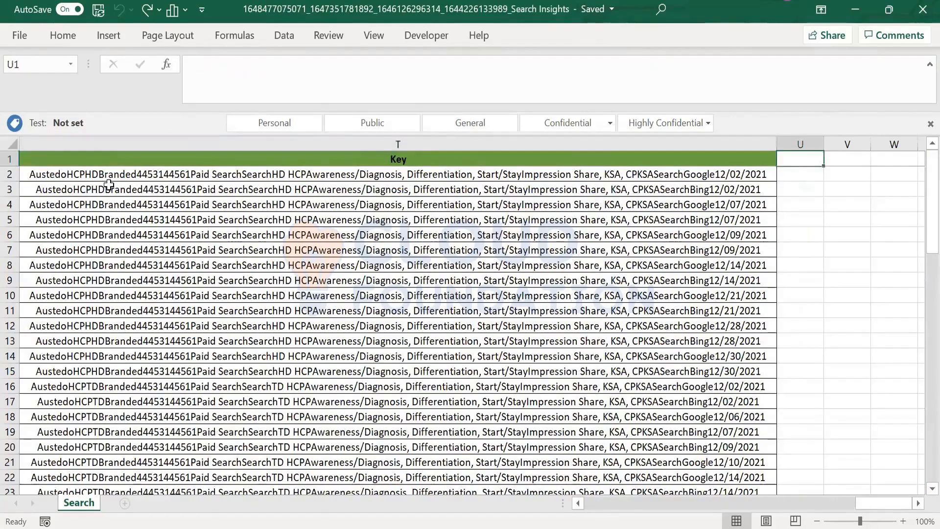
key("Down")
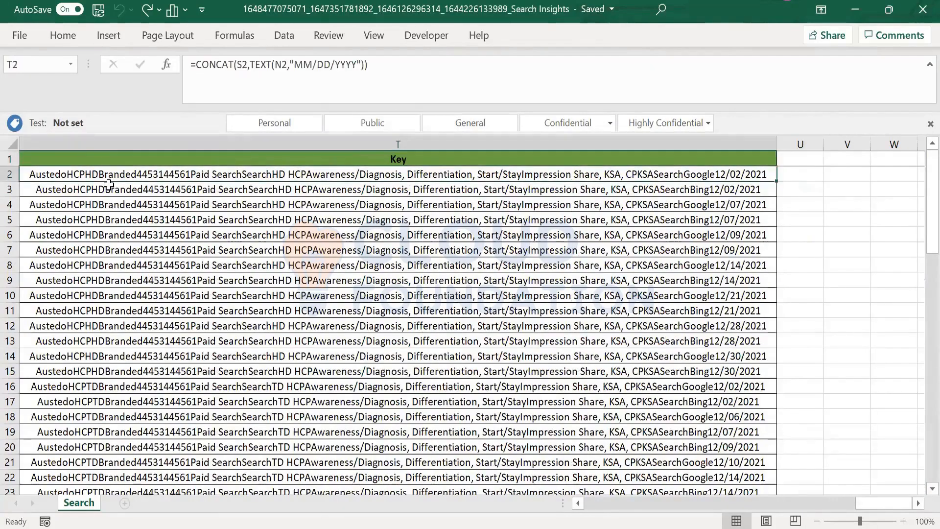
- Review the header row from Brand through the question asking whether financial support shifted between partners
key("Up")
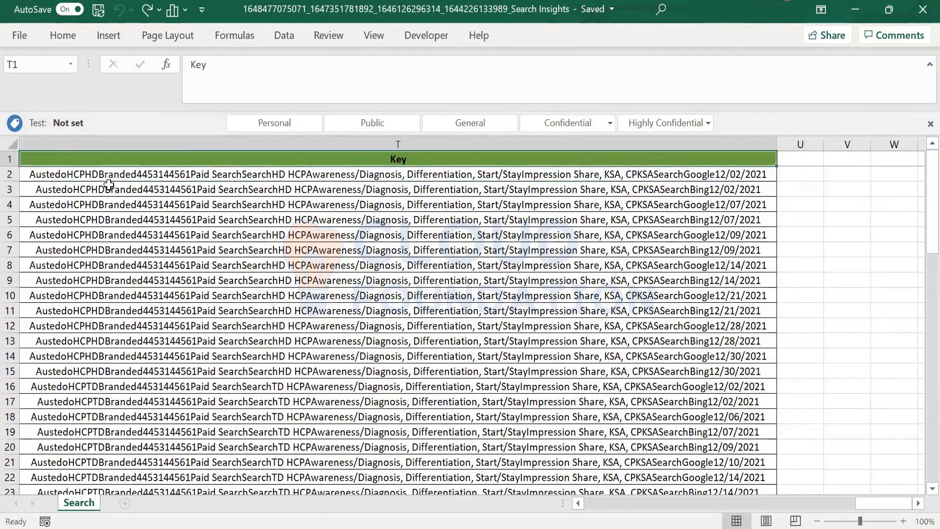
key("Home")
key("Right")
key("Right")
key("Right")
key("Right")
key("Right")
key("Right")
key("Right")
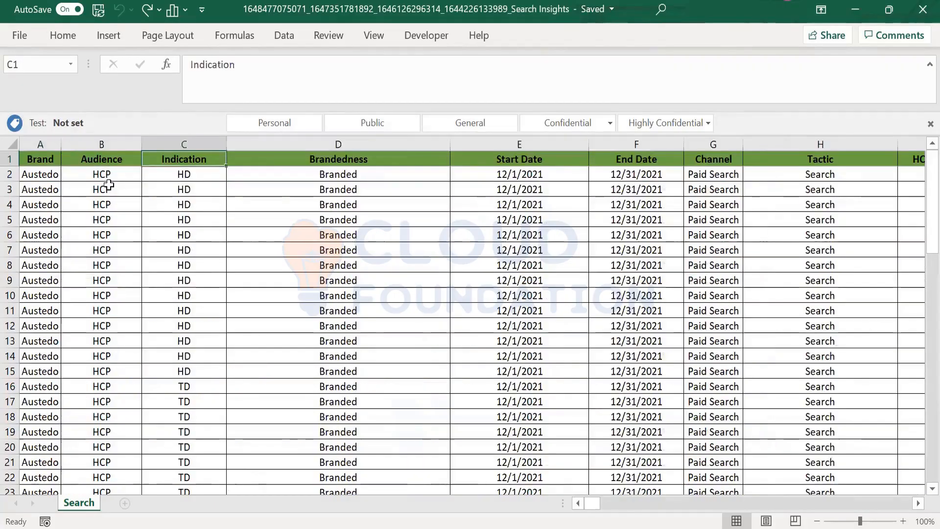
key("Right")
key("Right")
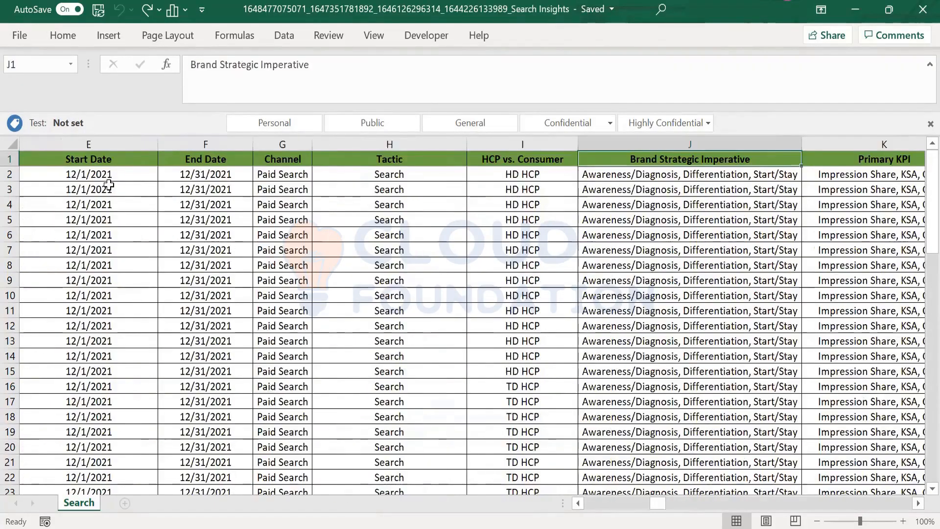
key("Right")
key("Right")
key("Right")
key("Right")
key("Right")
key("Right")
key("Right")
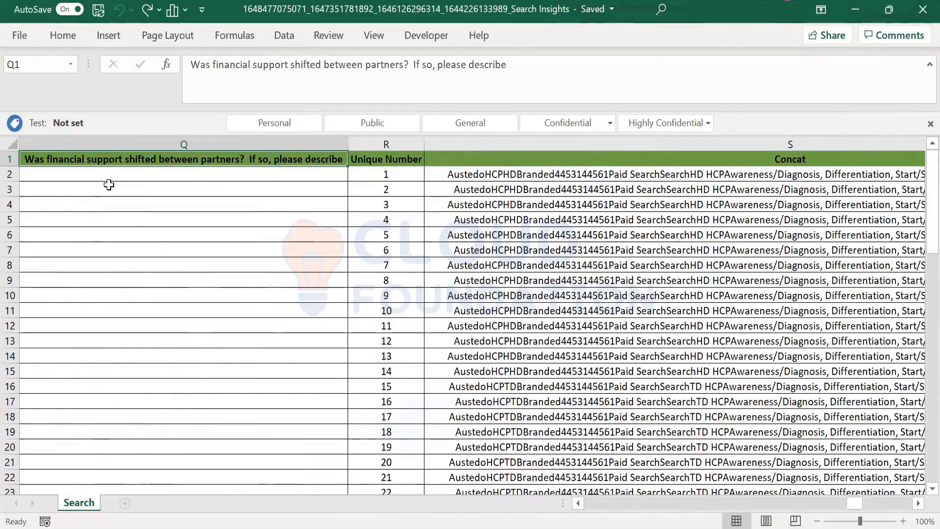
- Examine the Optimization Description column down to its last entry, along with the headers on either side of it
key("Left")
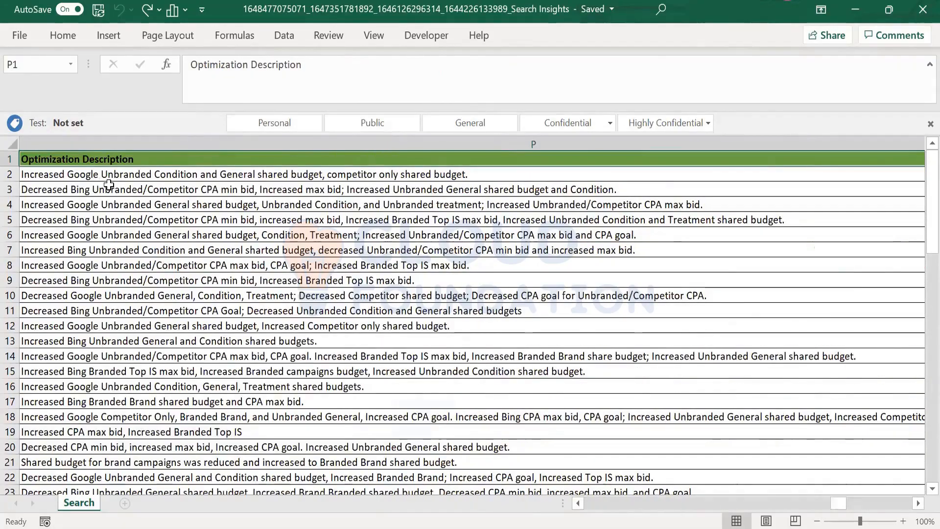
key("Right")
key("Right")
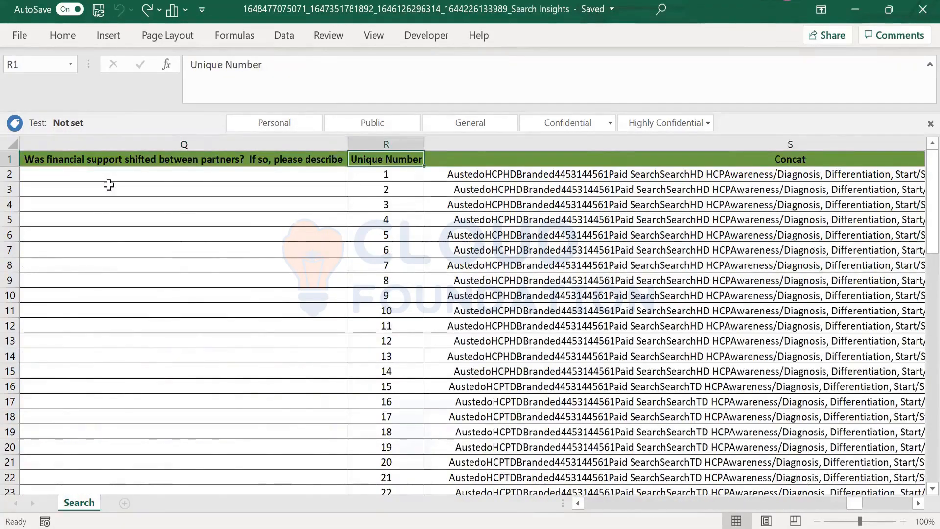
key("Right")
key("Left")
key("Left")
key("Left")
key("Left")
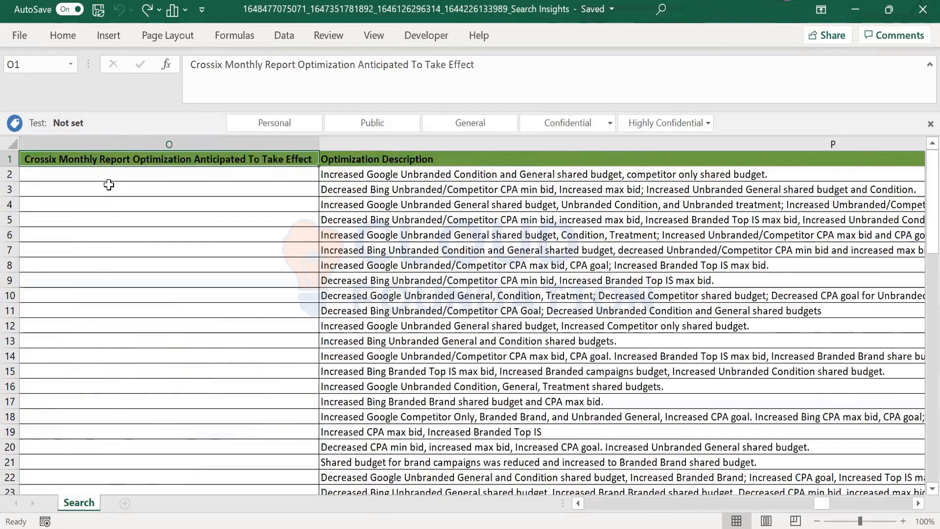
key("Left")
key("Right")
key("Right")
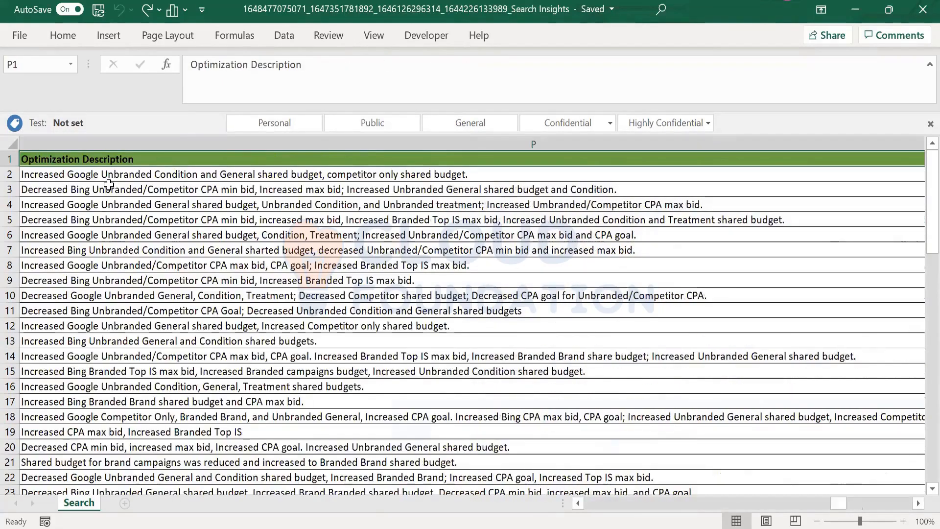
key("ctrl+shift+Down")
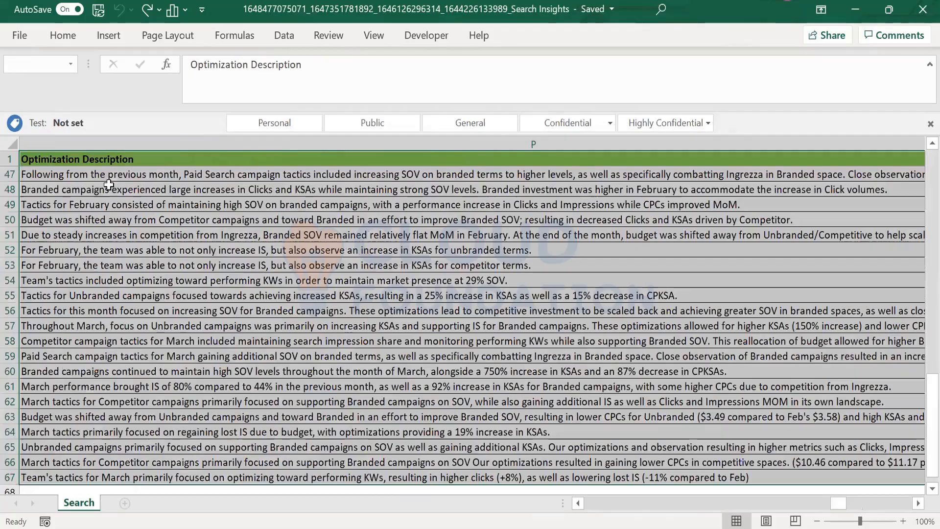
- Read the headers backwards from Optimization Description through Primary KPI and End Date to Brand
key("Left")
key("Left")
key("Left")
key("Left")
key("Left")
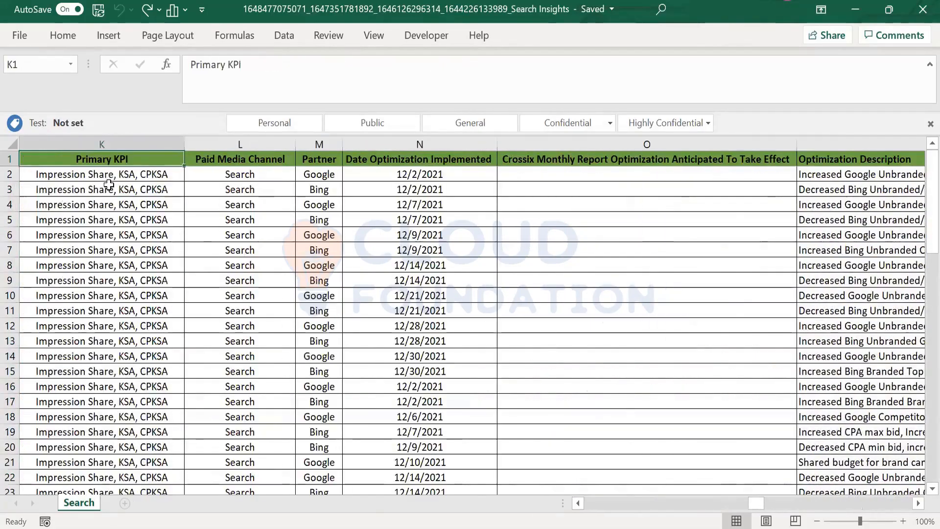
key("Left")
key("Left")
key("Left")
key("Left")
key("Left")
key("Left")
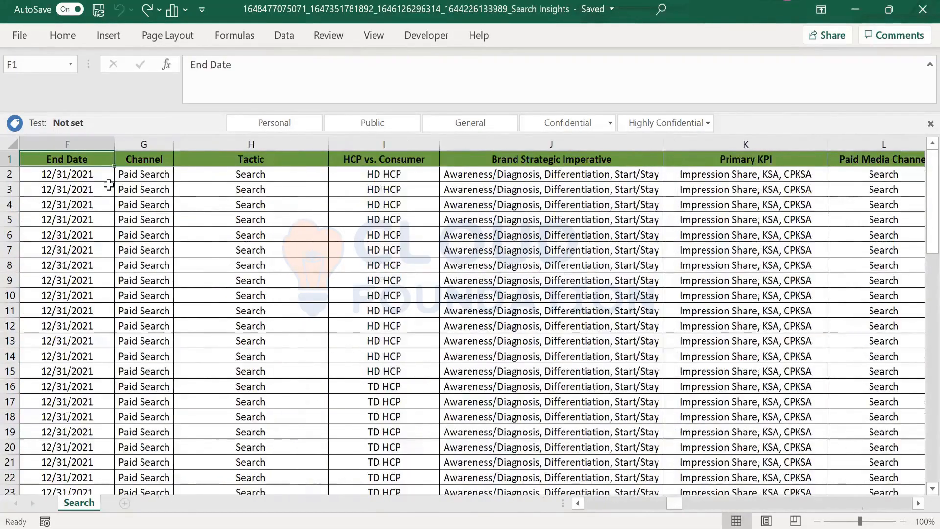
key("Left")
key("Left")
key("Left")
key("Left")
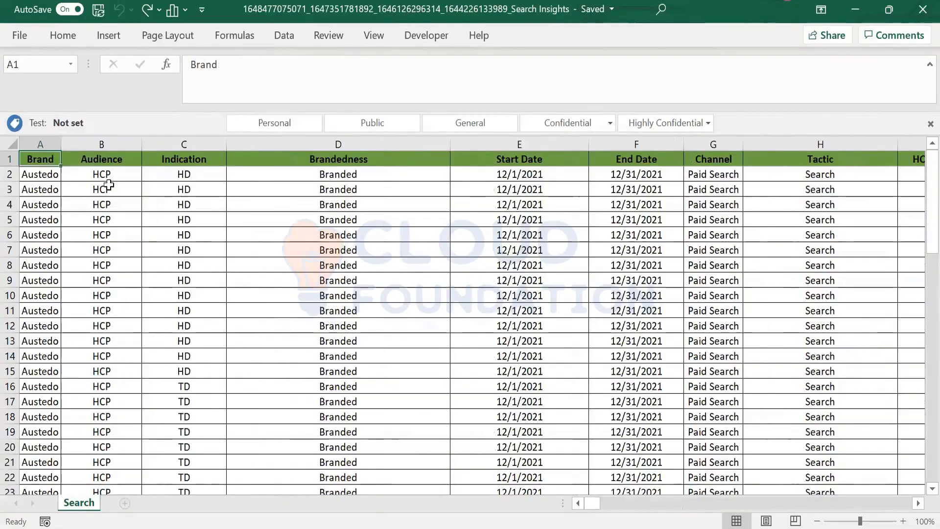
- Go through the headers again from Brand to Unique Number
key("Right")
key("Right")
key("Right")
key("Right")
key("Right")
key("Right")
key("Right")
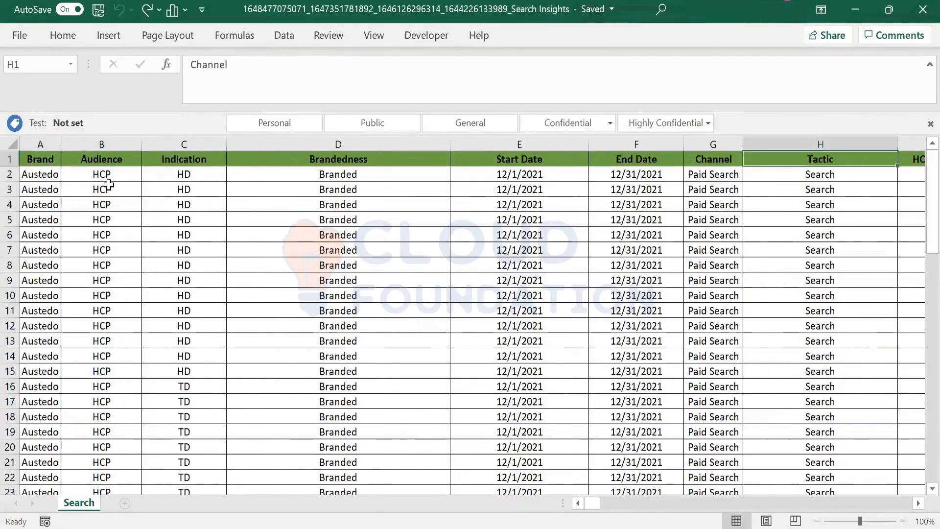
key("Right")
key("Right")
key("Right")
key("Right")
key("Right")
key("Right")
key("Right")
key("Right")
key("Right")
key("Right")
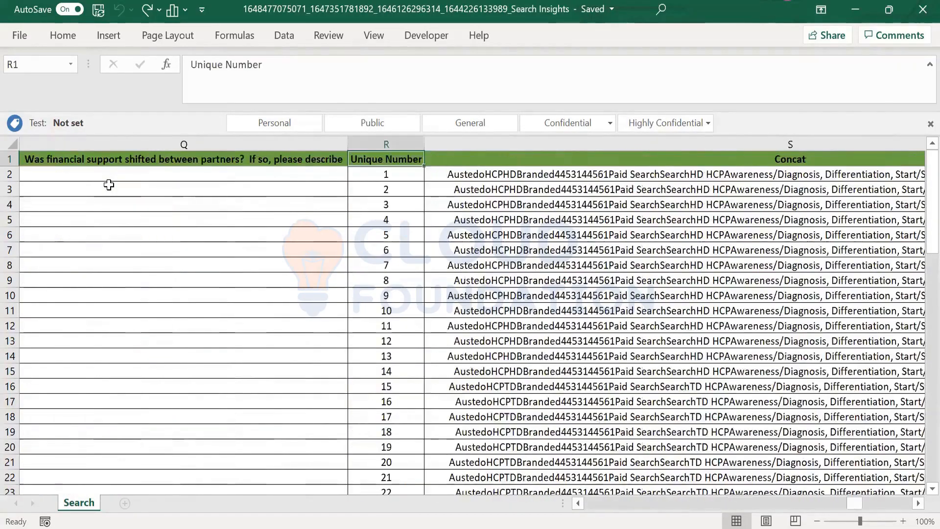
- Look back over the headers from Unique Number to Primary KPI
key("Left")
key("Left")
key("Left")
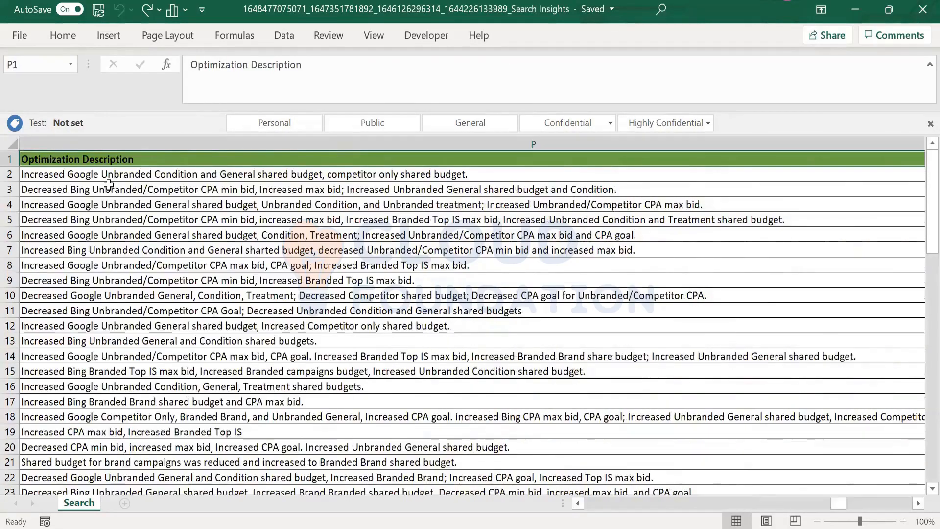
key("Left")
key("Left")
key("Left")
key("Left")
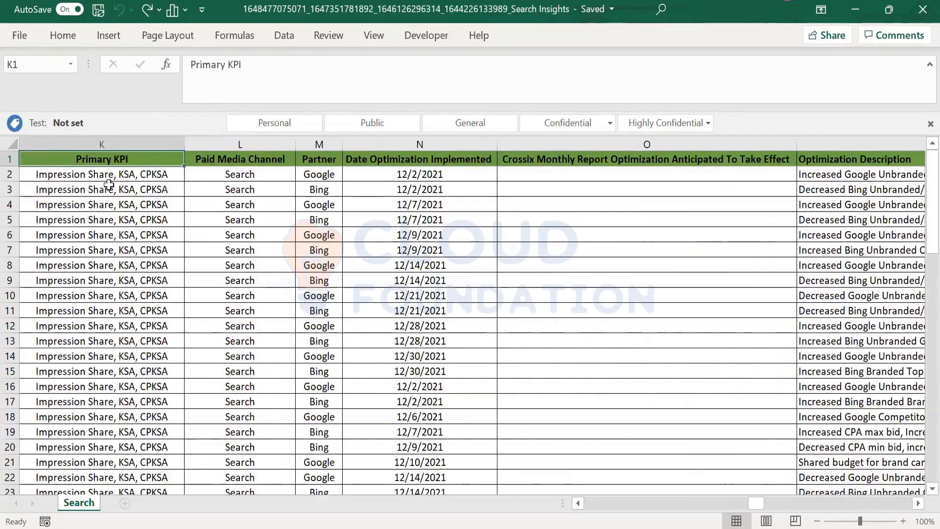
- Check the header row from Primary KPI past the Key column for any further columns
key("Right")
key("Right")
key("Right")
key("Right")
key("Right")
key("Right")
key("Right")
key("Right")
key("Right")
key("Right")
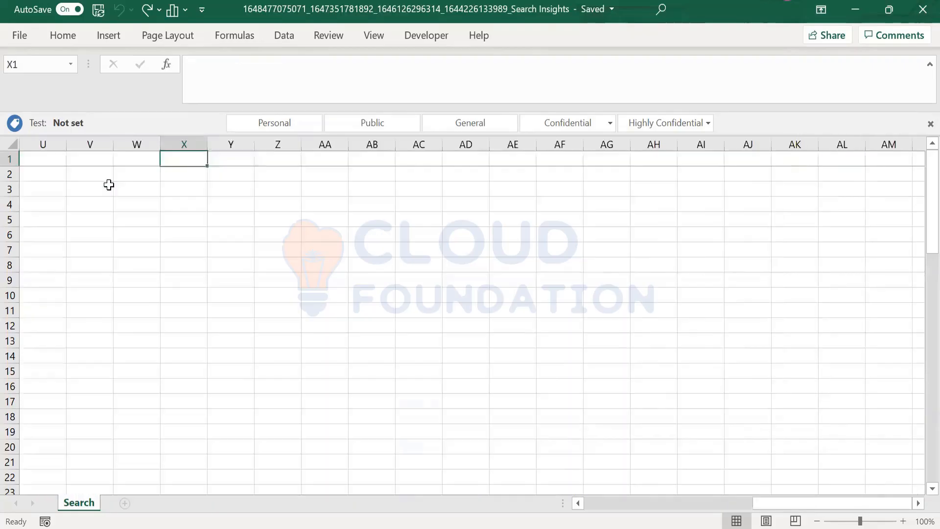
- Review the headers back from the Key column to HCP vs. Consumer
key("Left")
key("Left")
key("Left")
key("Left")
key("Left")
key("Left")
key("Left")
key("Left")
key("Left")
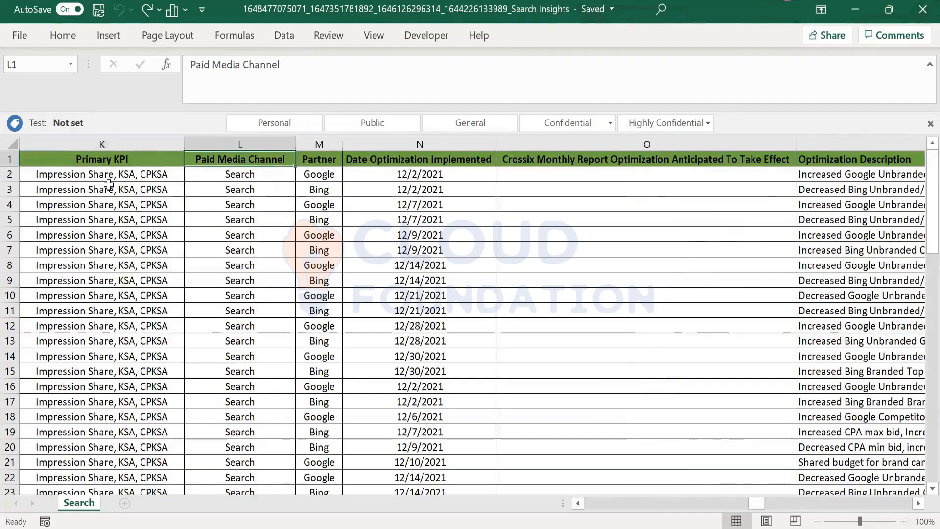
key("Left")
key("Left")
key("Left")
key("Left")
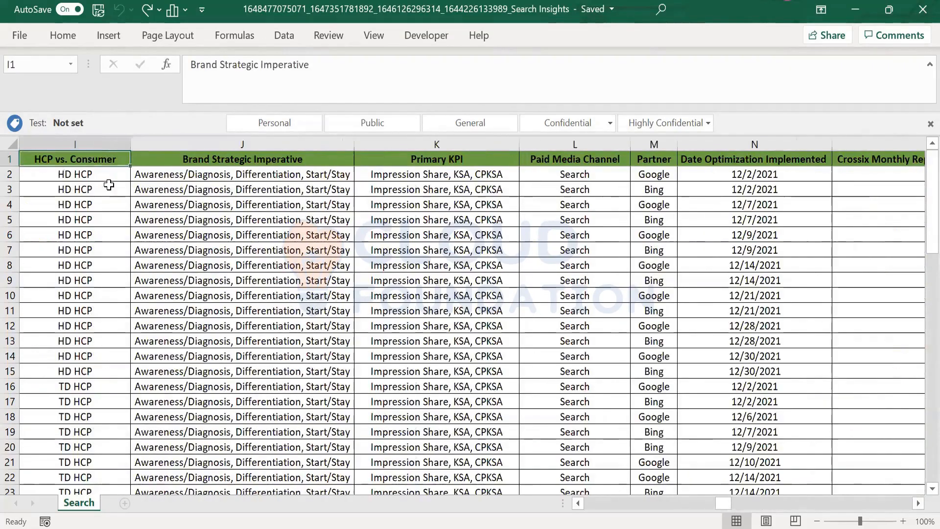
- Revisit the headers from HCP vs. Consumer onward to the Unique Number column
key("Right")
key("Right")
key("Right")
key("Right")
key("Right")
key("Right")
key("Right")
key("Right")
key("Right")
key("Right")
key("Right")
key("Right")
key("Right")
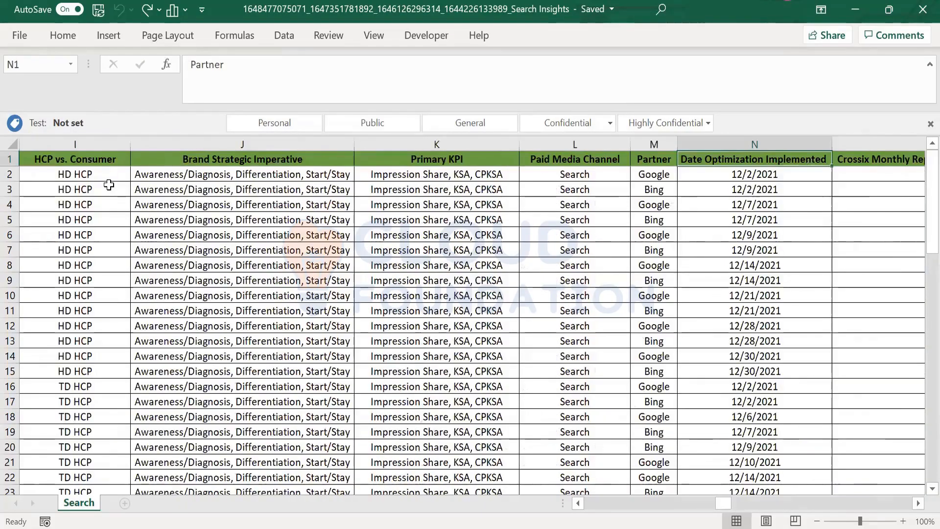
key("Left")
key("Left")
key("Left")
key("Left")
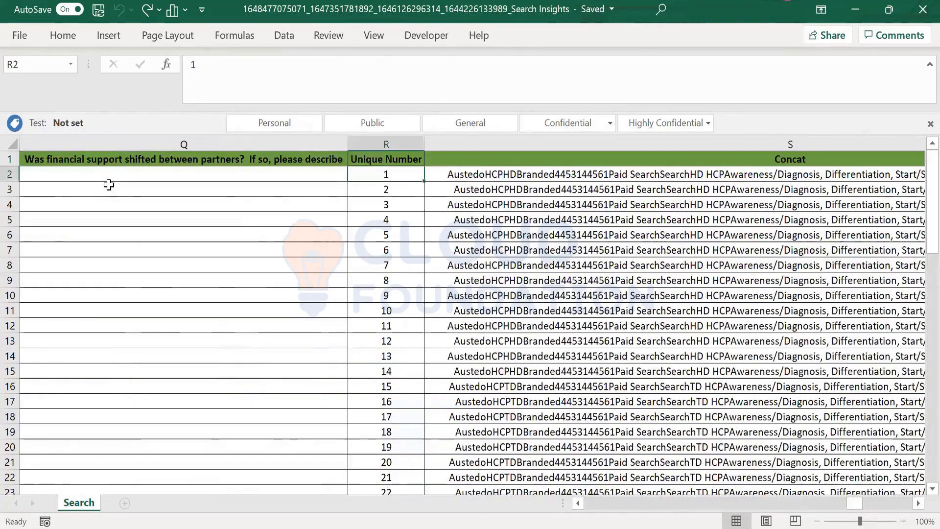
- Examine the Unique Number column from its header to its last value
key("Right")
key("ctrl+shift+Down")
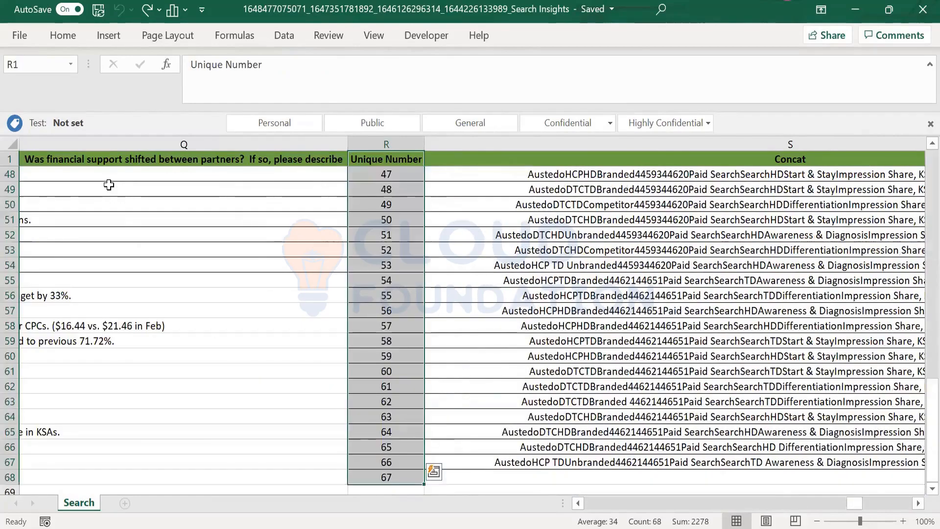
key("ctrl+shift+Up")
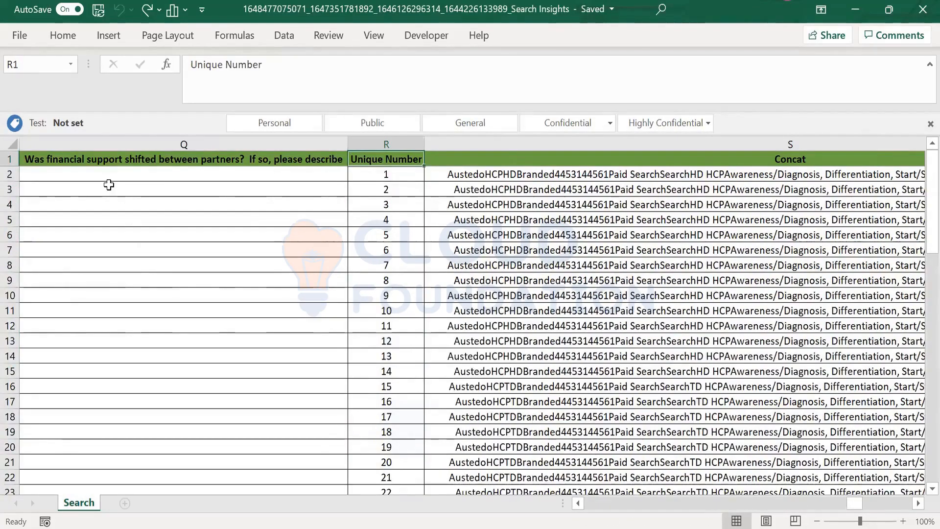
- Inspect the formula in cell T2 that builds the first Key value
key("Right")
key("Right")
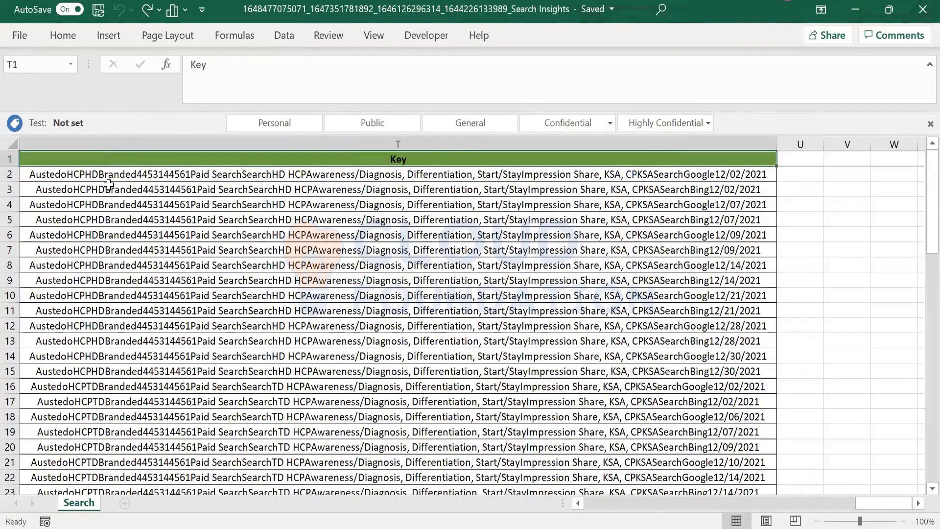
key("Down")
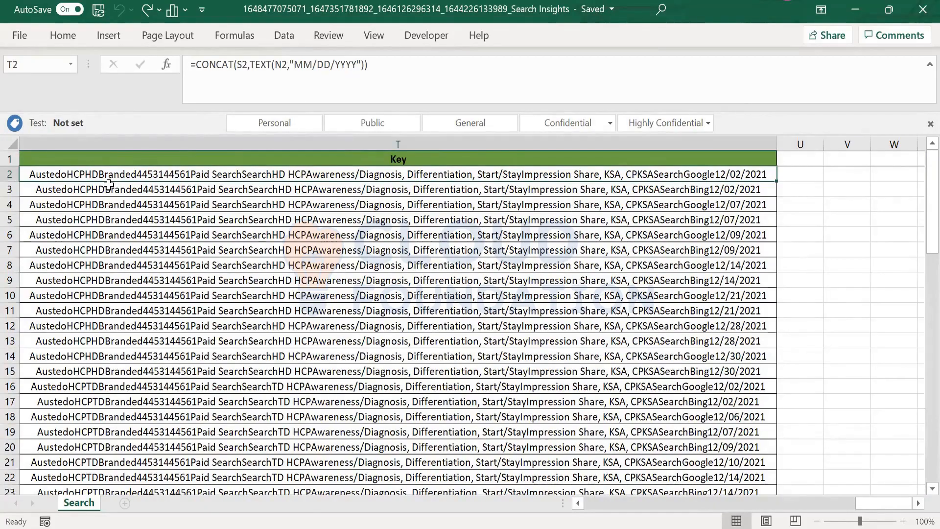
- Check the Concat header beside Key and return to the Brand header in cell A1
key("Up")
key("Left")
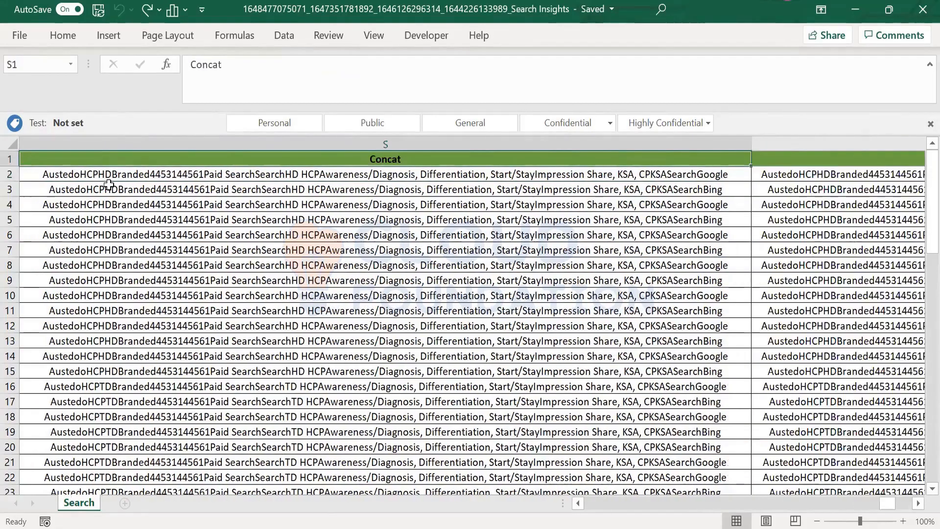
key("ctrl+Left")
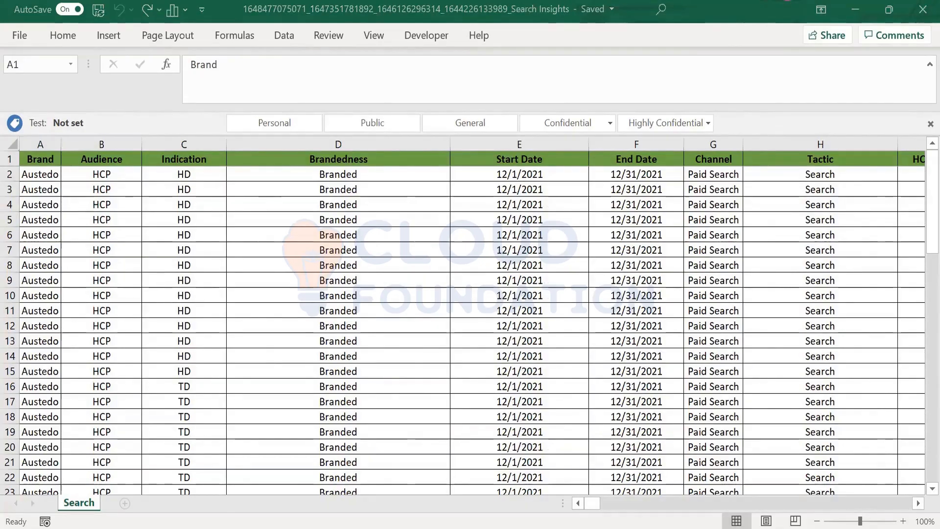
- Switch to the second workbook's Sheet1 and examine its columns from Brand to End Date and the adjoining Conc header
left_click_drag(36, 159, 172, 167)
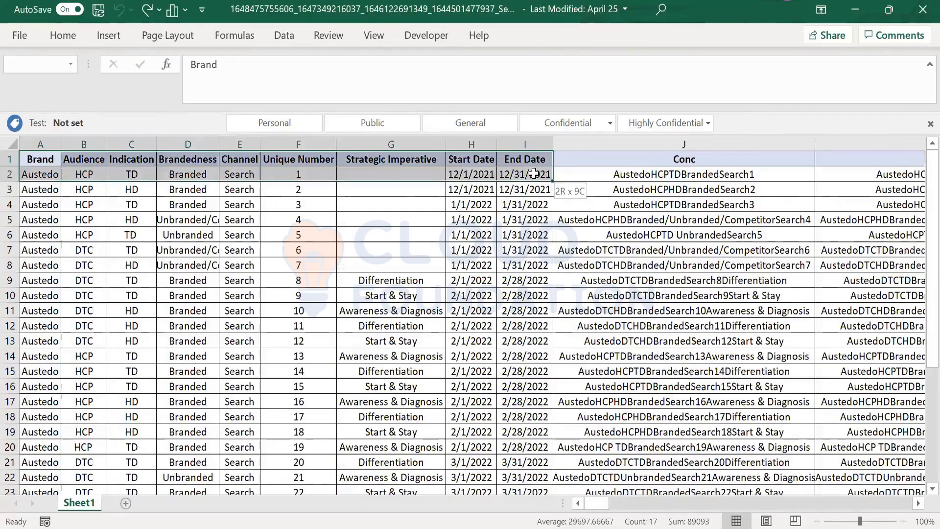
left_click_drag(533, 173, 540, 380)
key("Right")
key("Right")
key("Right")
key("Right")
key("Right")
key("Right")
key("Right")
key("Right")
key("Right")
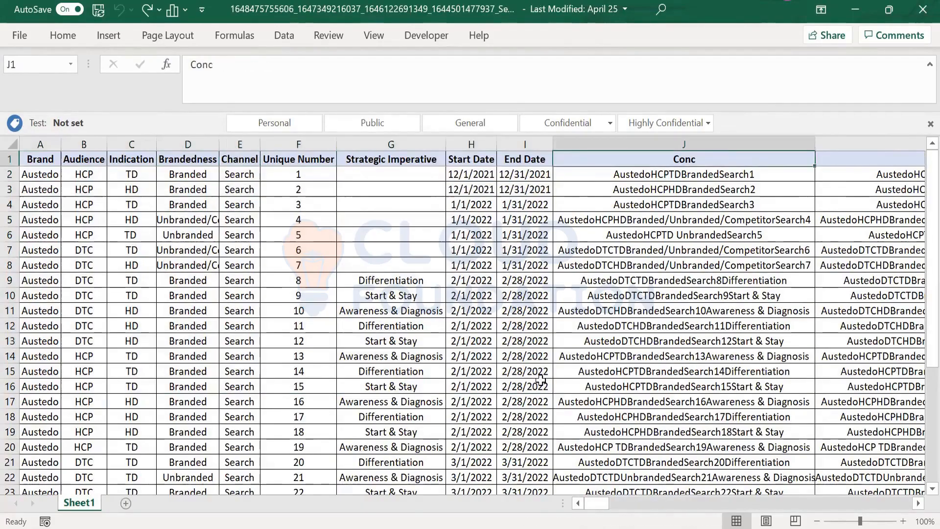
- Check Sheet1's header row beyond Conc for where the columns end, and examine the Optimization Highlights column
key("Right")
key("Right")
key("Right")
key("Right")
key("Right")
key("Right")
key("Right")
key("Right")
key("Right")
key("Right")
key("Left")
key("Left")
key("Left")
key("Left")
key("Left")
key("Left")
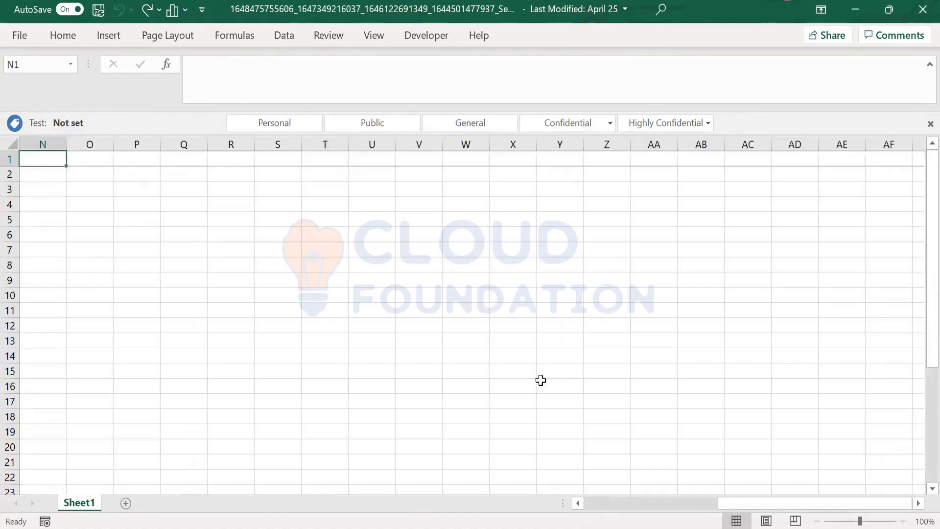
key("Left")
key("Left")
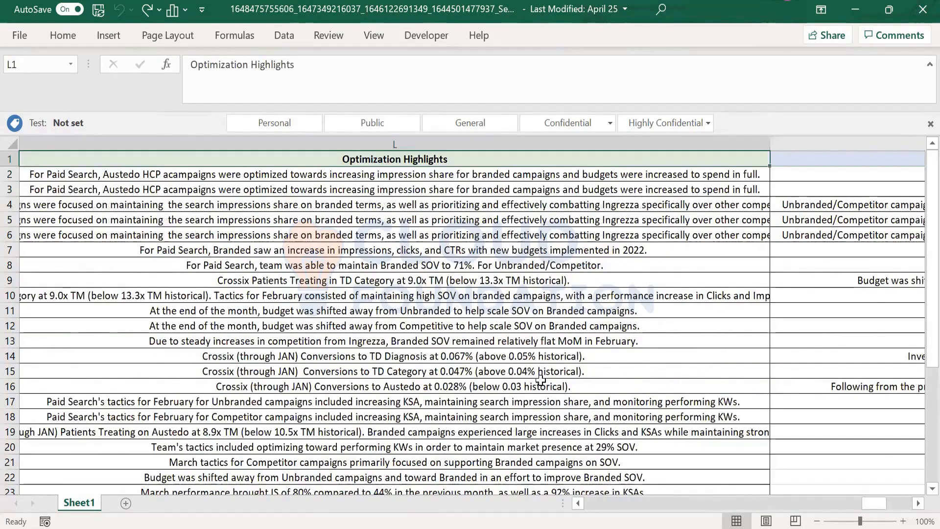
- Inspect Sheet1's Key formulas down to the last row and the adjacent Optimization Highlights header, ending at cell A1
key("Left")
key("Down")
key("Down")
key("Down")
key("Down")
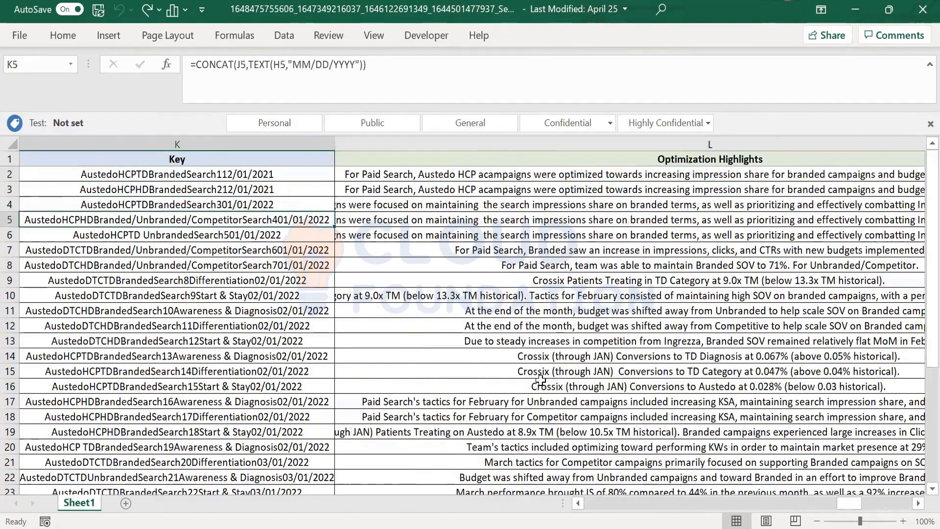
key("ctrl+Down")
key("ctrl+Up")
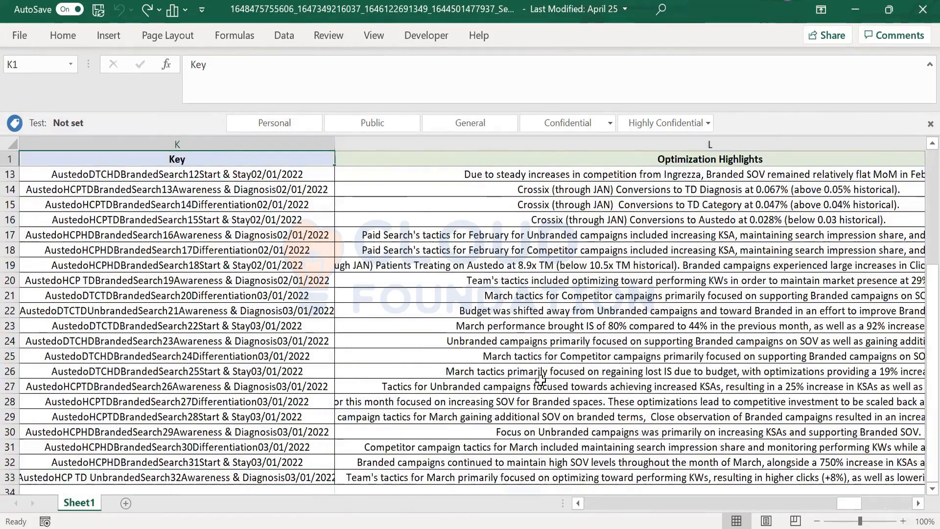
key("Right")
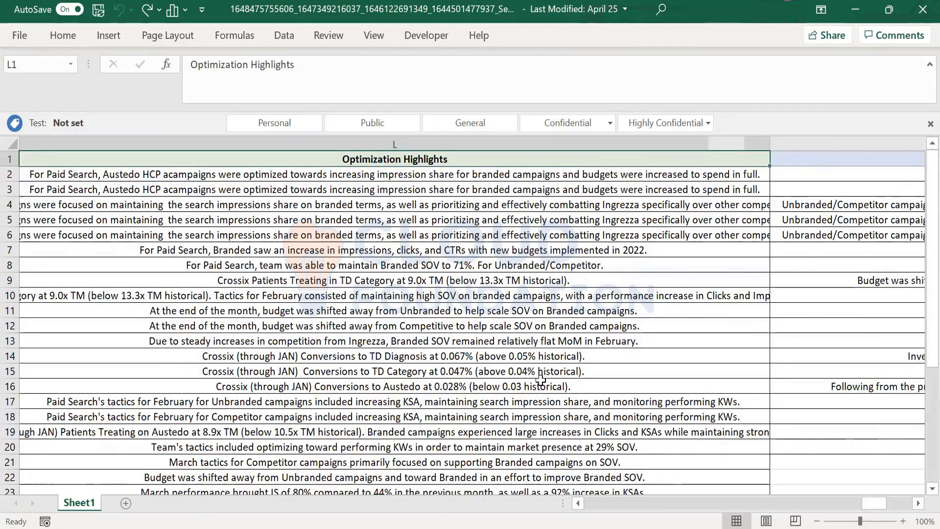
key("ctrl+Home")
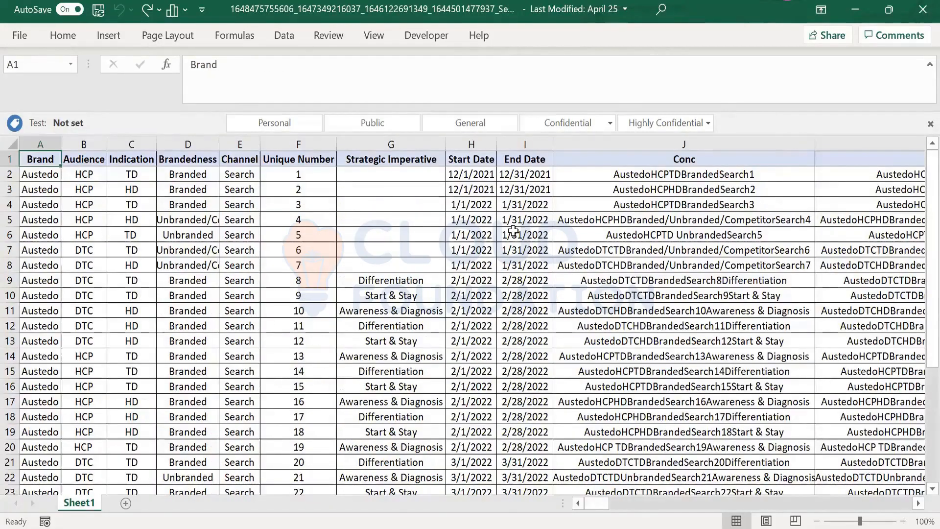
- Switch to Datorama and examine the mapped fields of the Overall Insights - Search_10_02_2022 data stream, from Start Date to Unique Number
key("alt+Tab")
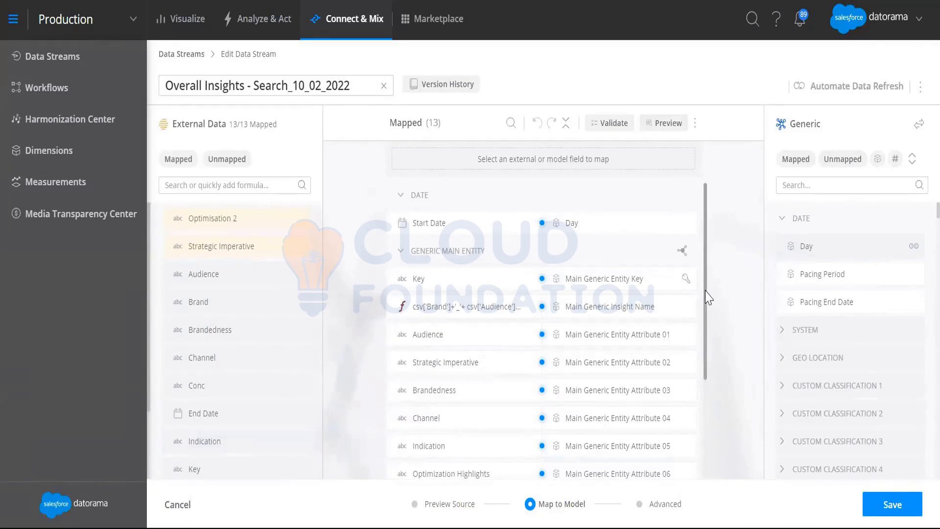
scroll(707, 387, "down", 3)
scroll(716, 313, "up", 3)
scroll(709, 264, "down", 2)
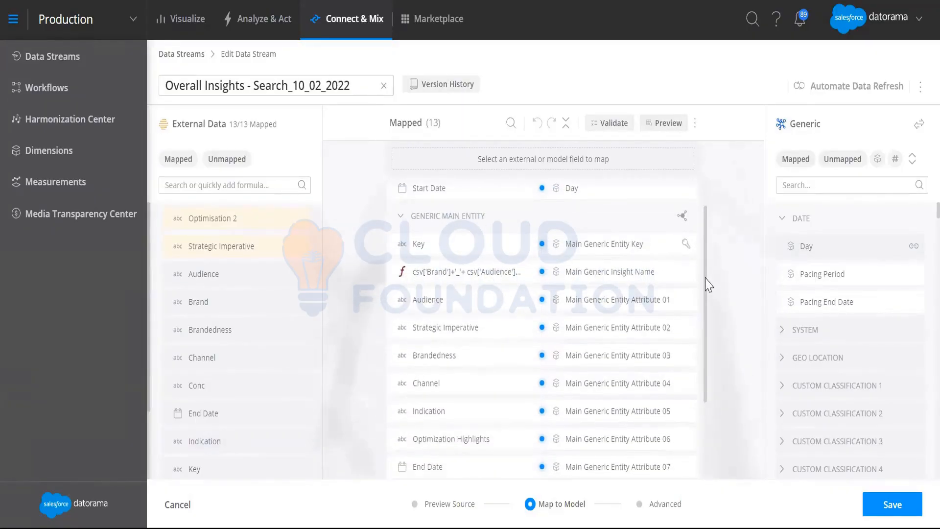
scroll(707, 279, "up", 2)
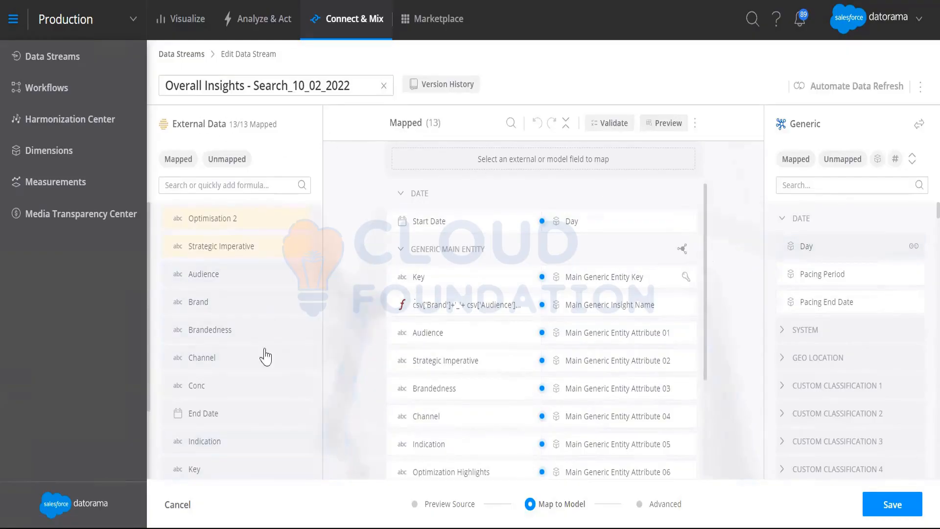
scroll(520, 411, "down", 3)
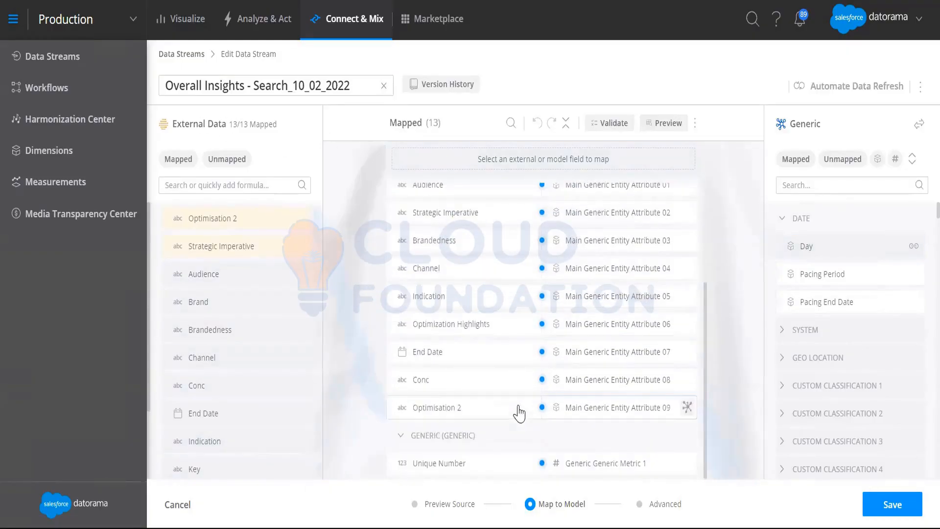
scroll(519, 412, "up", 3)
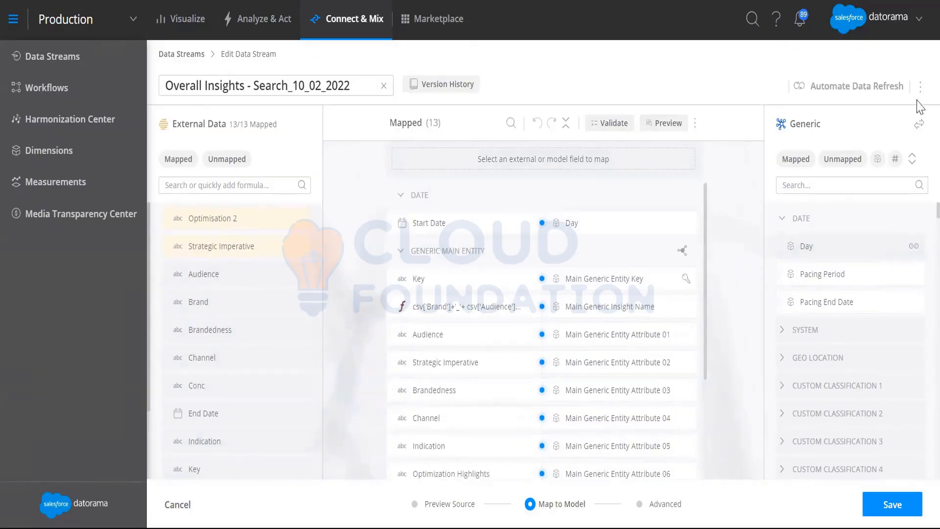
- Search the data stream types for "gen", inspect the Generic type's entity model, and close the type selection
left_click(920, 126)
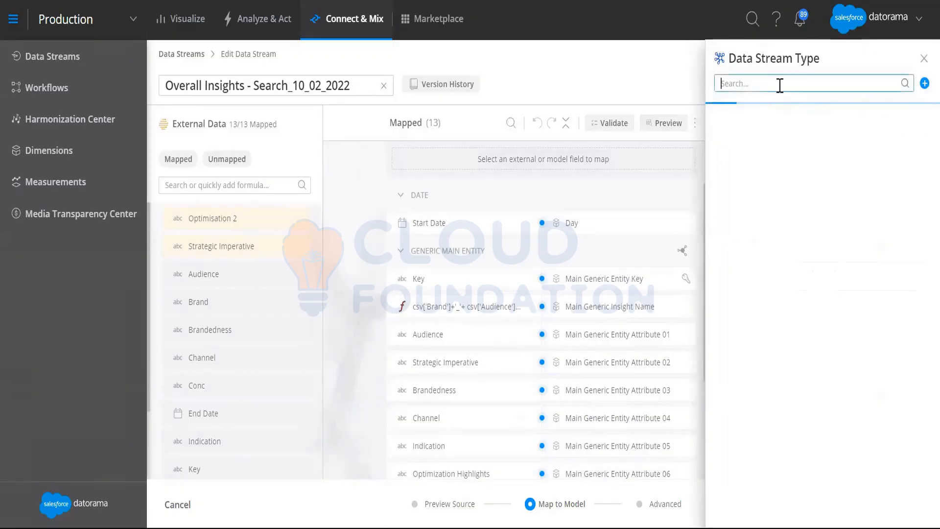
type("gen")
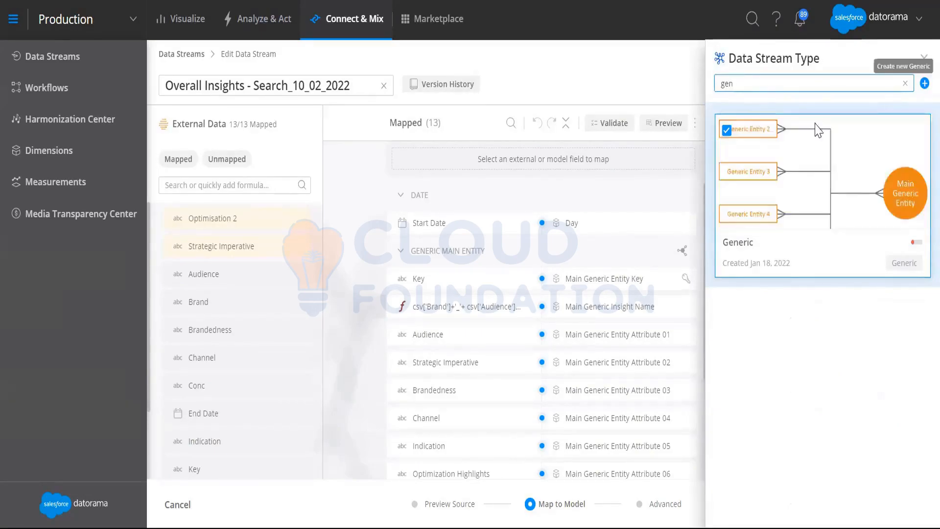
left_click(921, 59)
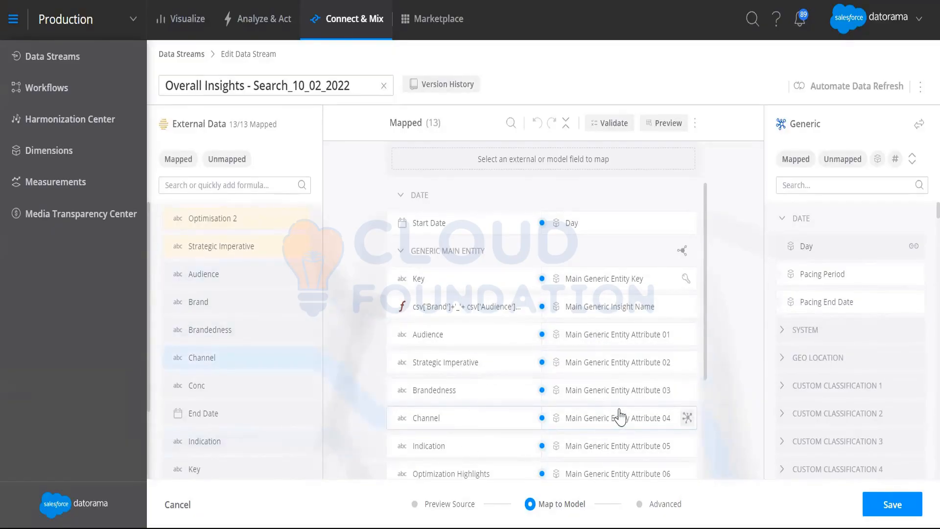
- Review which source columns map to Main Generic Entity Attributes 01 to 09 and Generic Generic Metric 1
left_click_drag(705, 294, 705, 411)
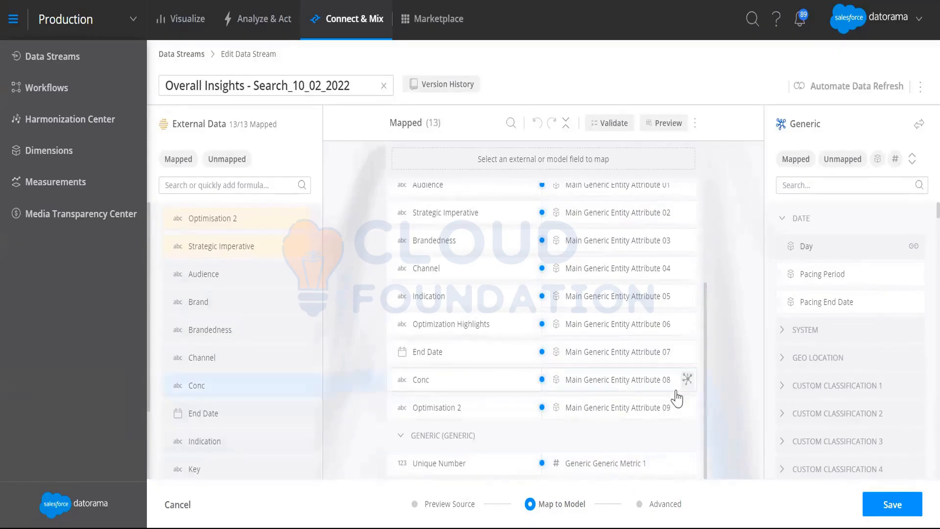
scroll(709, 437, "up", 2)
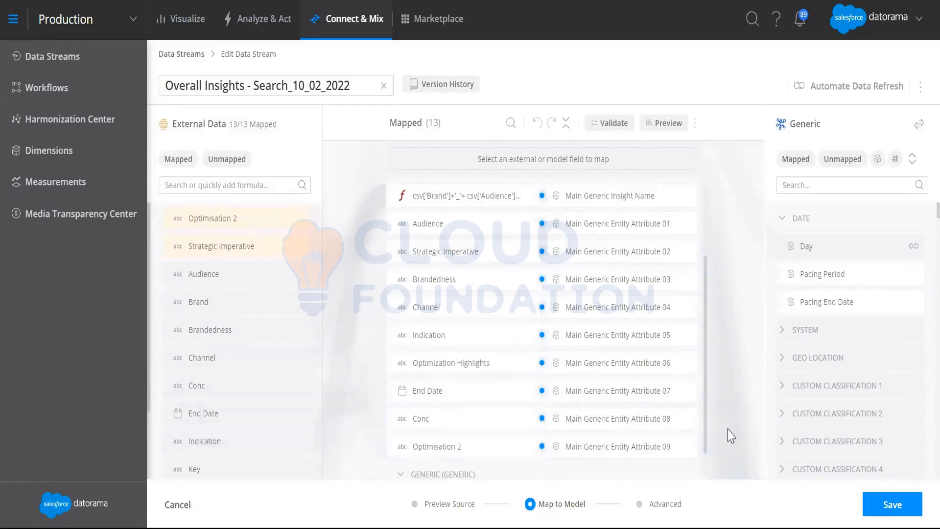
left_click_drag(705, 435, 705, 449)
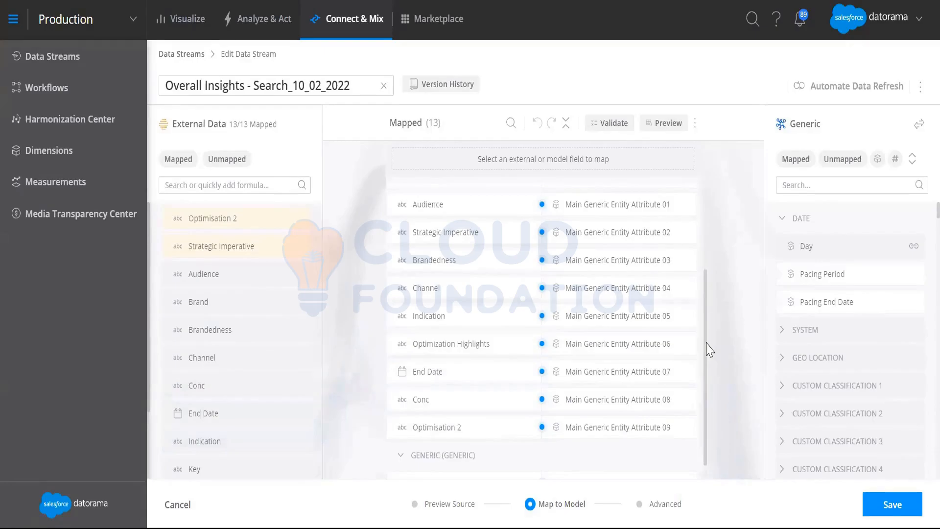
scroll(712, 294, "up", 3)
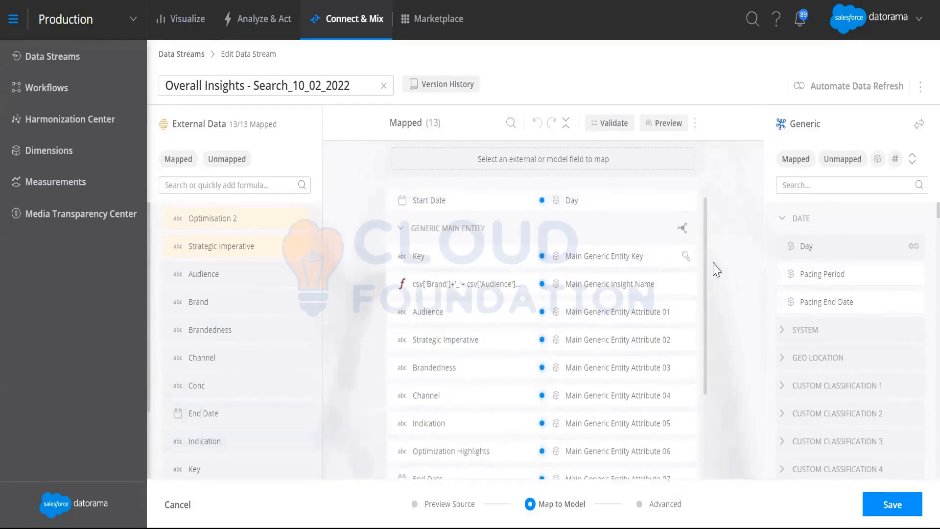
scroll(716, 278, "down", 3)
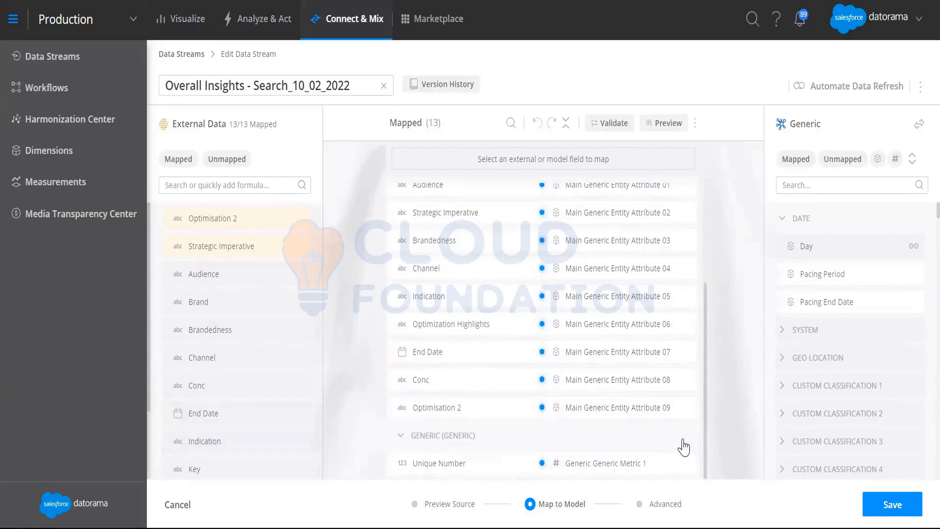
scroll(654, 443, "up", 3)
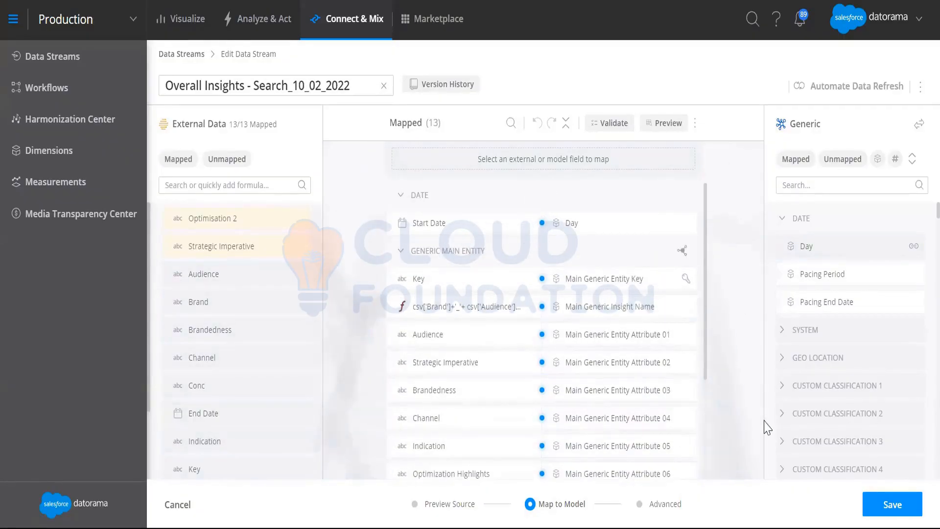
left_click_drag(707, 309, 708, 419)
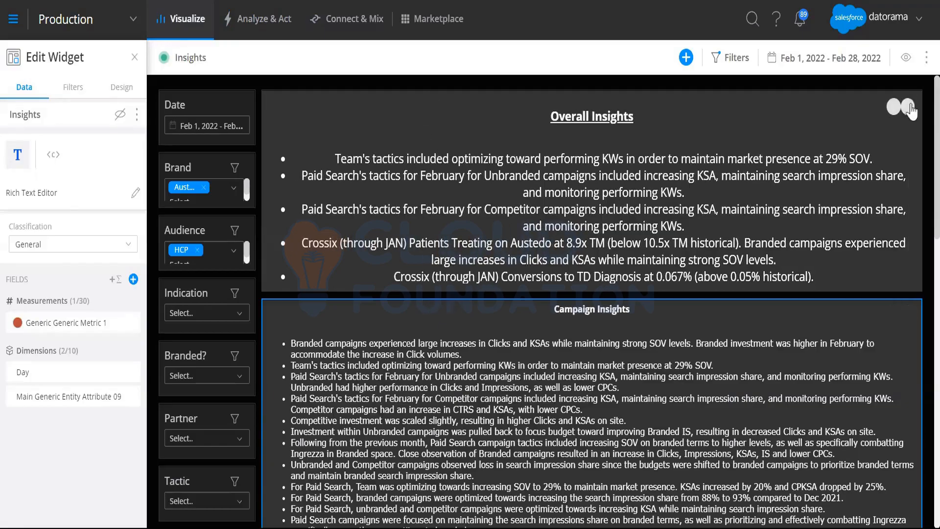
- Add a Rich Text widget to the empty area of the Insights dashboard and view its text editor
left_click(779, 99)
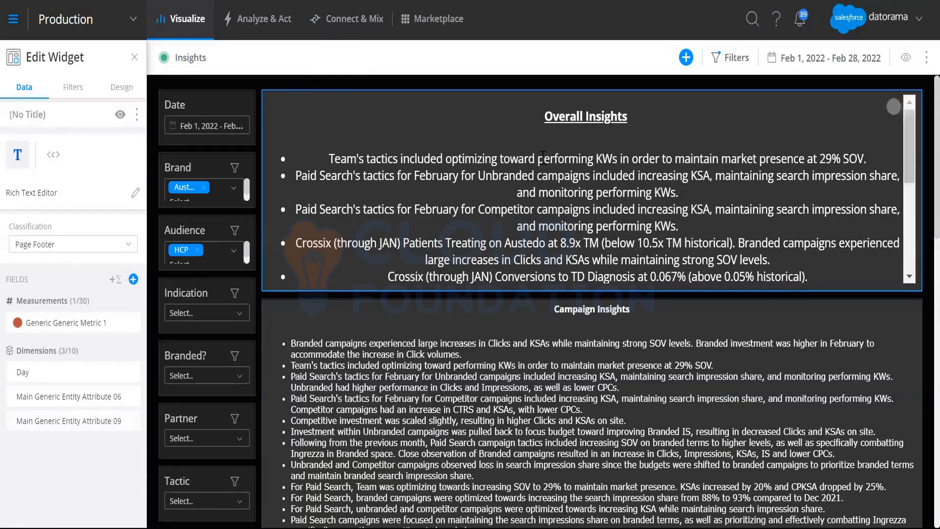
left_click(685, 60)
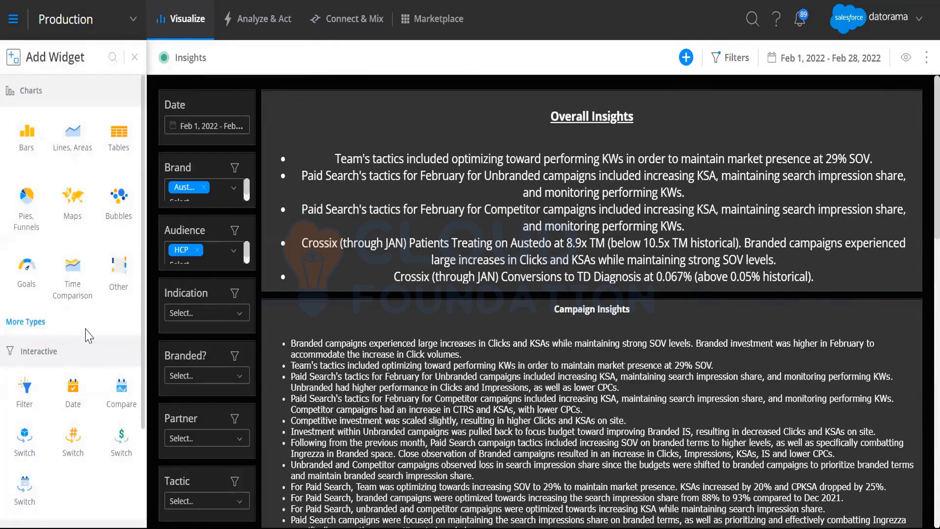
scroll(84, 350, "down", 3)
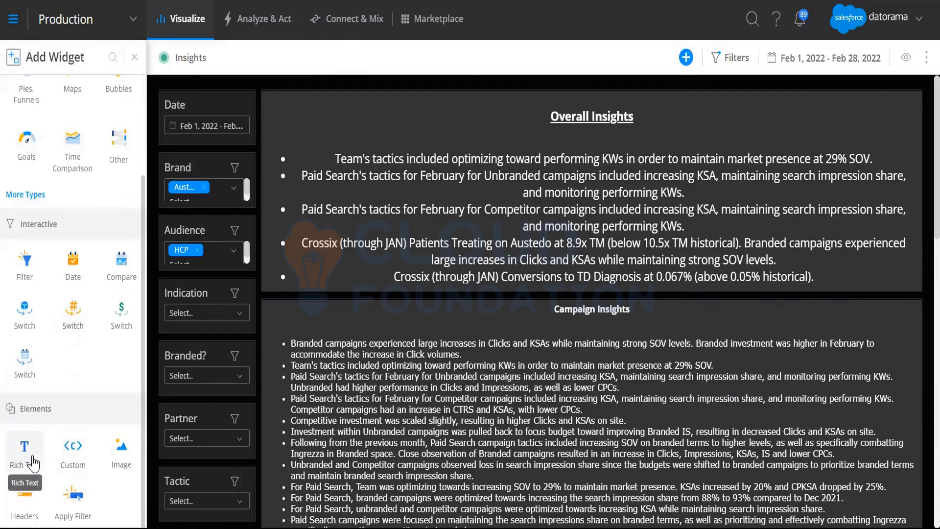
left_click(33, 462)
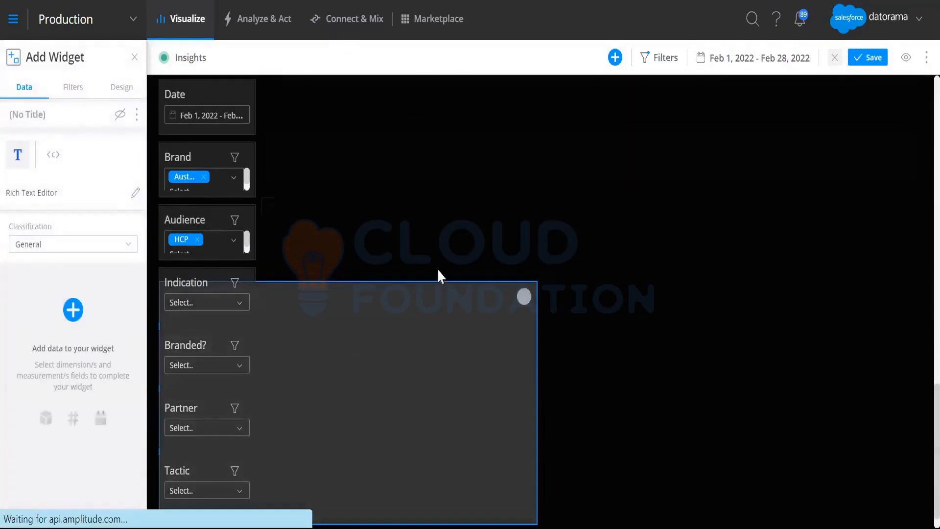
left_click_drag(380, 296, 578, 255)
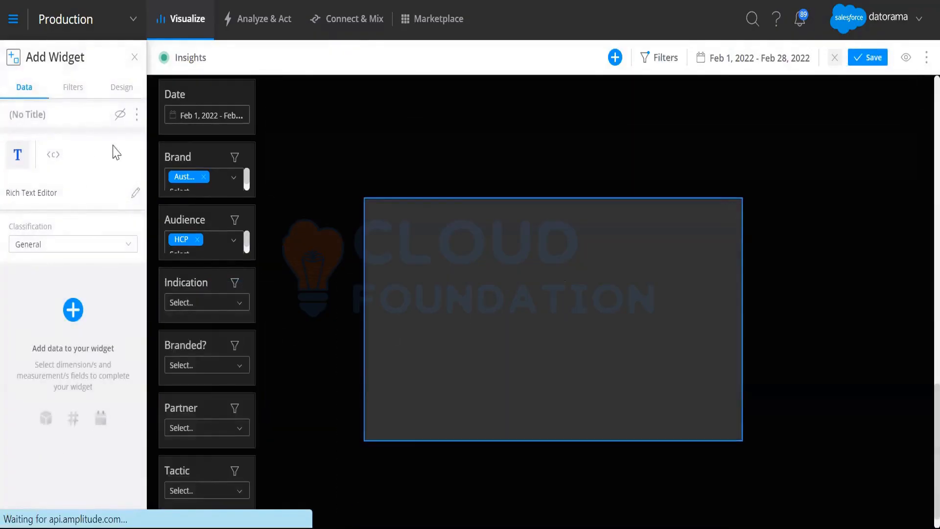
left_click(136, 194)
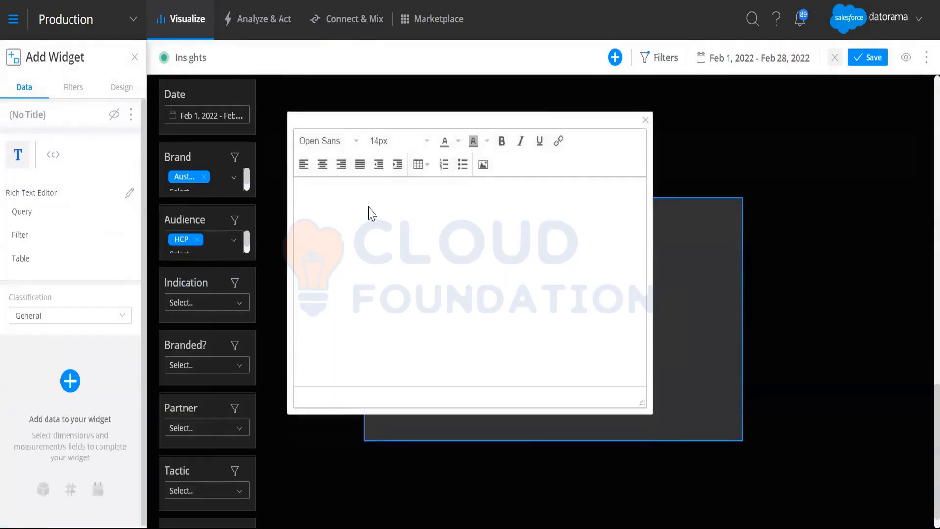
left_click(644, 121)
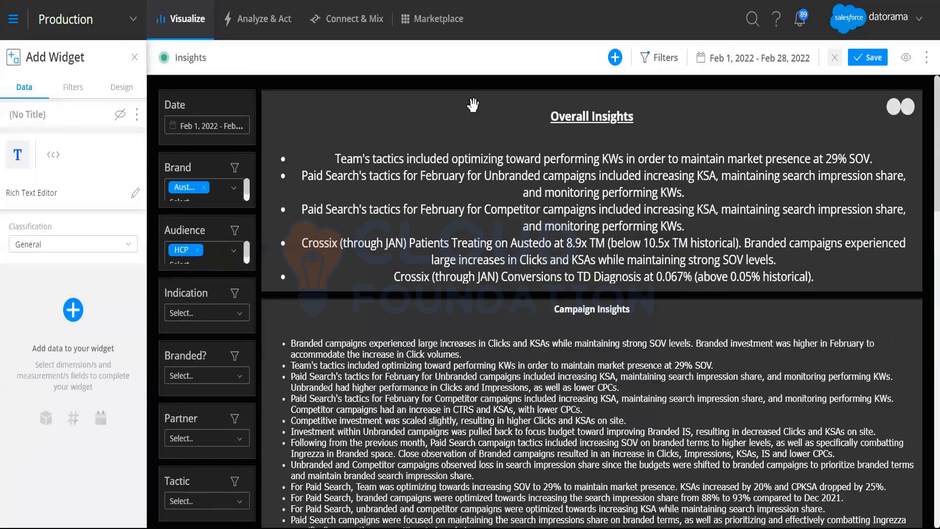
- Open the Overall Insights widget's rich text and examine its bullet queries for Main Generic Entity Attributes 06 and 09
left_click(473, 104)
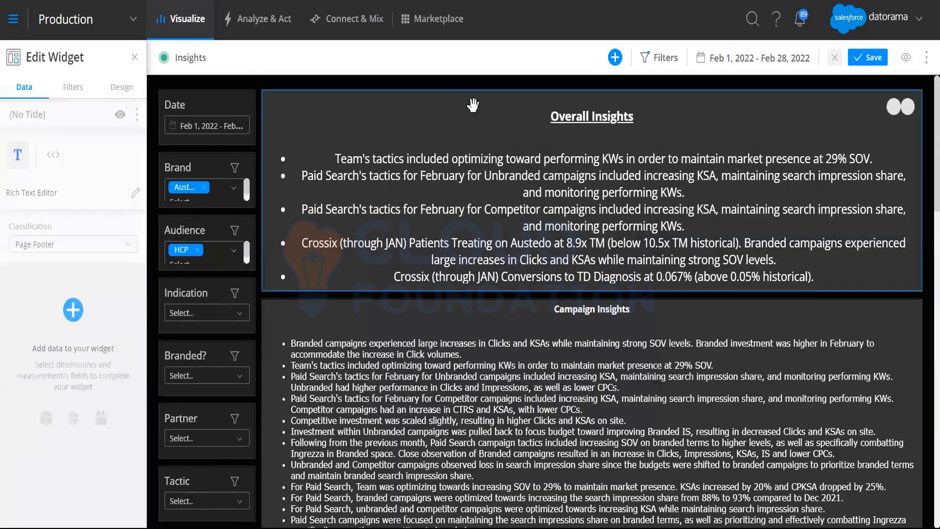
left_click(135, 194)
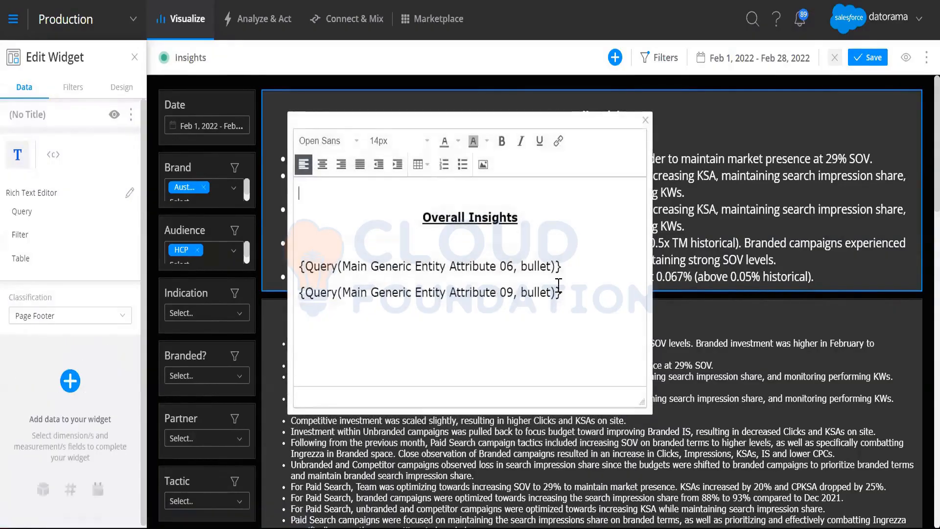
left_click_drag(560, 291, 487, 269)
left_click(314, 266)
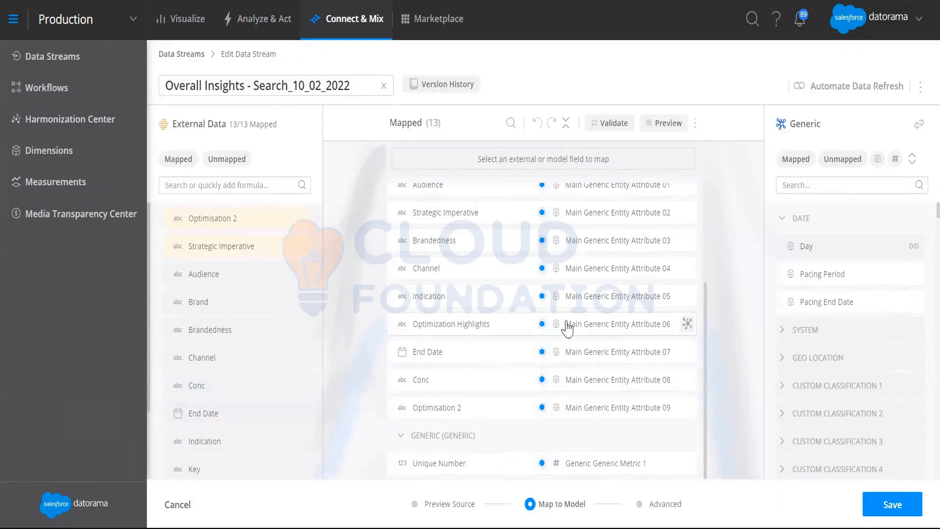
- Check the Optimization Highlights mapping formula for Main Generic Entity Attribute 06 in the data stream, leaving it unedited
left_click(637, 329)
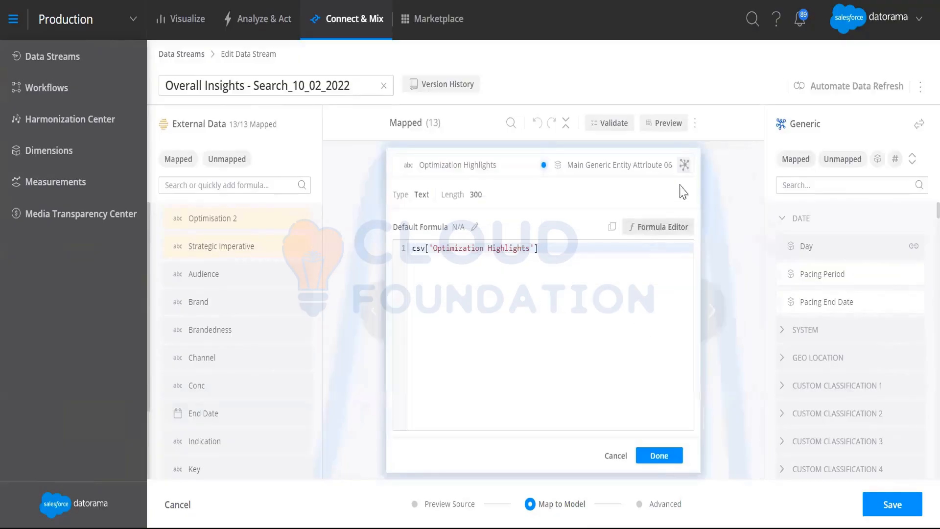
left_click(615, 456)
scroll(640, 353, "down", 1)
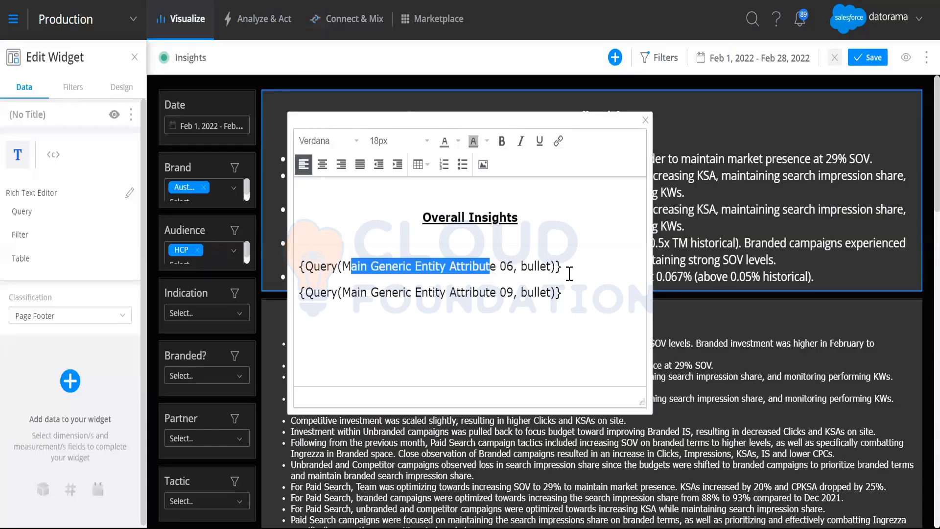
- Return to the Overall Insights rich text, compare the Attribute 06 and Attribute 09 query lines, and close the editor
left_click(570, 273)
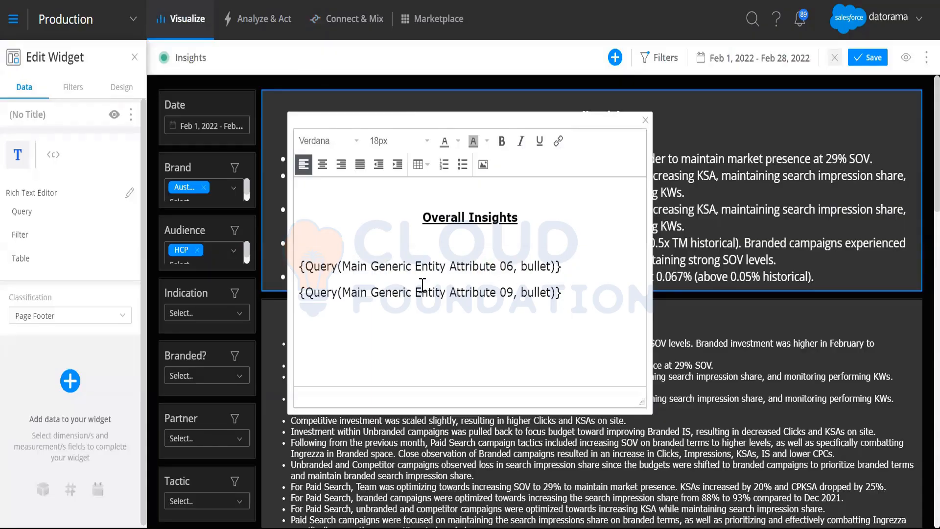
left_click(326, 267)
left_click_drag(326, 266, 534, 267)
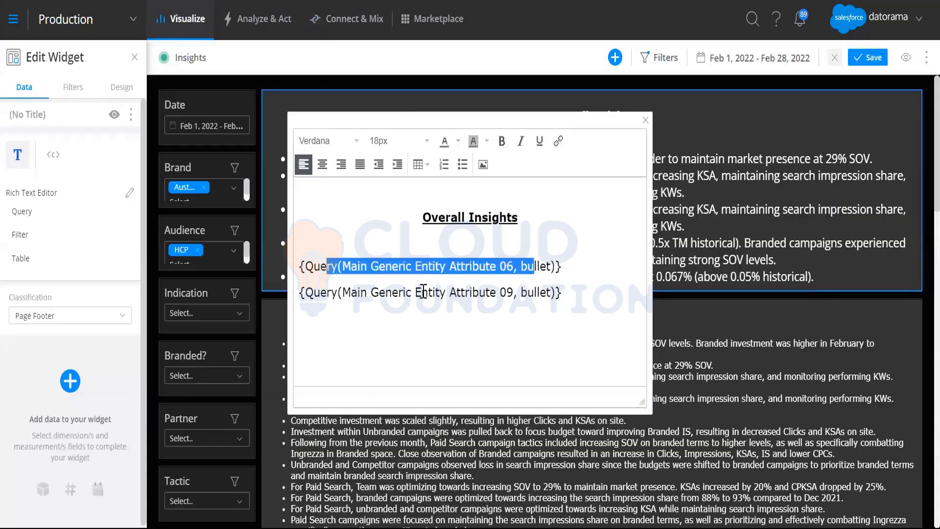
left_click_drag(334, 294, 544, 293)
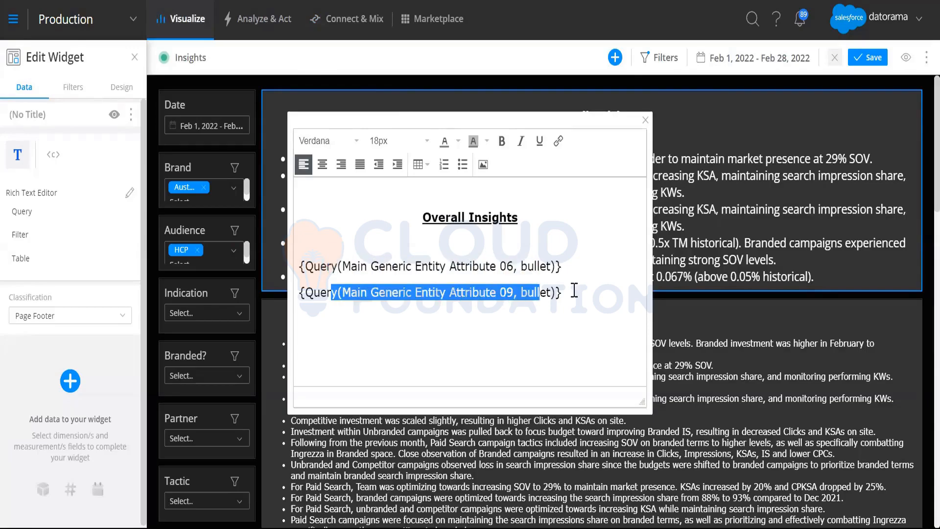
left_click(581, 286)
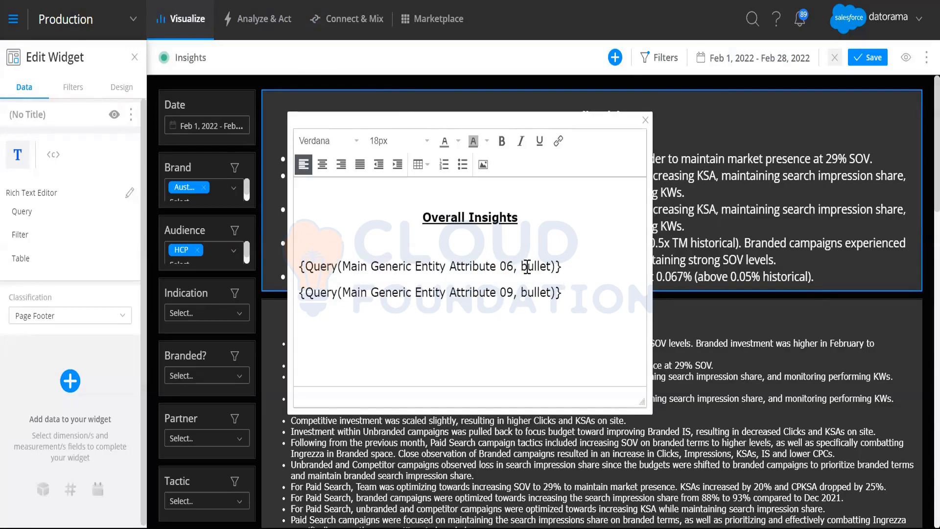
left_click(644, 120)
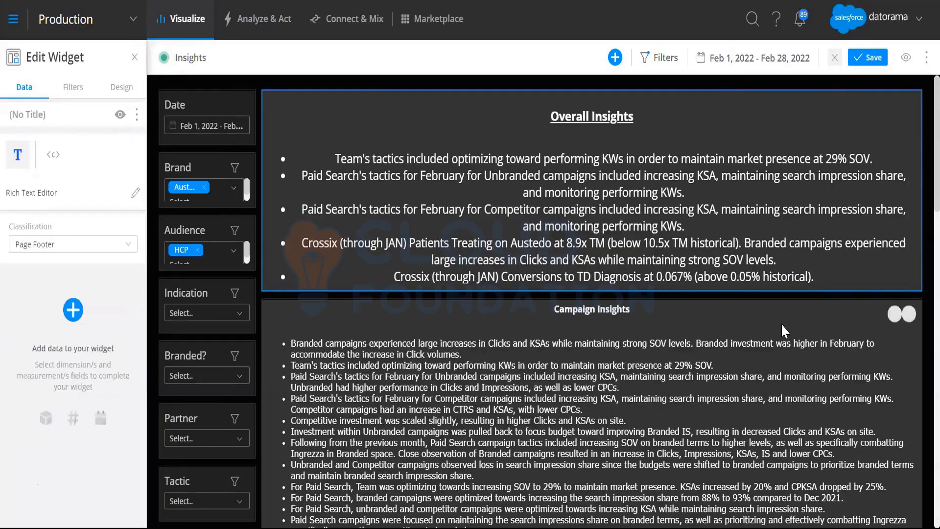
- Reopen the Overall Insights rich text to inspect the bullet argument in the Attribute 06 query, then close it
left_click(135, 192)
left_click_drag(528, 266, 555, 266)
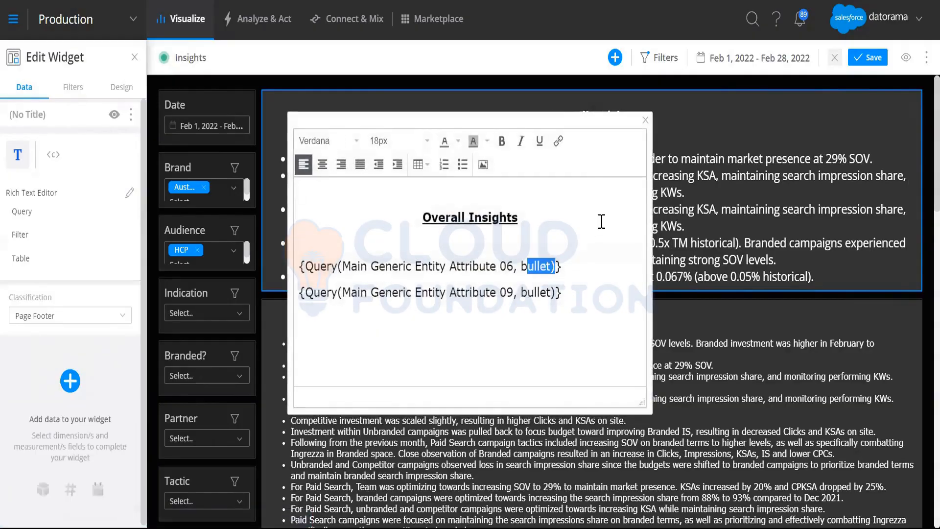
left_click(645, 123)
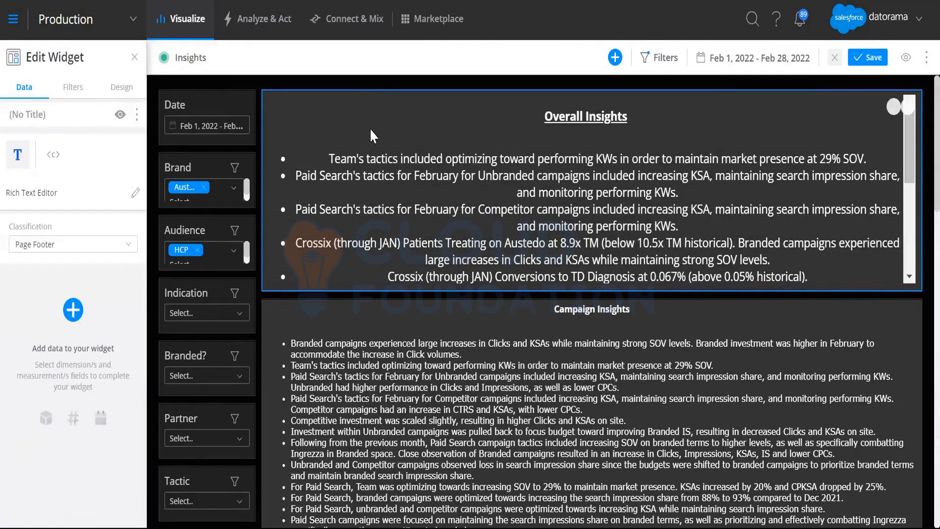
- Add a new filter widget to the Insights page and assign it the harmonized Brand dimension
left_click(614, 57)
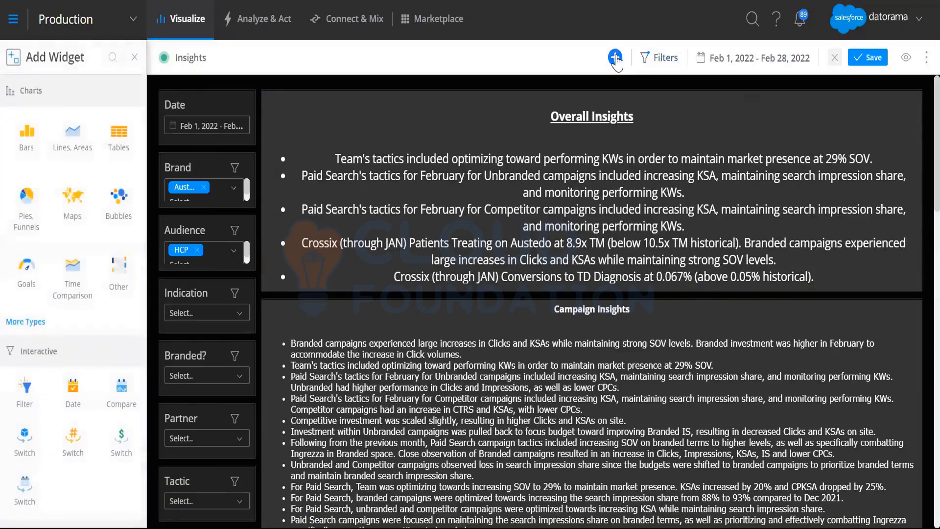
left_click(30, 394)
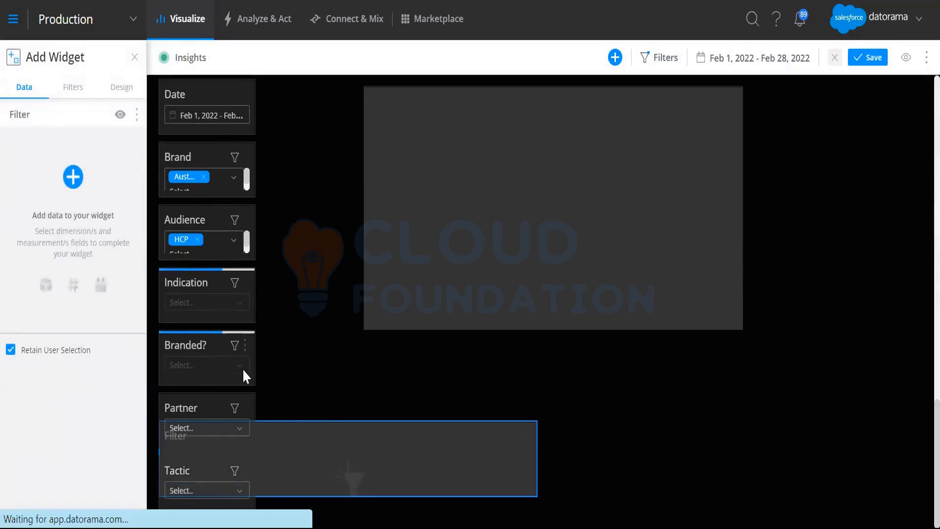
left_click(73, 177)
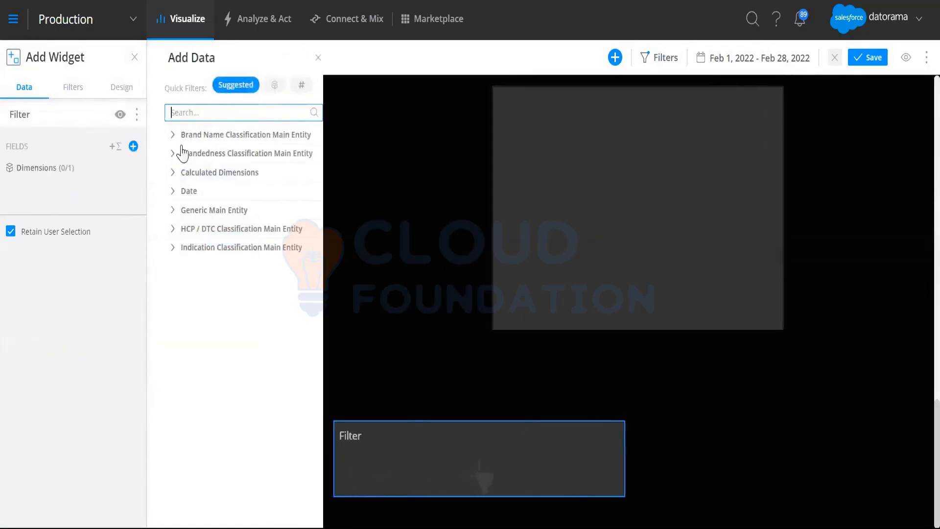
left_click(248, 87)
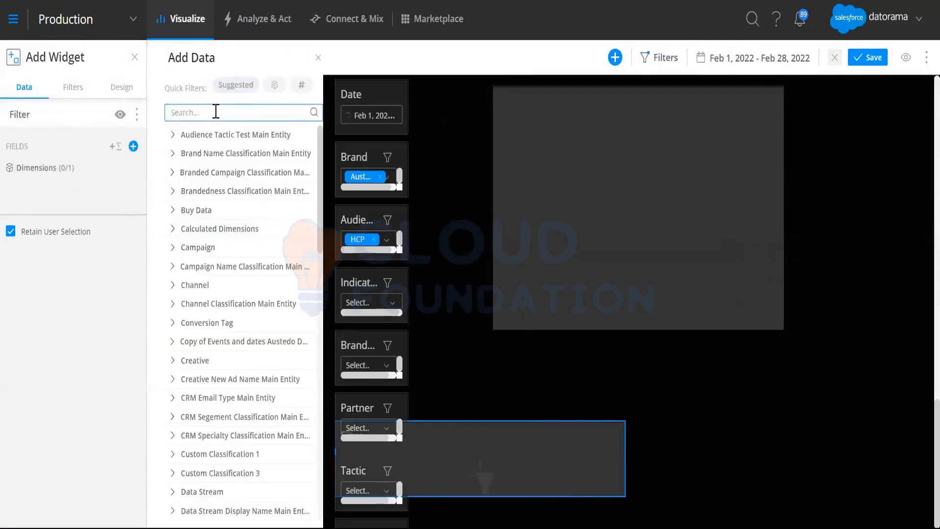
left_click(216, 111)
type("brand")
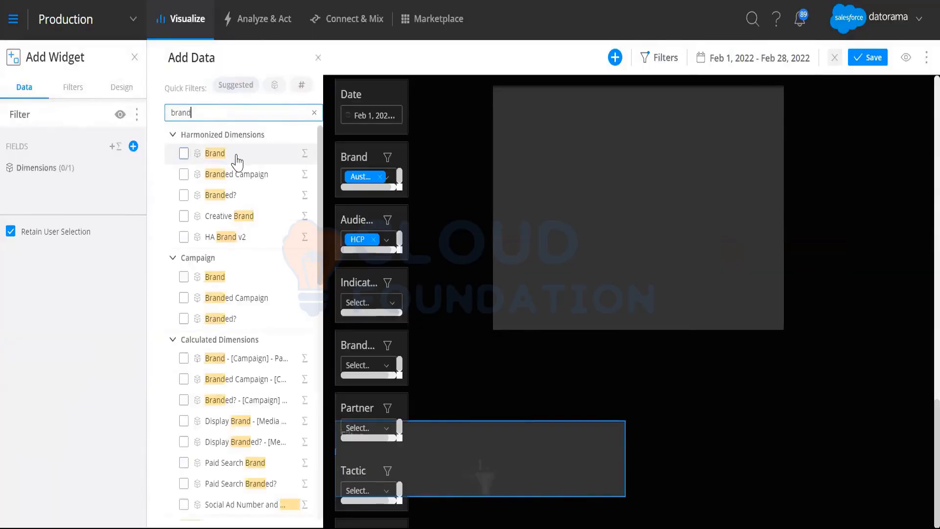
left_click(237, 157)
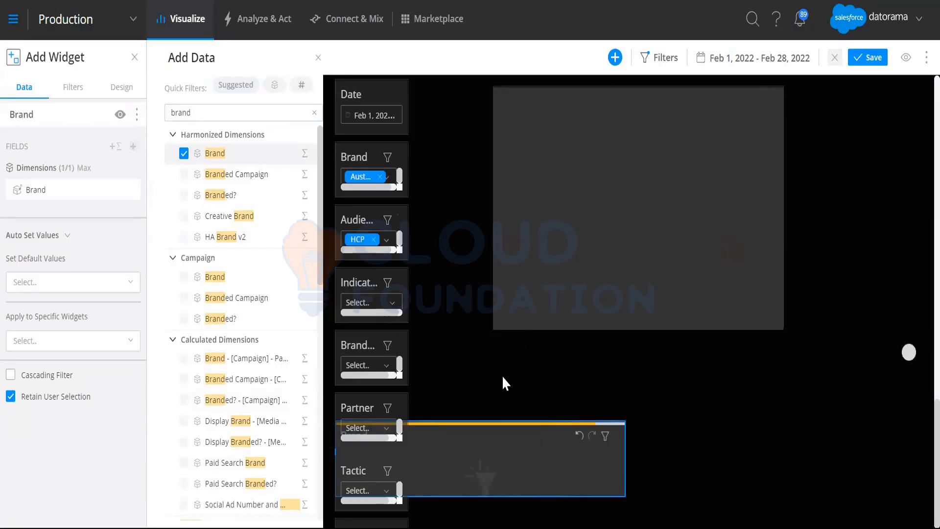
left_click(319, 58)
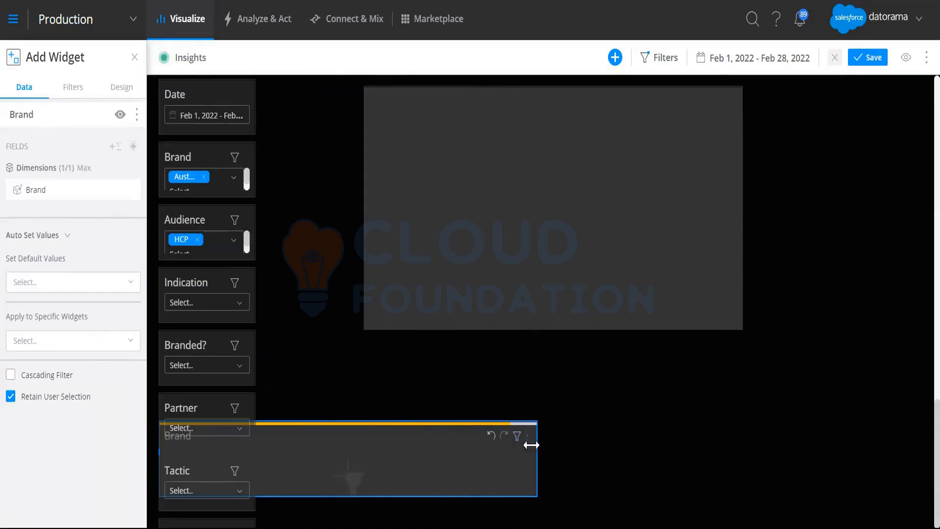
- Delete the newly added Brand filter widget that overlaps the existing filters
left_click(528, 440)
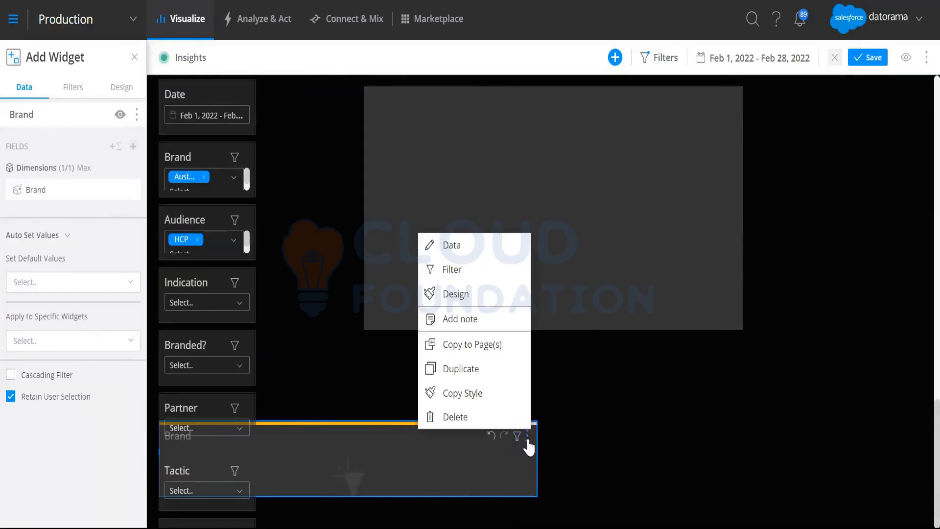
left_click(490, 420)
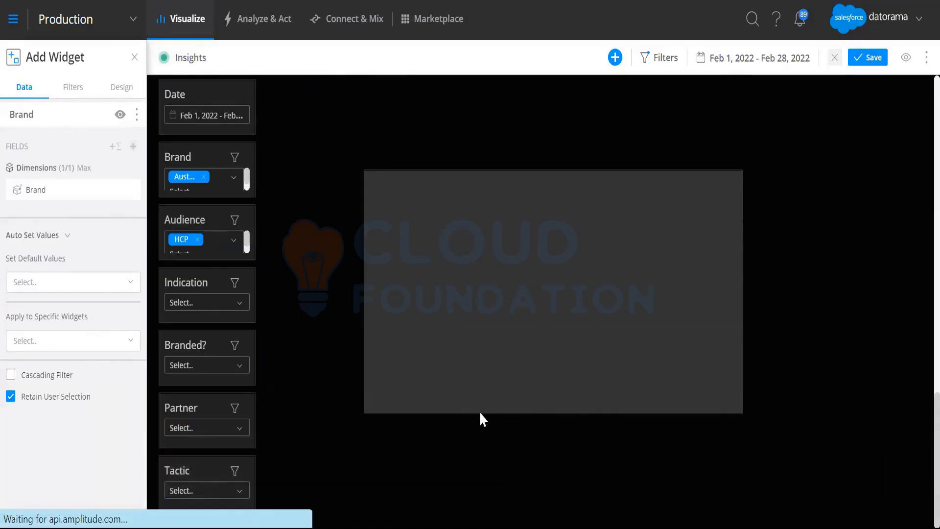
- Check the existing Brand filter's settings and the widget titles of Overall Insights and Campaign Insights
left_click(193, 152)
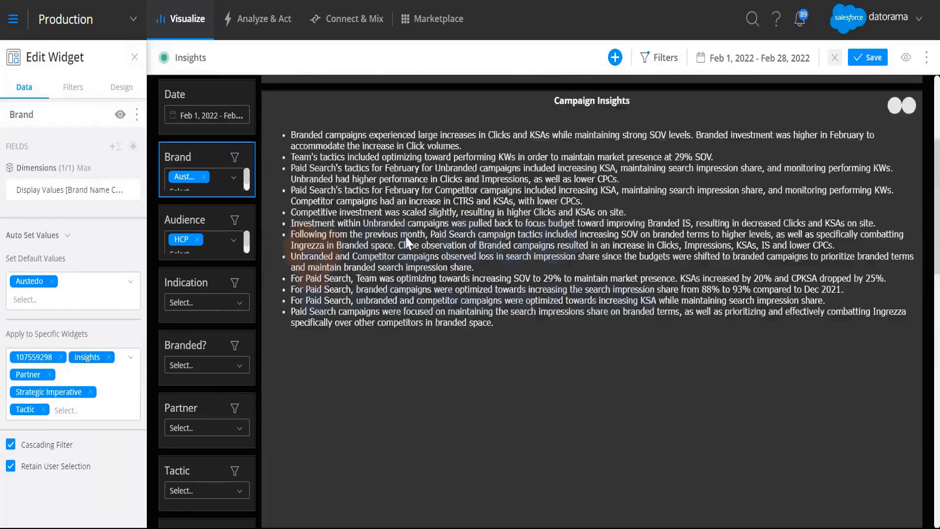
scroll(394, 96, "up", 4)
left_click(392, 98)
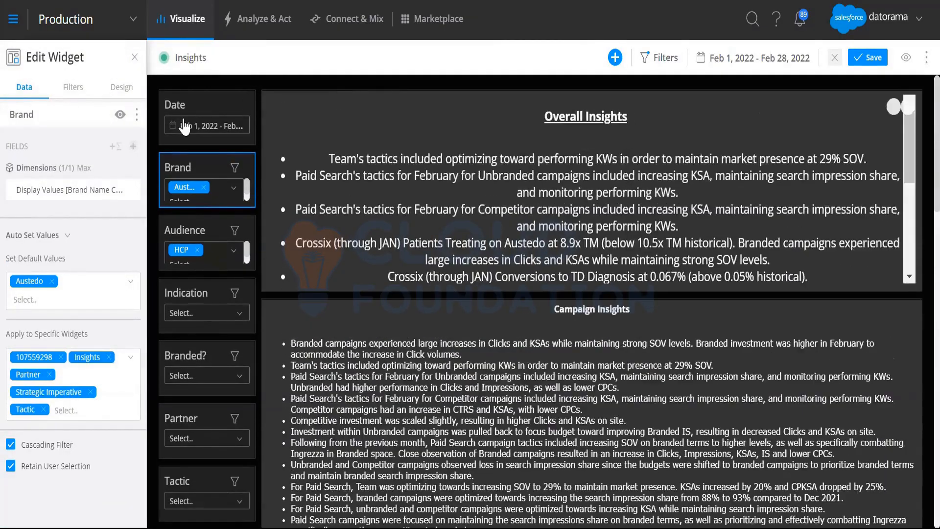
left_click_drag(44, 117, 7, 115)
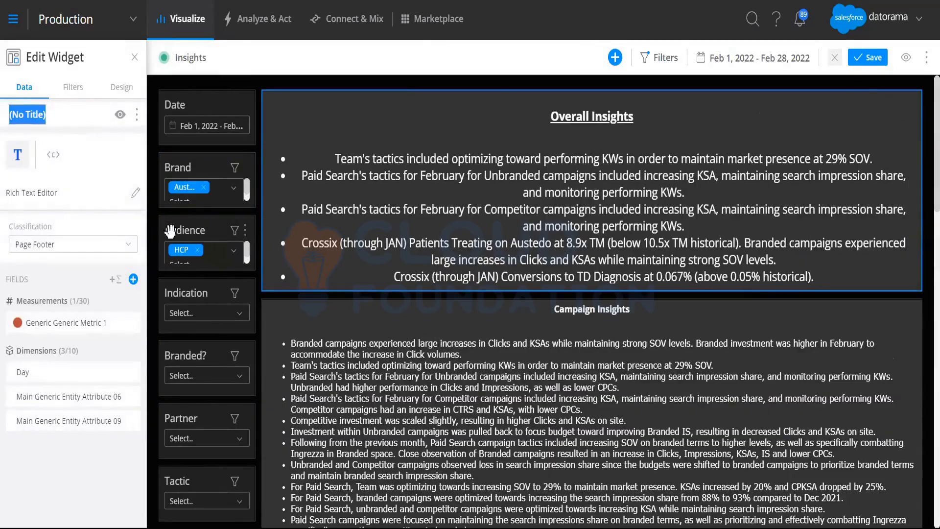
left_click(323, 309)
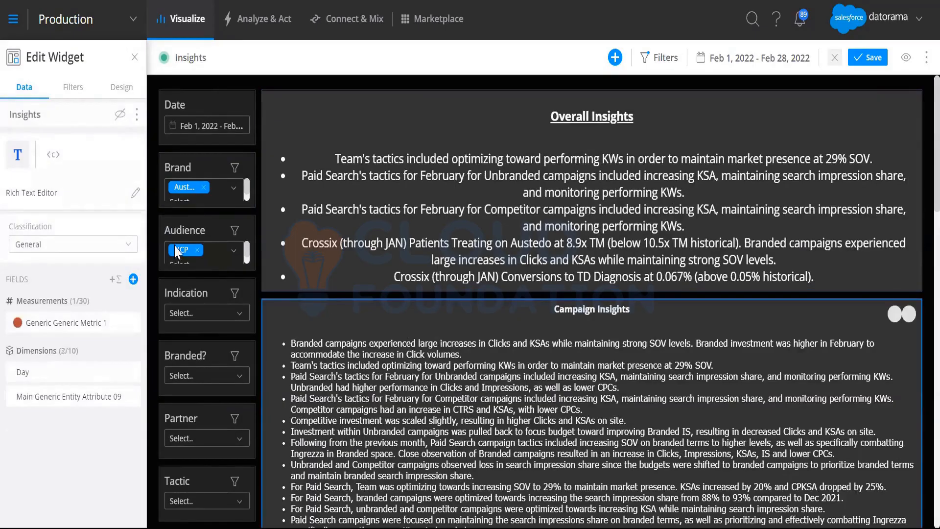
left_click_drag(59, 112, 3, 111)
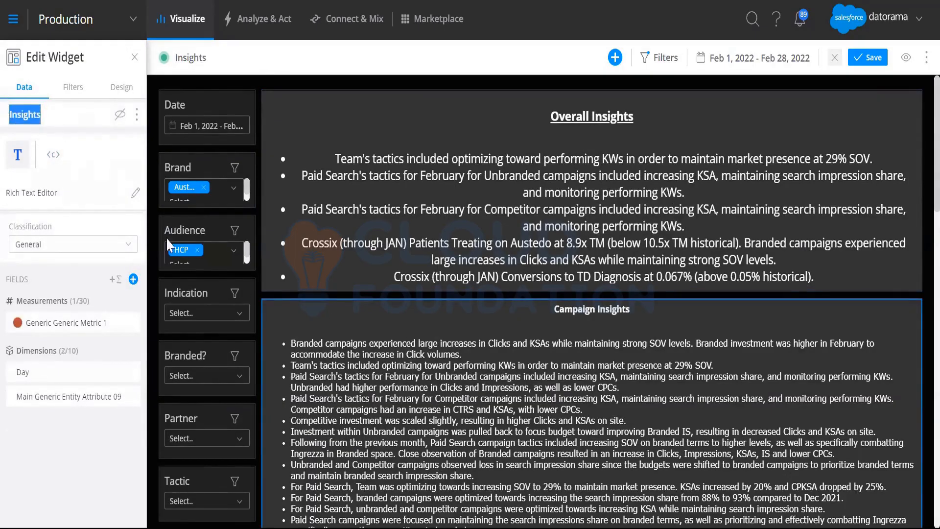
- Examine the Brand filter's available values and the full list of specific widgets it can apply to
left_click(209, 165)
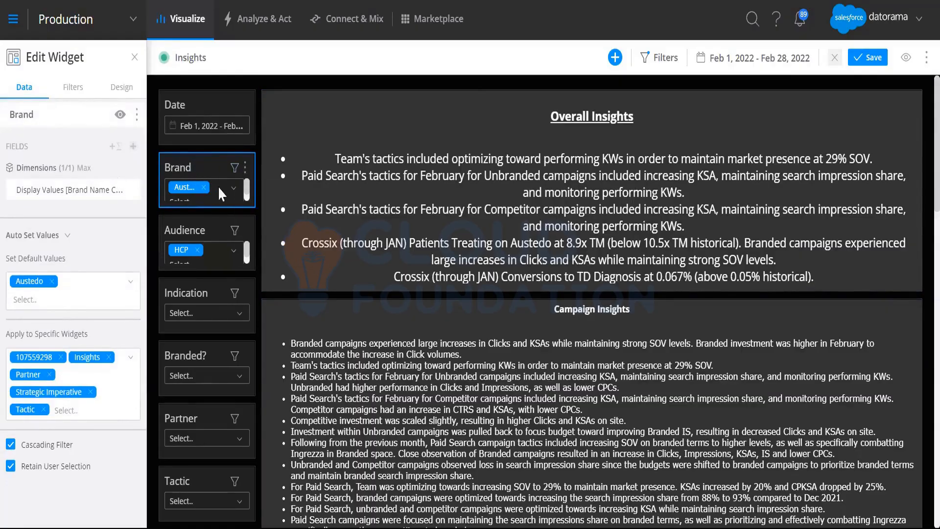
left_click(239, 188)
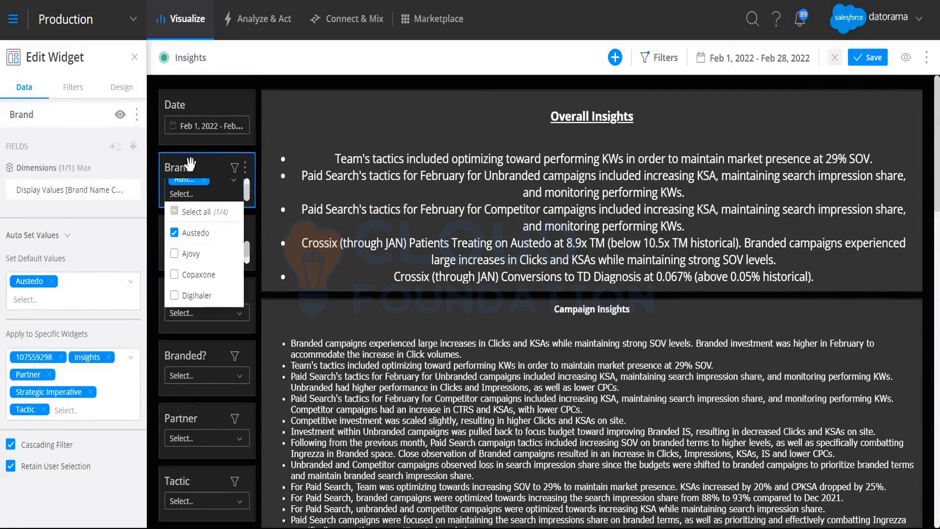
left_click(171, 154)
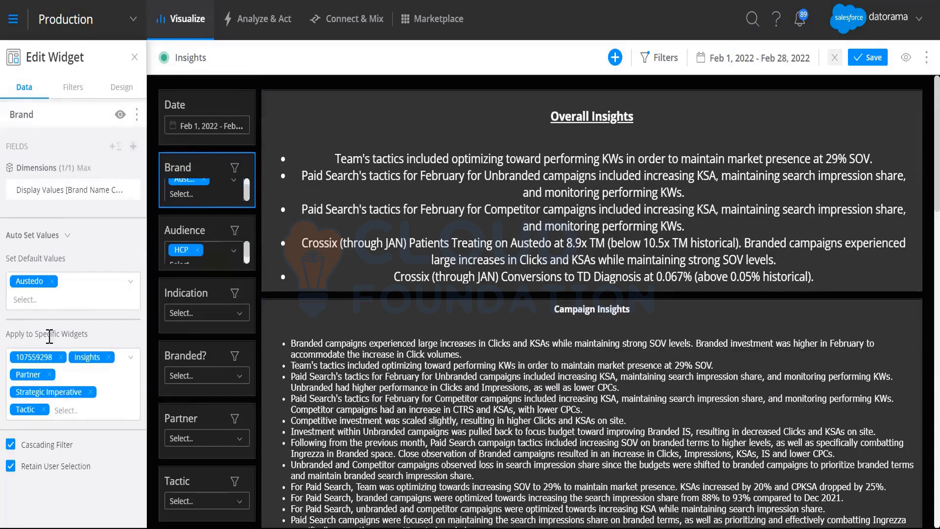
left_click(66, 409)
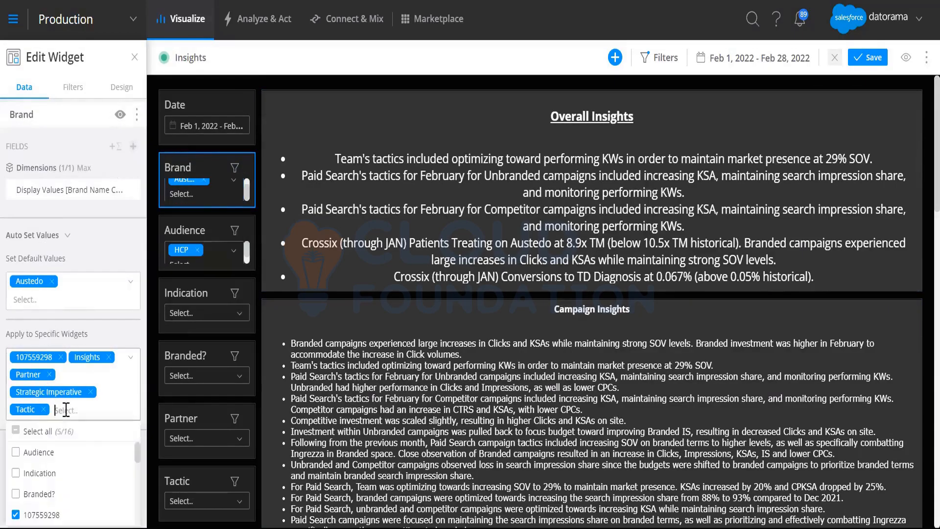
scroll(104, 462, "down", 5)
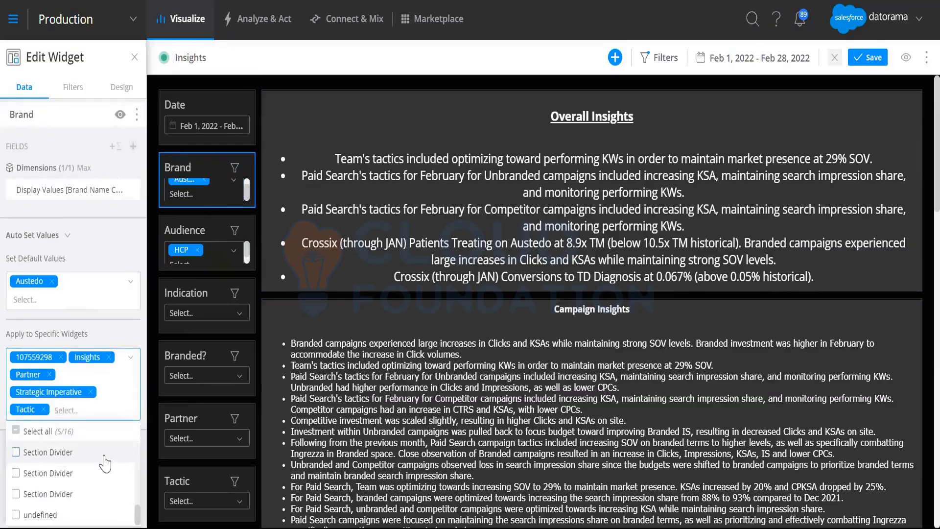
scroll(105, 463, "up", 2)
scroll(20, 458, "down", 2)
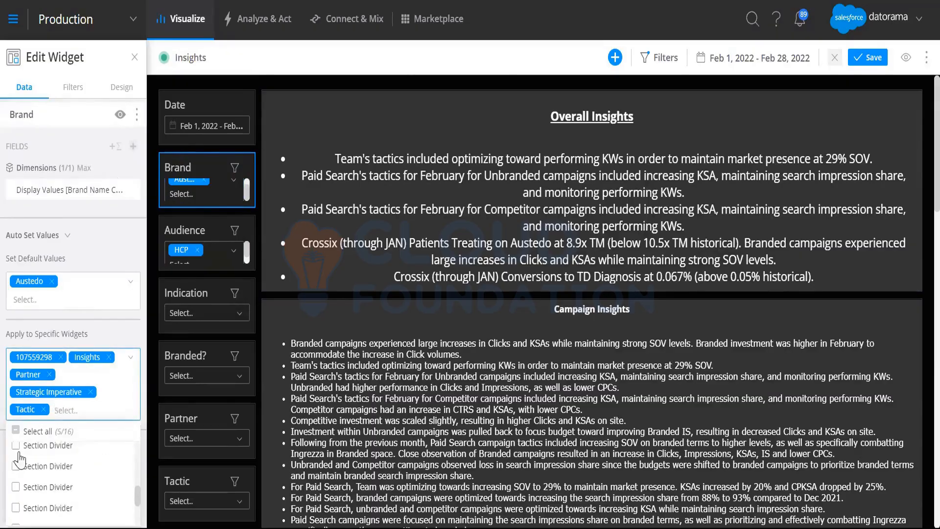
scroll(24, 458, "up", 2)
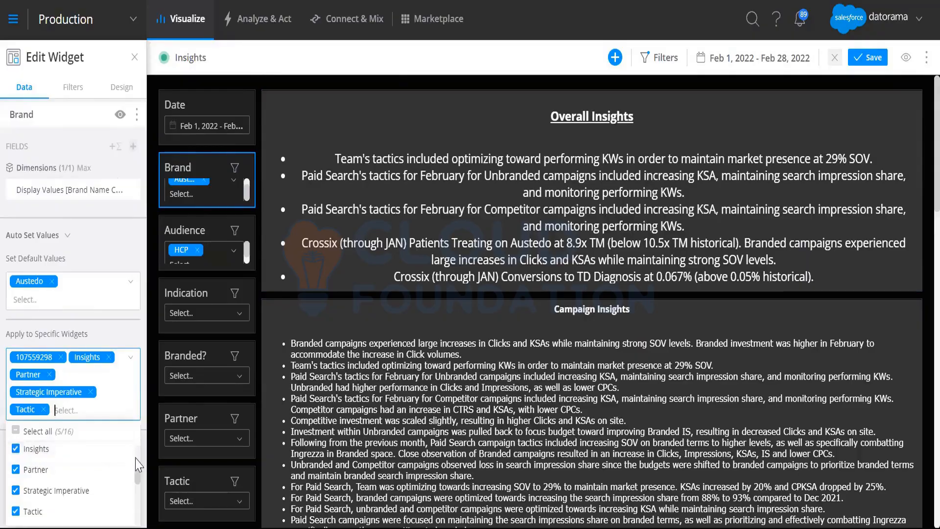
left_click_drag(138, 477, 145, 435)
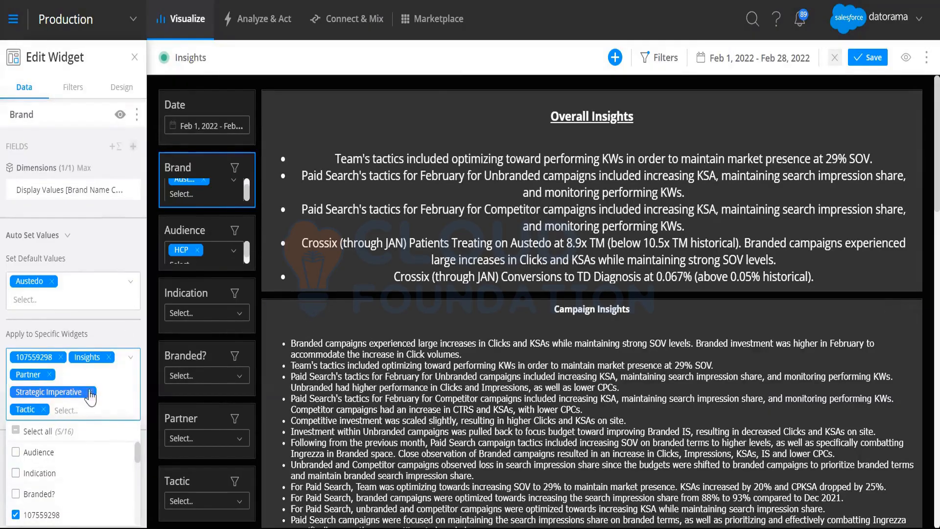
- Compare the title settings of the Campaign Insights and Overall Insights widgets, leaving both titles unedited
left_click(308, 311)
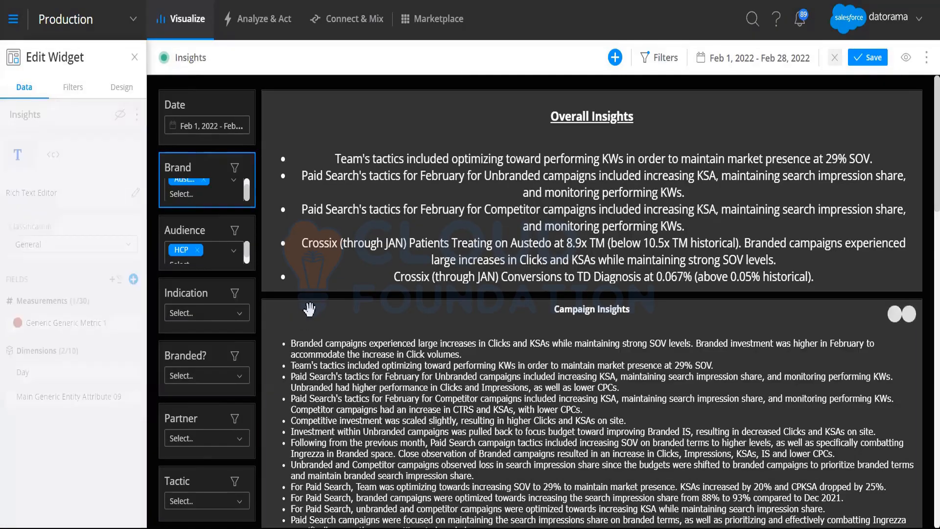
left_click(319, 102)
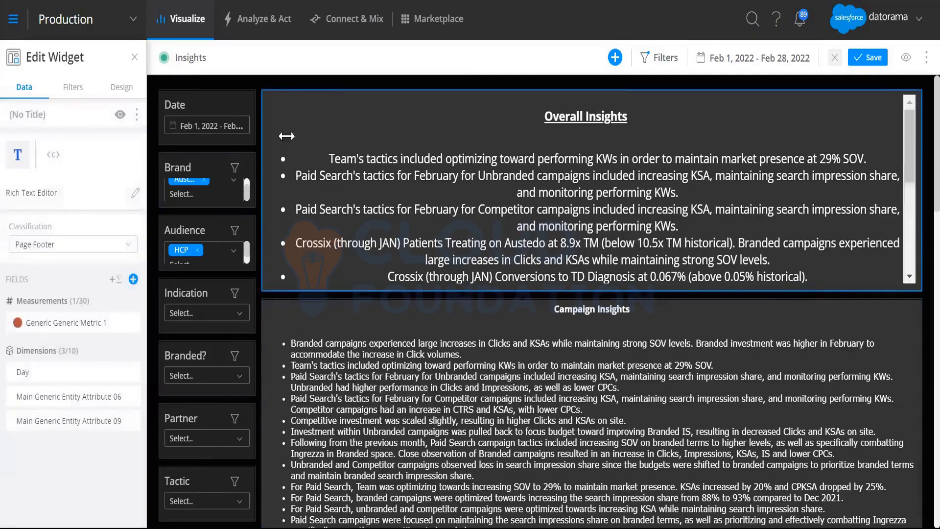
left_click(47, 117)
left_click_drag(2, 120, 75, 113)
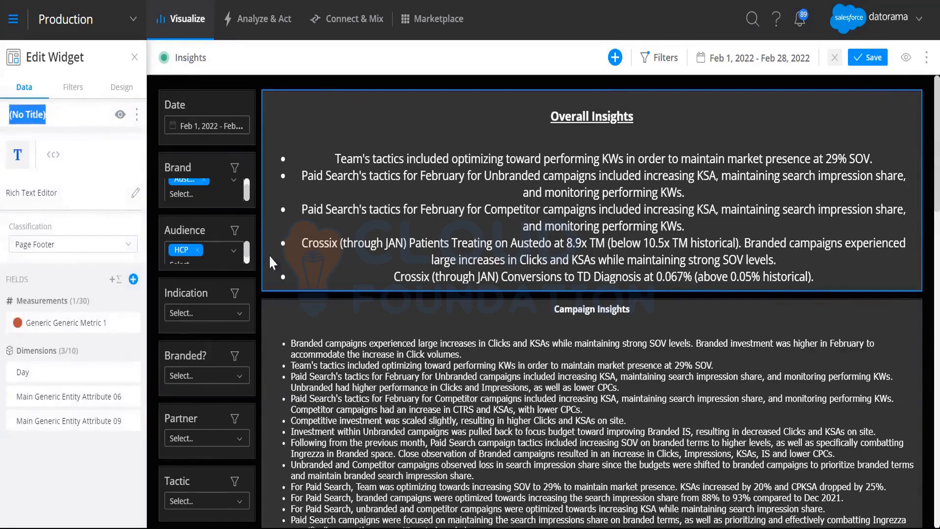
- Review which specific widgets the Brand filter applies to, and return to the Overall Insights widget
left_click(184, 165)
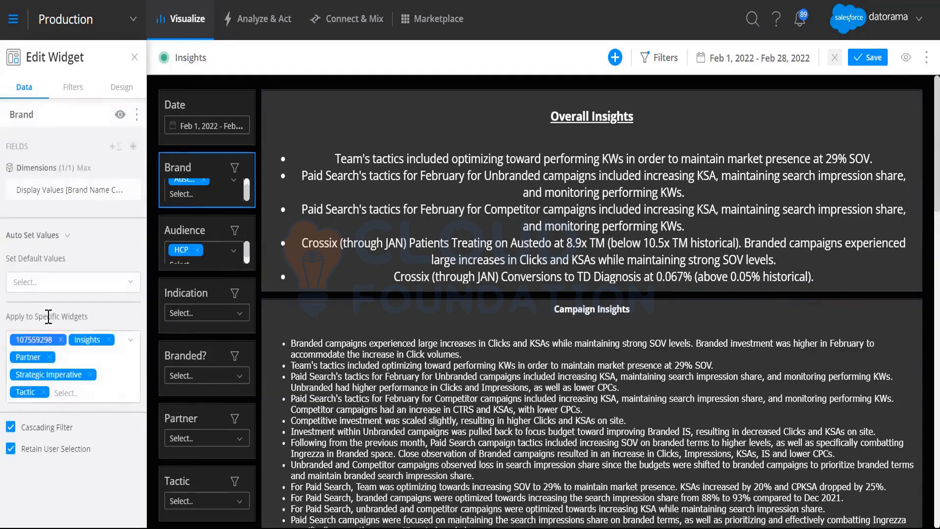
left_click_drag(90, 333, 28, 334)
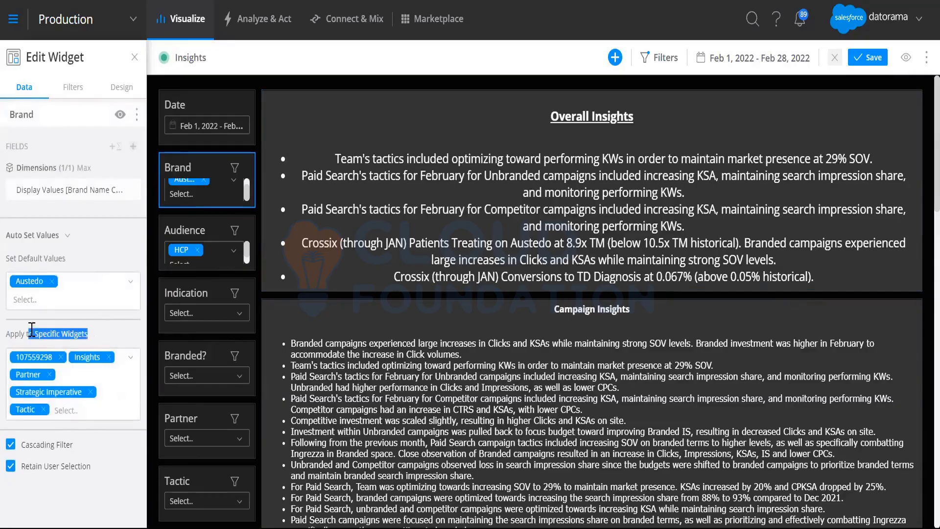
left_click(84, 407)
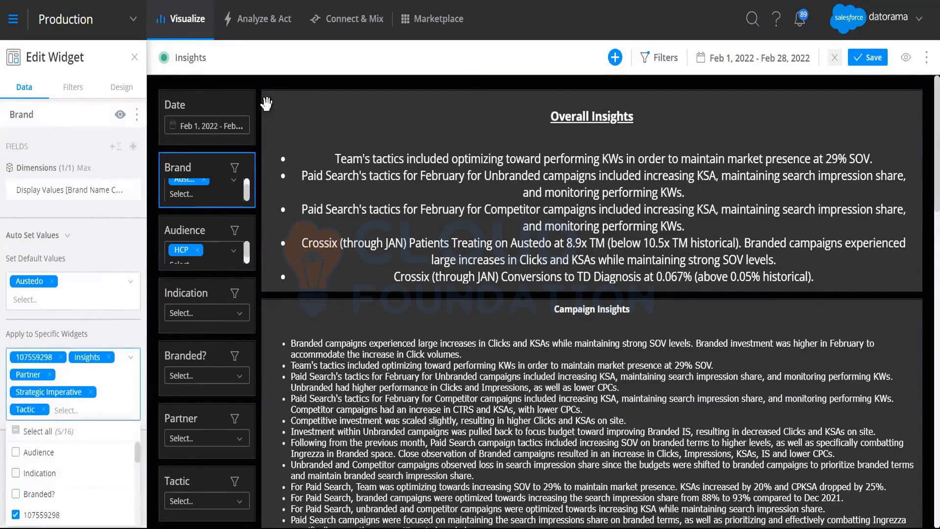
left_click(296, 100)
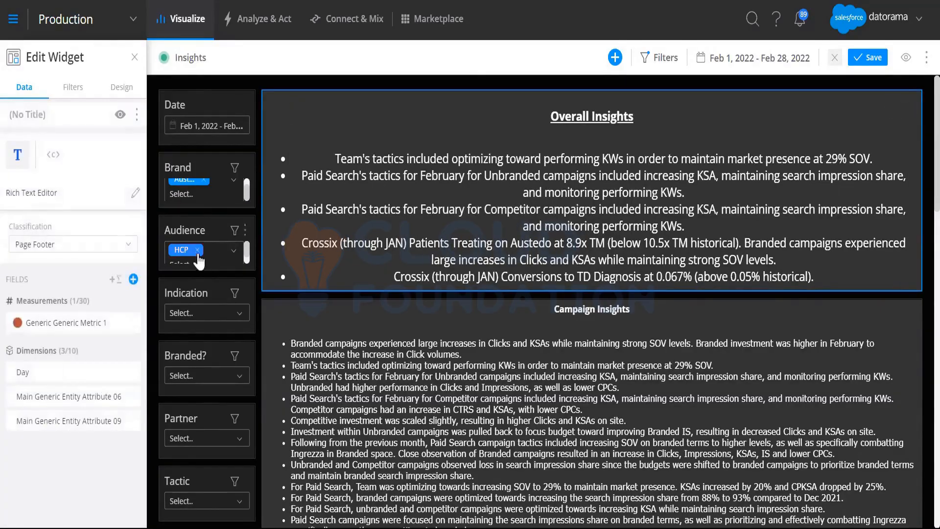
- Clear the Brand and Audience filter selections and set Brand to Austedo
left_click(204, 180)
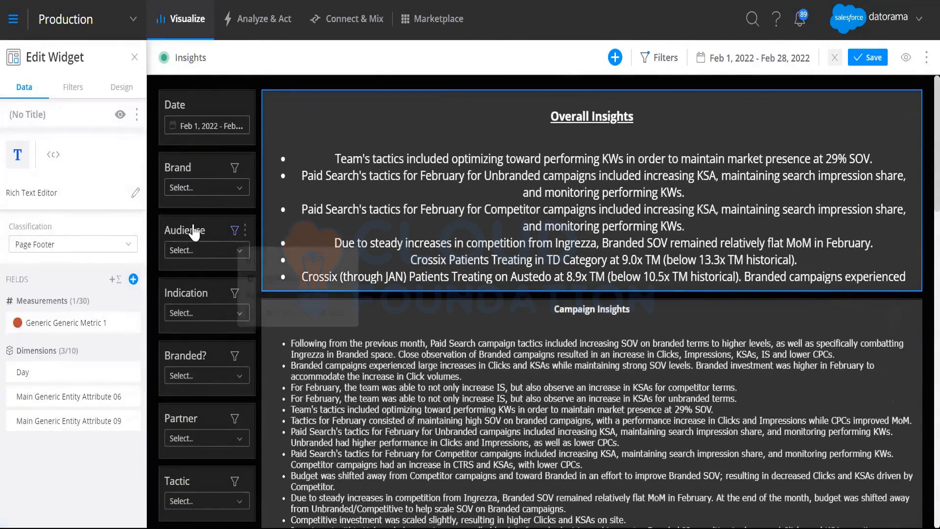
left_click(211, 188)
left_click(190, 227)
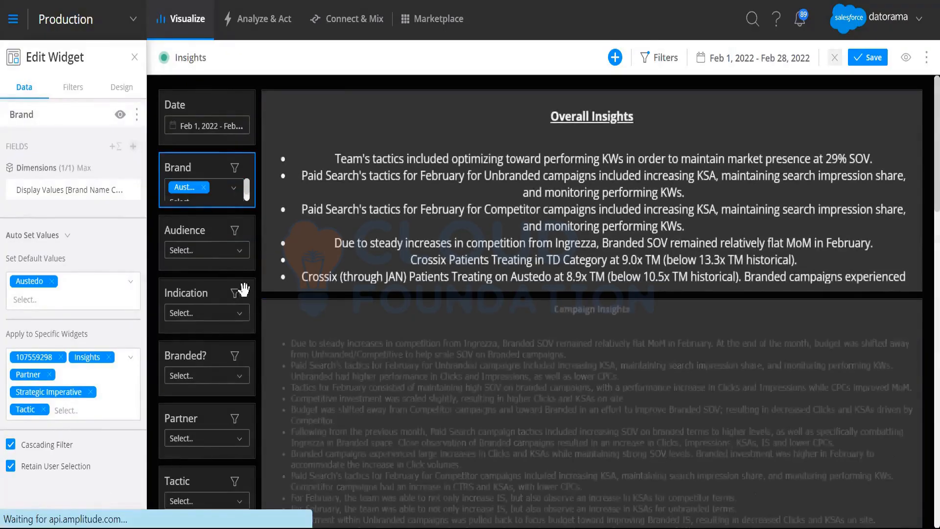
- Set the Audience filter to DTC and apply it to the insight widgets
left_click(185, 250)
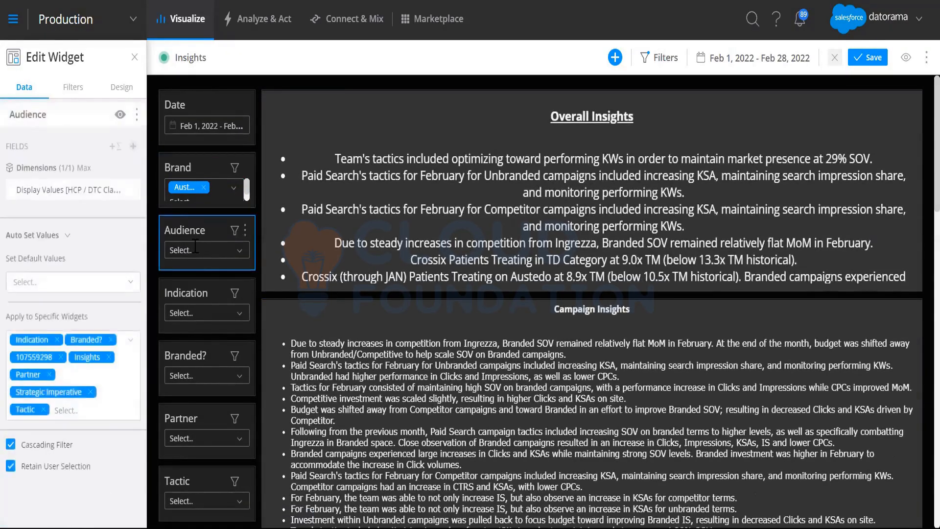
left_click(198, 289)
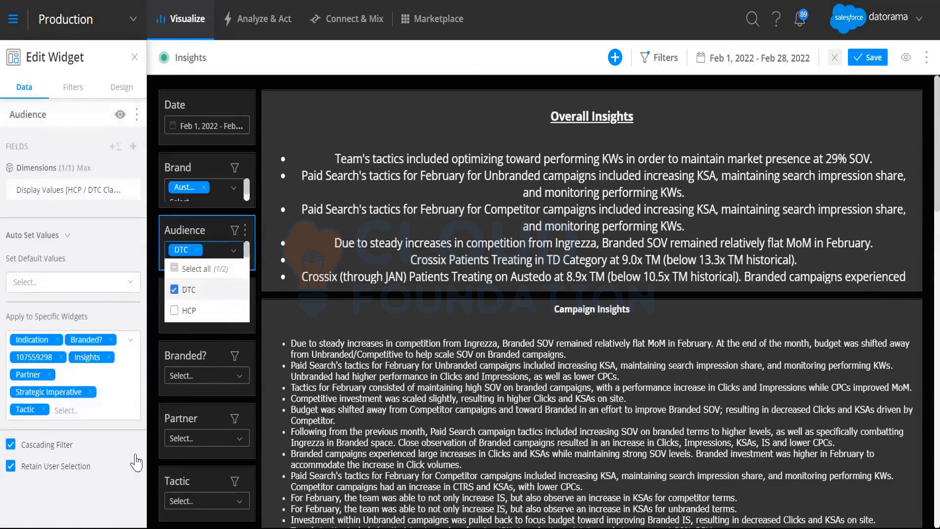
left_click(108, 493)
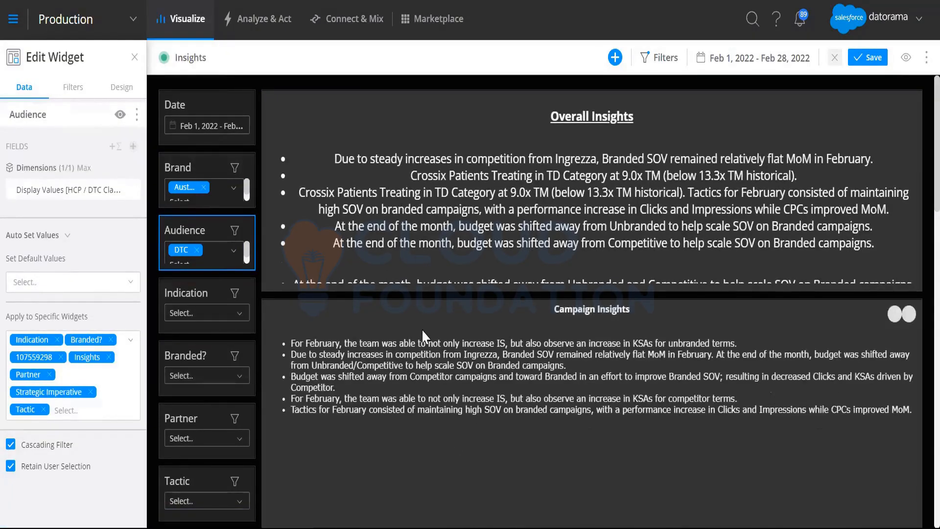
- Set the Indication filter to TD and apply it to the insight widgets
left_click(202, 313)
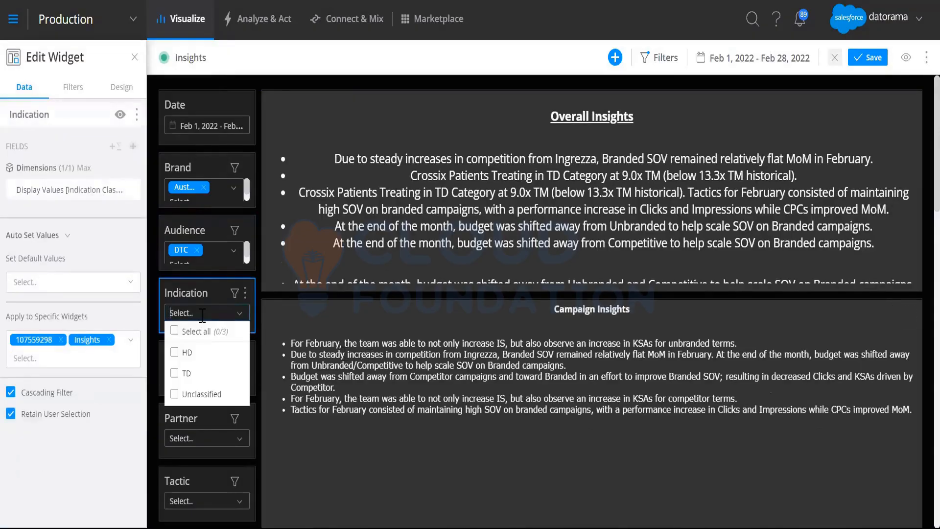
left_click(98, 448)
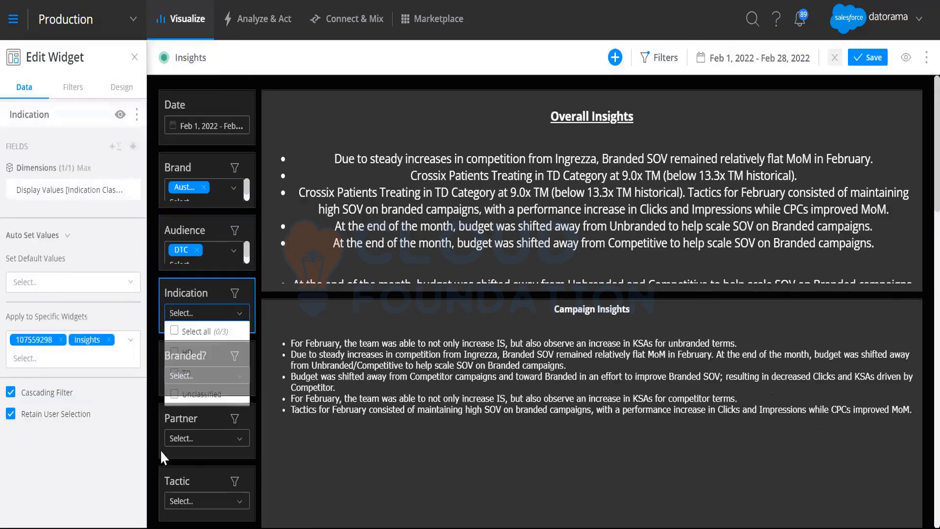
left_click(196, 313)
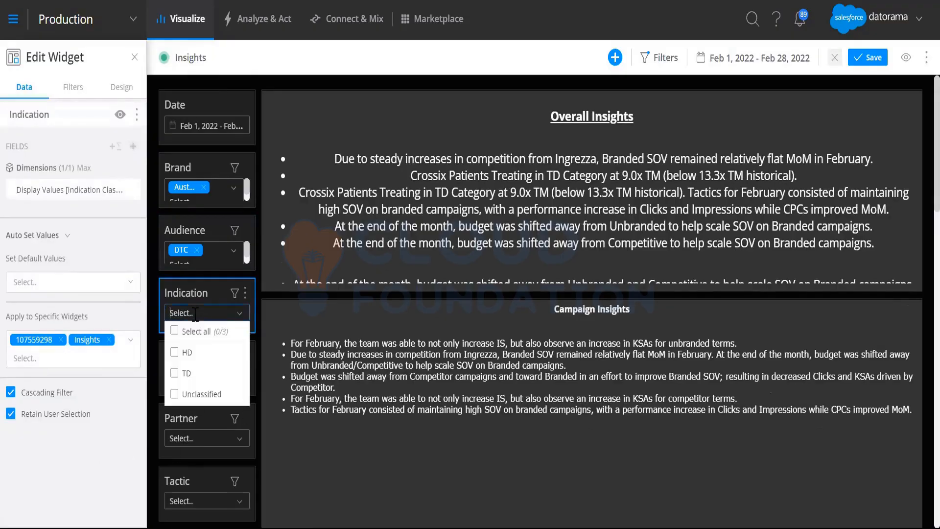
left_click(186, 373)
left_click(84, 482)
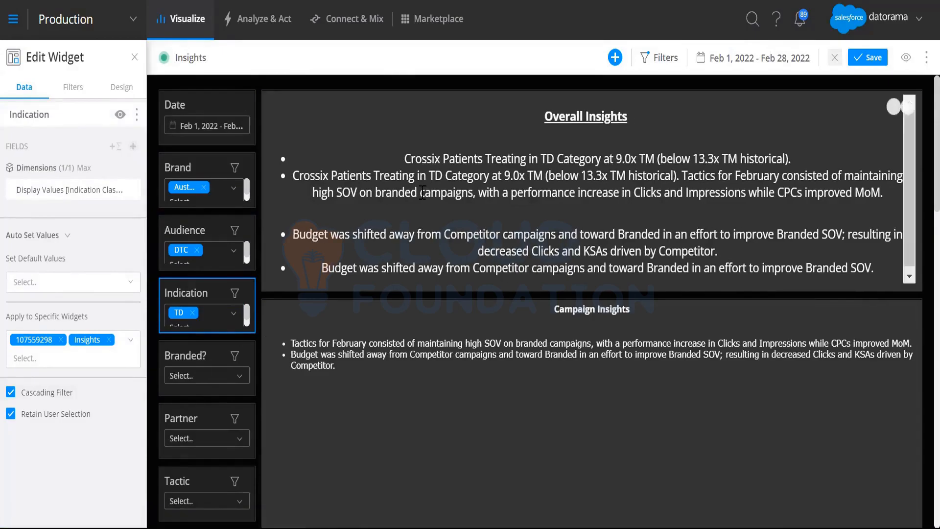
- Check the widget settings of the Brand and Audience filters and the fields of the Overall Insights widget
left_click(194, 168)
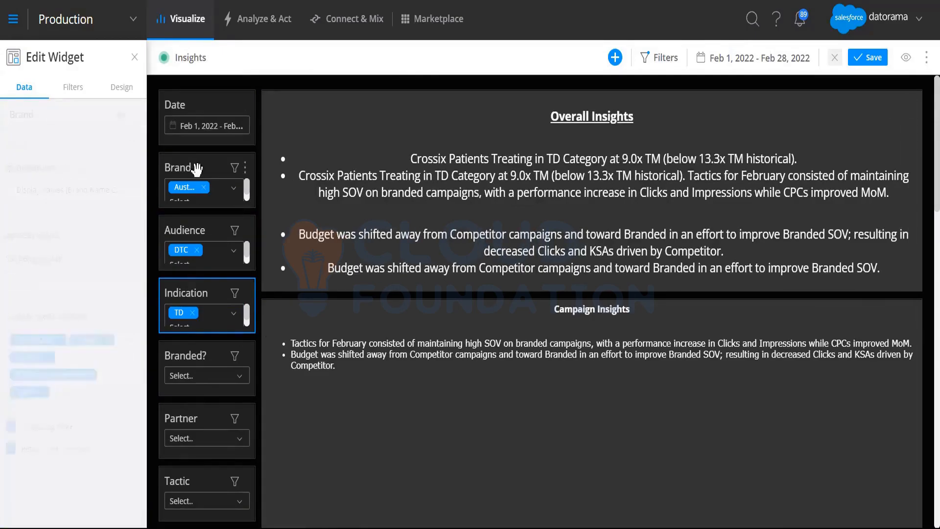
left_click(212, 227)
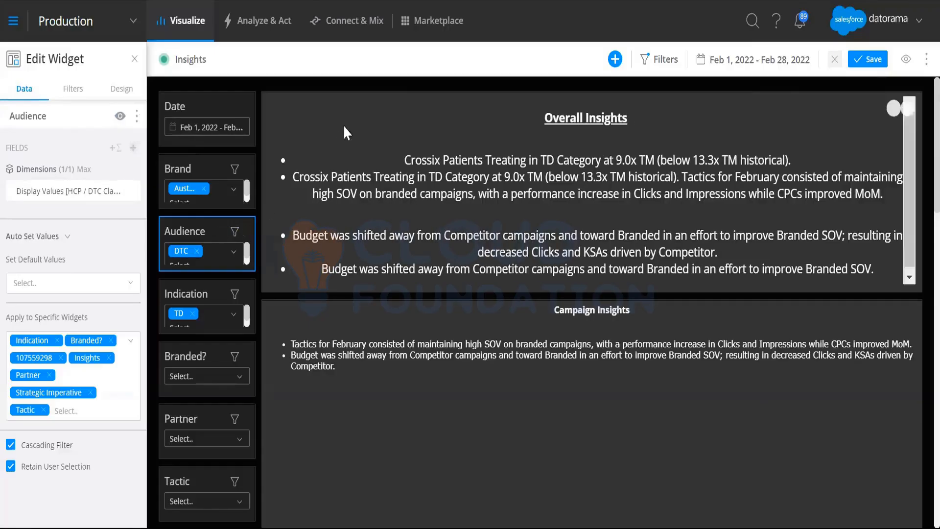
left_click(349, 103)
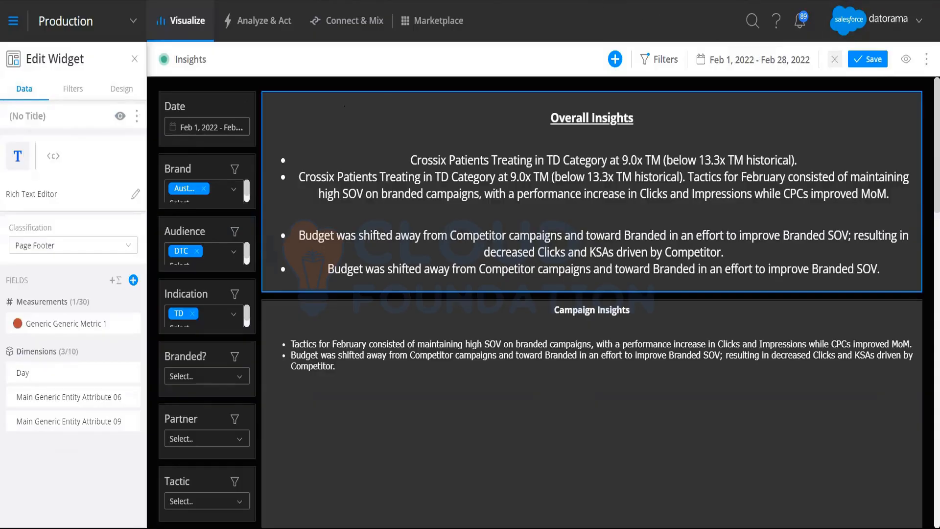
- Leave the edited Insights page for the Connect & Mix area and close the page-edited prompt
left_click(339, 27)
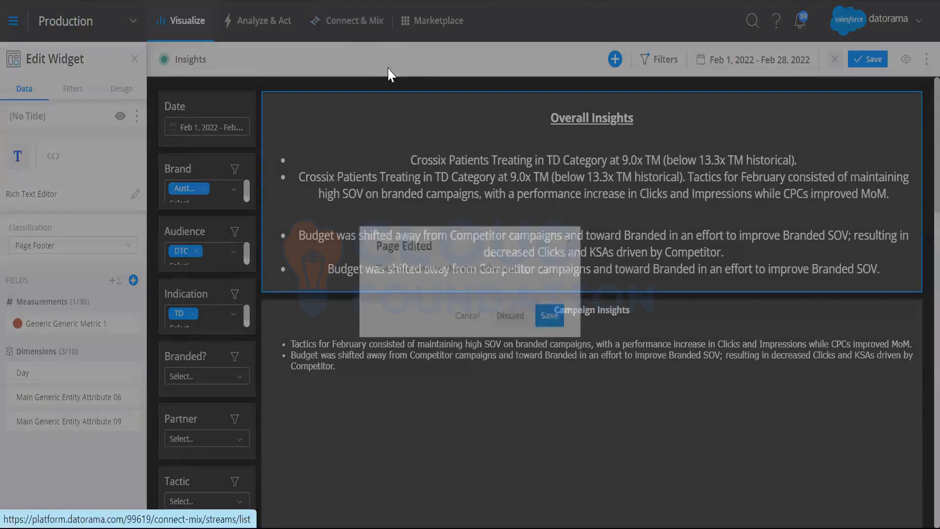
left_click(520, 296)
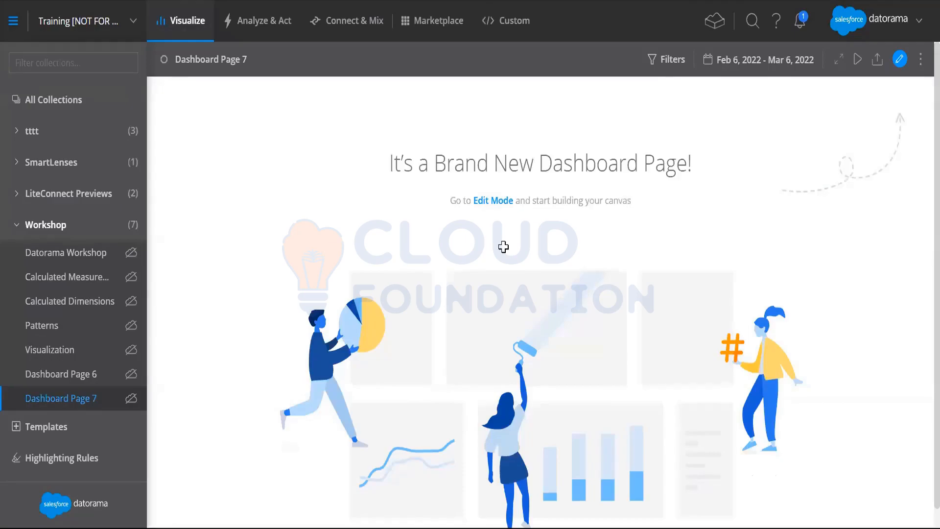
- Switch to the DisplayReportMar-May2018 workbook in Excel and examine its header columns from Day to Media Cost
key("alt+Tab")
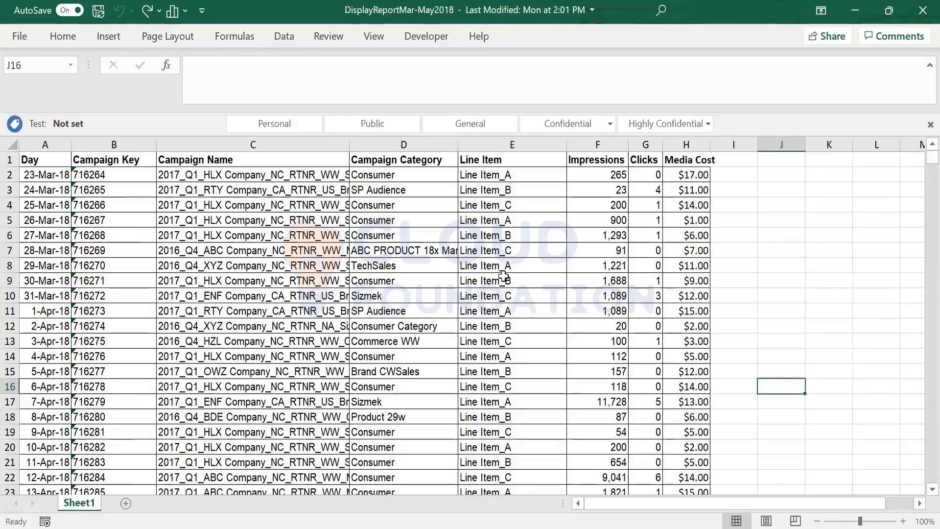
left_click(503, 276)
key("ctrl+Up")
key("ctrl+Left")
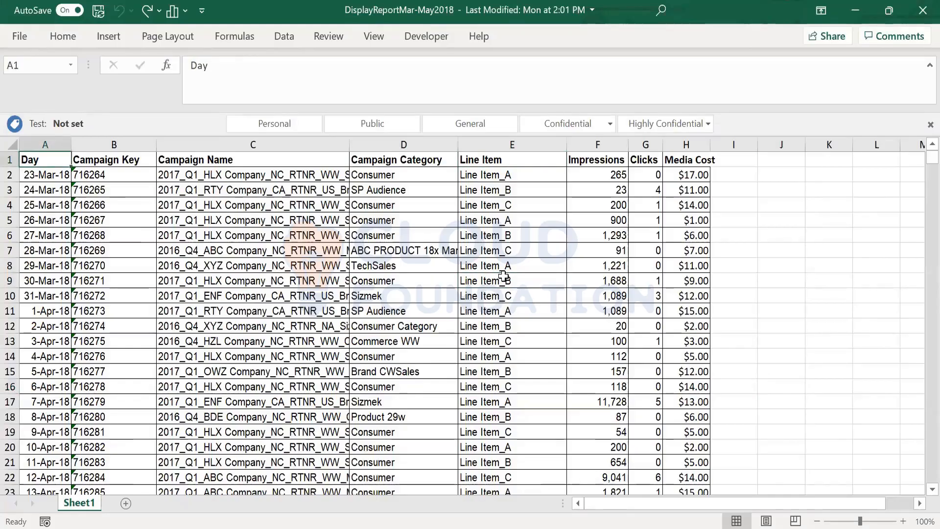
key("ctrl+Right")
key("ctrl+Left")
key("ctrl+Right")
key("ctrl+Left")
key("ctrl+Right")
key("ctrl+Left")
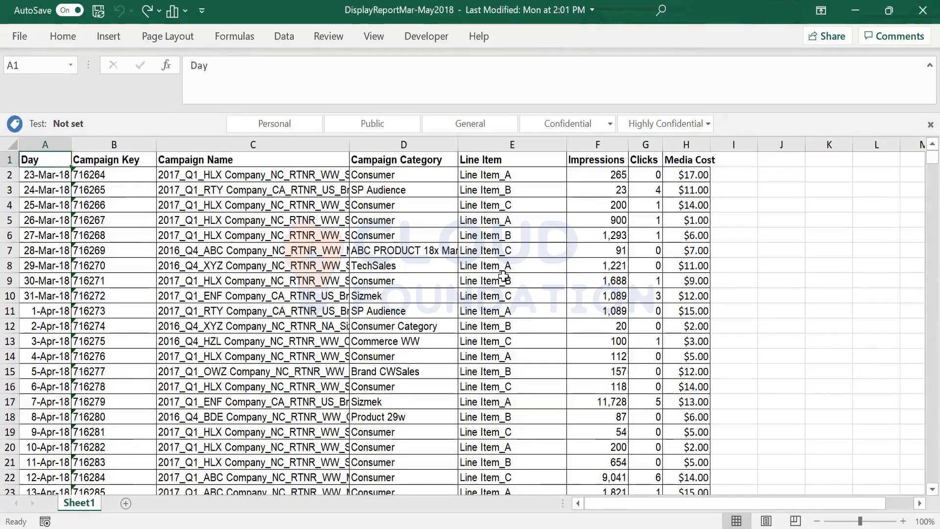
key("Right")
key("Right")
key("Right")
key("Right")
key("Right")
key("Right")
key("Right")
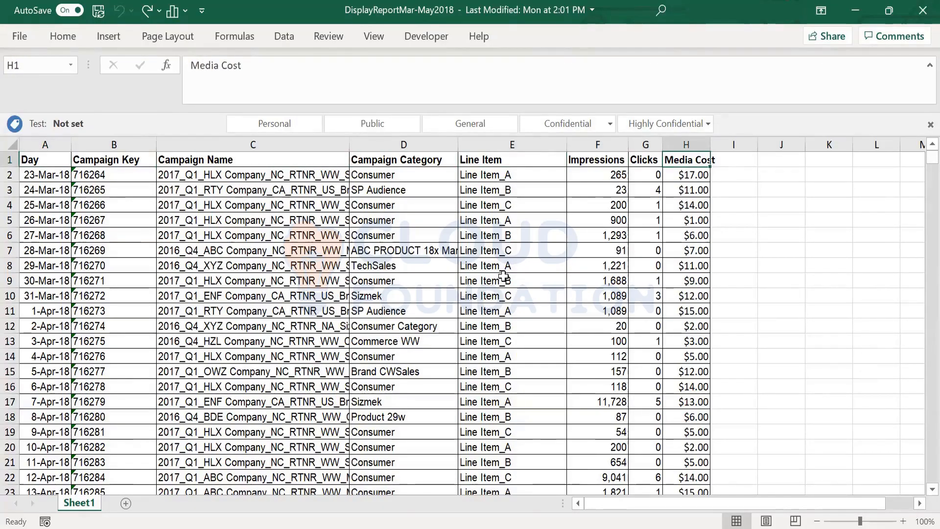
key("Left")
key("ctrl+Left")
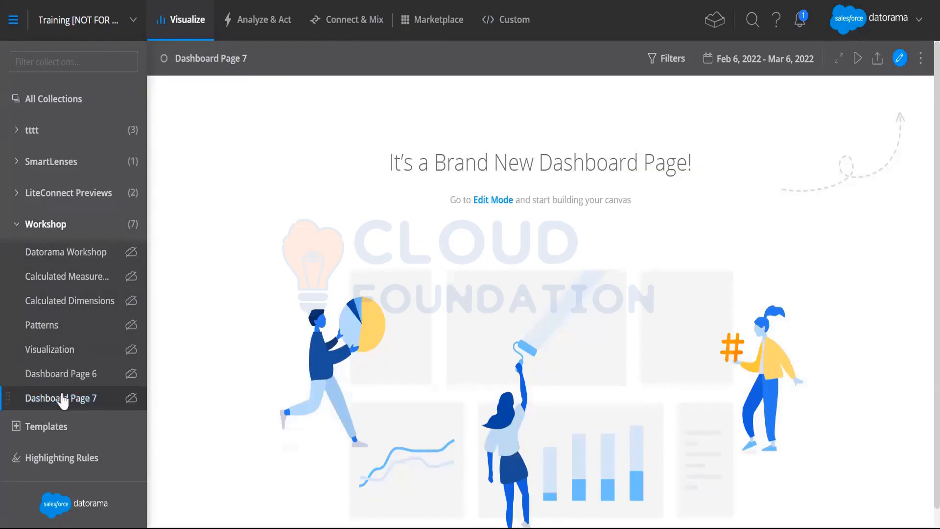
- Review the page options of Dashboard Page 7 and Dashboard Page 6 in the Workshop collection
left_click(133, 405)
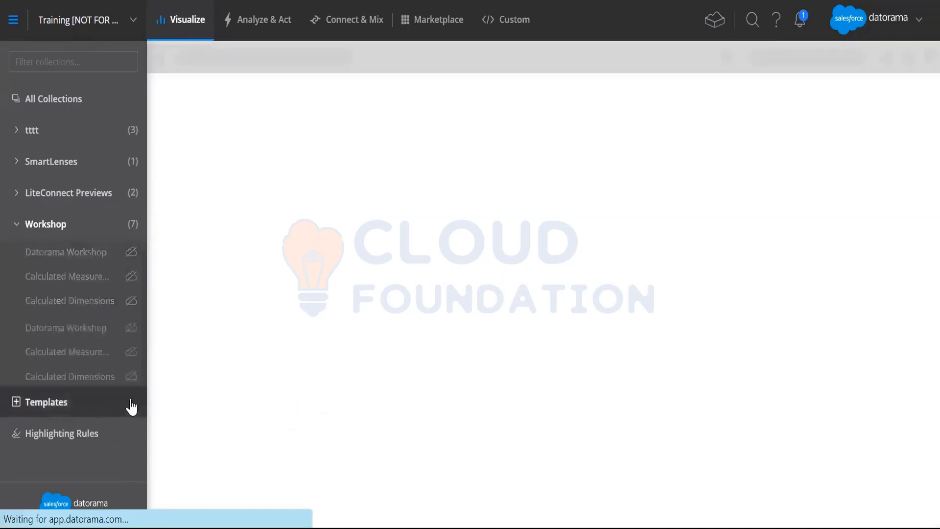
right_click(126, 407)
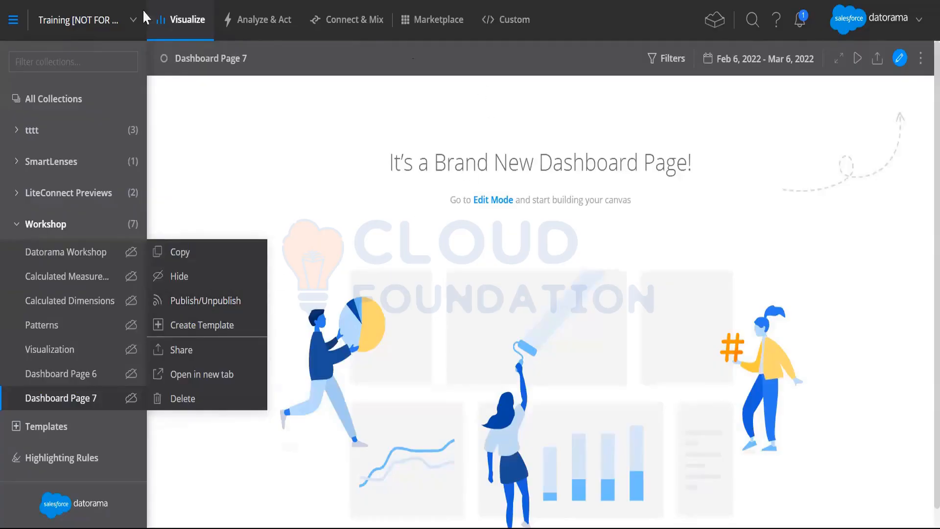
left_click(362, 139)
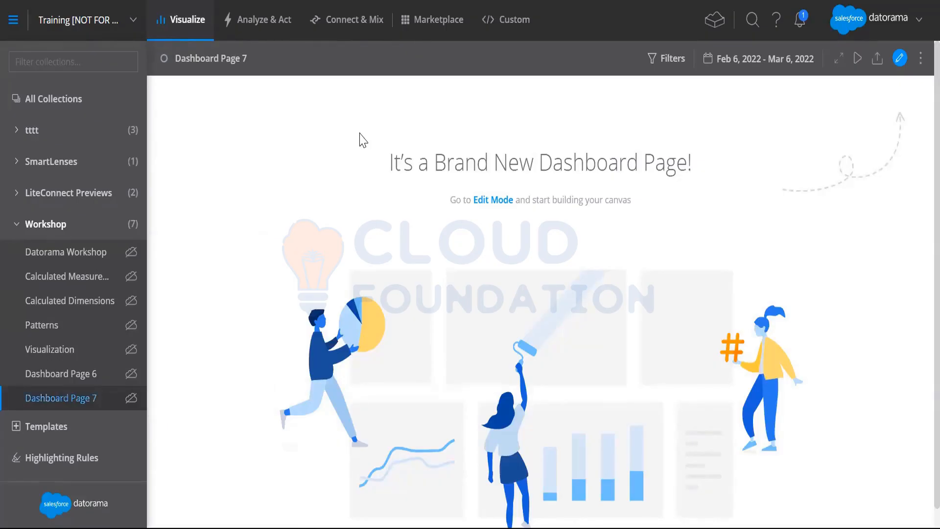
right_click(98, 377)
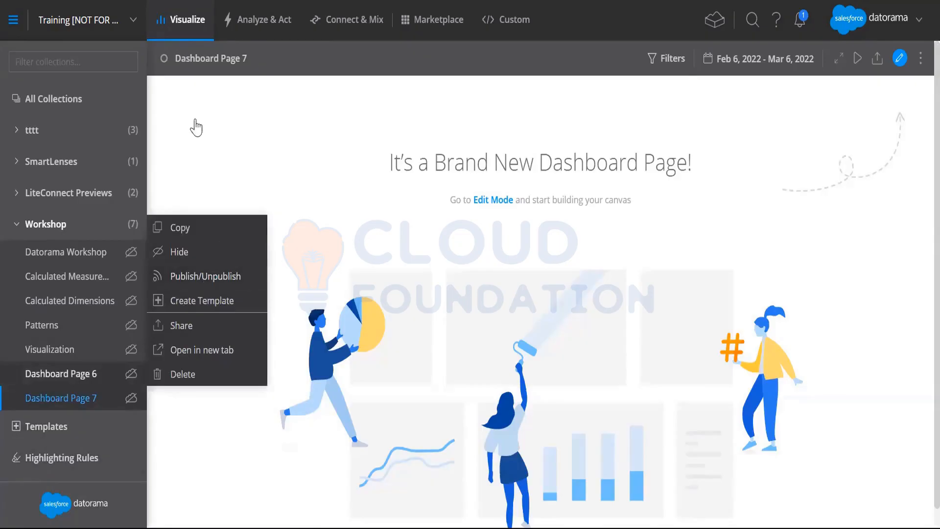
left_click(269, 93)
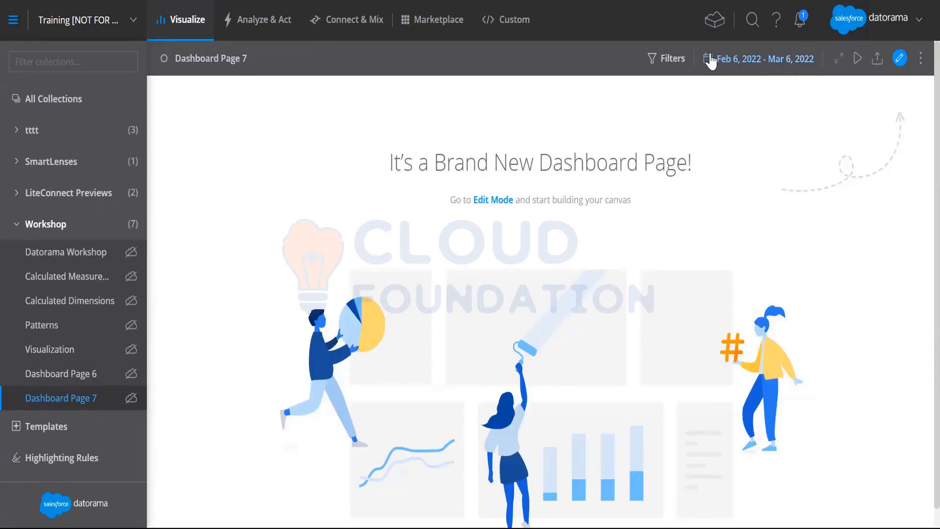
- Open the date range settings of Dashboard Page 7 and check the span of Day values in the Excel report
left_click(793, 63)
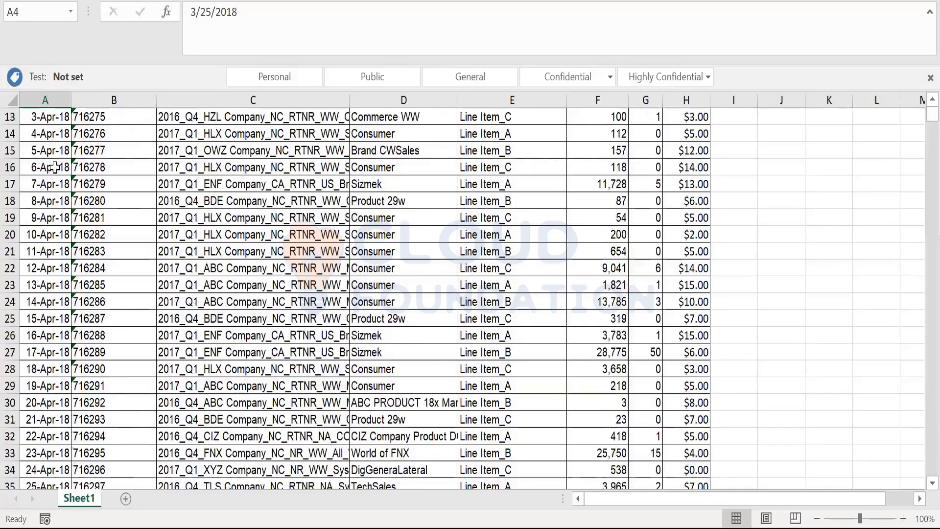
scroll(54, 168, "down", 10)
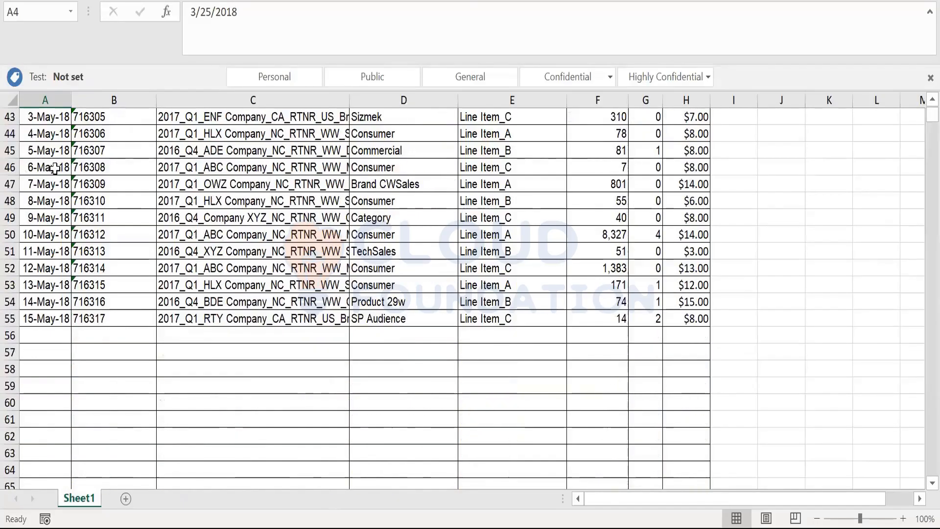
scroll(54, 167, "up", 14)
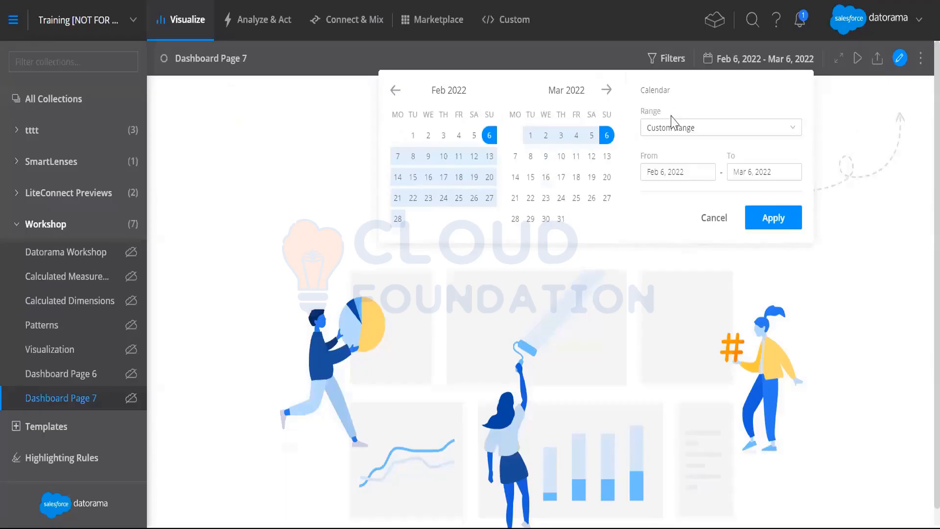
- Set the date range of Dashboard Page 7 to On Going starting Jan 1, 2018, and apply it
double_click(653, 172)
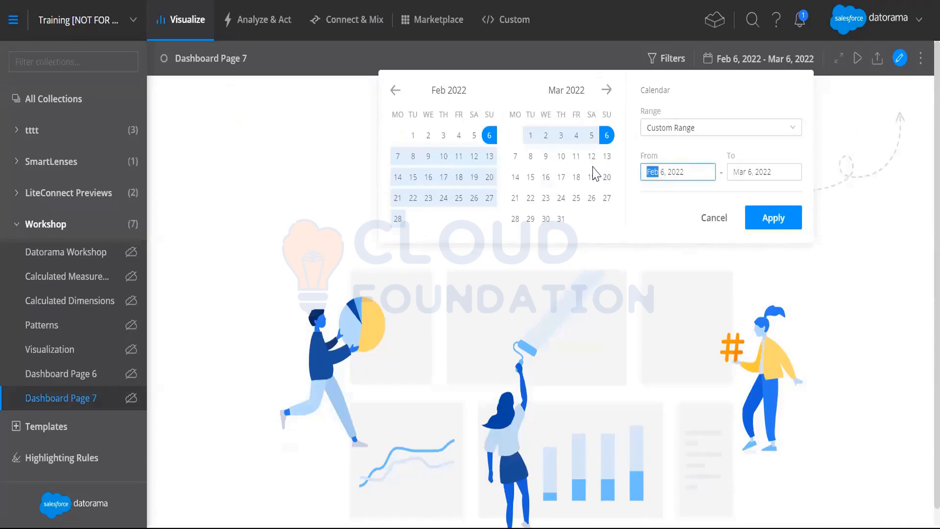
type("Jan")
key("BackSpace")
type("1")
key("BackSpace")
type("18")
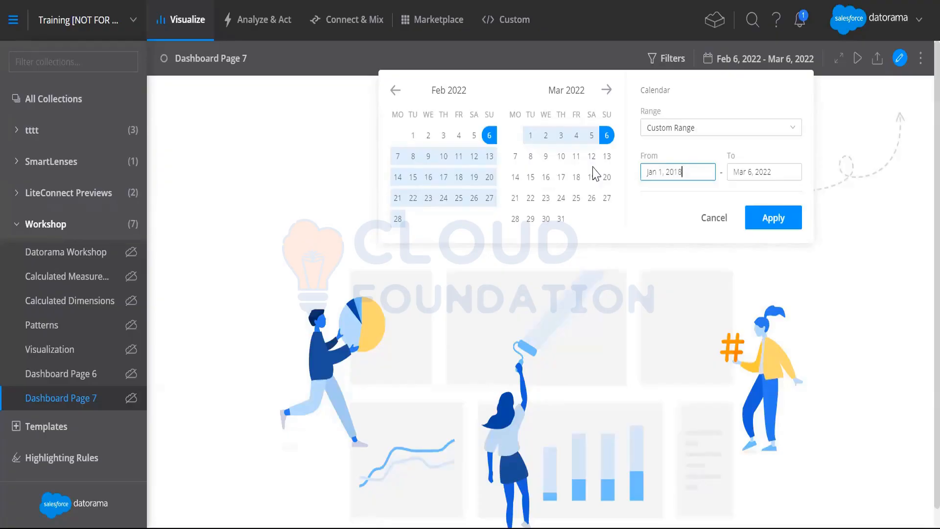
left_click(698, 129)
left_click(685, 192)
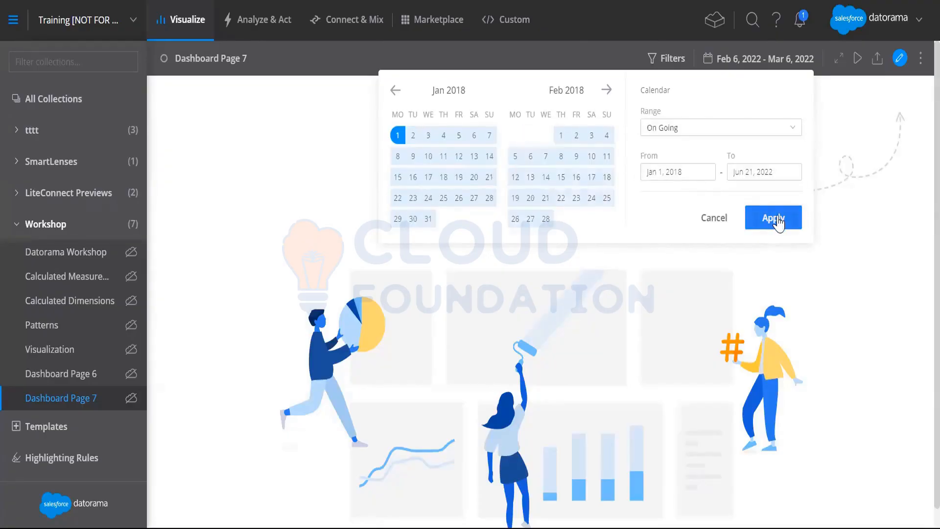
left_click(770, 218)
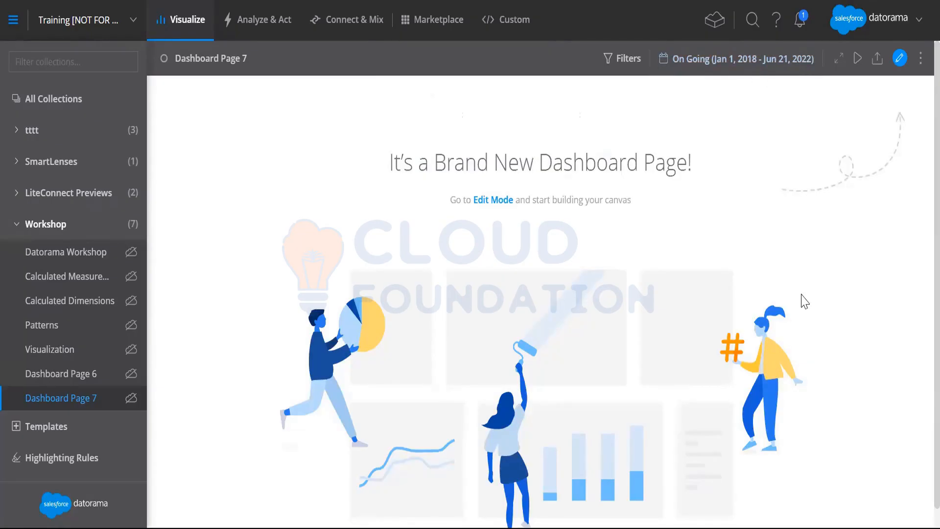
- Put Dashboard Page 7 in edit mode, look through the available widget types and add a Bars widget
left_click(900, 58)
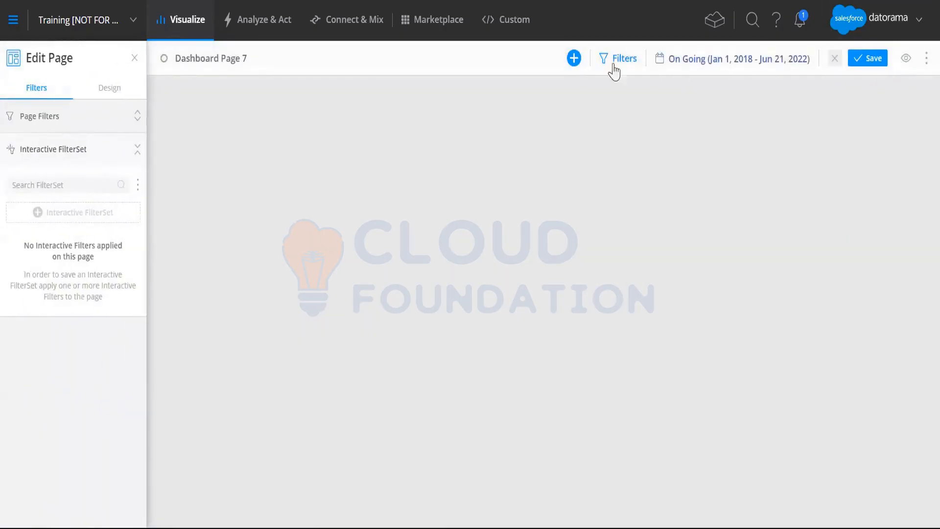
left_click(574, 58)
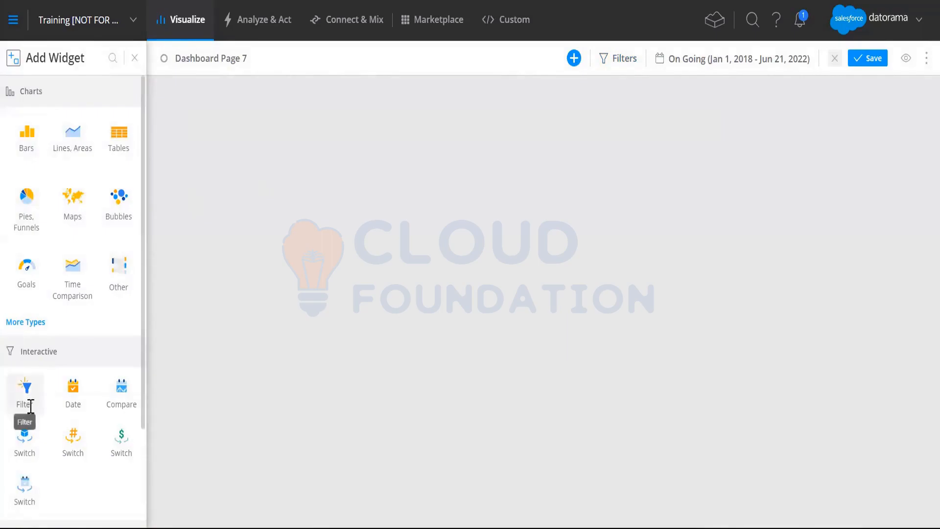
scroll(28, 387, "down", 3)
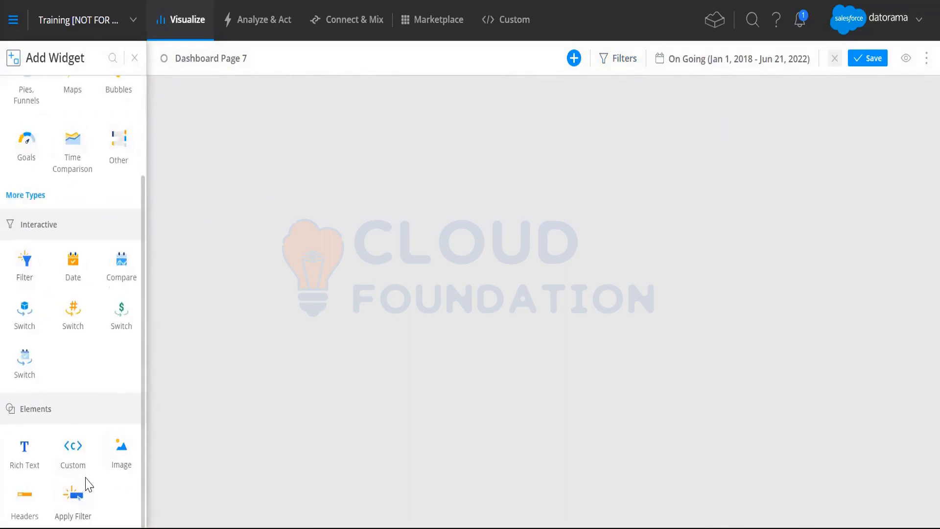
scroll(104, 366, "up", 3)
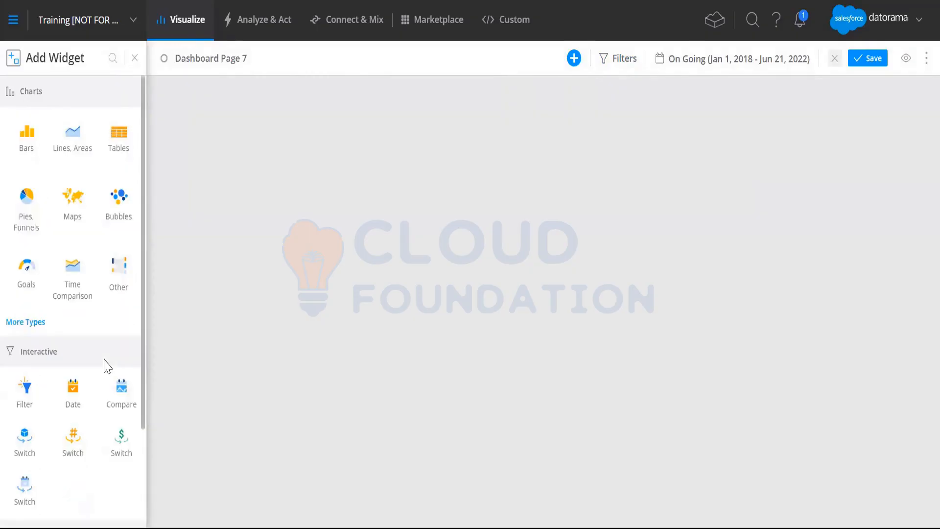
left_click(40, 149)
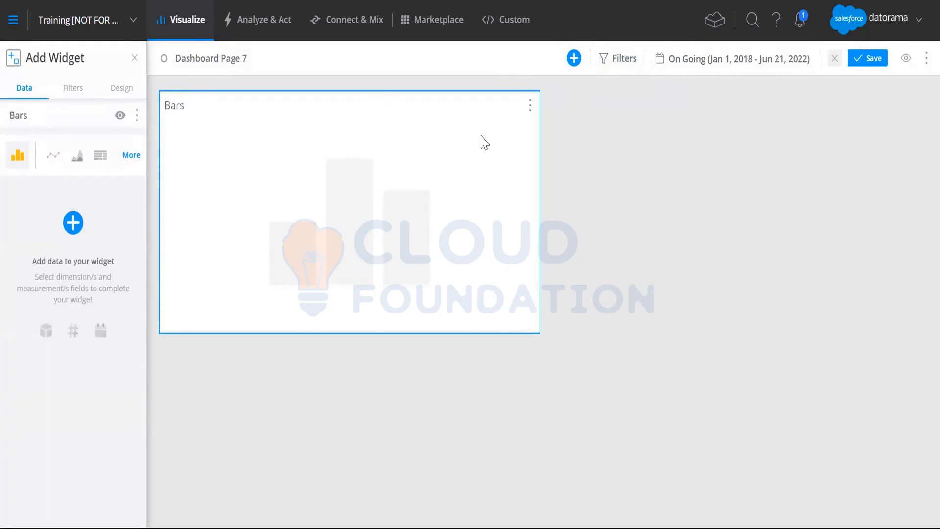
- Review the available options for the new Bars widget without choosing any
left_click(529, 106)
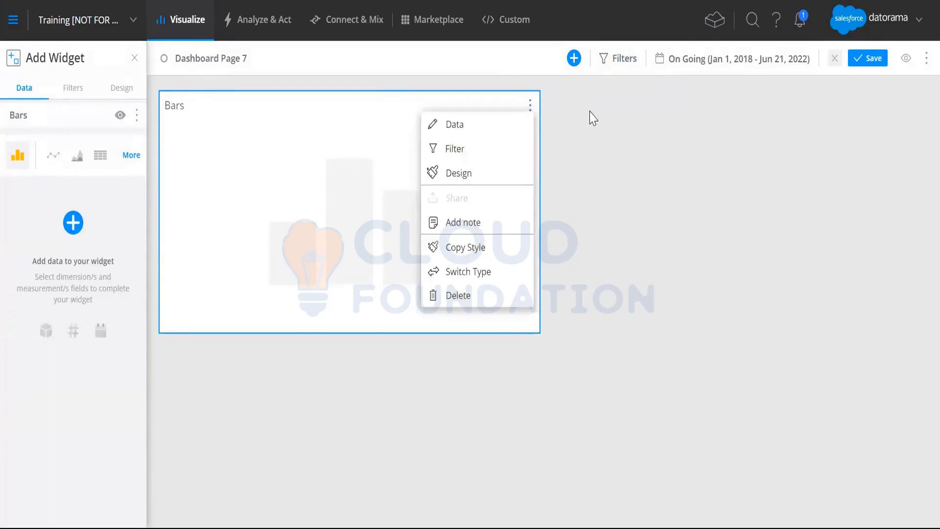
left_click(593, 118)
left_click(525, 316)
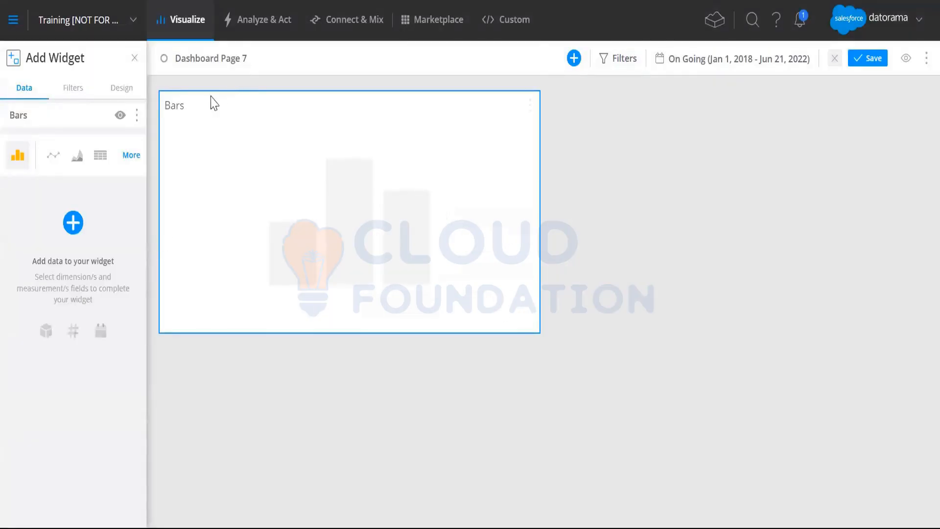
- Check the report's Impressions and Clicks columns in Excel, and add Impressions as the measurement of the Bars widget
left_click(73, 223)
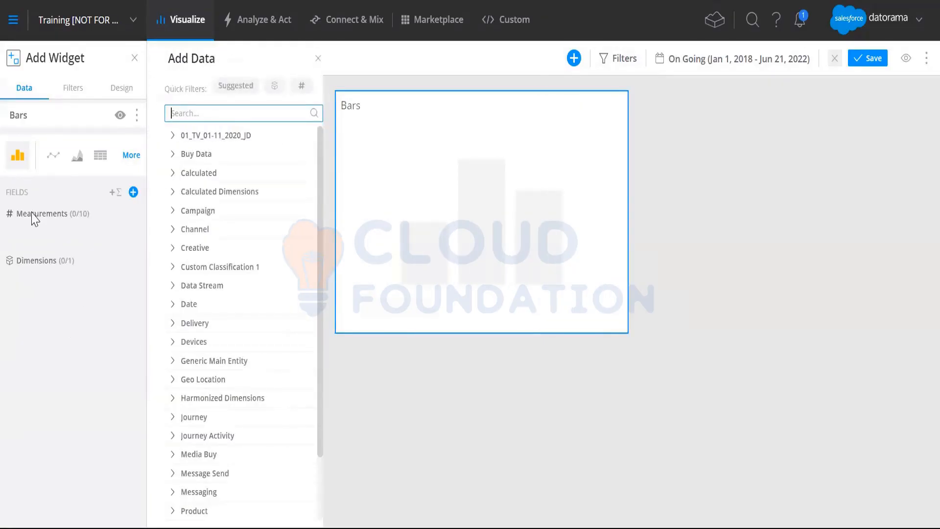
left_click(134, 192)
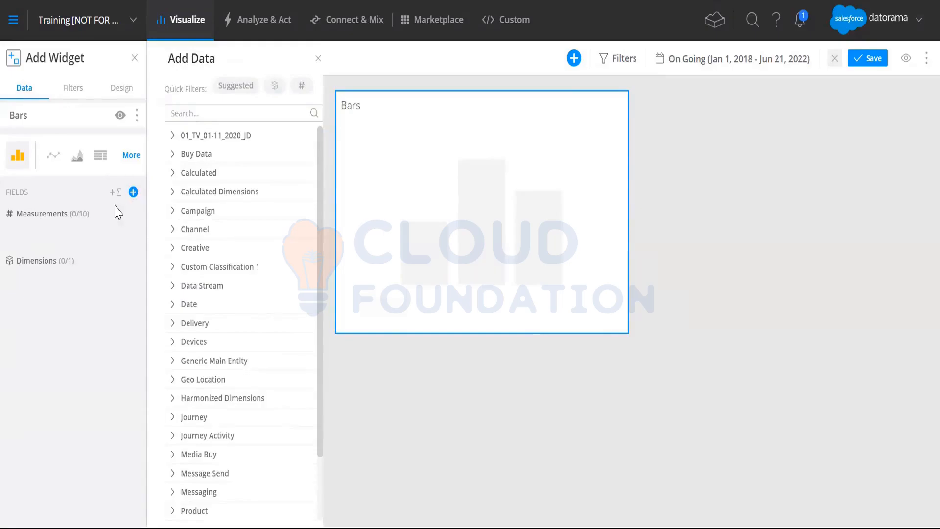
left_click(192, 114)
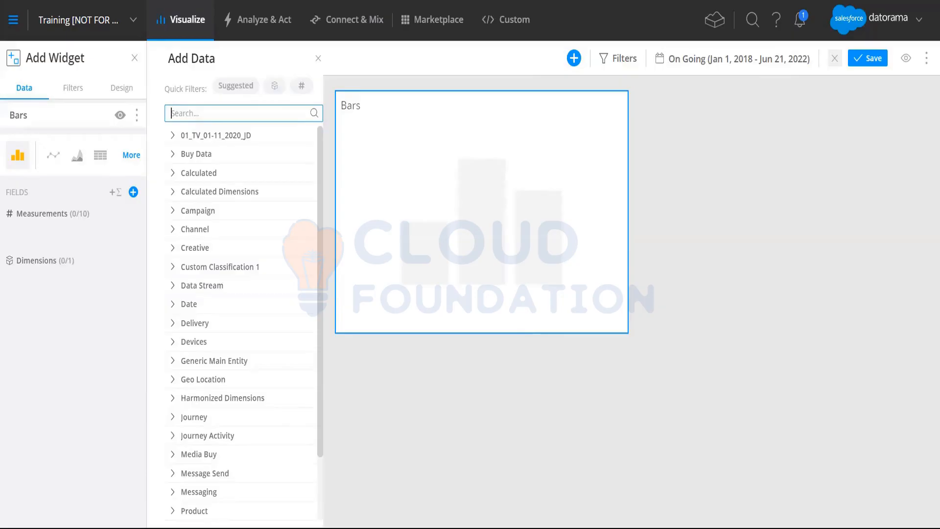
key("alt+Tab")
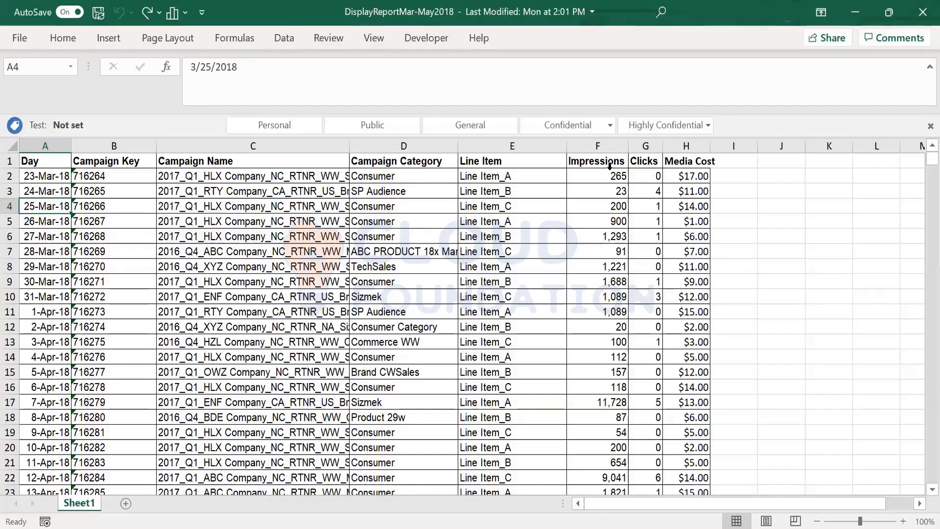
left_click(655, 147)
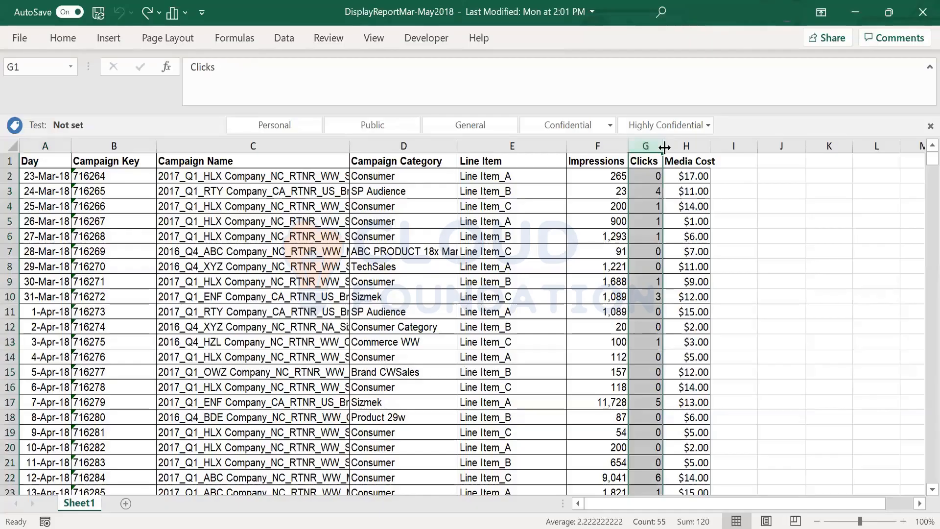
double_click(664, 147)
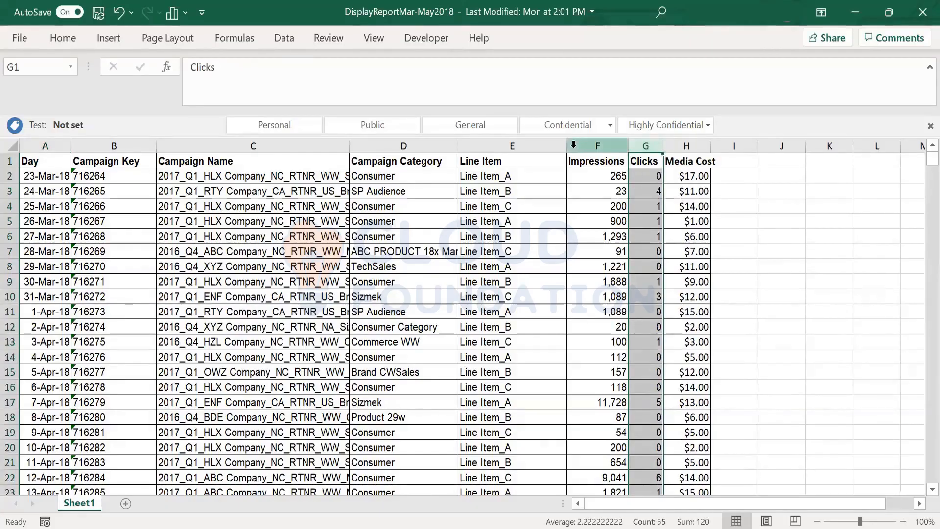
left_click(572, 146)
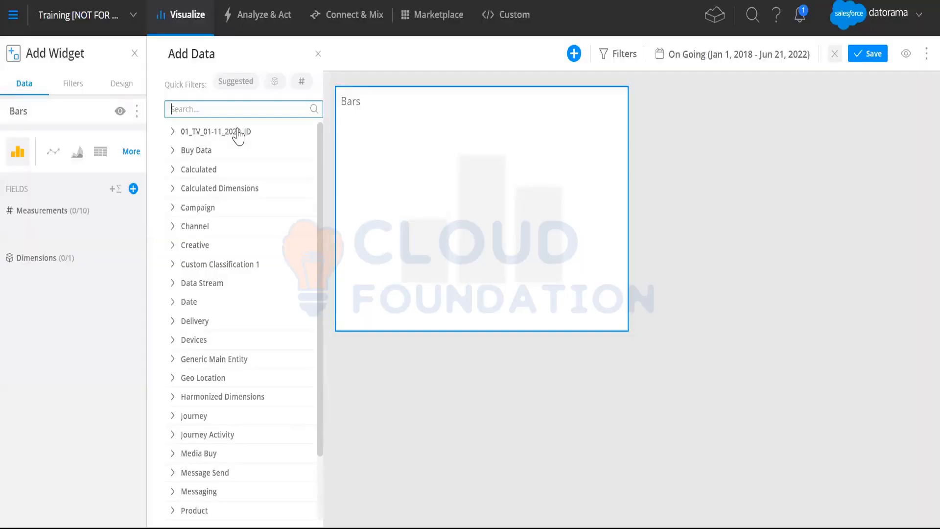
type("impre")
left_click(226, 151)
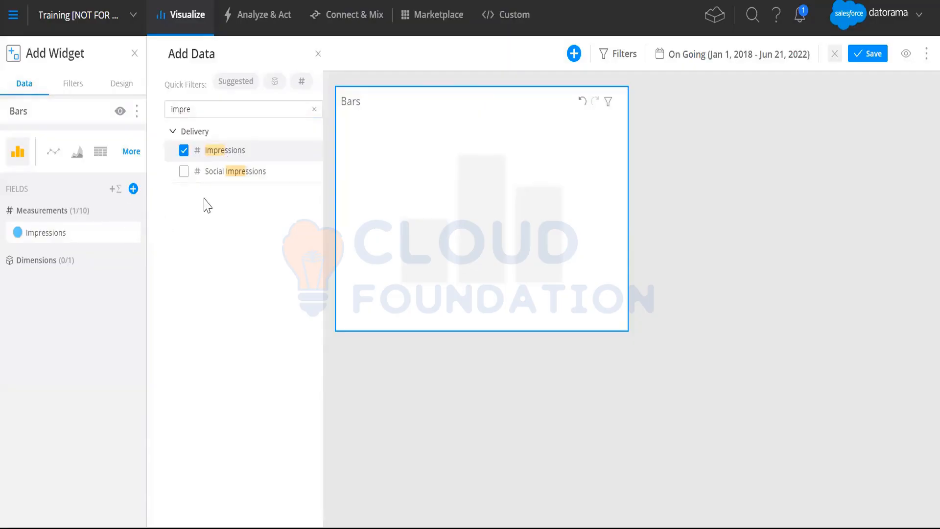
- Check the Campaign Category column in the Excel report and add Campaign Category as the Bars widget's dimension, closing the field list
key("alt+Tab")
left_click(383, 161)
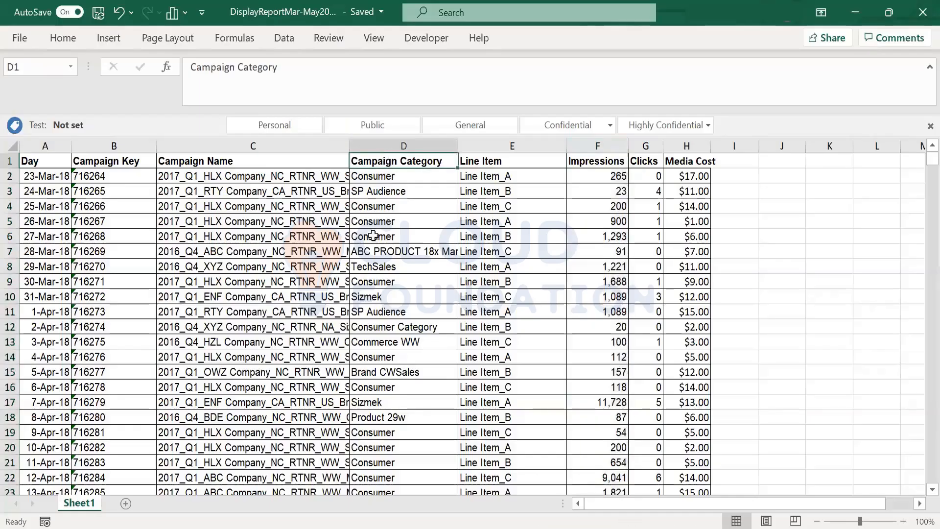
left_click_drag(376, 205, 387, 401)
key("alt")
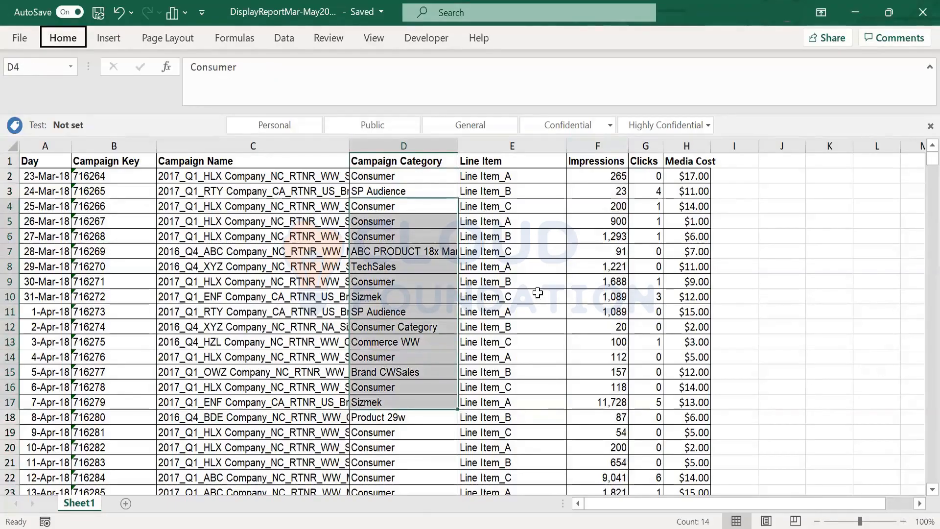
key("alt+Tab")
left_click_drag(193, 113, 131, 106)
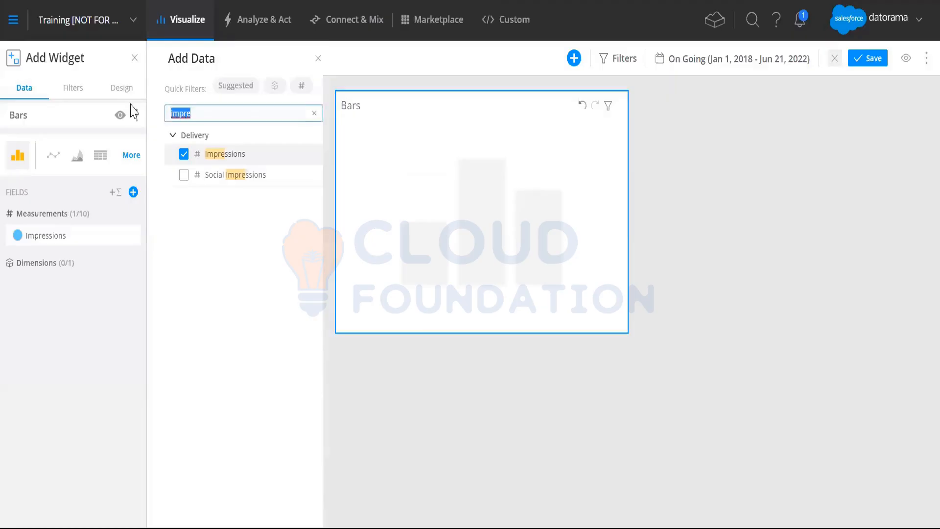
type("campaign")
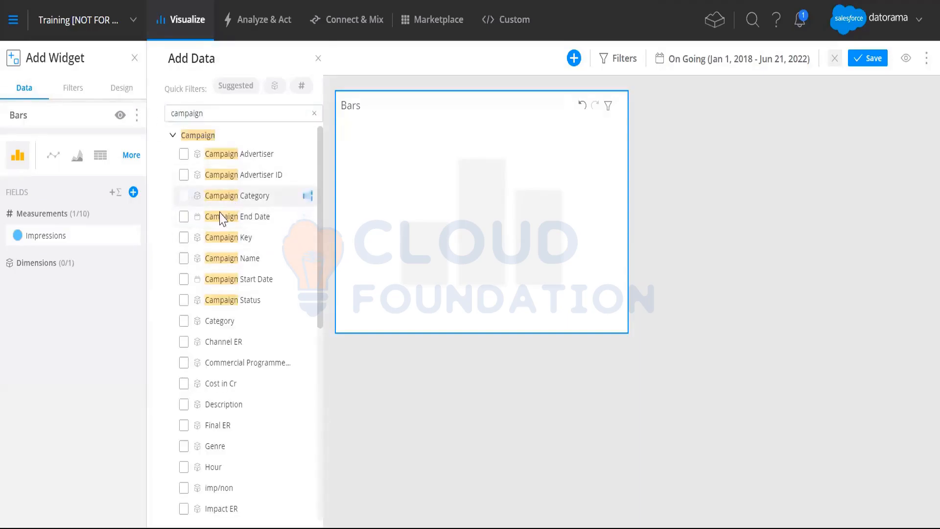
left_click(221, 196)
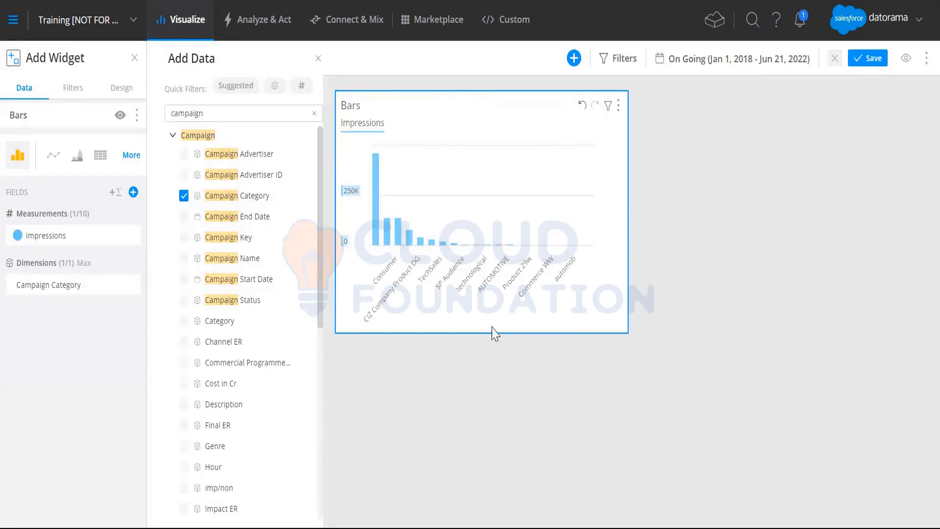
left_click(424, 107)
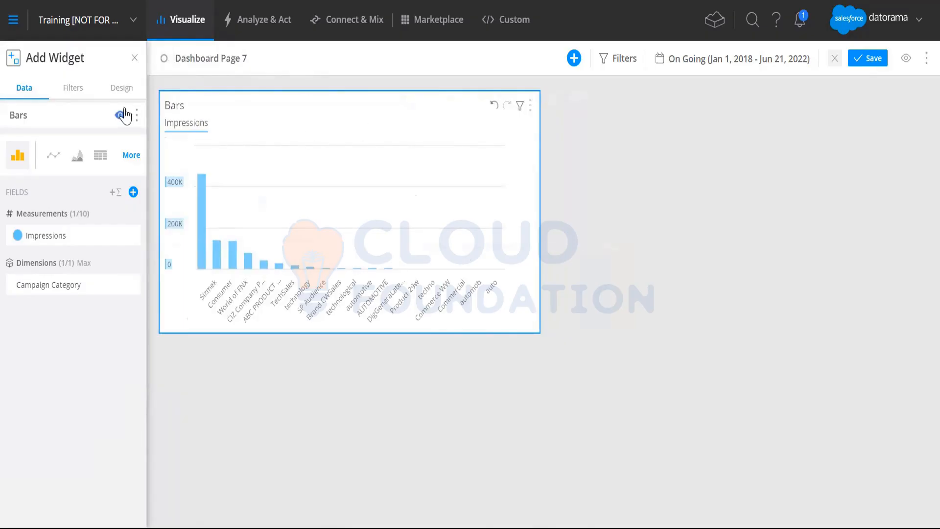
- Review the Bars widget's filter and data settings, and add a widget-level filter on the Data Stream field
left_click(73, 93)
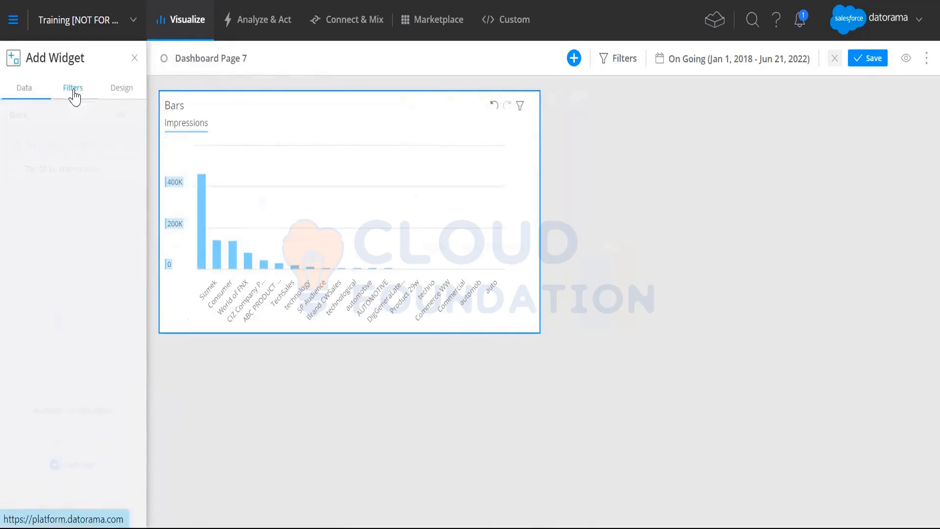
left_click(16, 98)
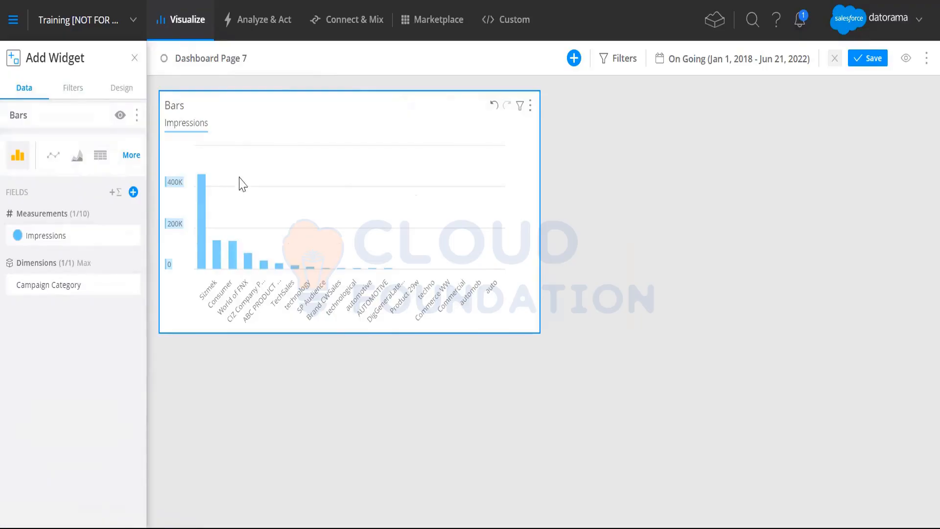
left_click(70, 96)
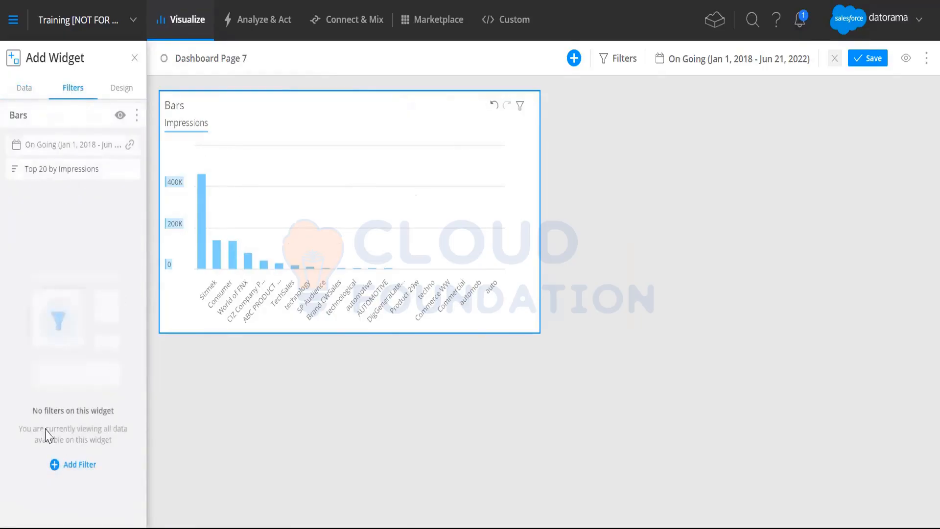
left_click(81, 466)
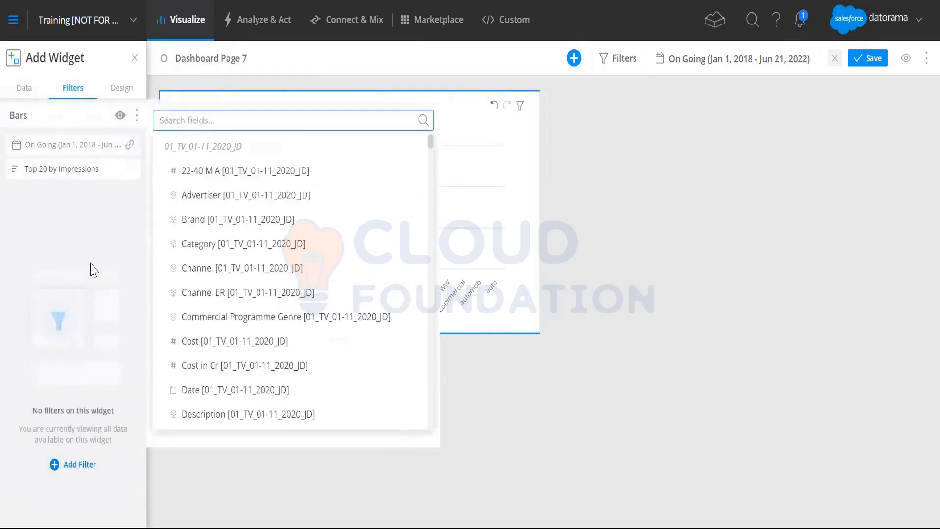
type("data")
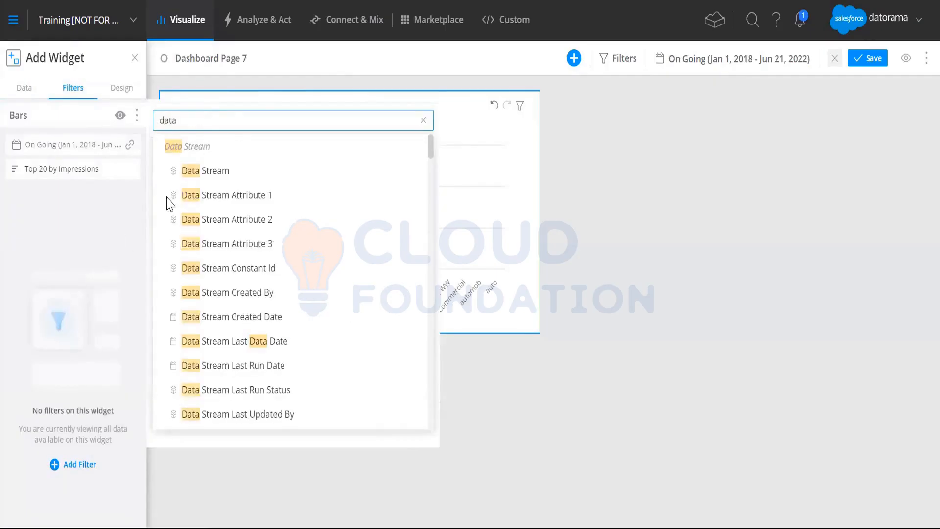
left_click(202, 171)
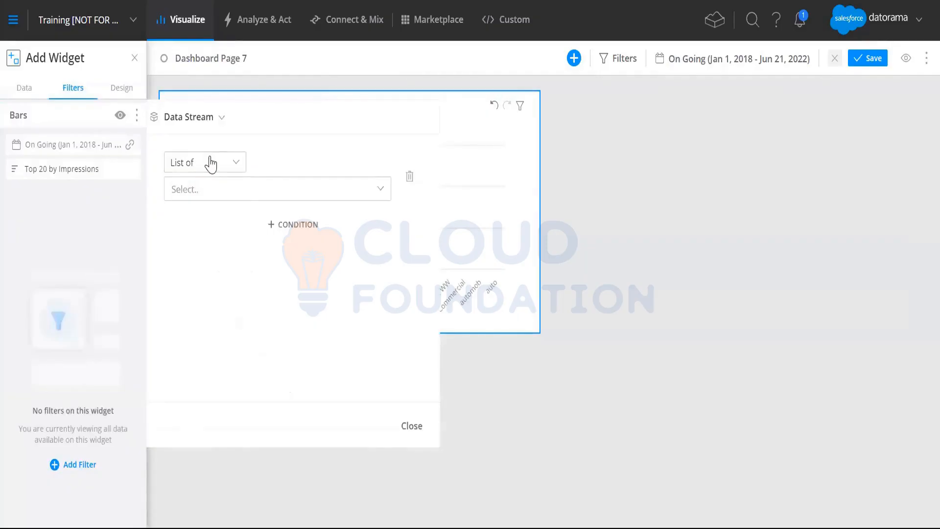
- Limit the Data Stream filter to a List of condition with TotalConnect (4), and expand the filter to check its value
left_click(210, 163)
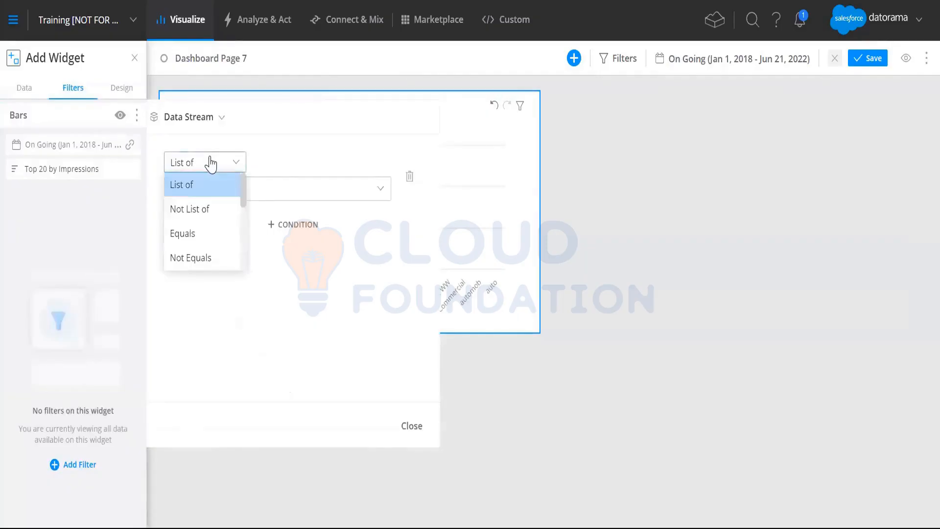
left_click(302, 162)
left_click(261, 186)
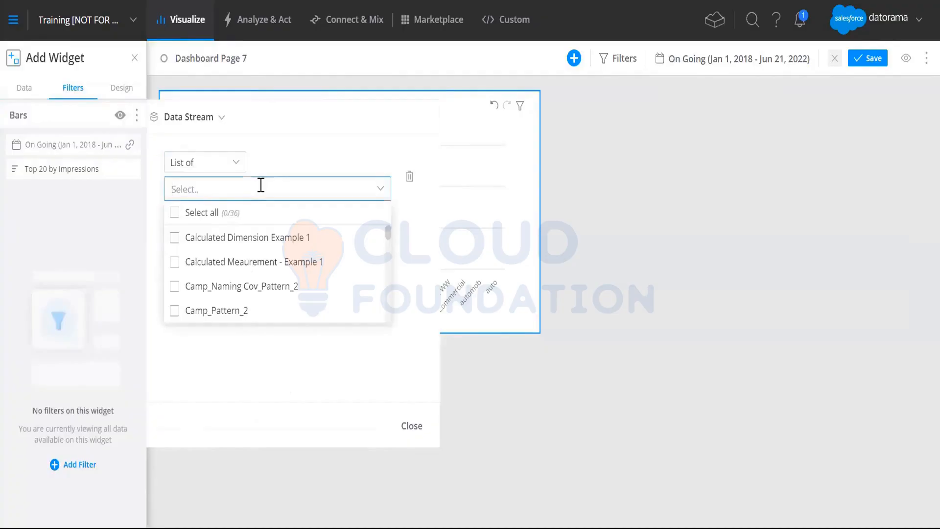
type("total")
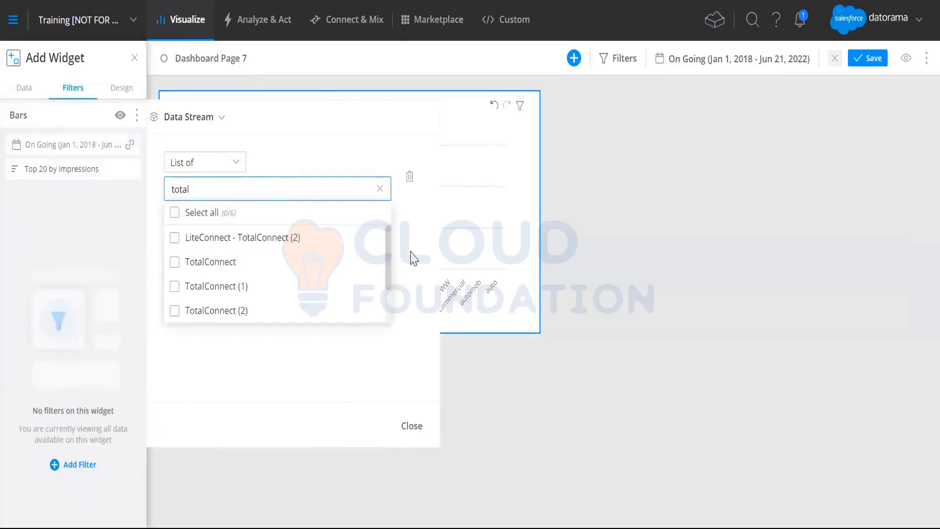
left_click_drag(386, 254, 386, 273)
left_click(245, 313)
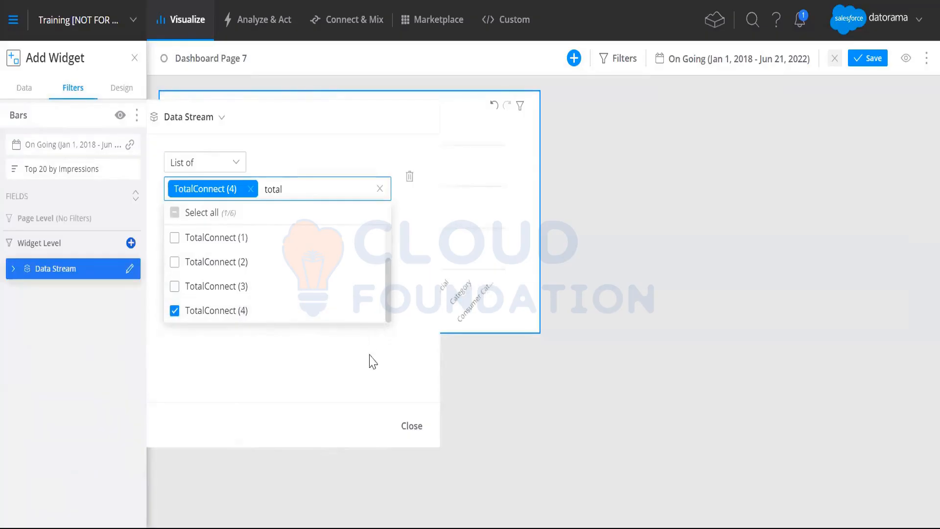
left_click(409, 427)
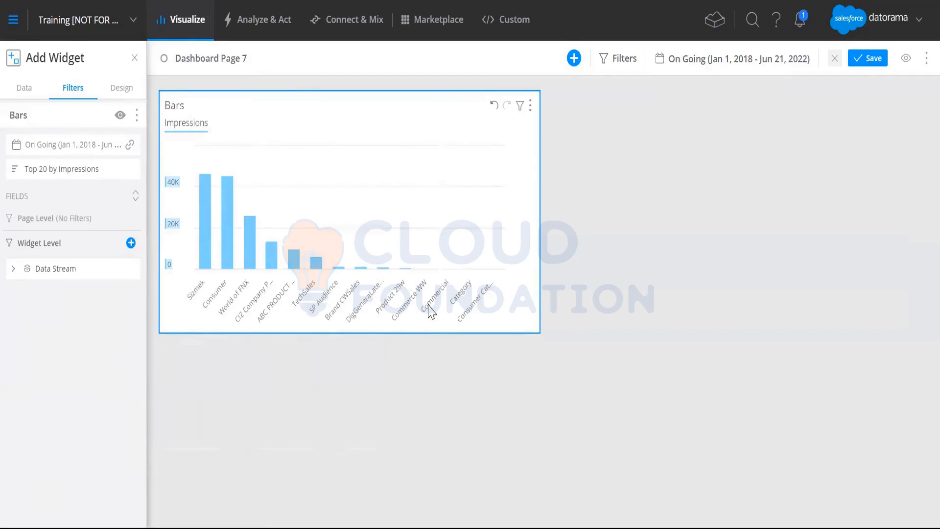
left_click(27, 272)
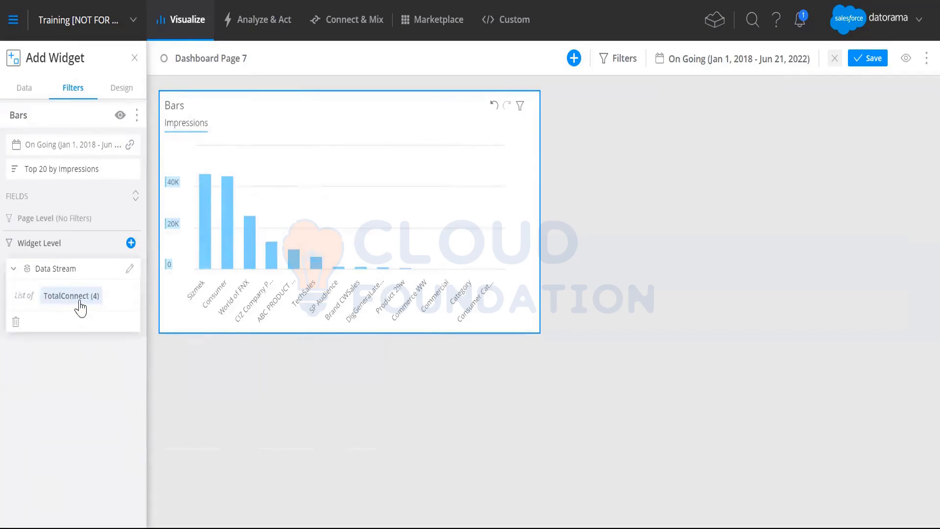
left_click(587, 311)
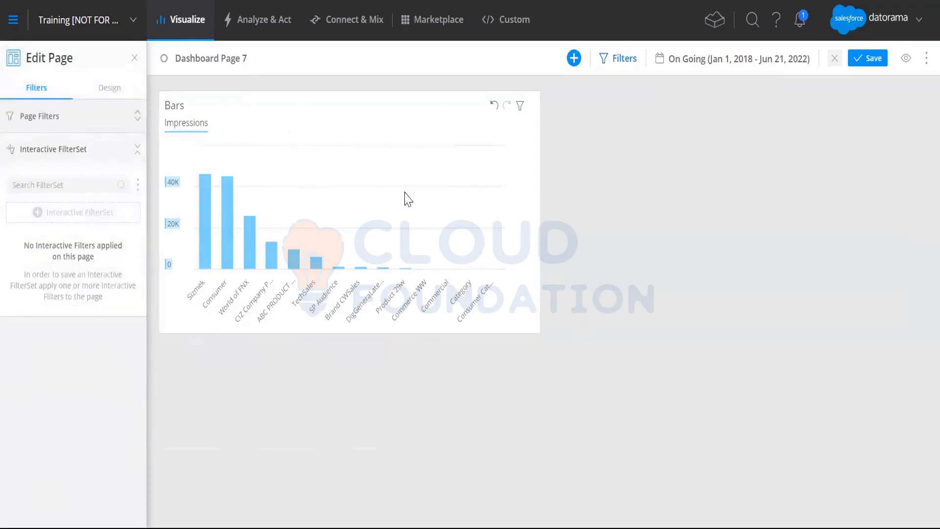
- Reselect the Bars widget, open the settings of its Impressions measurement and set the bar color to orange #ff3f00
left_click(366, 105)
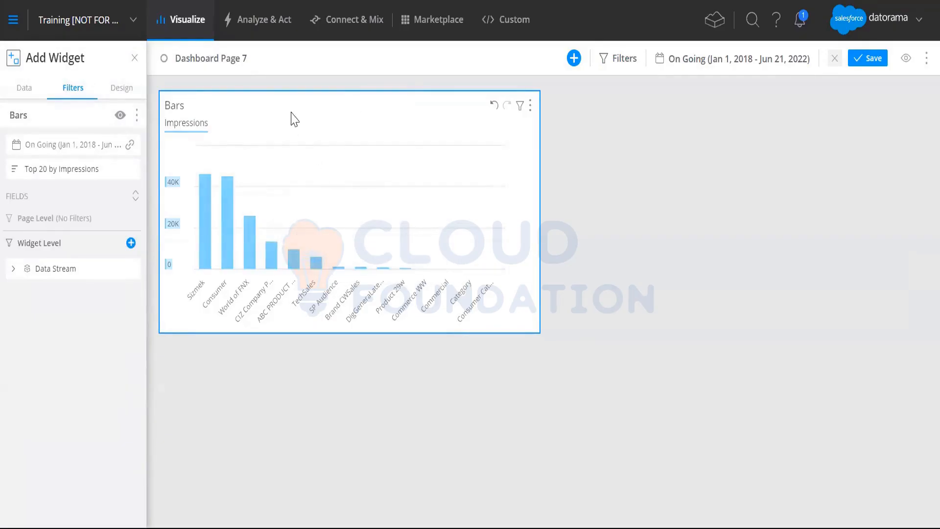
left_click(24, 88)
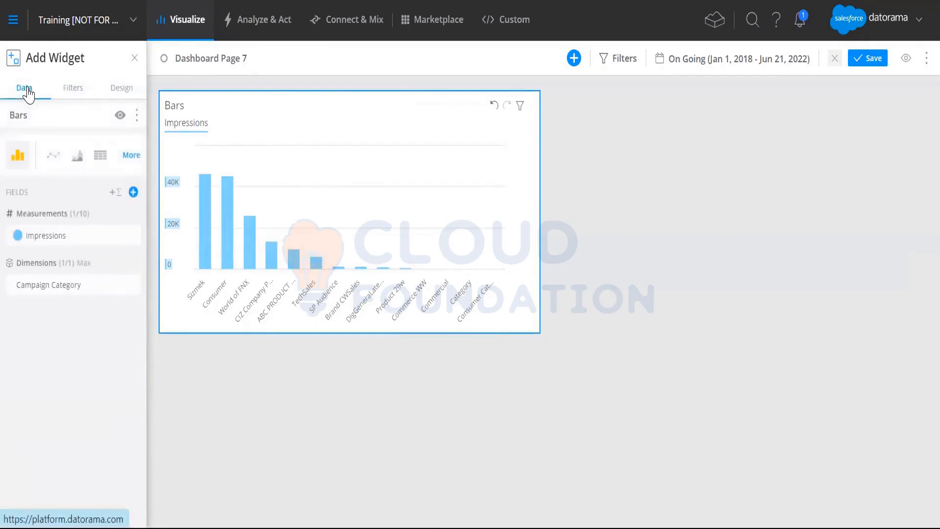
left_click(32, 237)
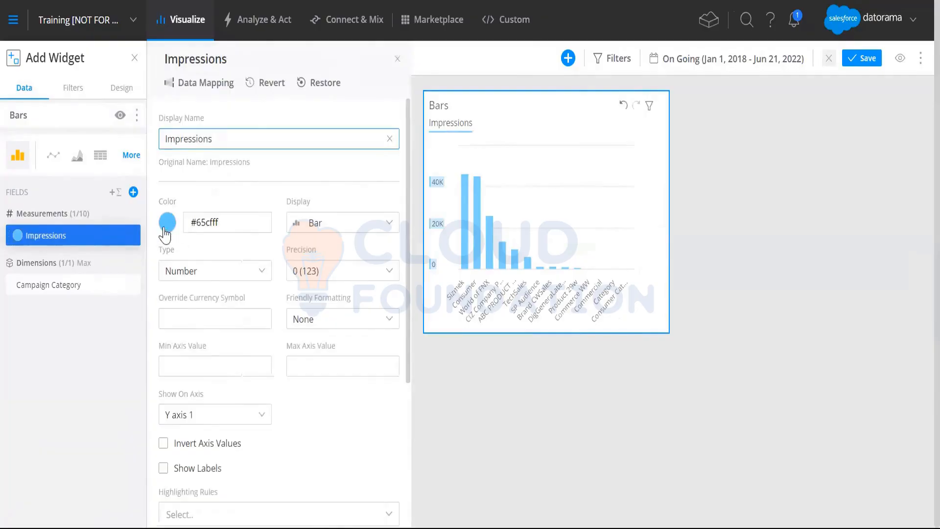
left_click(166, 223)
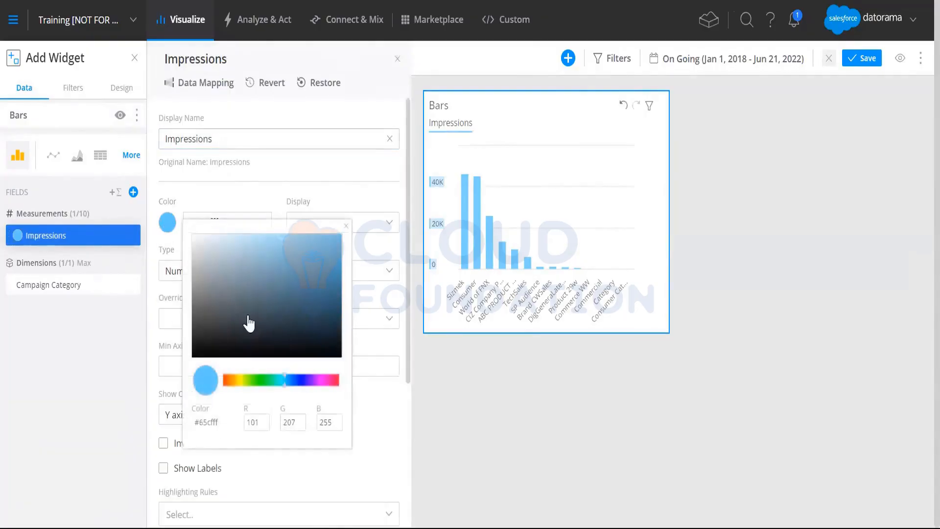
left_click_drag(237, 383, 224, 384)
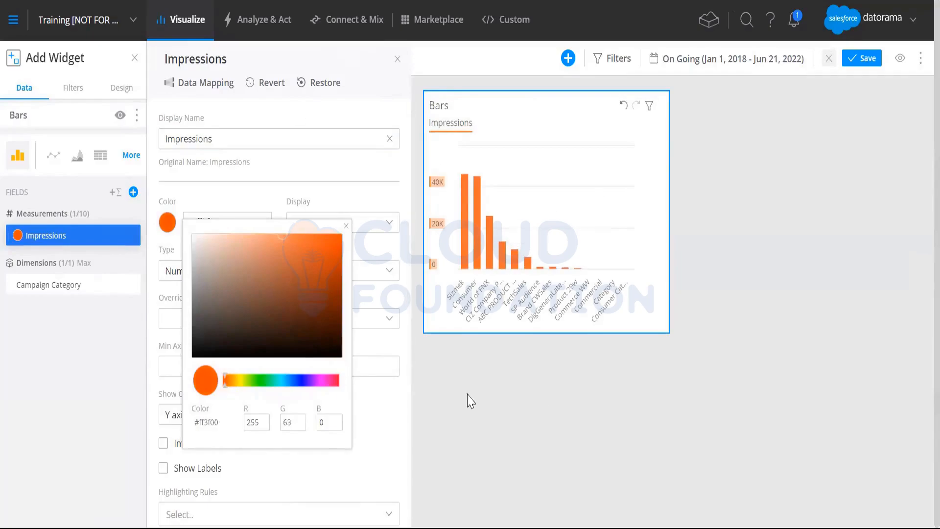
left_click(396, 423)
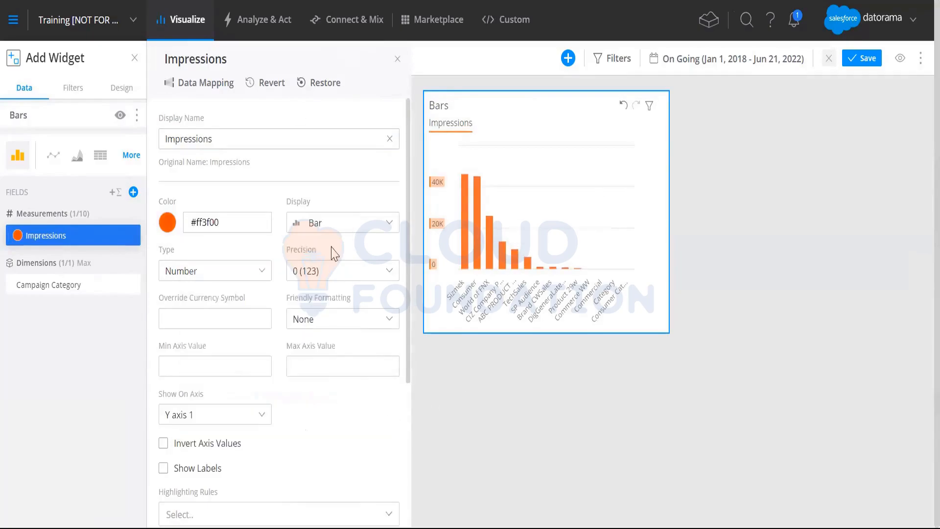
- Review the display types available for the Impressions measurement without changing the current one
left_click(315, 224)
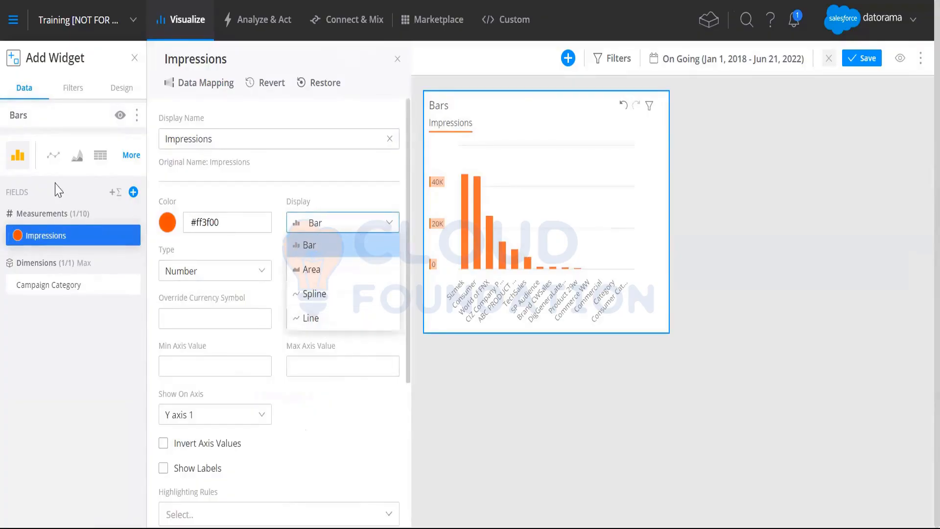
left_click(234, 253)
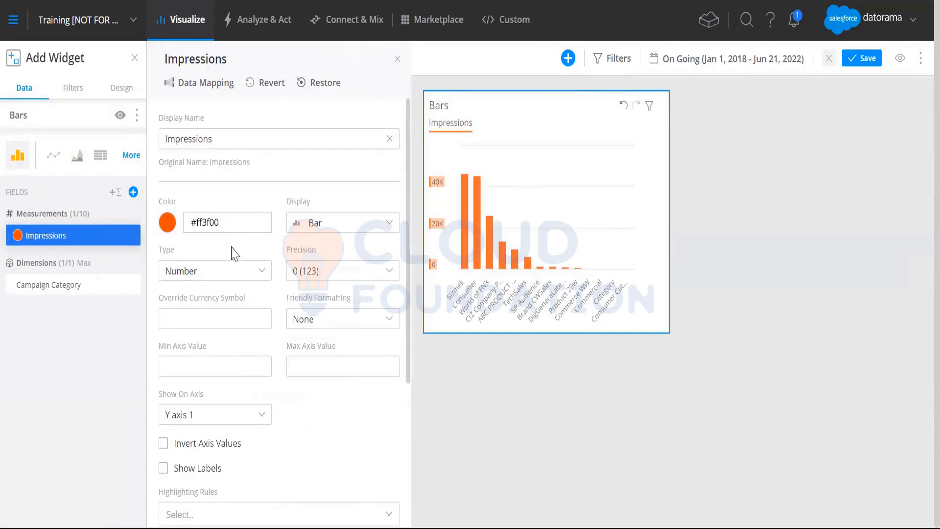
- Review the type and precision options of the Impressions measurement without changing them, and close its settings
left_click(200, 272)
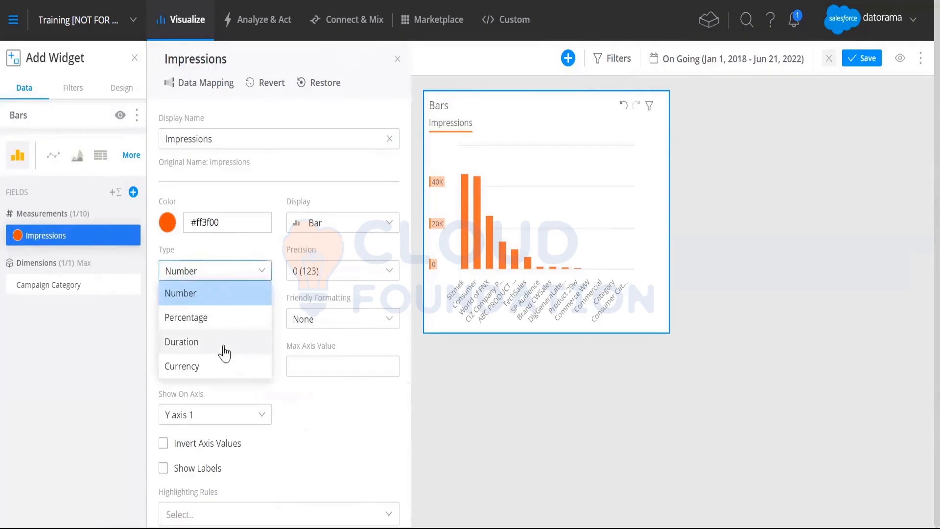
left_click(337, 173)
left_click(337, 267)
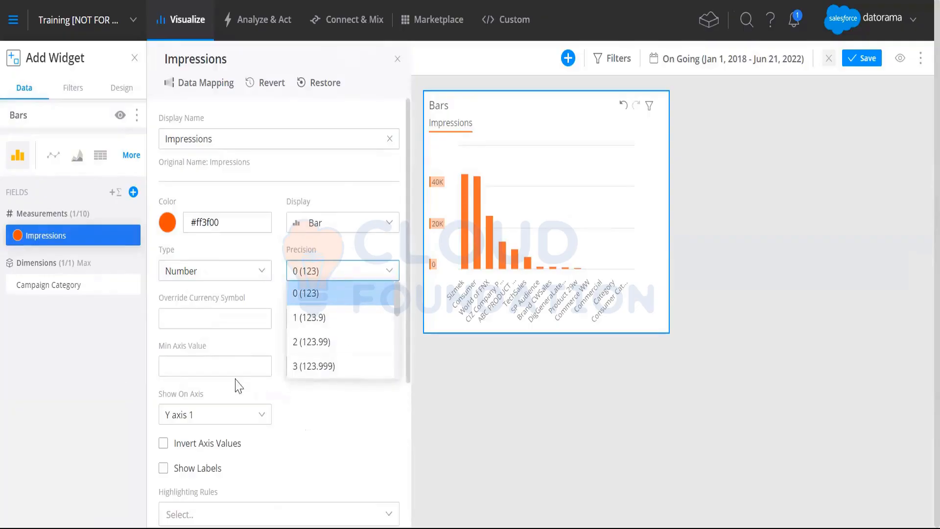
left_click(95, 344)
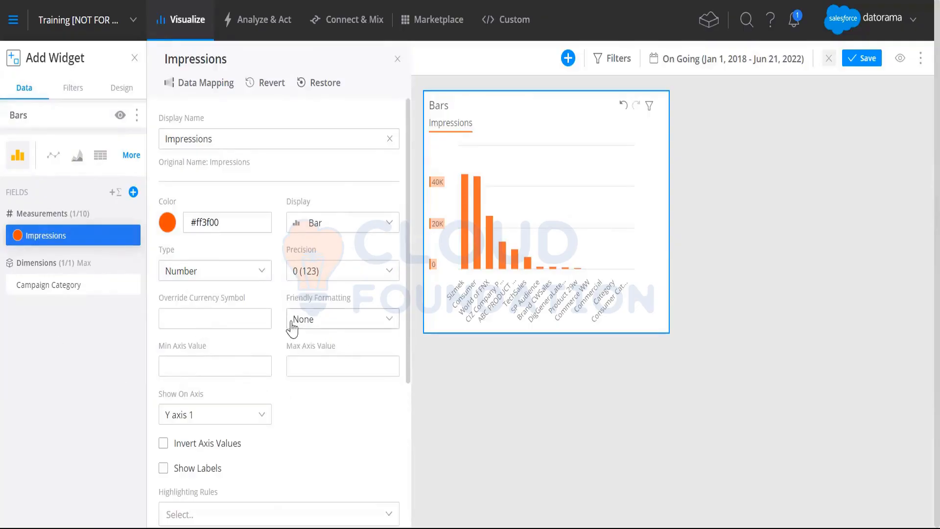
left_click(464, 402)
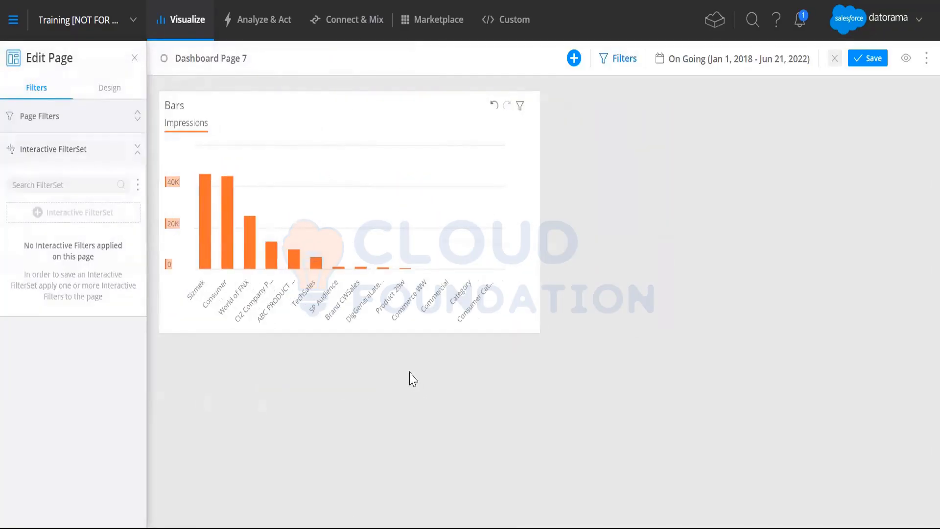
- Set the Bars widget's display position to Float and move the widget freely to the opposite upper corner of the page
left_click(321, 98)
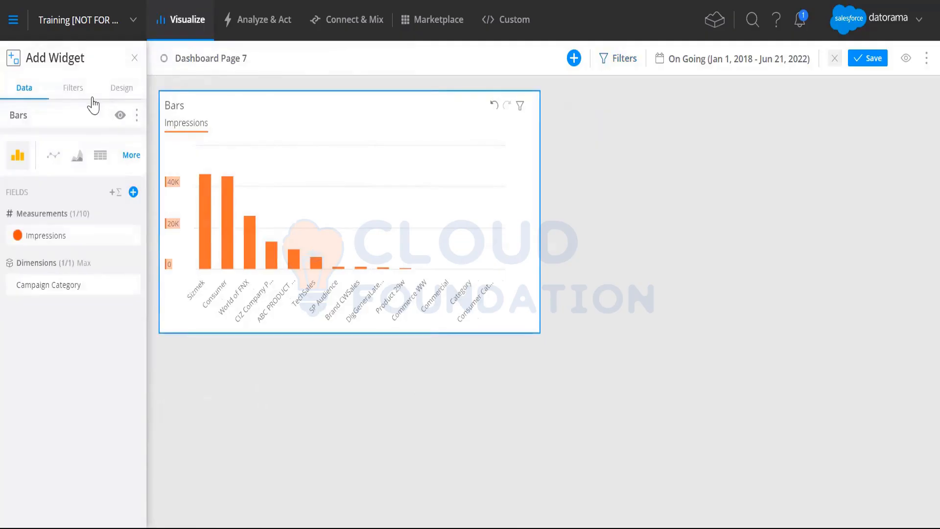
left_click(120, 89)
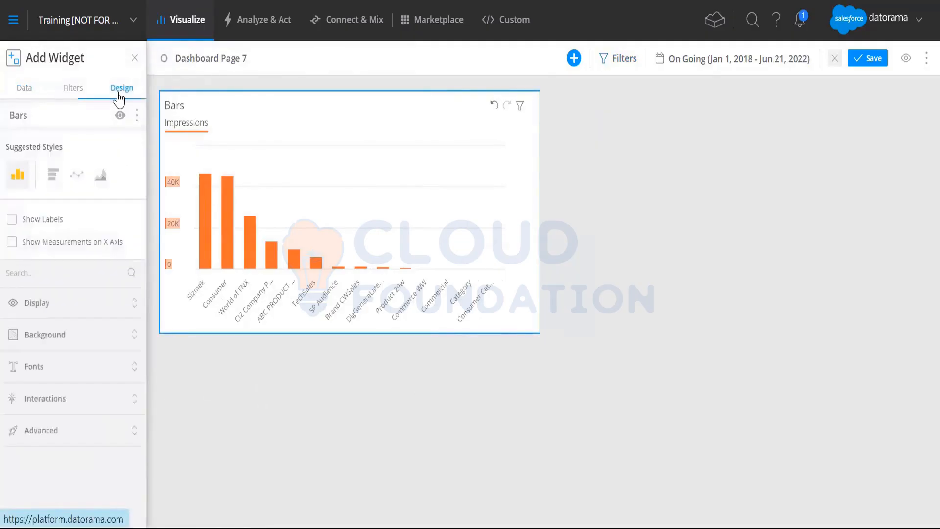
left_click(44, 304)
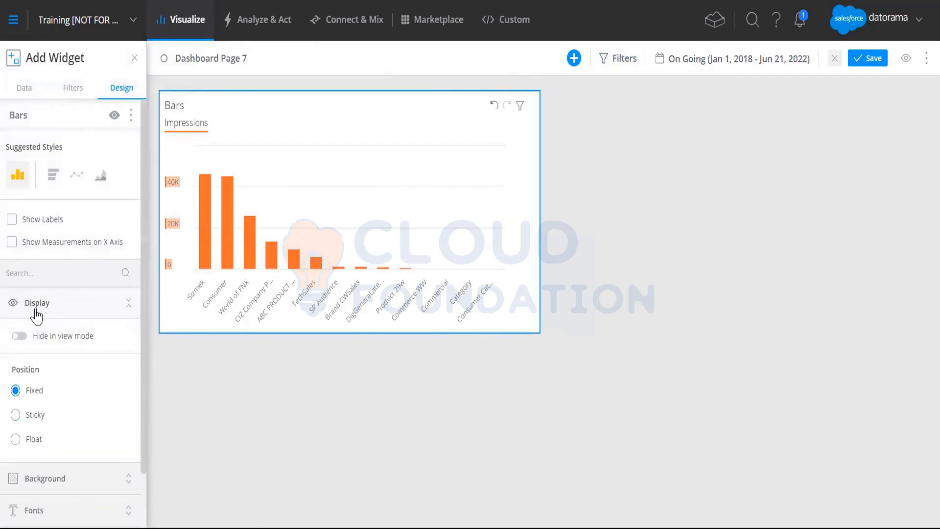
scroll(65, 402, "down", 1)
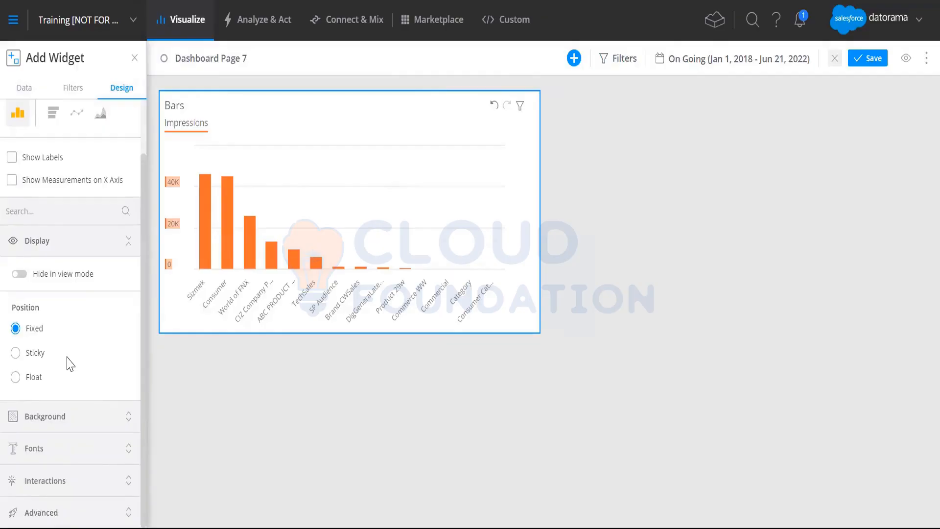
left_click(40, 387)
left_click(30, 330)
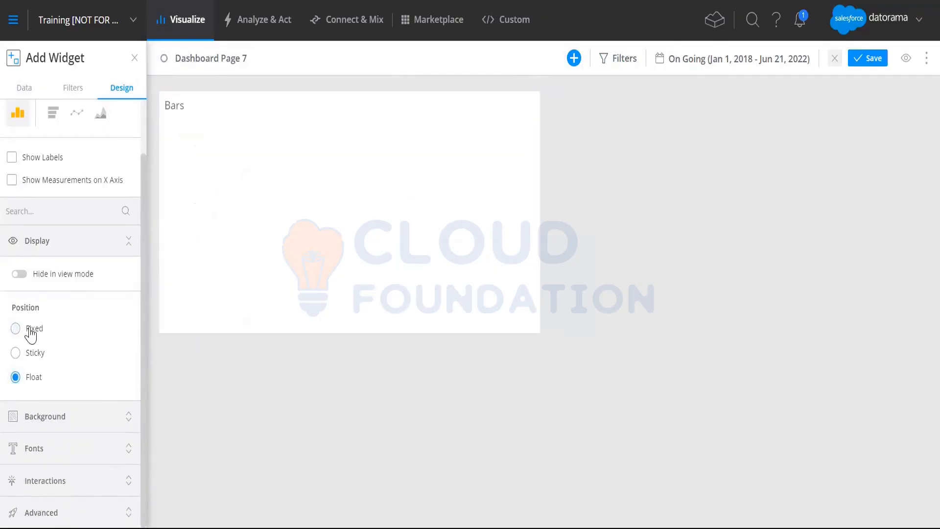
left_click(32, 380)
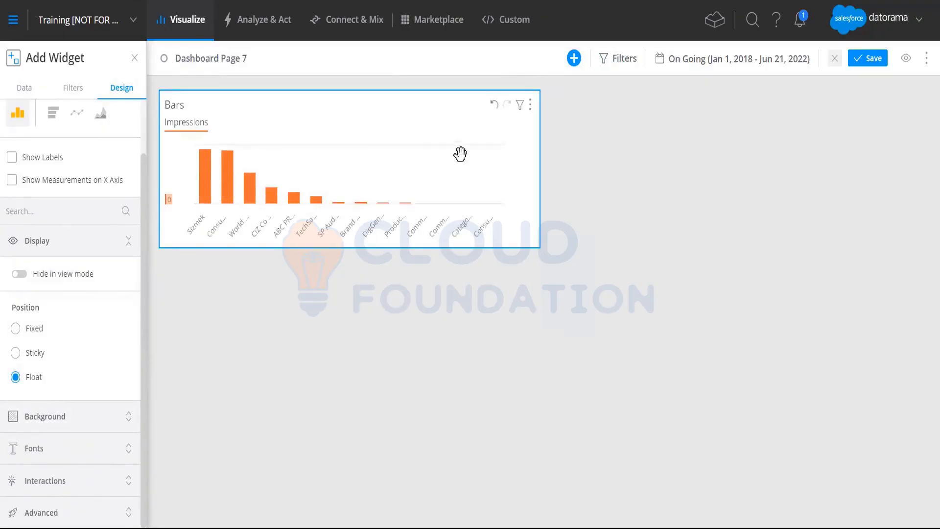
left_click_drag(460, 154, 785, 295)
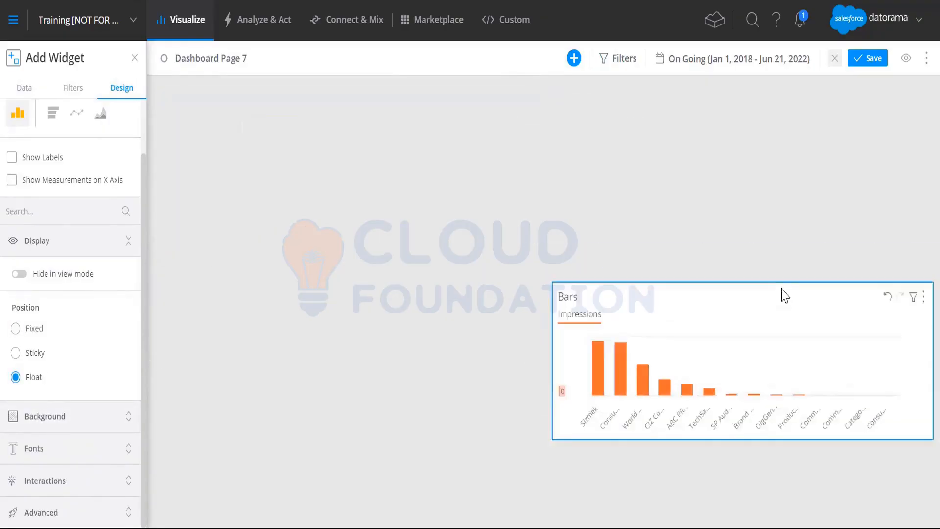
left_click_drag(785, 295, 767, 113)
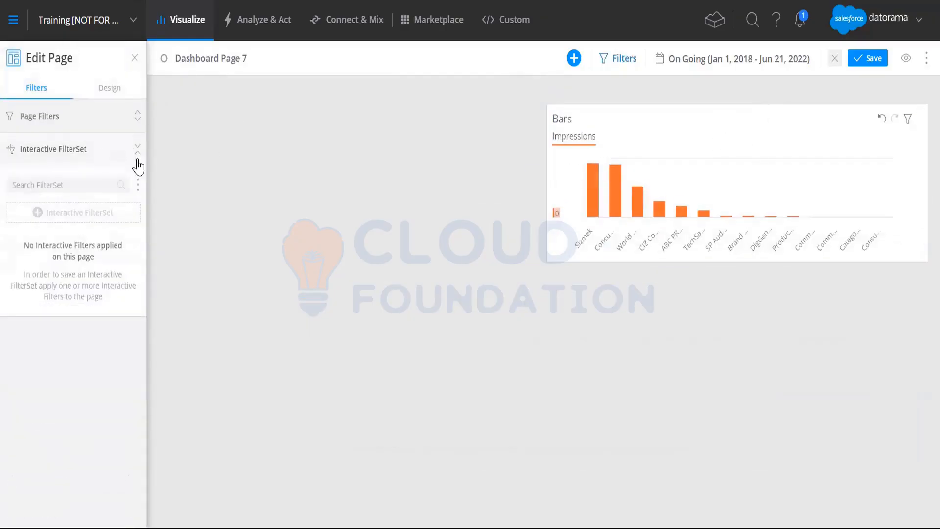
- Reselect the Bars widget, check its filters, and set its display position back to Fixed
left_click(602, 111)
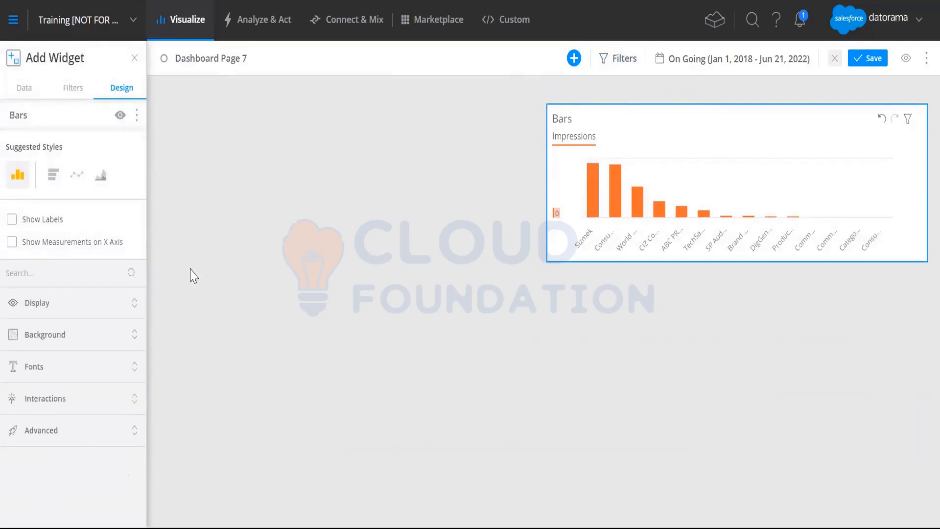
left_click(72, 89)
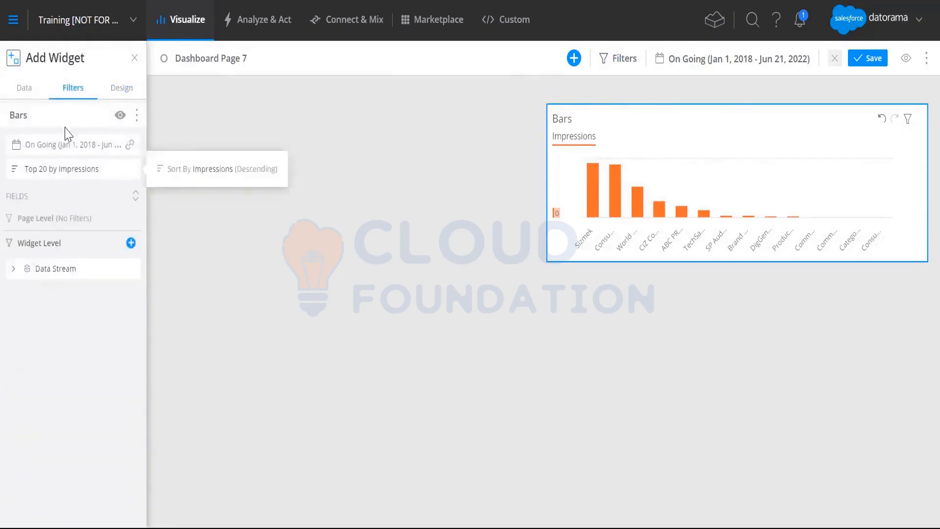
left_click(117, 90)
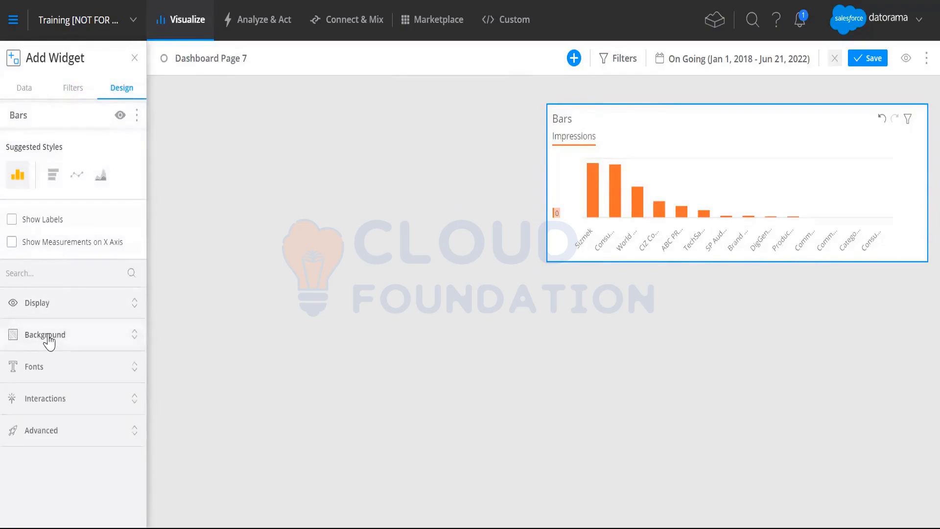
left_click(49, 337)
left_click(16, 307)
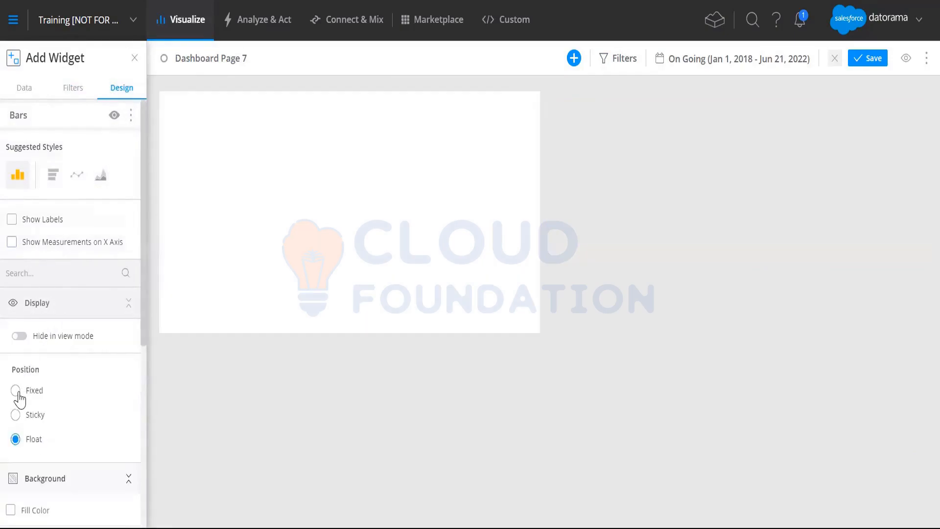
left_click(16, 392)
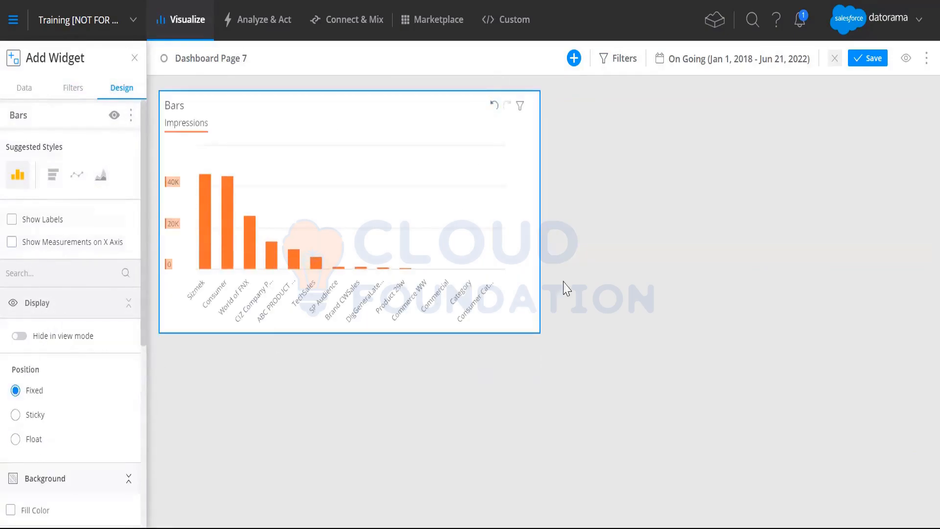
- Duplicate the Bars widget on the dashboard page
mouse_move(403, 98)
left_mouse_down()
mouse_move(769, 111)
mouse_move(801, 97)
mouse_move(388, 99)
mouse_move(384, 90)
mouse_move(406, 90)
mouse_move(397, 90)
left_mouse_up()
left_click(530, 105)
left_click(464, 297)
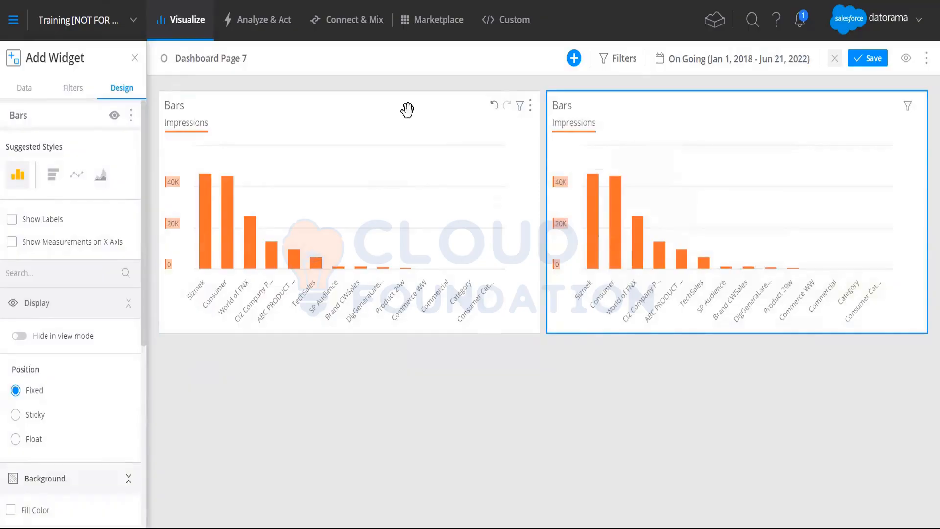
- Try the Float position on the duplicate Bars widget, moving it over the original and back beside it, and return it to Fixed
left_click(25, 443)
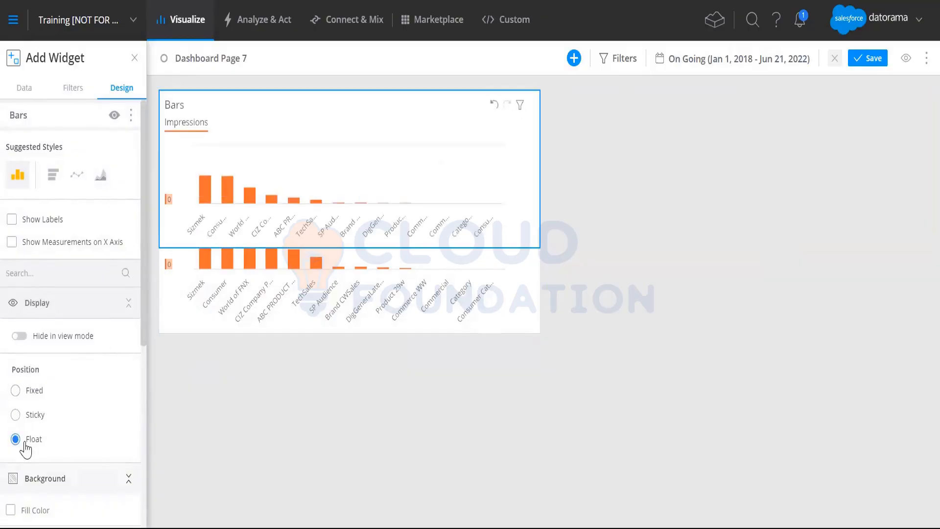
left_click(34, 394)
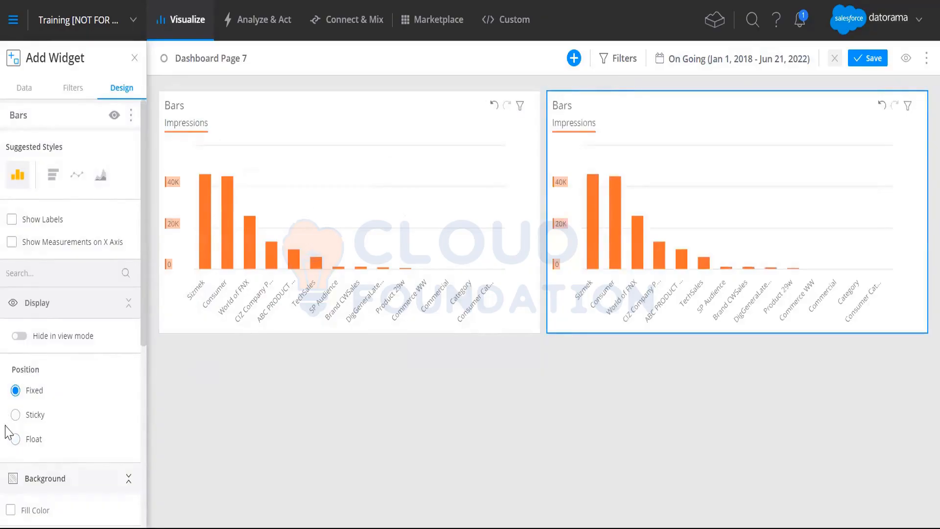
left_click(28, 441)
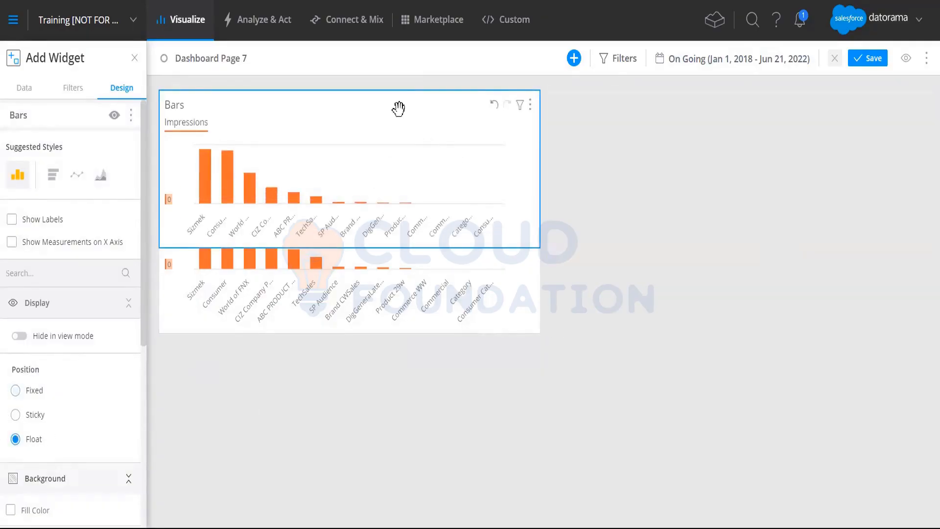
left_click_drag(399, 109, 791, 199)
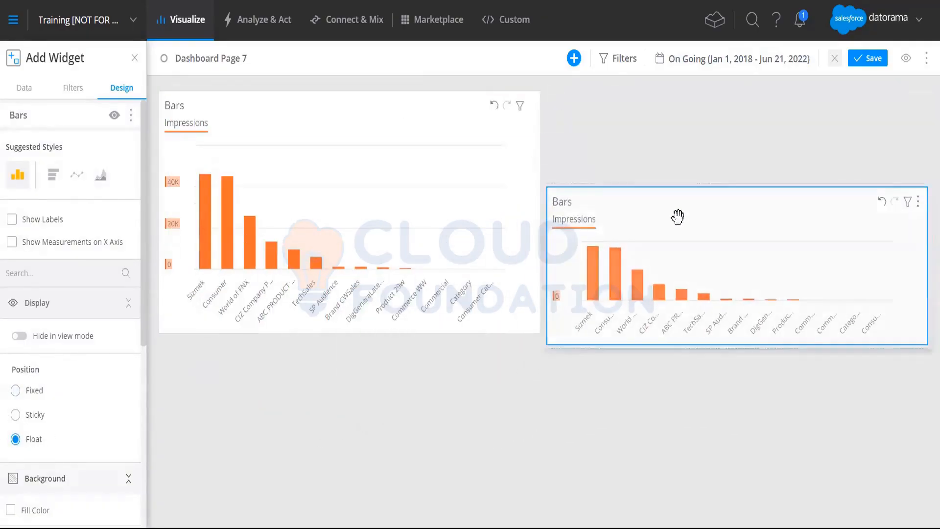
left_click_drag(678, 216, 378, 132)
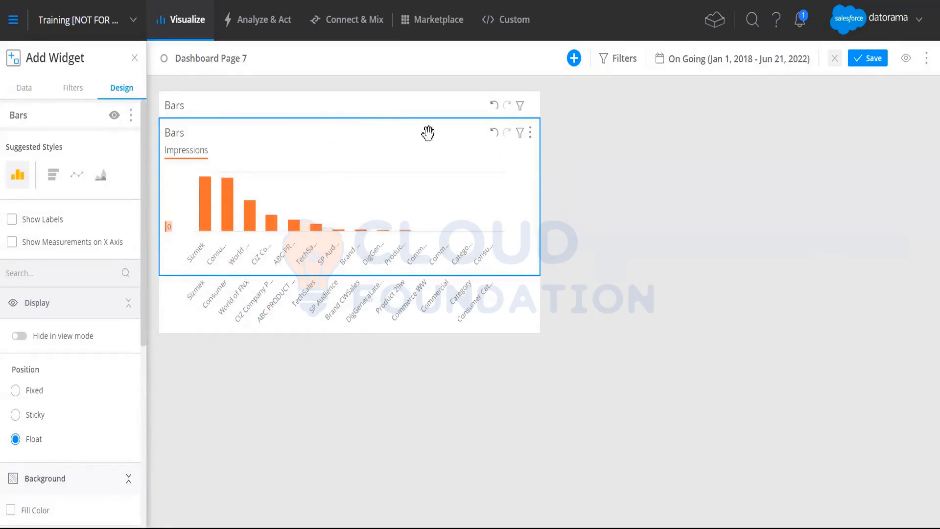
left_click_drag(426, 132, 744, 111)
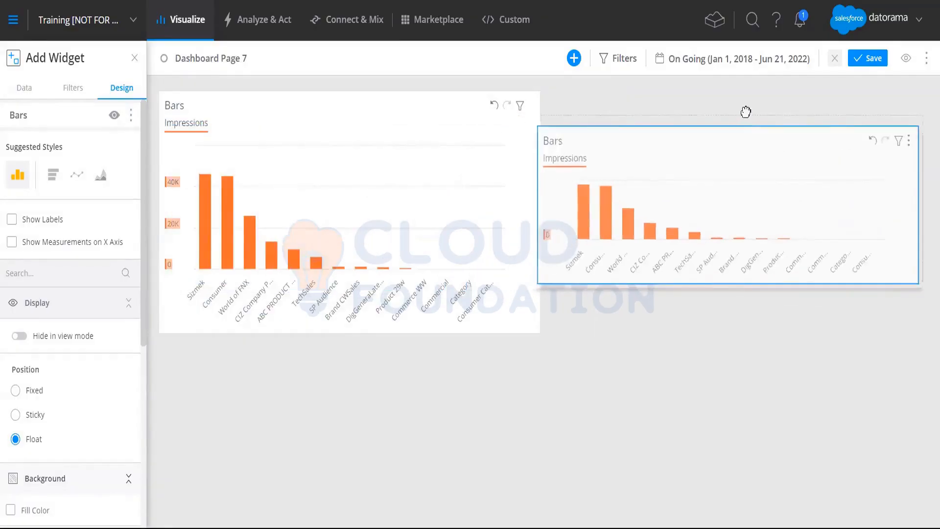
left_click(34, 391)
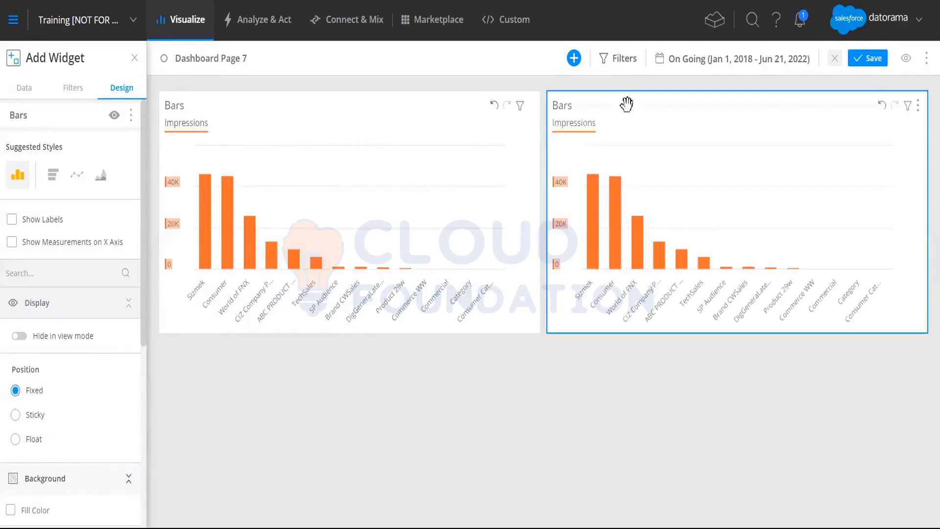
- Set the duplicate Bars widget's display position to Sticky and deselect it
left_click_drag(558, 119, 658, 140)
left_click(35, 416)
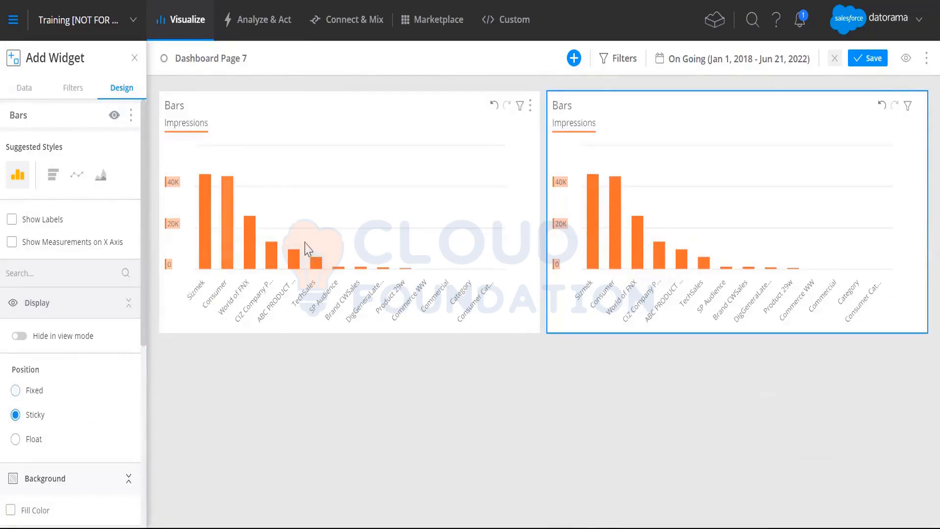
left_click(610, 359)
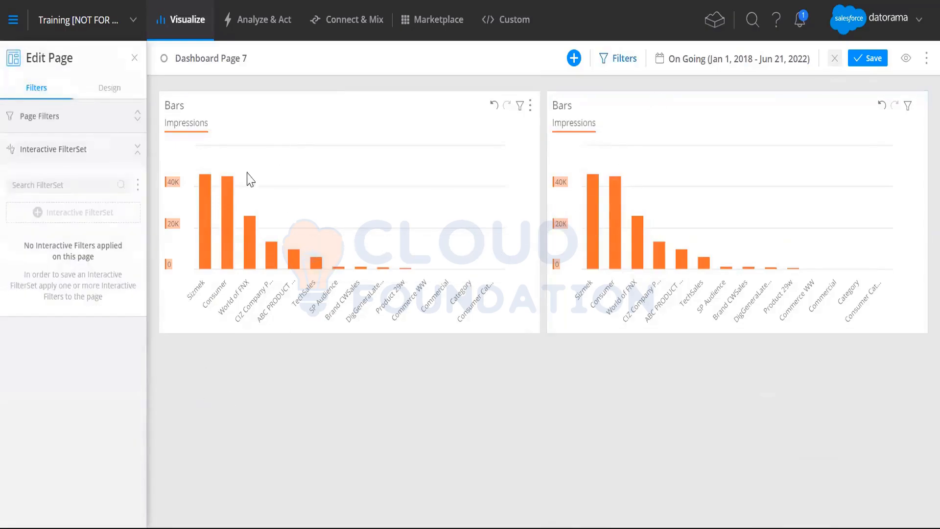
- Compare the display position settings of the original and duplicate Bars widgets
left_click(225, 102)
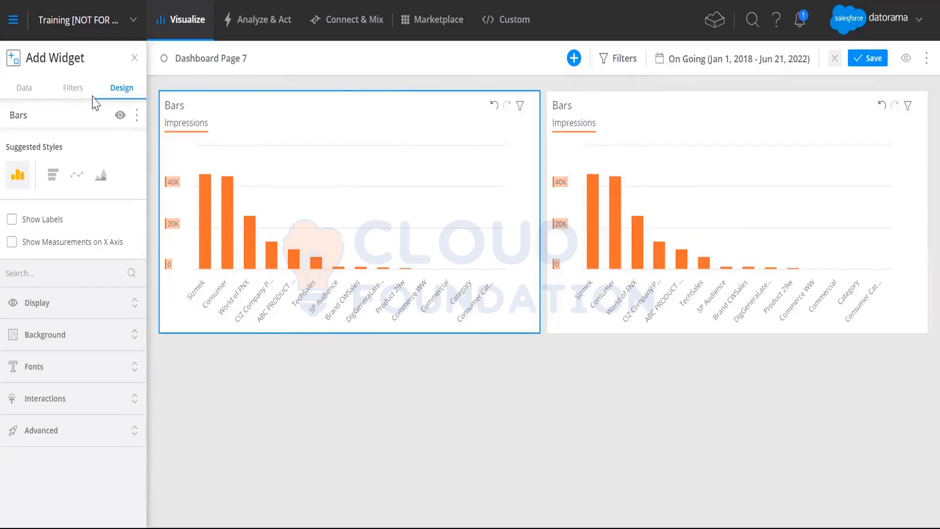
left_click(73, 303)
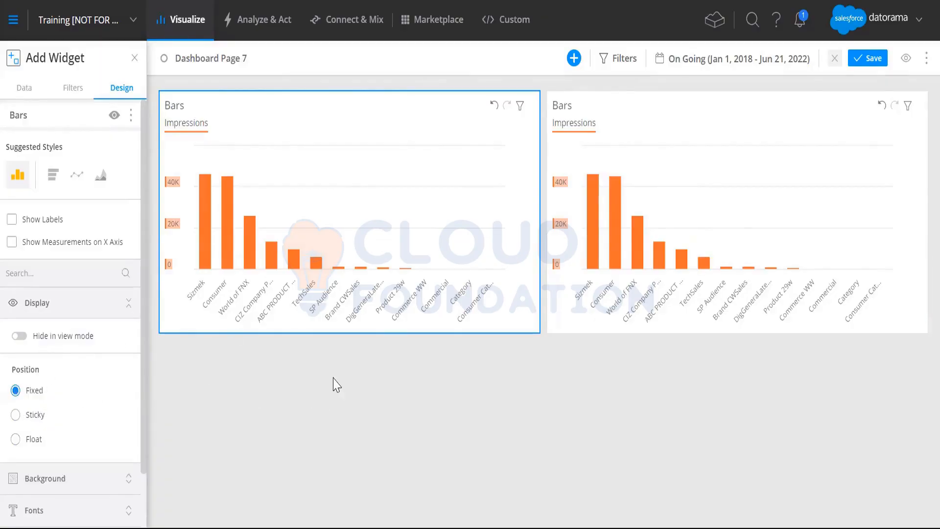
left_click(656, 130)
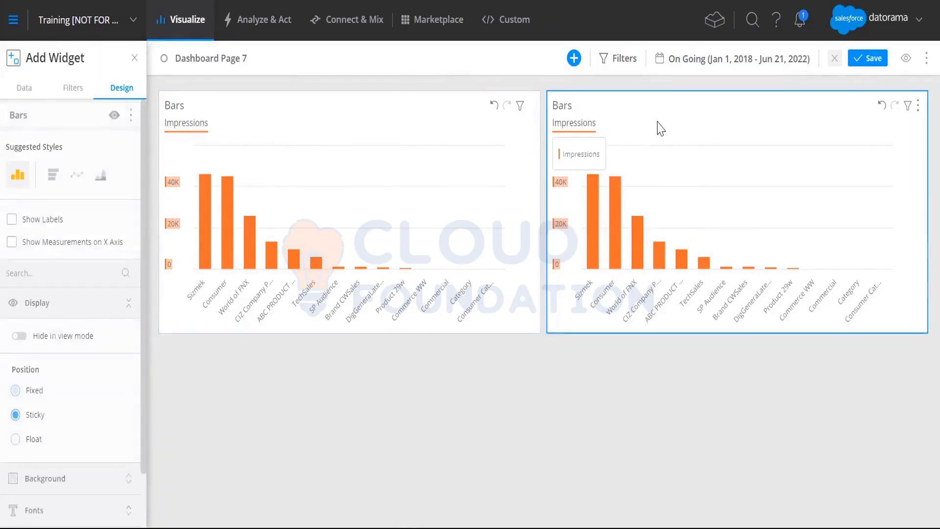
- Give the original Bars widget a background image, picking the plain blue-to-pink gradient sky from the Unsplash photos
left_click(43, 307)
left_click(43, 338)
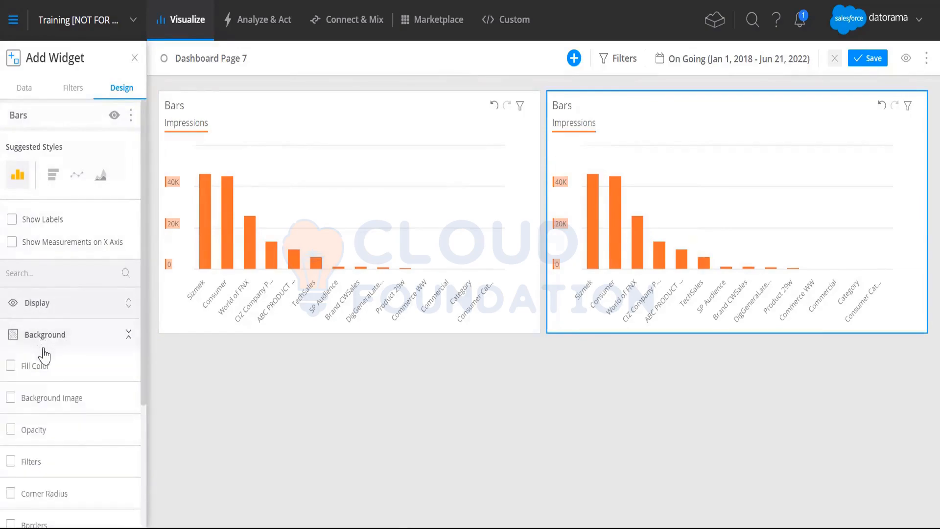
left_click(283, 104)
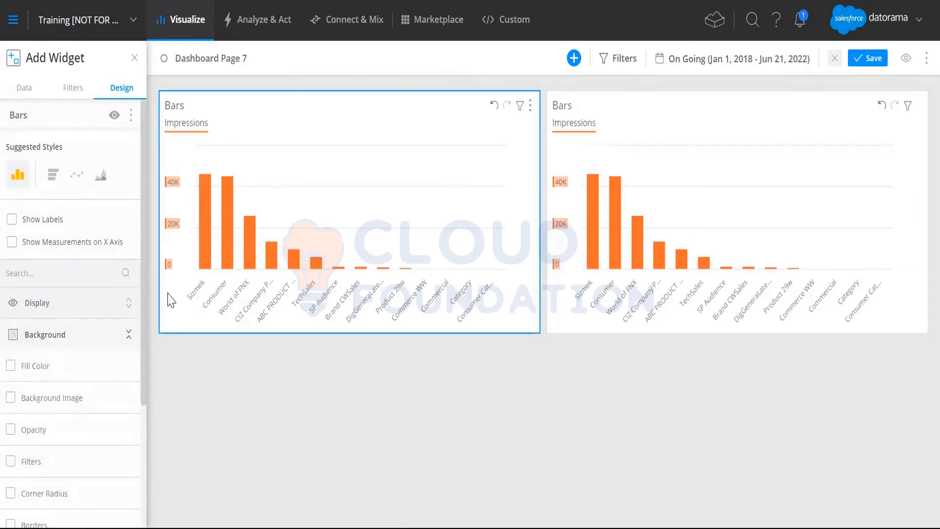
left_click(58, 397)
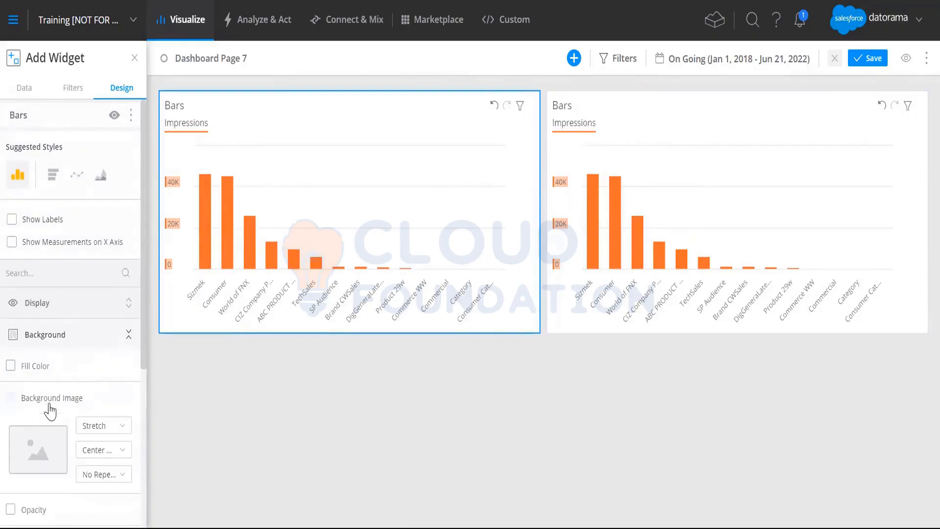
left_click(32, 464)
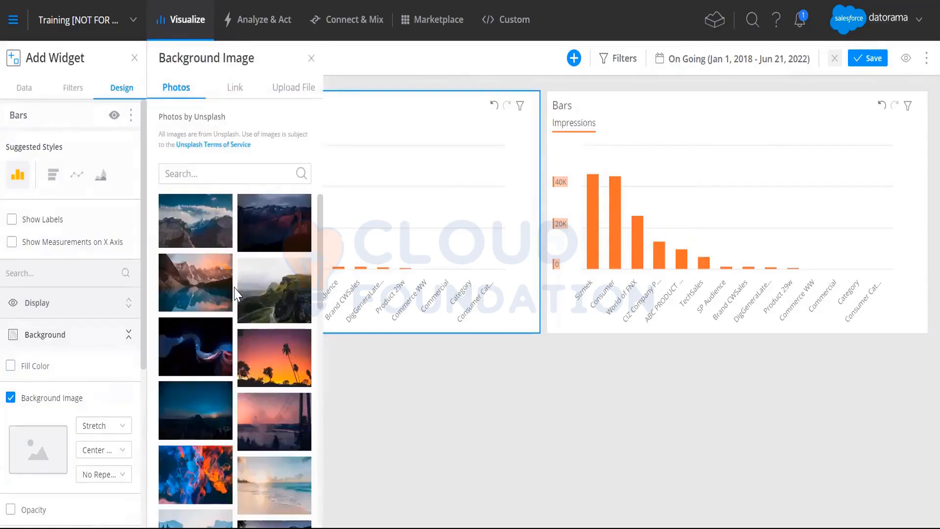
scroll(235, 294, "down", 5)
scroll(234, 303, "down", 3)
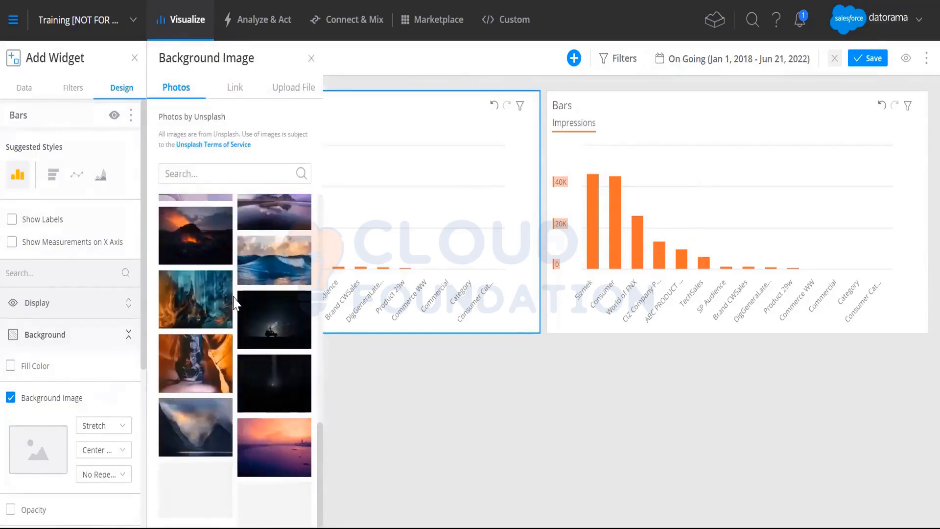
scroll(237, 303, "up", 5)
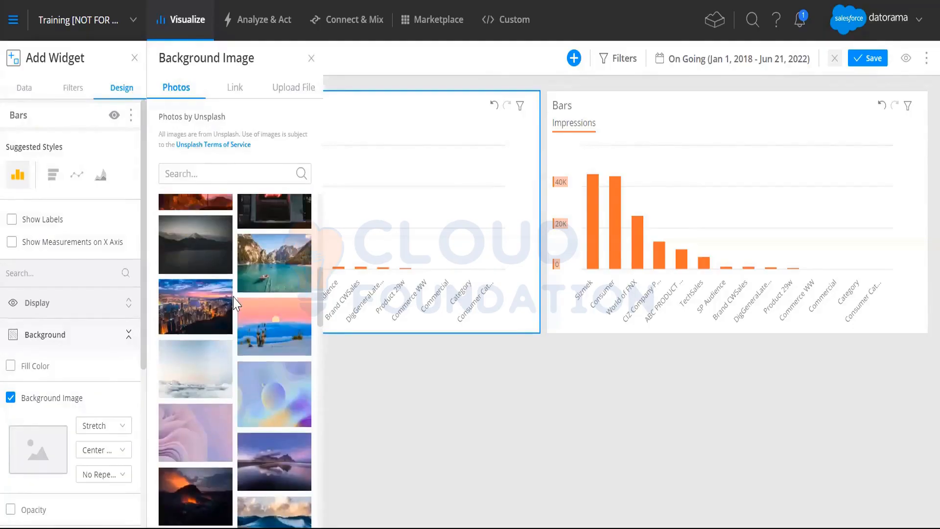
scroll(233, 304, "down", 10)
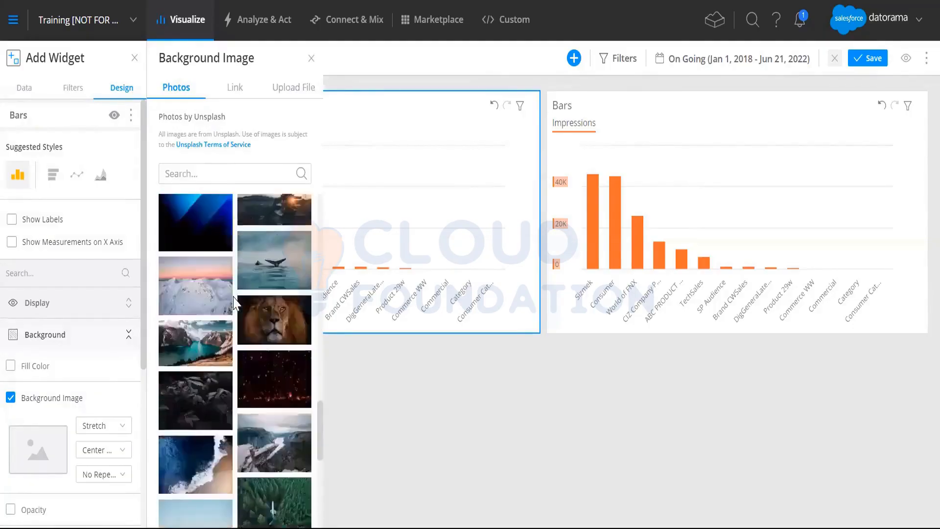
scroll(234, 303, "down", 5)
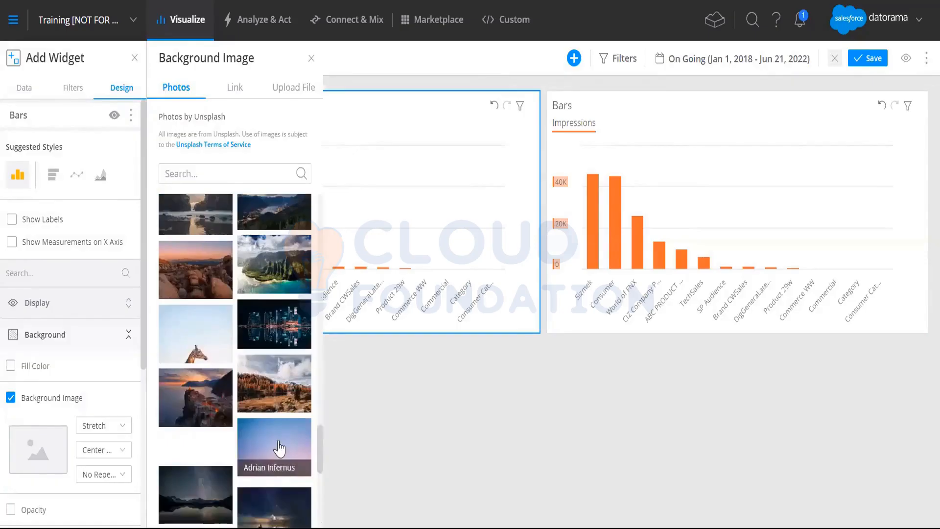
left_click(279, 447)
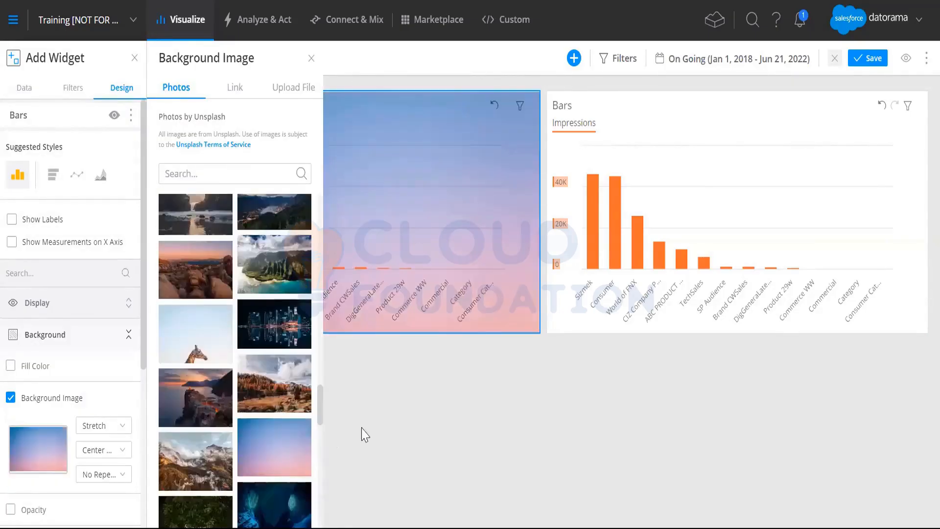
left_click(446, 390)
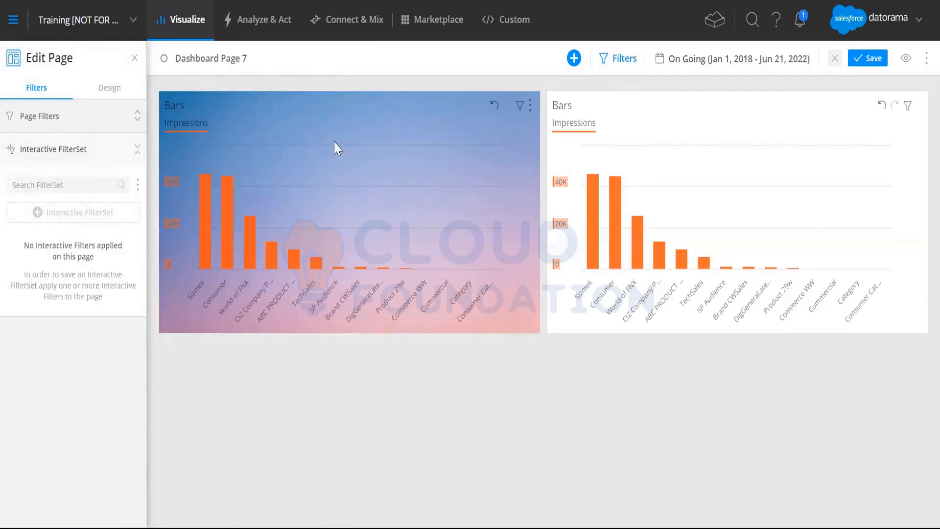
- Enable background opacity for the original Bars widget and lower it to 58%
left_click(348, 101)
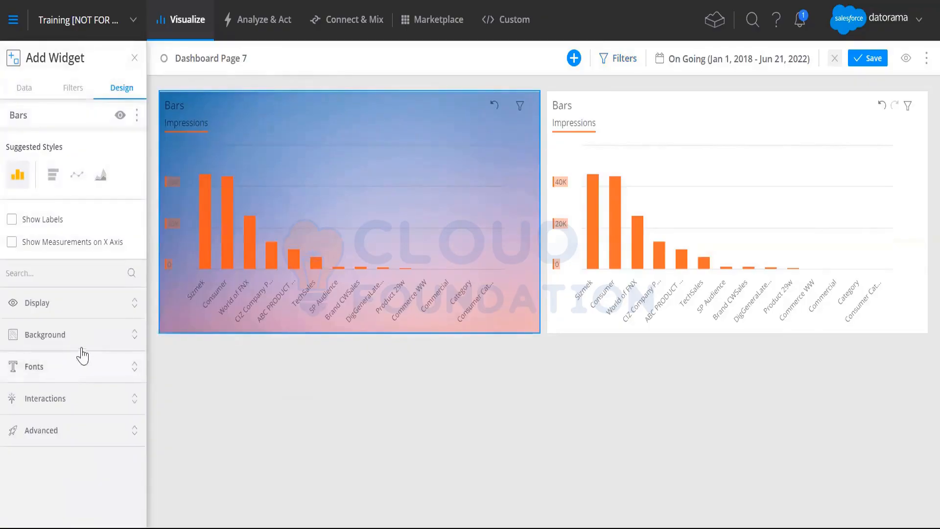
left_click(81, 345)
scroll(73, 382, "down", 3)
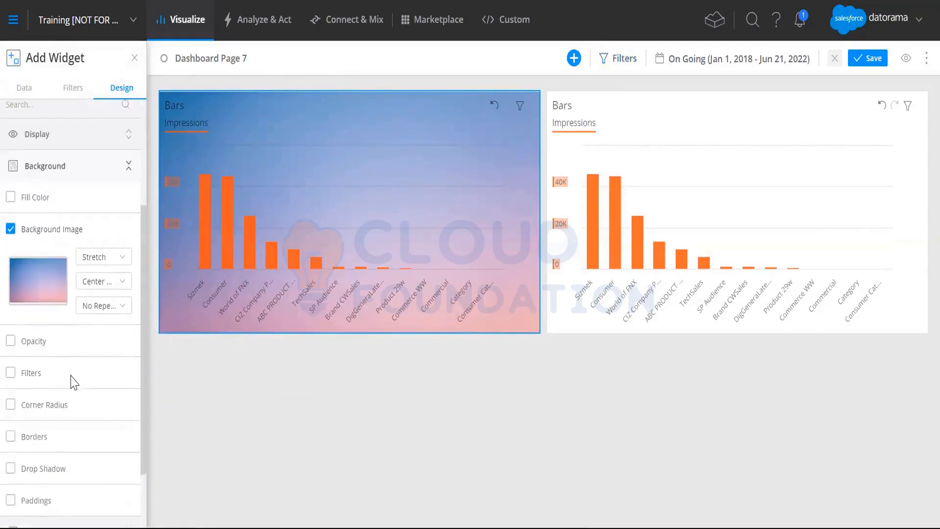
left_click(71, 337)
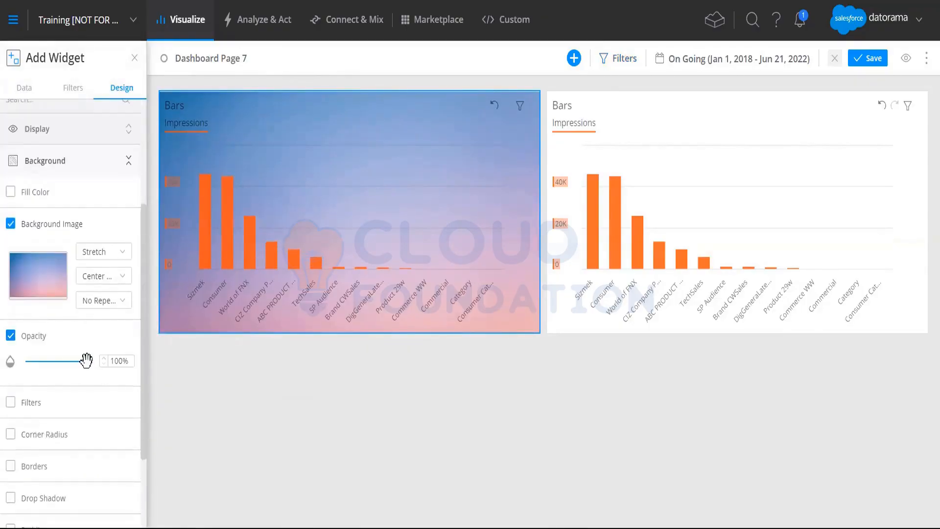
left_click_drag(82, 361, 62, 365)
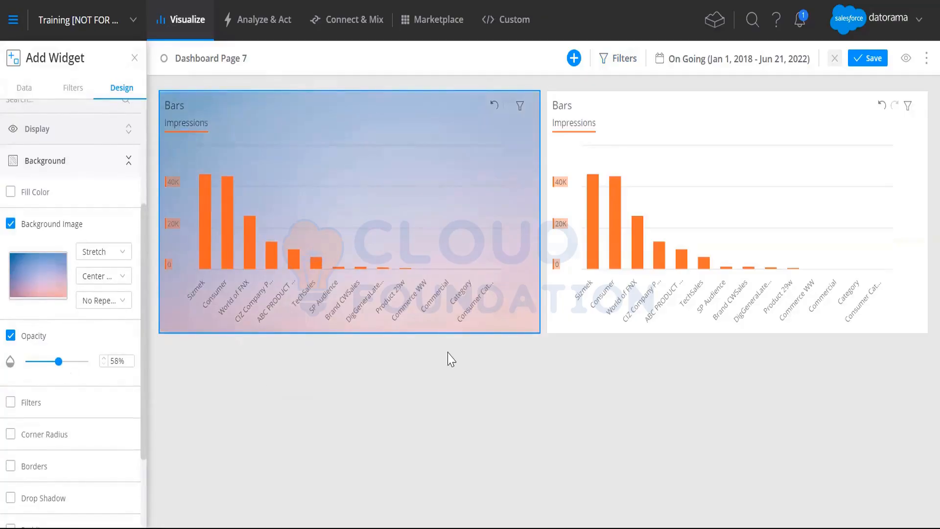
- Round the original Bars widget's background corners with a corner radius of 10px
scroll(32, 383, "down", 2)
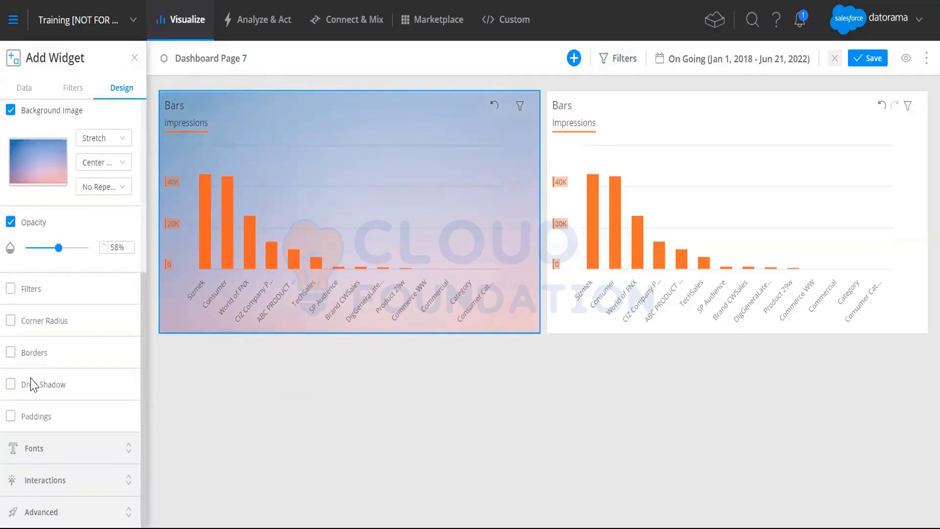
left_click(36, 325)
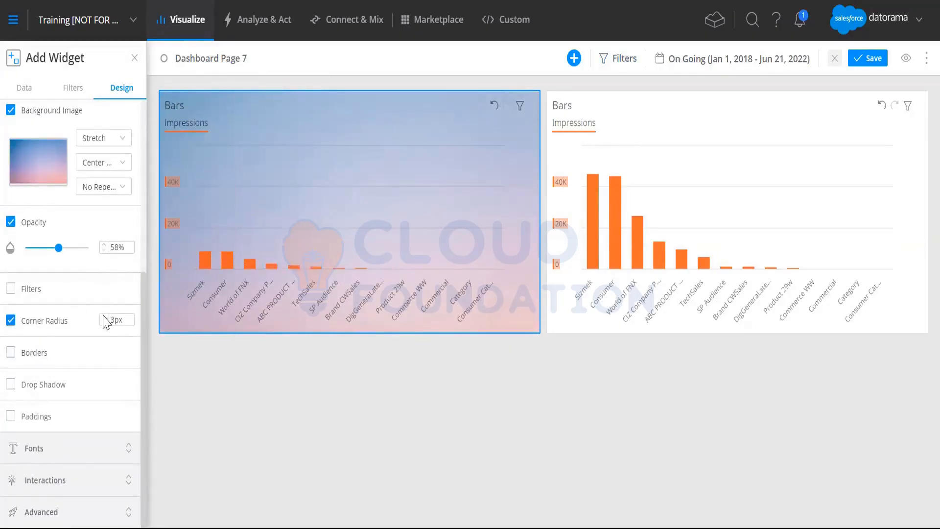
type("0")
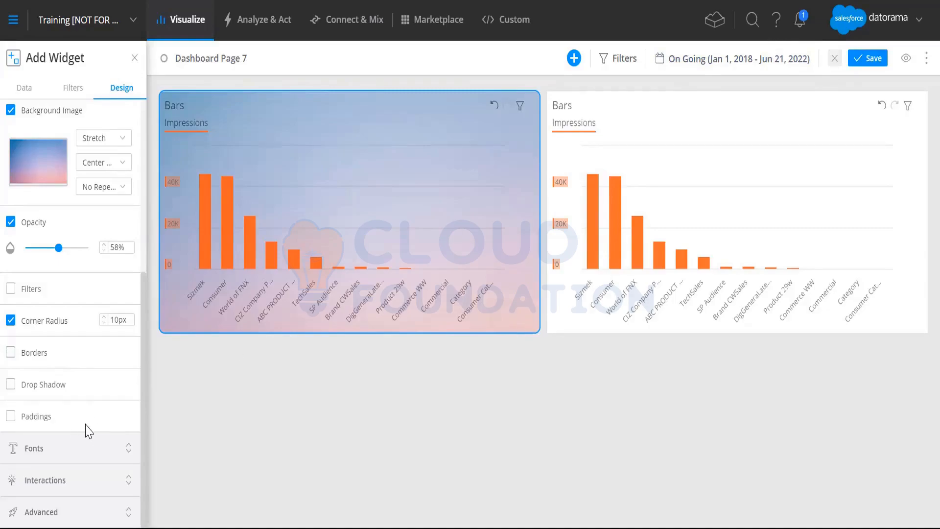
- Try custom header font sizes of 12px and 28px on the original Bars widget
left_click(63, 449)
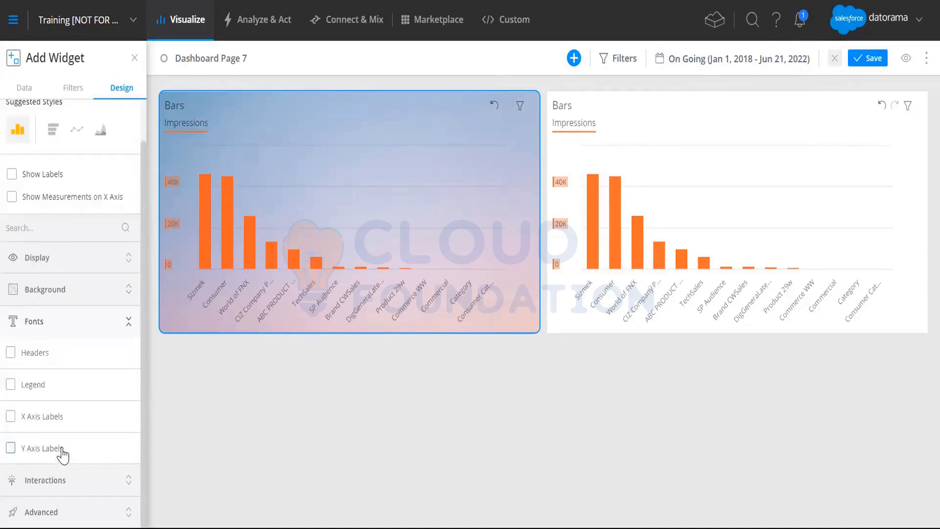
left_click(43, 360)
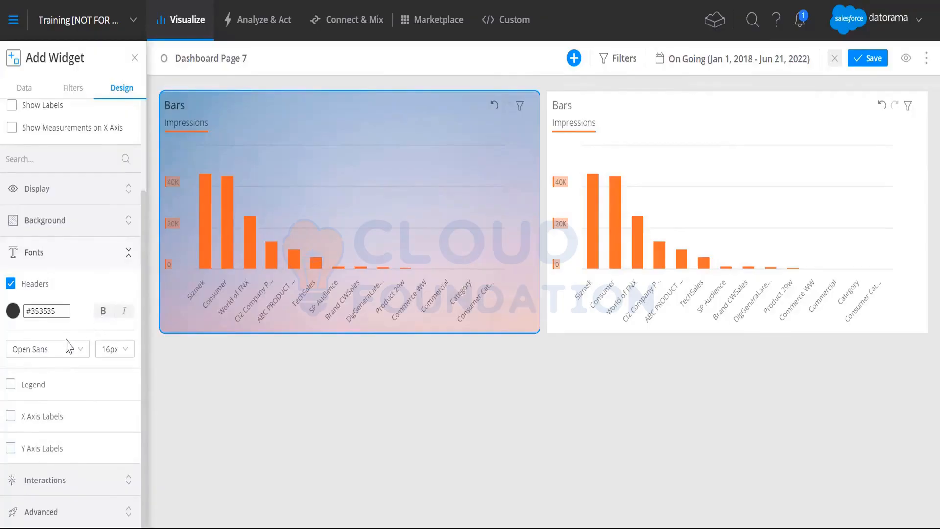
left_click(125, 349)
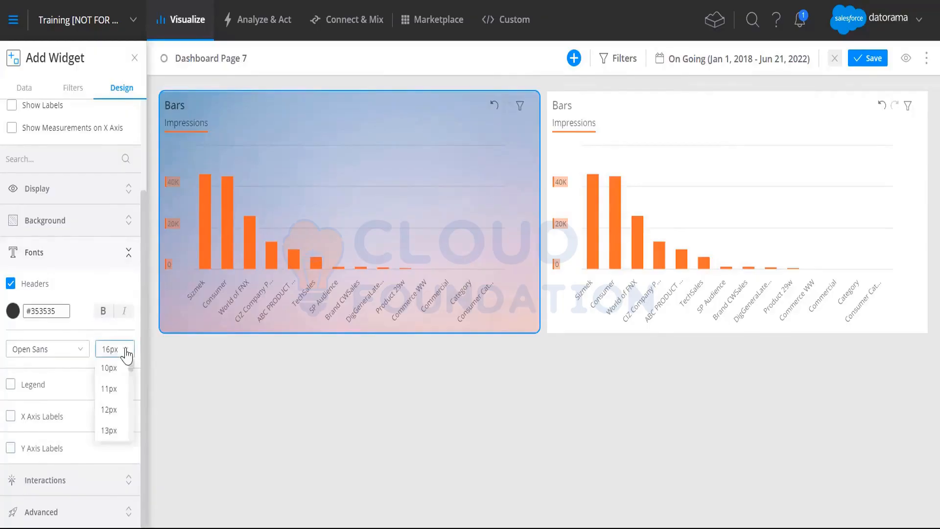
left_click(110, 410)
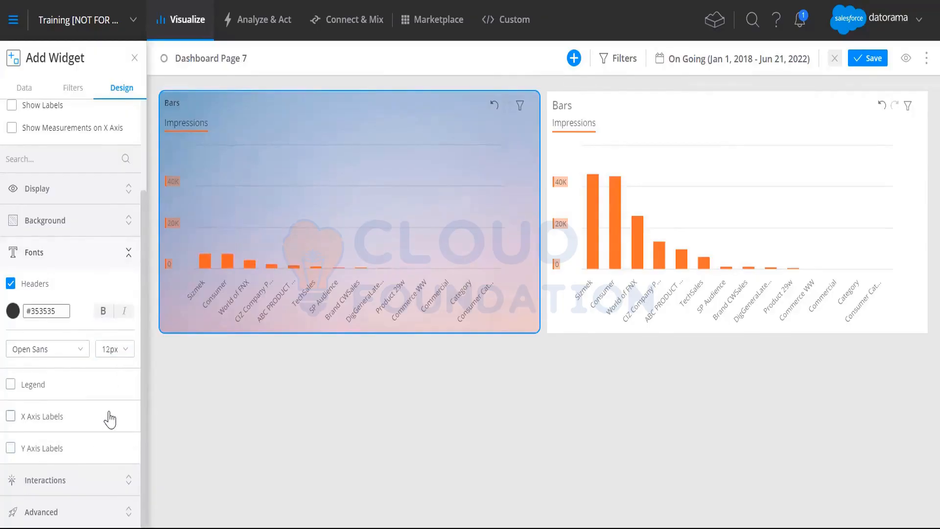
left_click(120, 356)
scroll(111, 389, "down", 5)
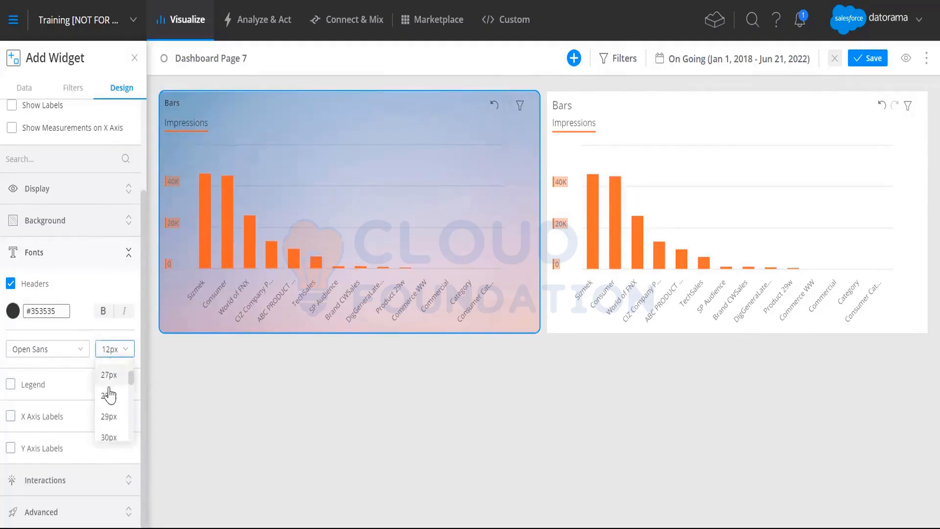
left_click(109, 395)
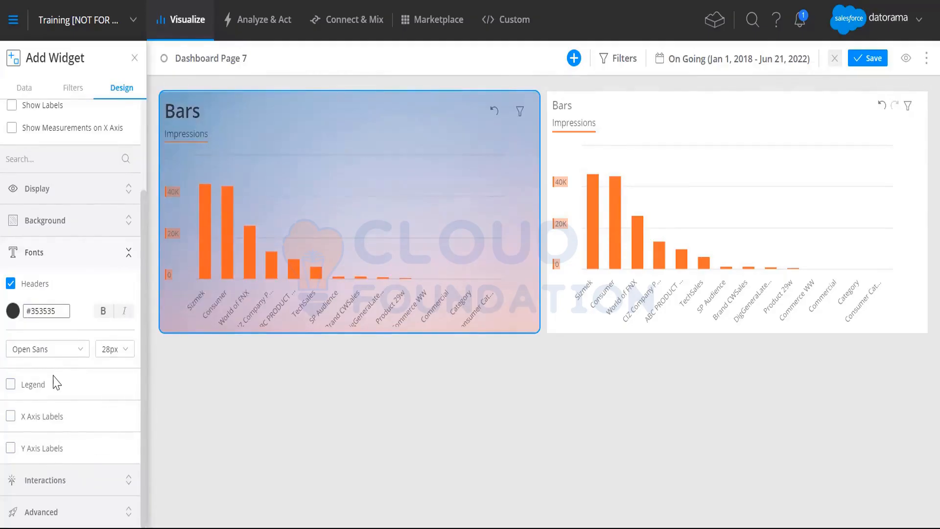
- Try the Legend and X Axis Labels font options on the original Bars widget, switching each back off
left_click(32, 387)
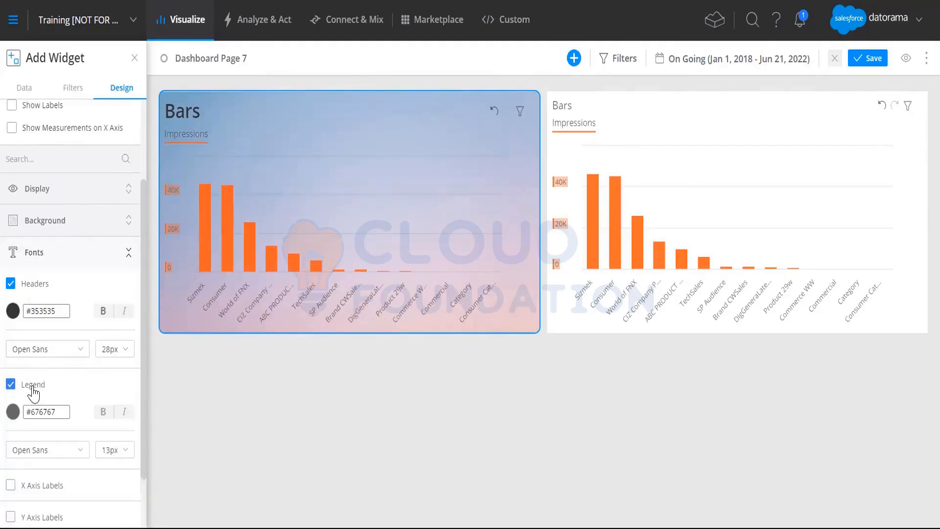
left_click(32, 387)
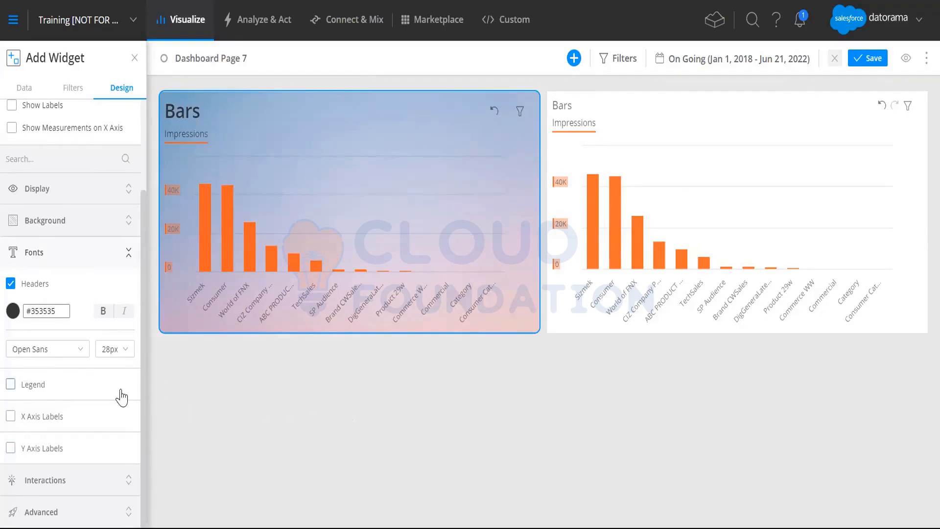
left_click(20, 416)
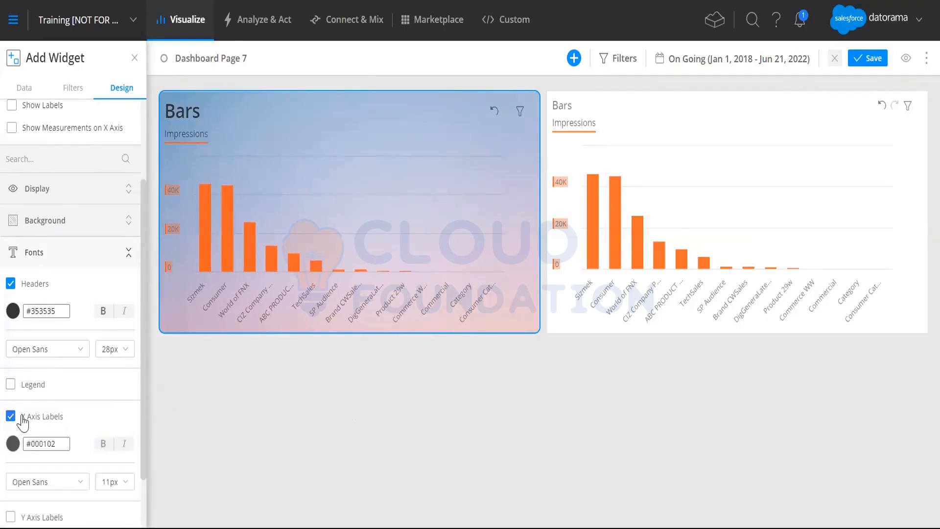
left_click(19, 417)
- Show responsive data labels on the original Bars widget and switch off its custom header font
scroll(87, 430, "up", 2)
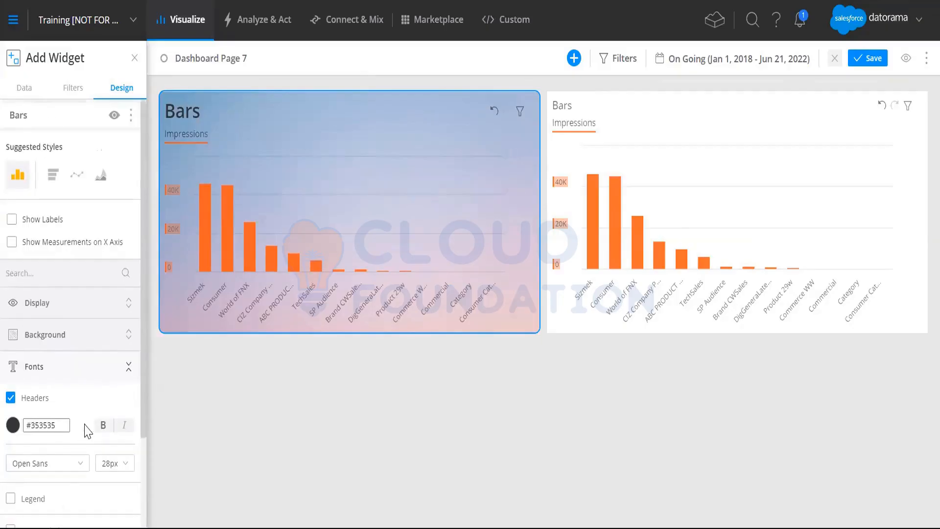
left_click(110, 249)
left_click(109, 247)
left_click(38, 218)
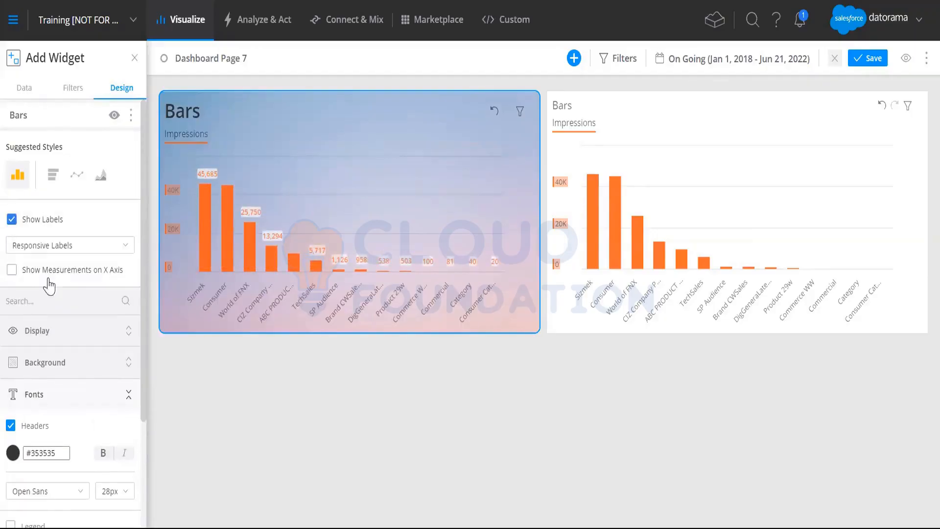
left_click(18, 425)
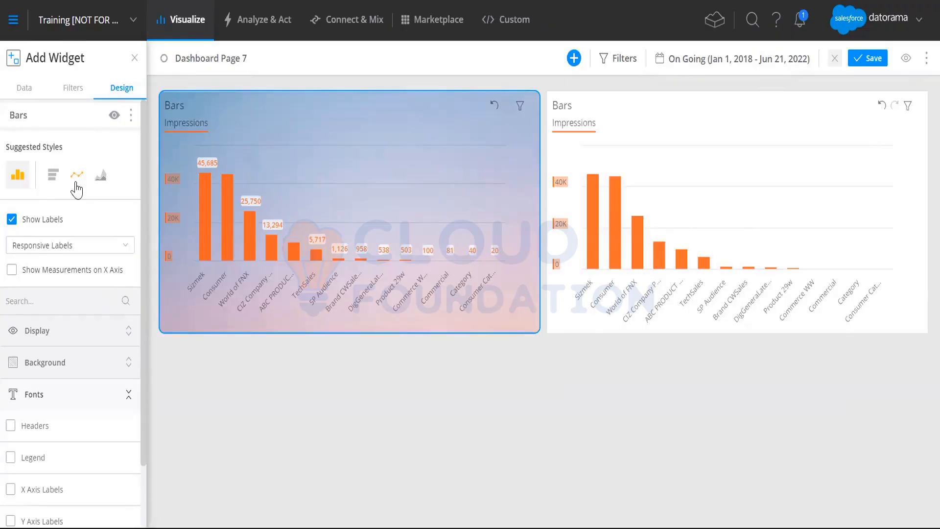
scroll(73, 191, "down", 2)
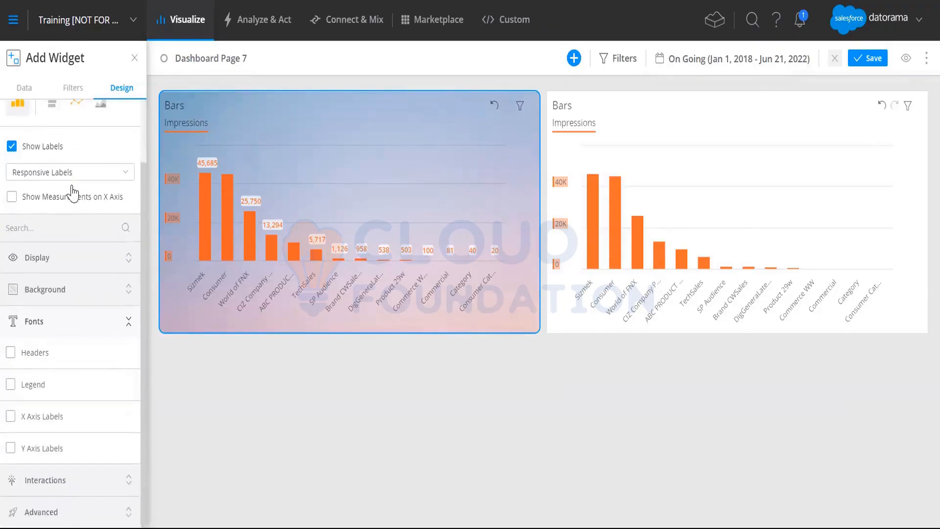
scroll(72, 192, "up", 2)
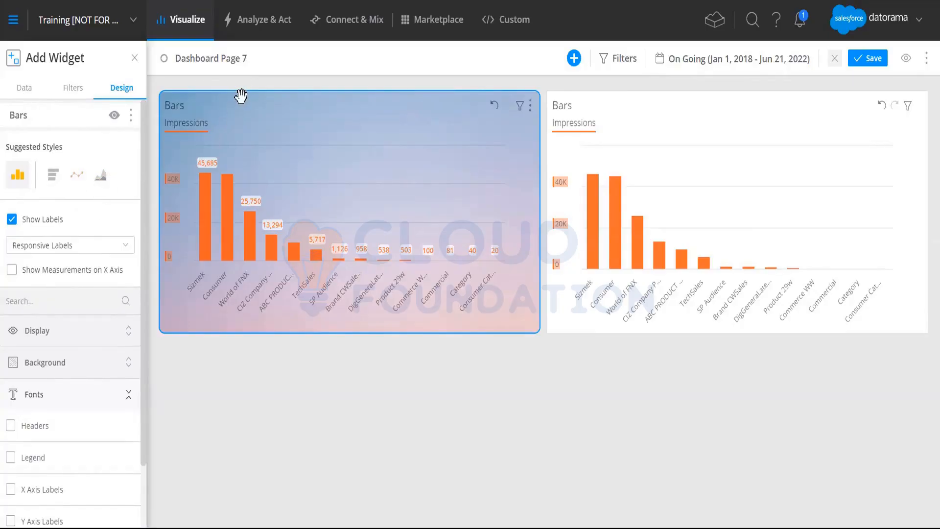
left_click(575, 59)
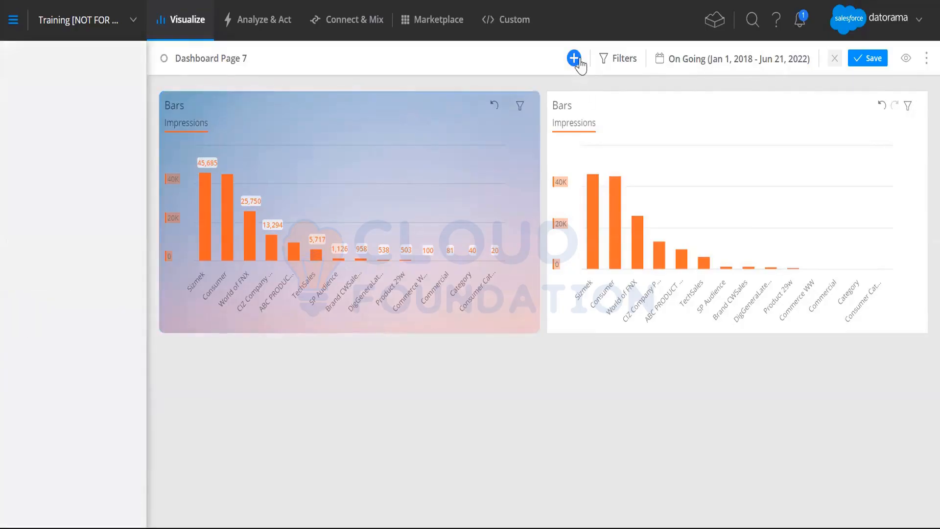
- Try the Lines style on the original Bars widget and switch it back to Bars
left_click(256, 101)
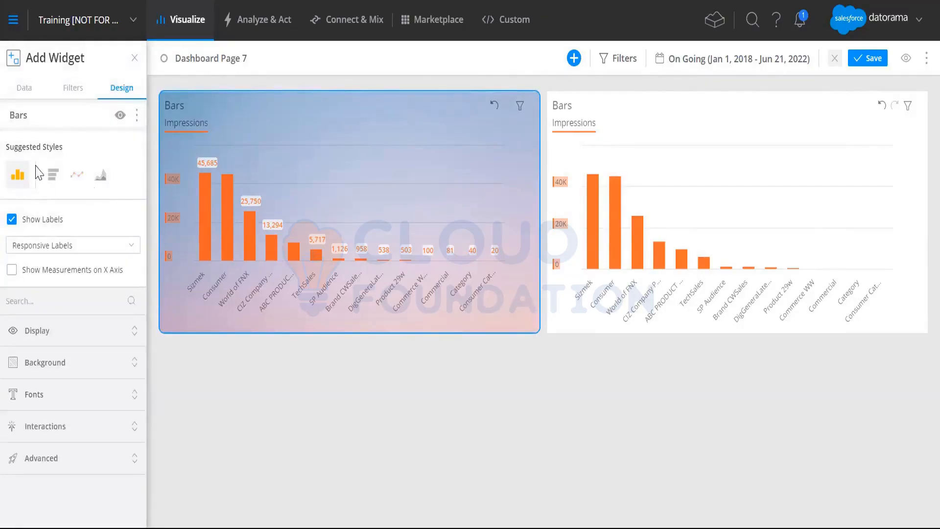
left_click(80, 179)
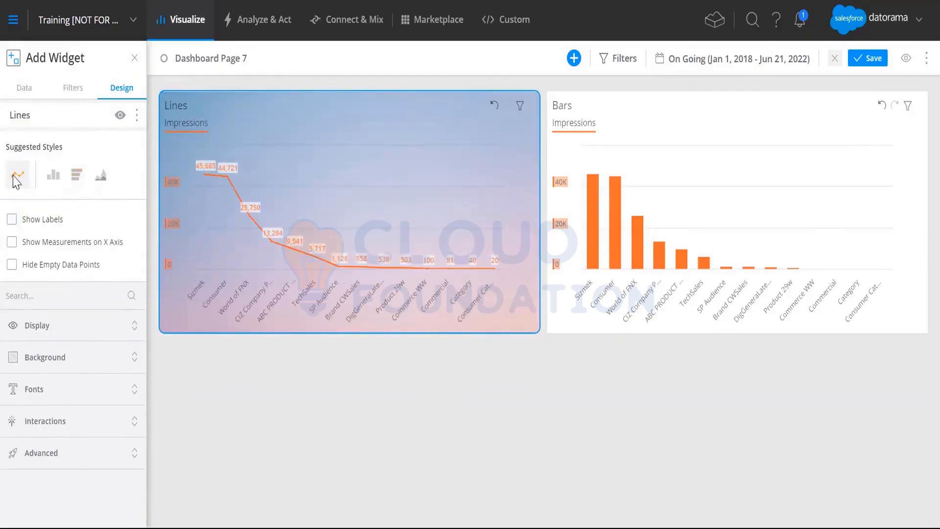
left_click(53, 176)
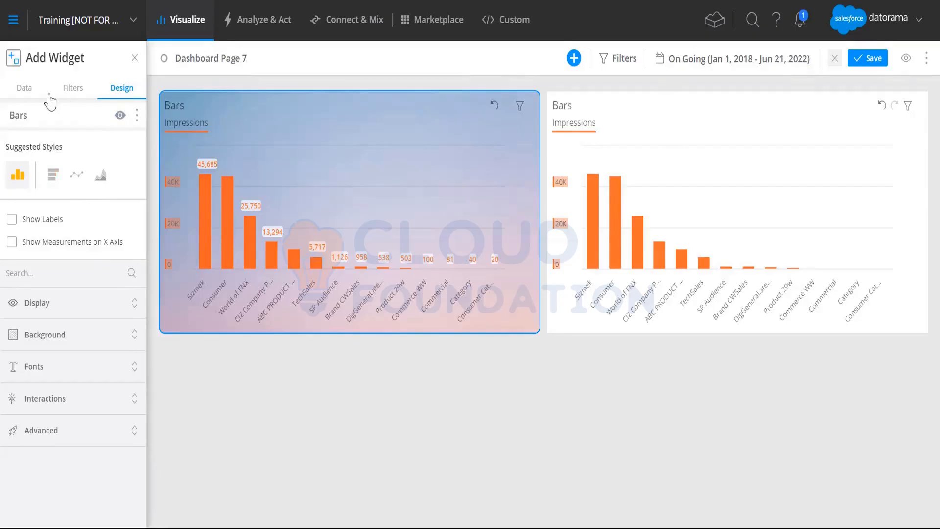
- Look through the available chart type categories for the original Bars widget, from Bars and Lines, Areas to Tables, Maps and Other
left_click(24, 92)
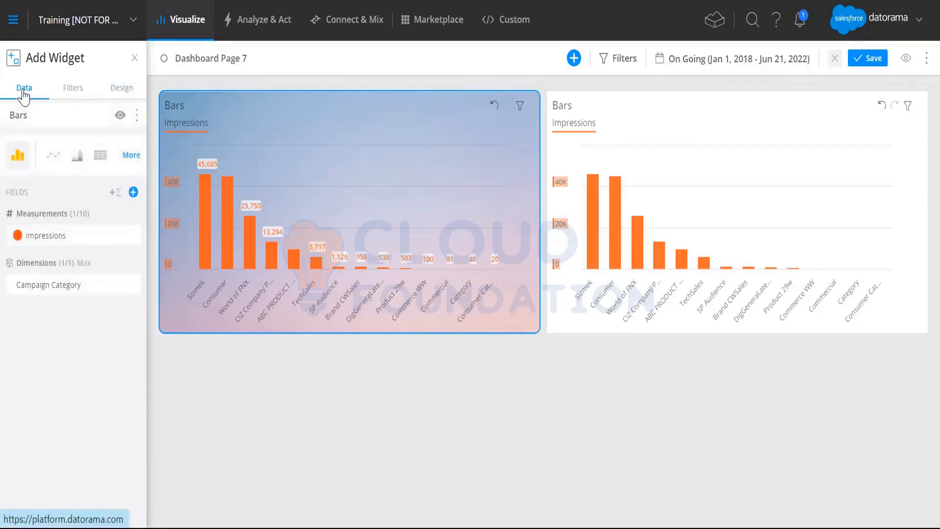
left_click(129, 156)
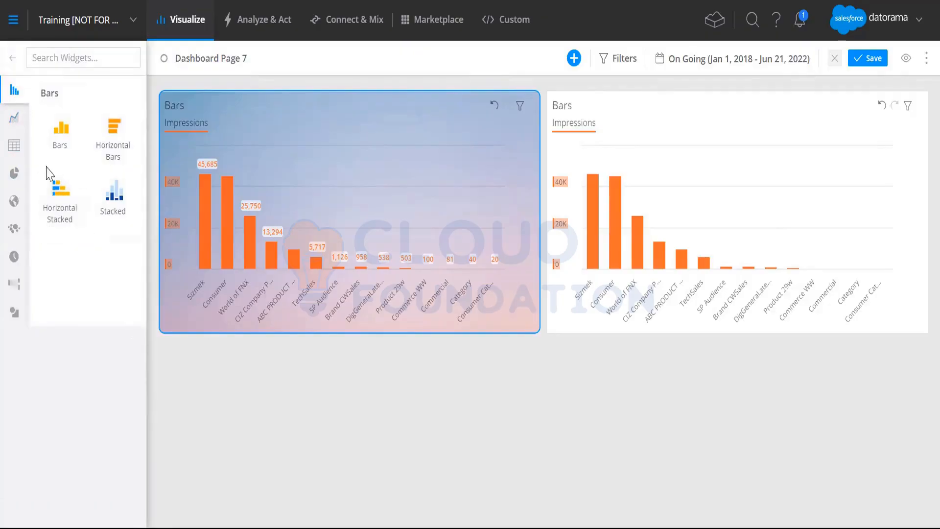
left_click(5, 120)
left_click(9, 154)
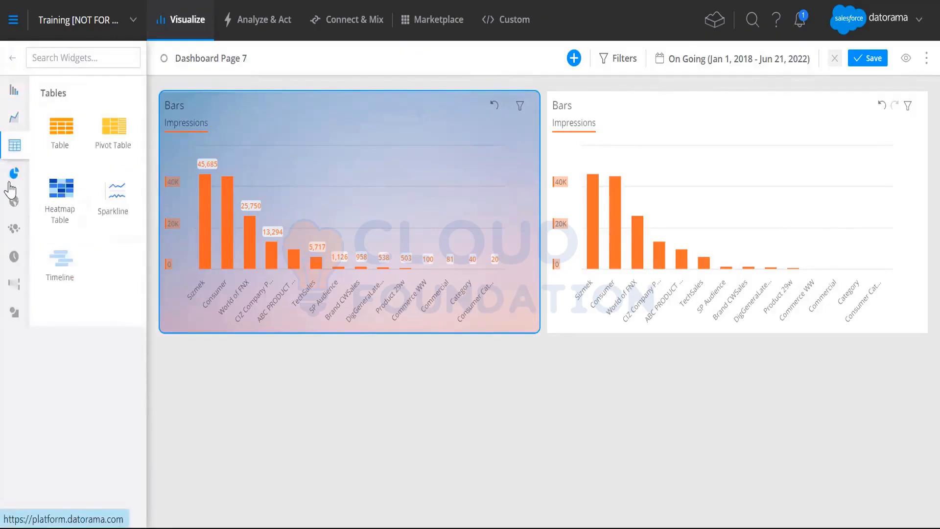
left_click(8, 181)
left_click(11, 227)
left_click(12, 201)
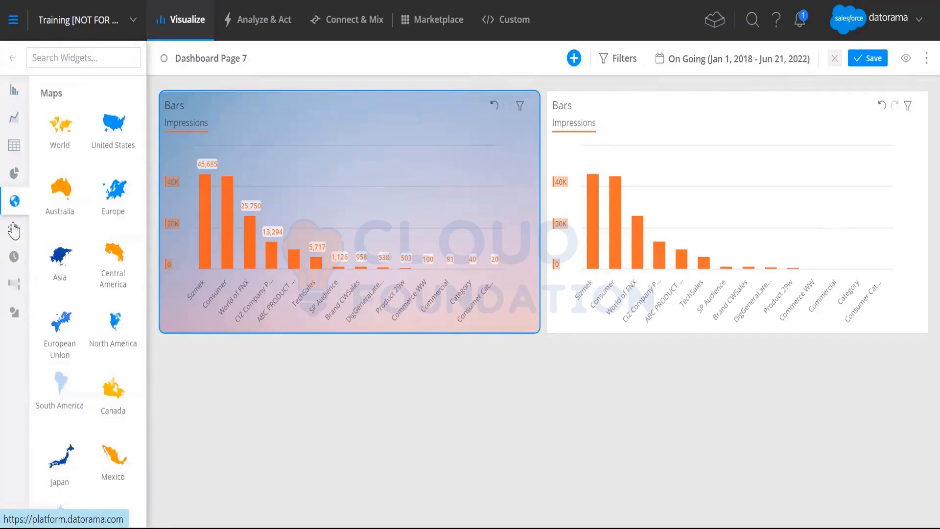
left_click(14, 231)
left_click(13, 260)
left_click(13, 286)
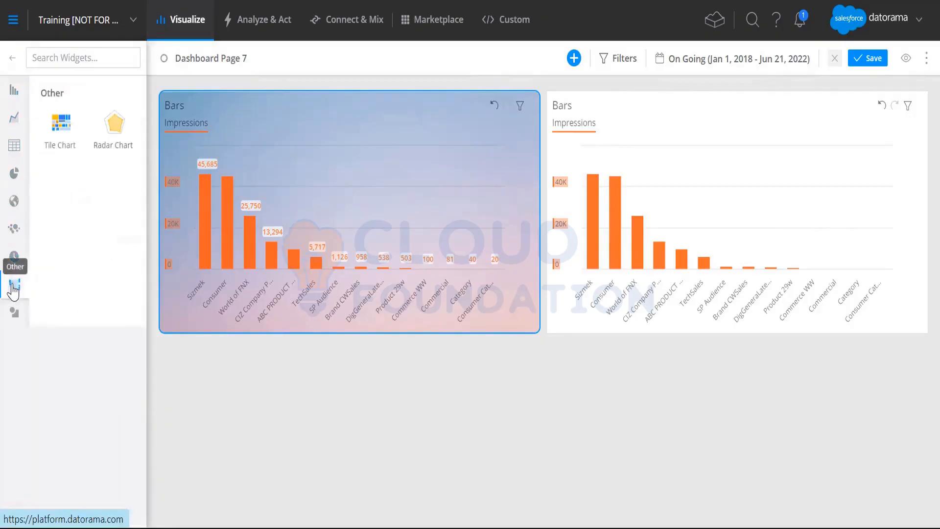
left_click(13, 313)
left_click(14, 93)
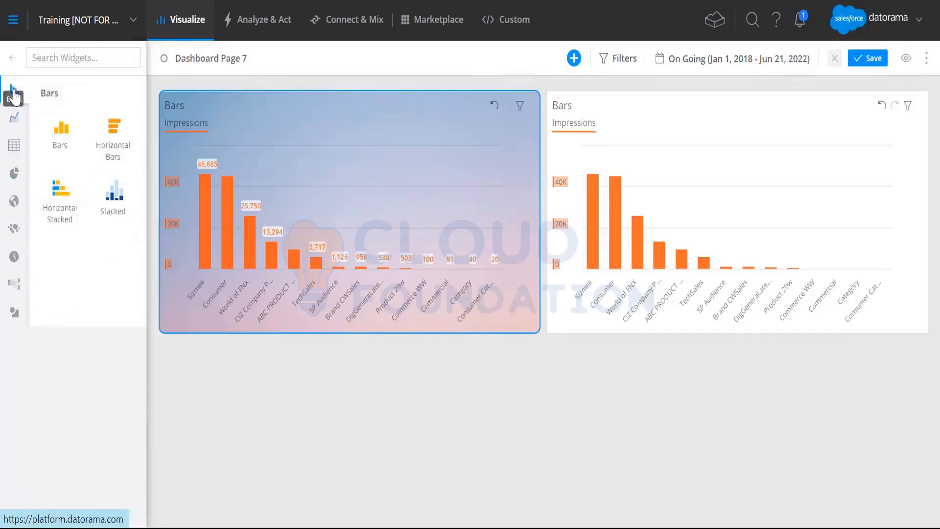
left_click(14, 117)
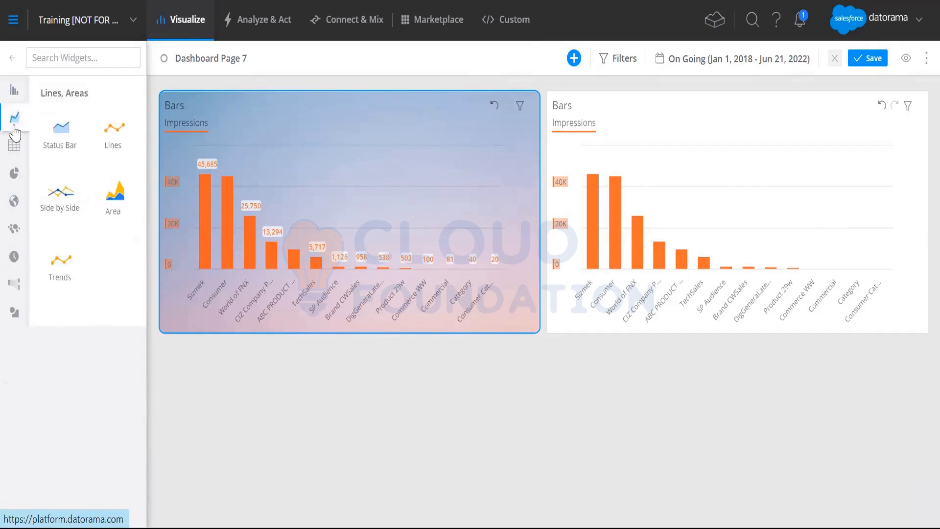
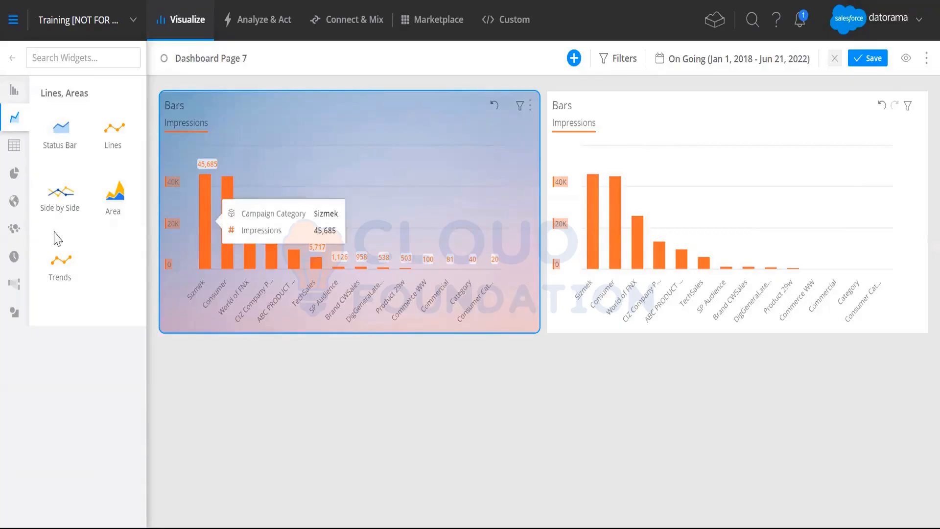
- Leave the chart type list and view the Interactions design options of the original Bars widget
left_click(264, 99)
left_click(76, 98)
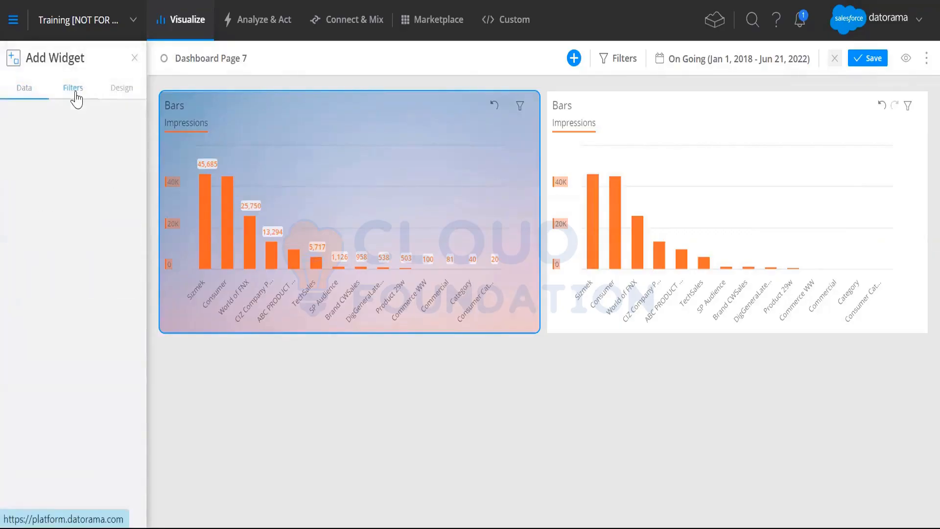
left_click(117, 88)
left_click(38, 410)
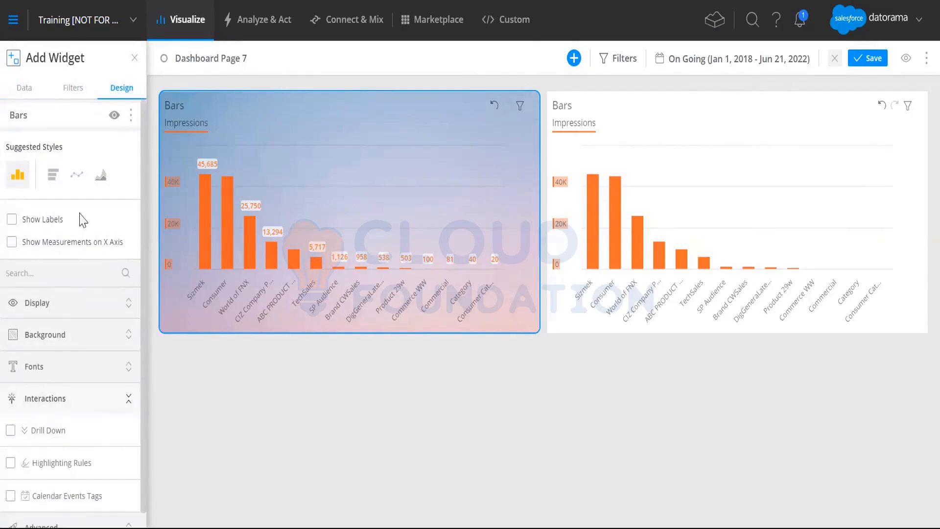
- Try the Horizontal Bars, Lines and Bars styles on the white-background Bars widget, and settle on Horizontal Bars
left_click(627, 103)
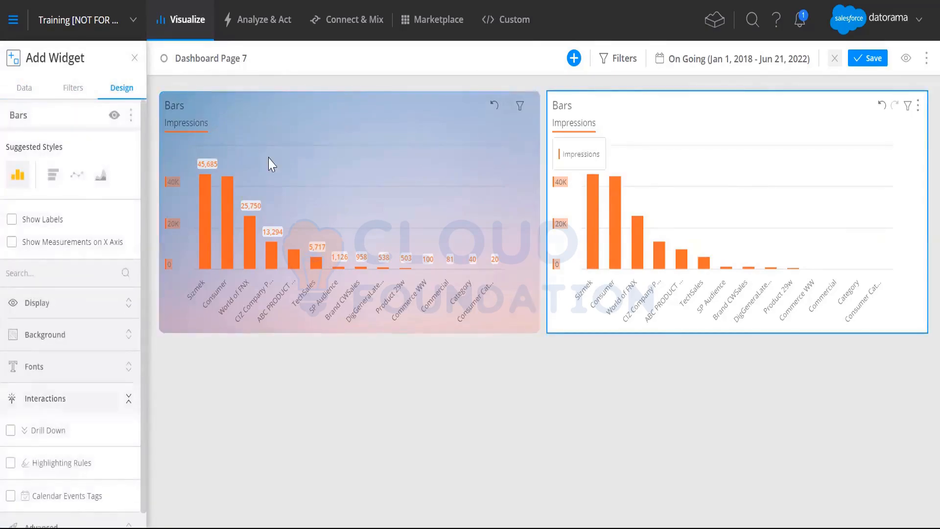
left_click(53, 175)
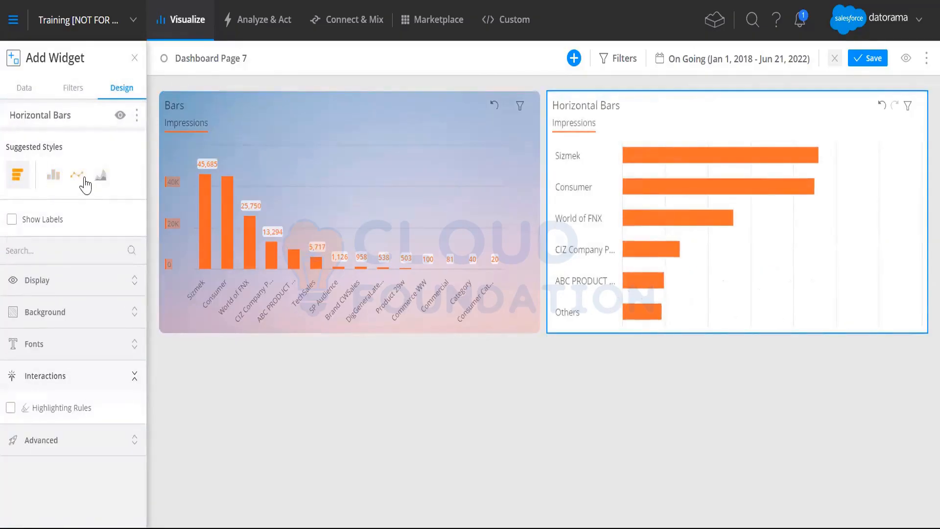
left_click(78, 175)
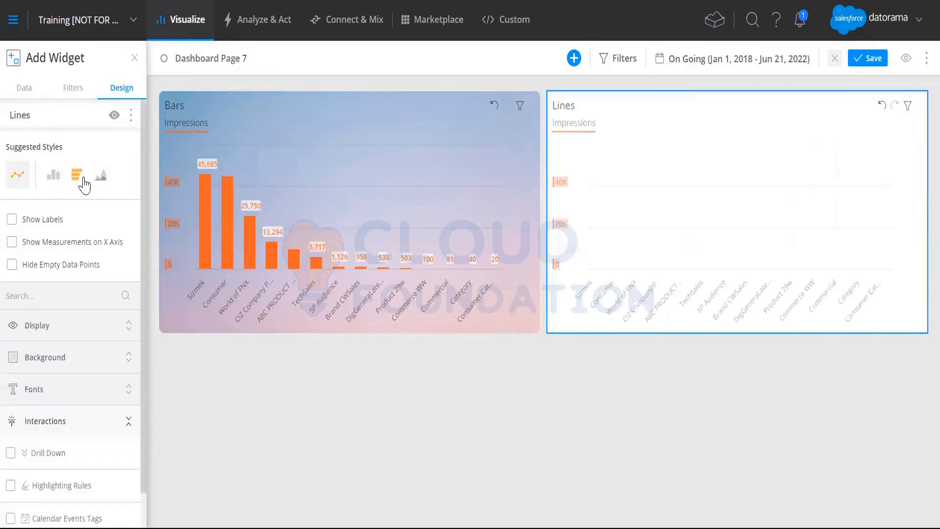
left_click(53, 175)
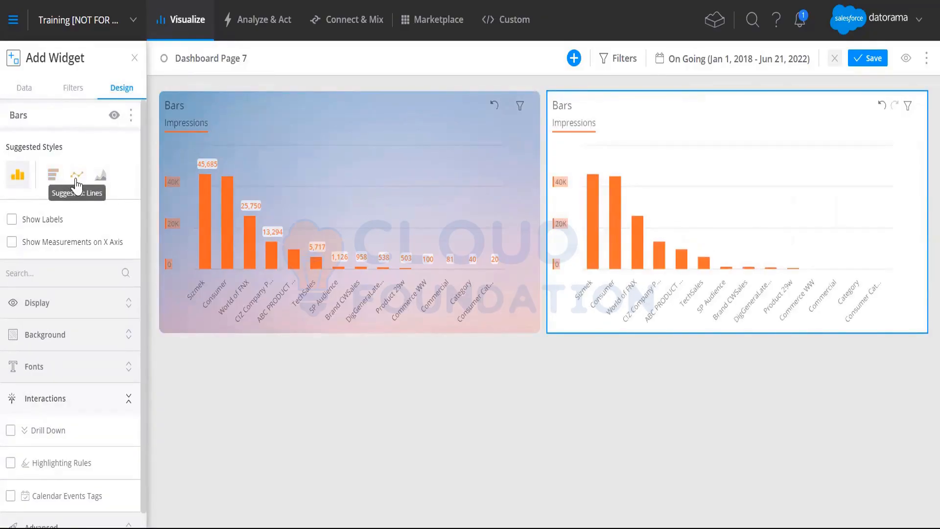
left_click(54, 176)
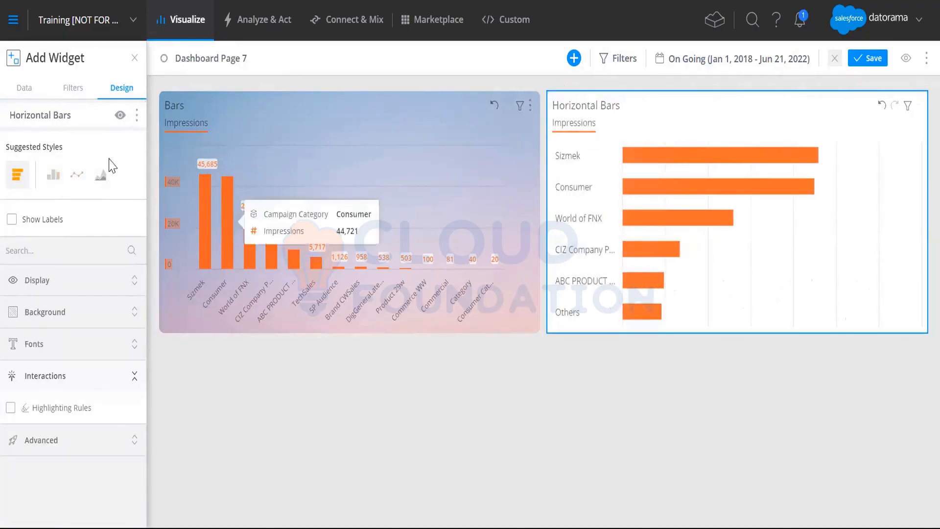
left_click(24, 89)
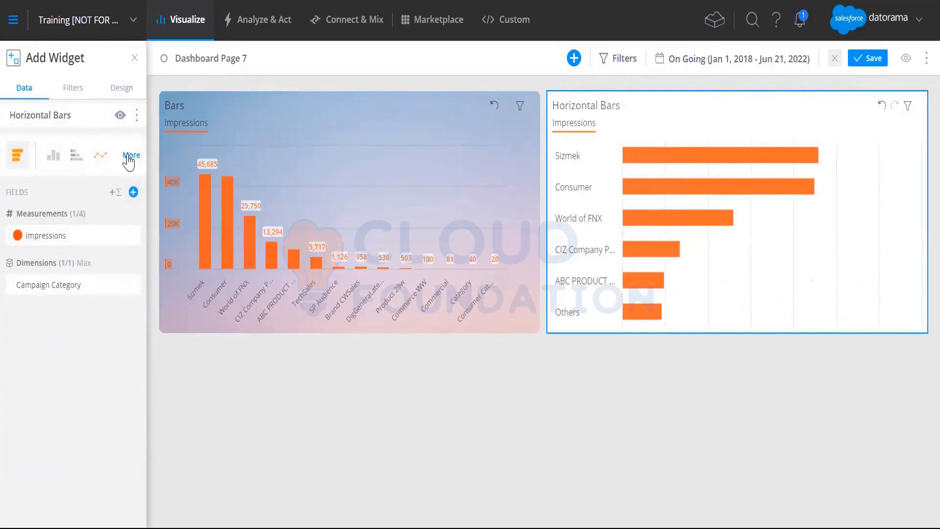
left_click(178, 85)
- Add a Status Bar widget from the Lines, Areas charts and place it above the original Bars widget
left_click(573, 59)
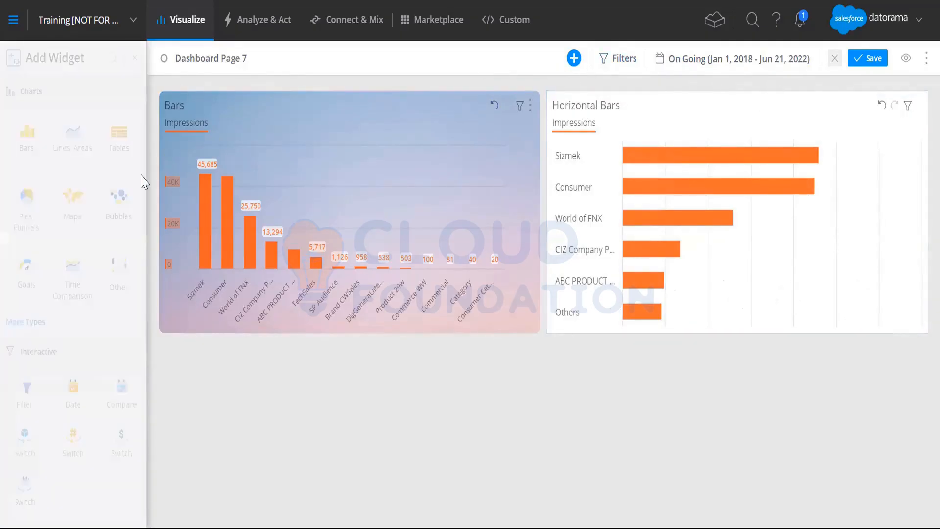
left_click(71, 149)
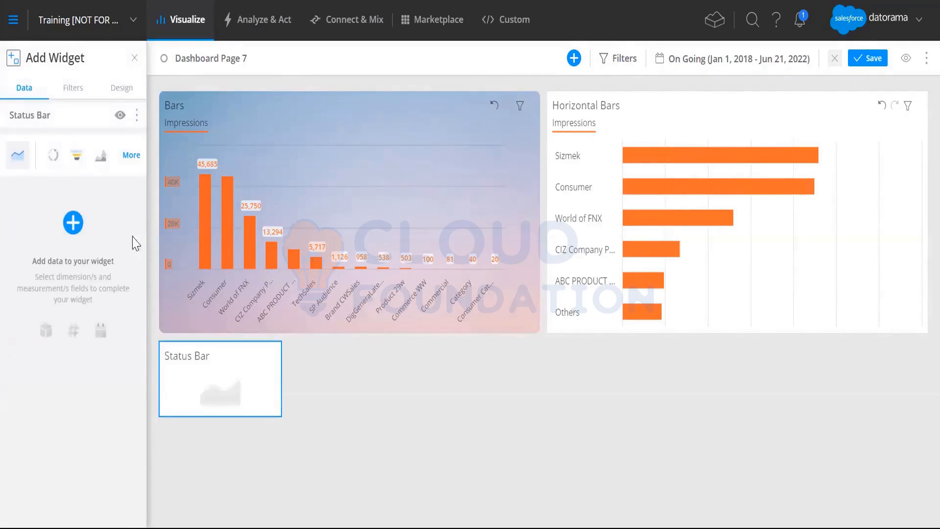
left_click_drag(212, 357, 206, 84)
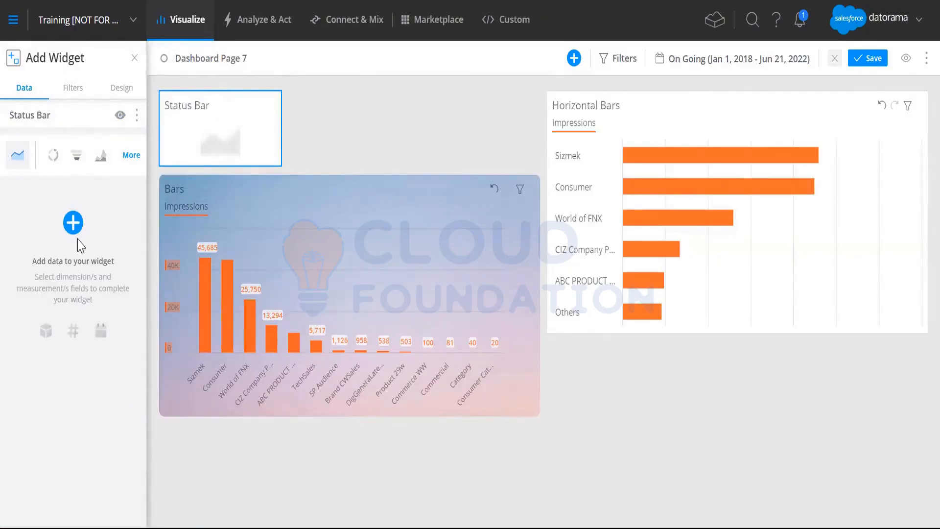
- Add the Impressions measurement to the Status Bar widget
left_click(74, 223)
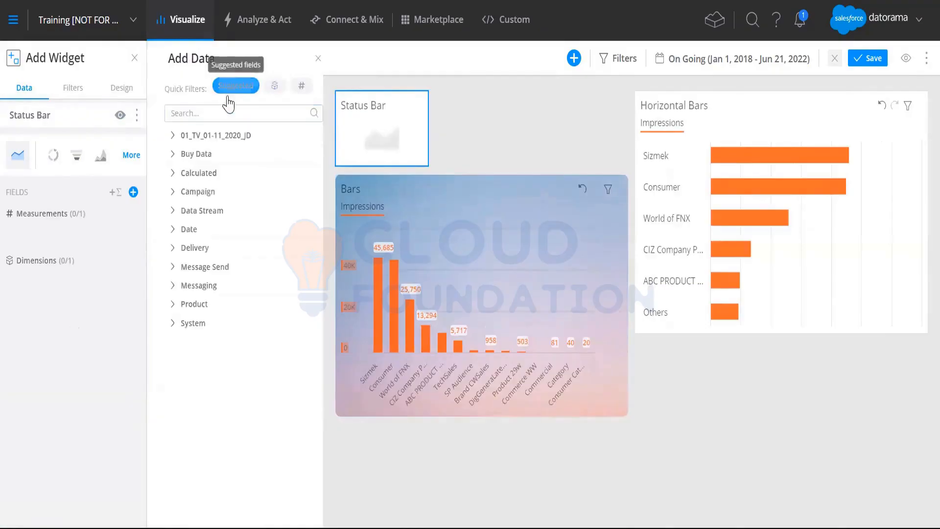
left_click(215, 114)
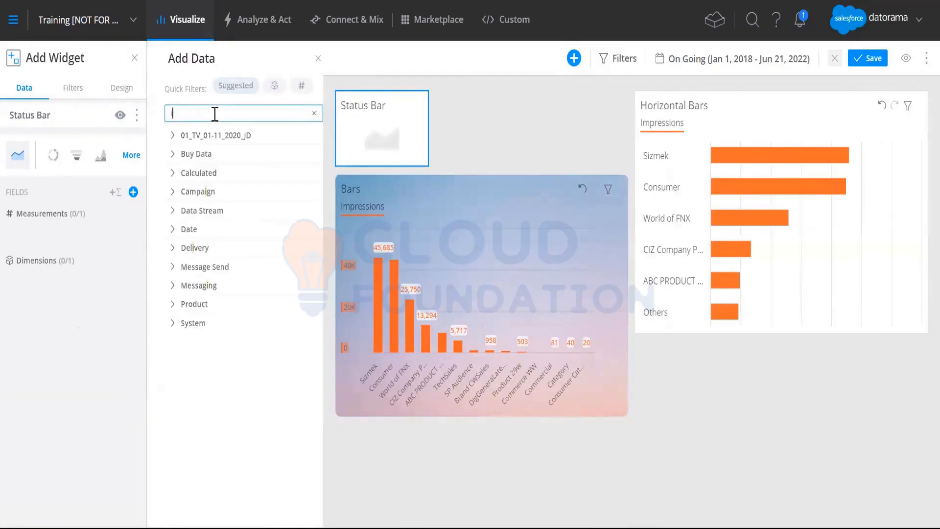
type("impre")
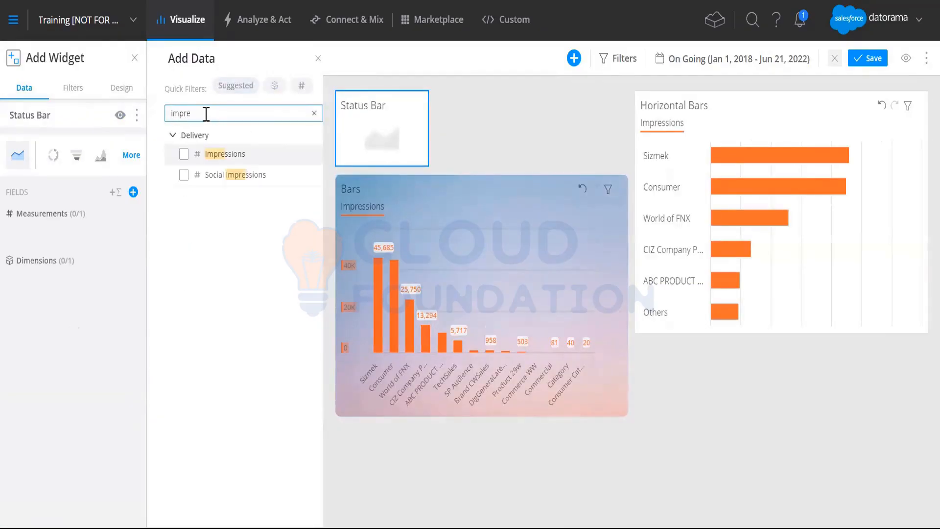
left_click(215, 154)
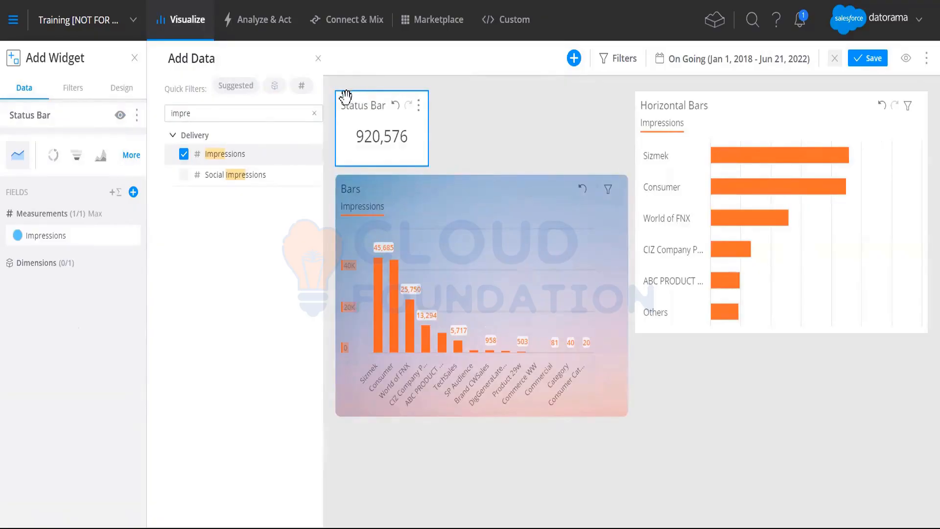
left_click(318, 58)
- Enable a background image for the Status Bar widget and apply the dark night photo with a small lit figure from the Unsplash photos
left_click(121, 88)
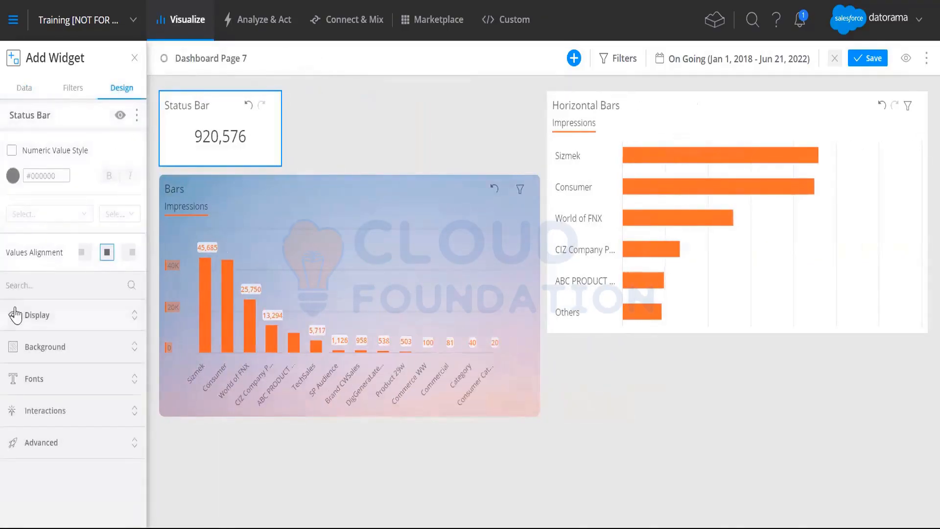
left_click(16, 314)
scroll(47, 391, "down", 2)
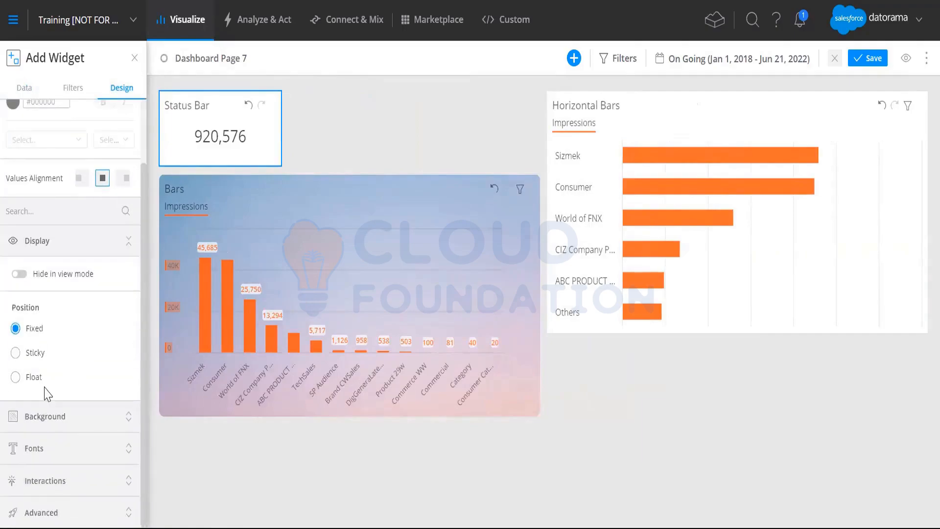
left_click(43, 416)
scroll(54, 406, "down", 5)
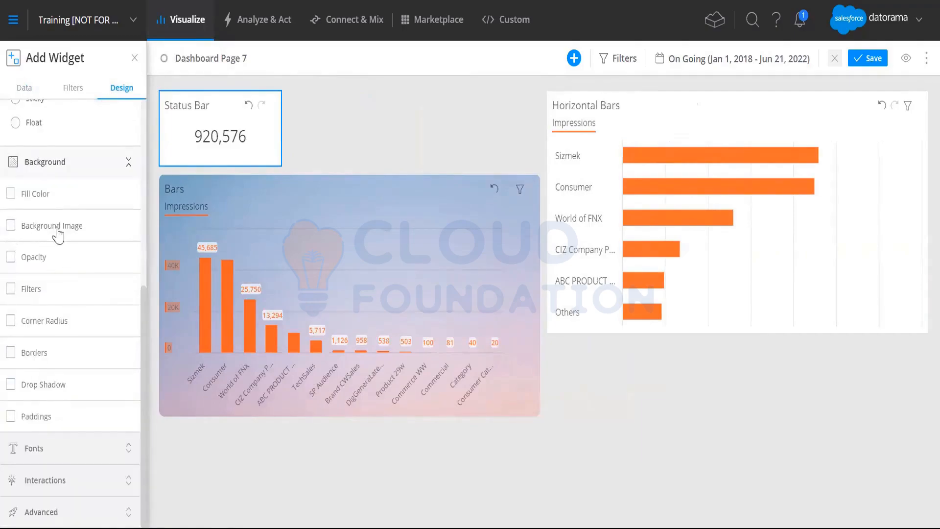
left_click(58, 229)
left_click(38, 274)
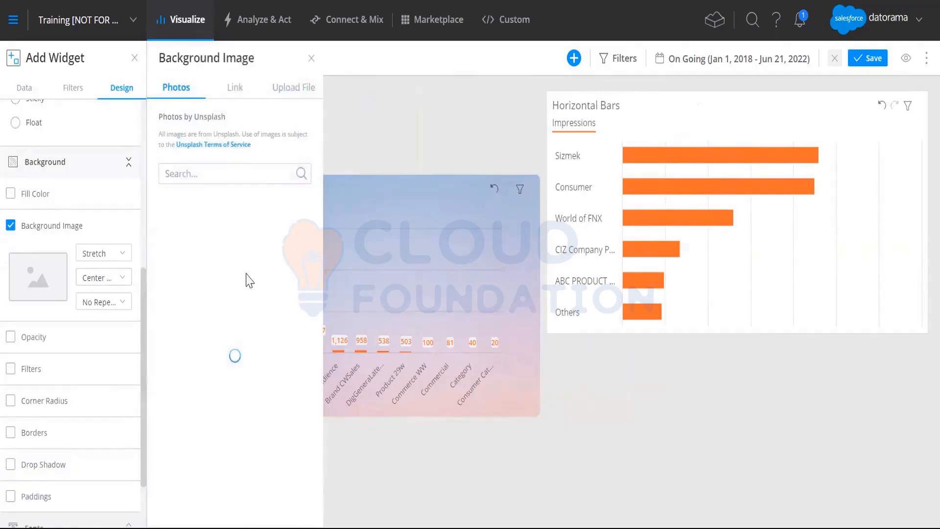
scroll(246, 319, "down", 5)
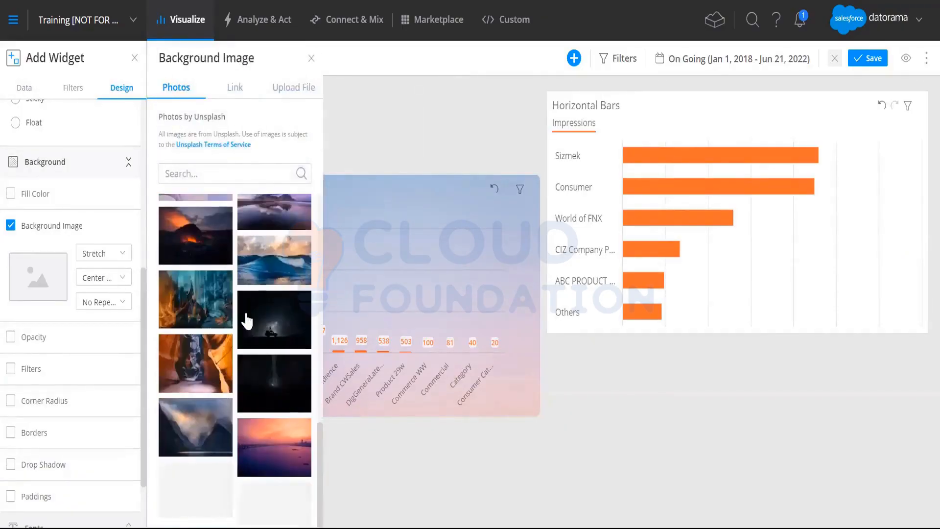
left_click(269, 316)
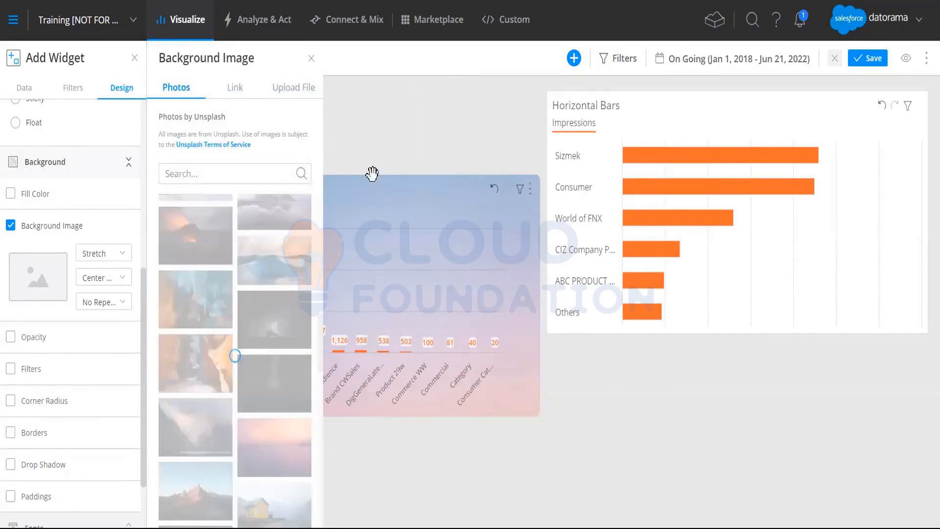
left_click(380, 158)
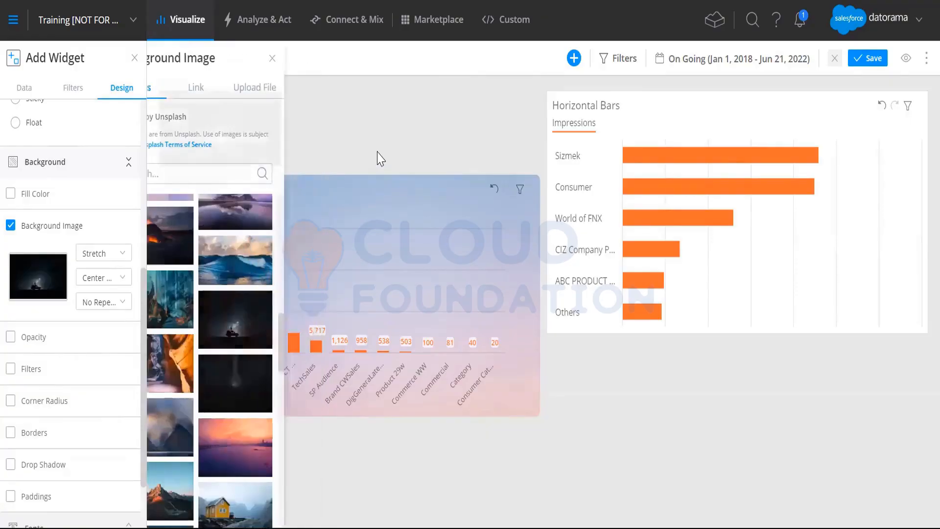
- Remove the dark photo from the Status Bar widget's background image setting
left_click(184, 105)
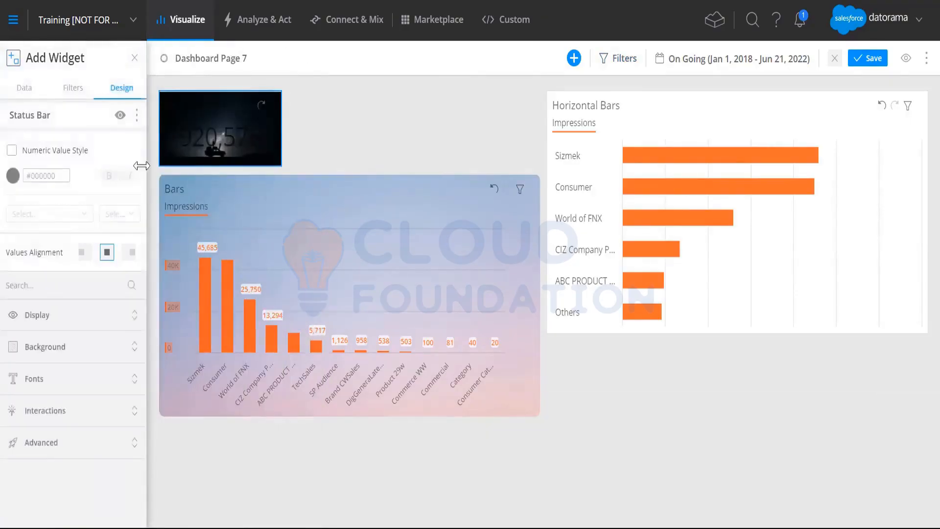
left_click(92, 347)
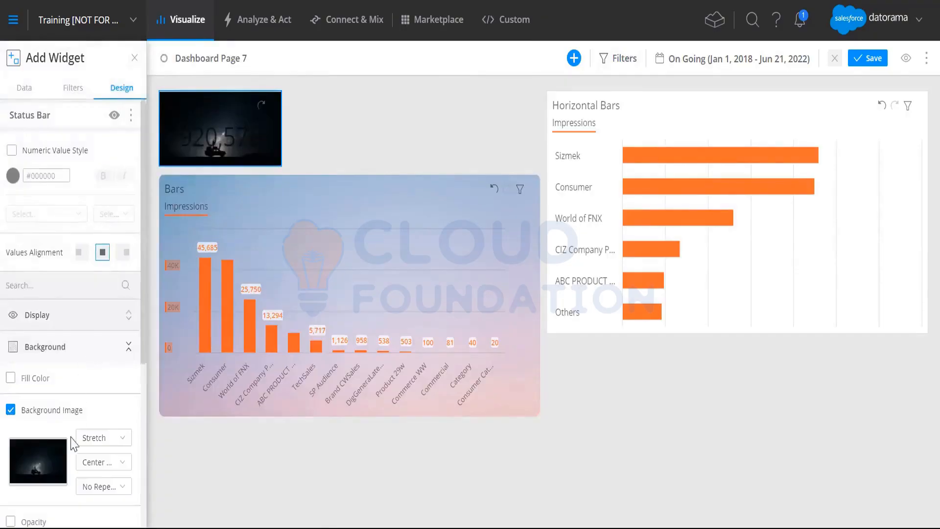
scroll(74, 443, "down", 4)
left_click(54, 301)
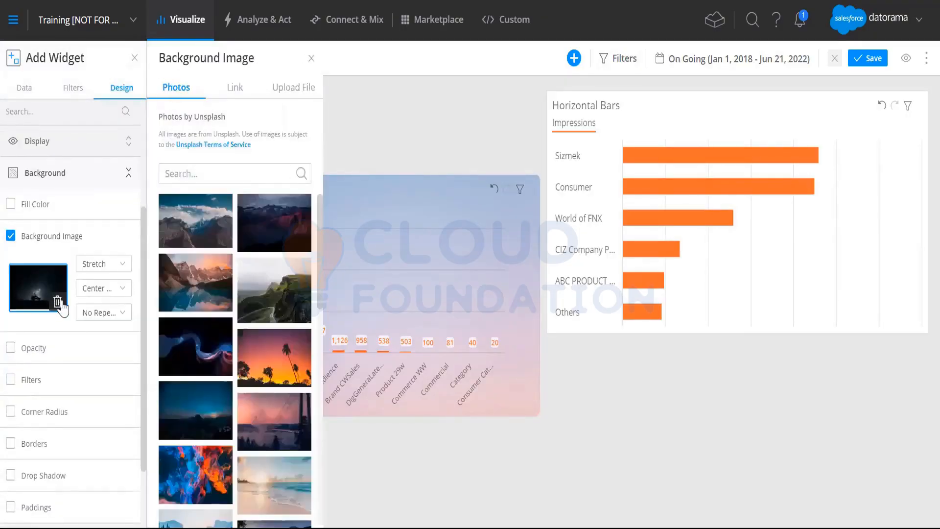
left_click(58, 302)
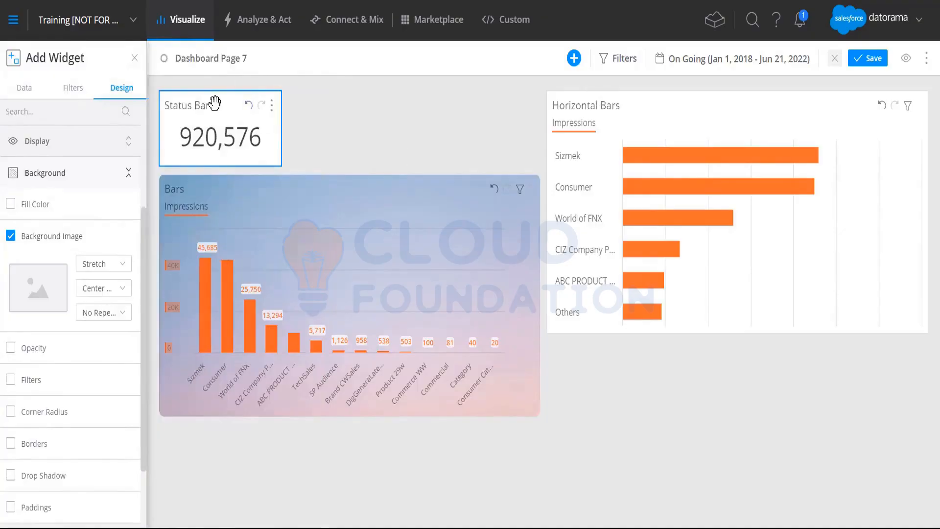
- Add a widget-level filter on Data Stream with a List of condition, including only TotalConnect (4)
left_click(71, 89)
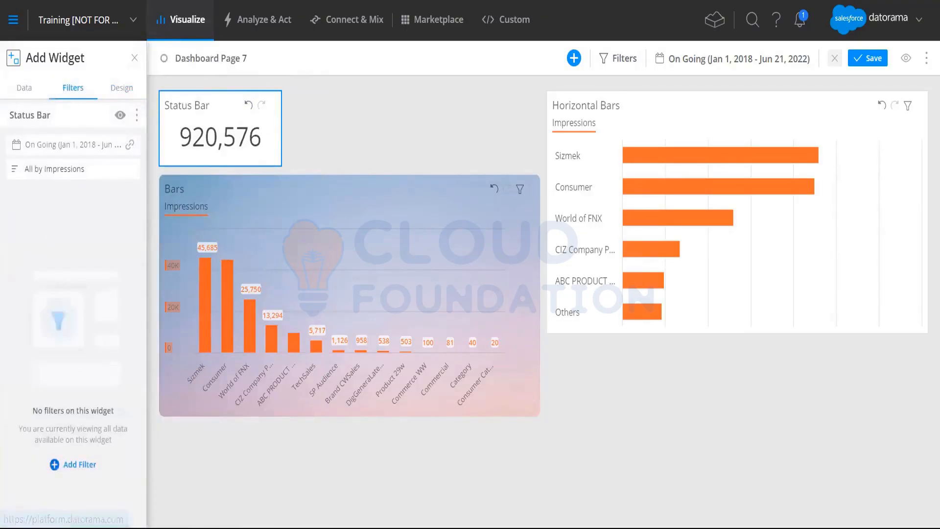
left_click(73, 465)
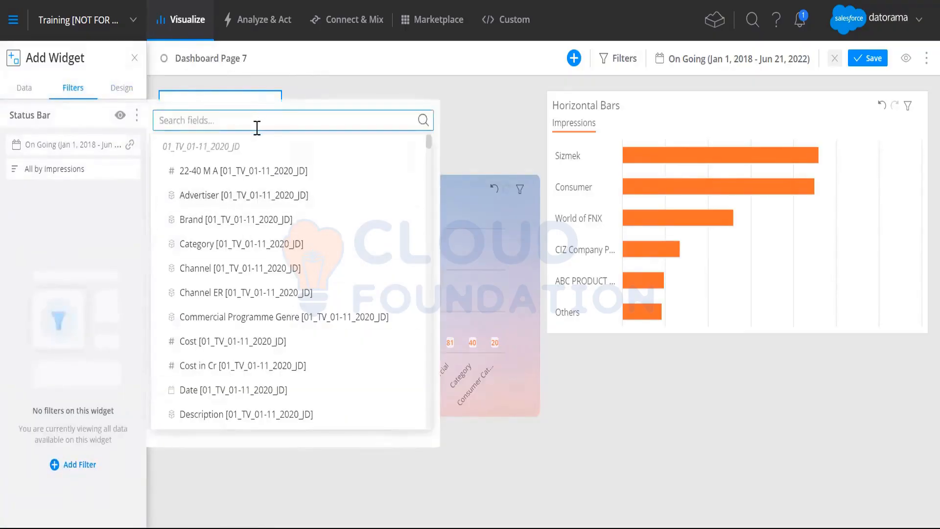
type("da")
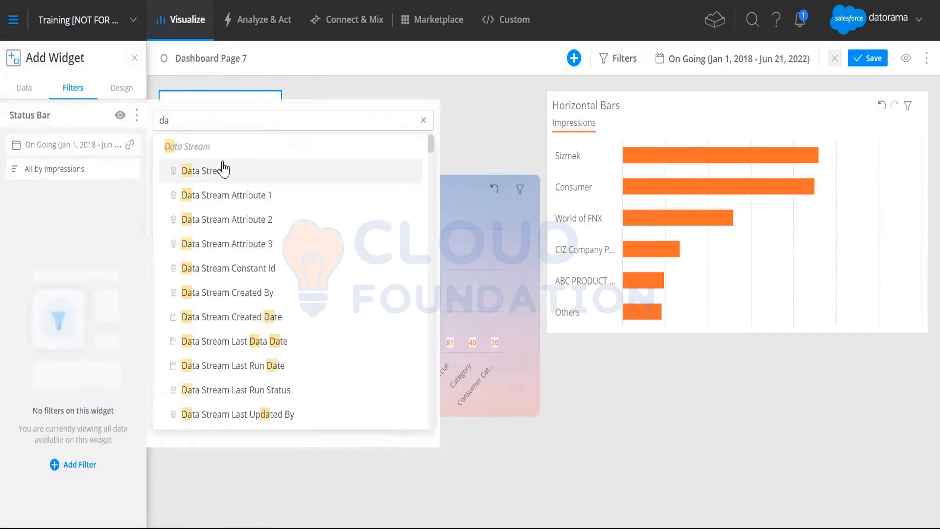
left_click(225, 168)
left_click(207, 190)
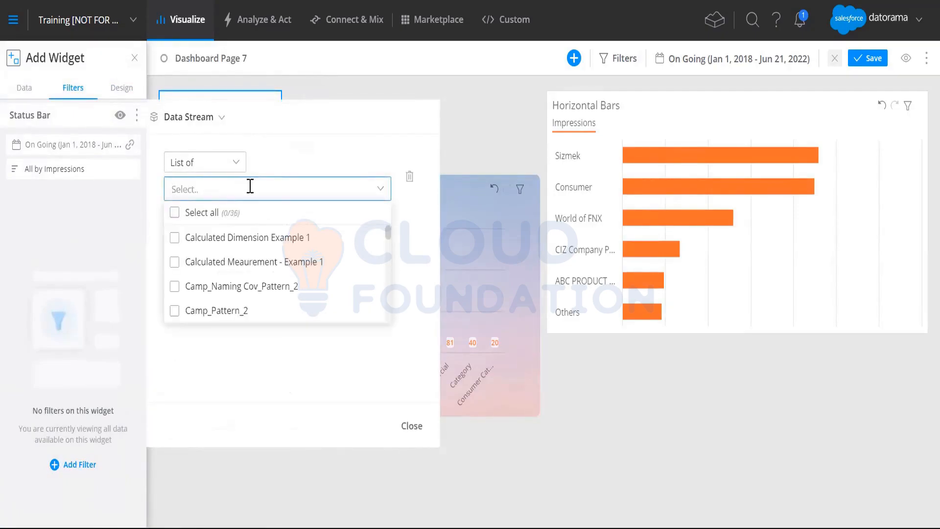
type("to")
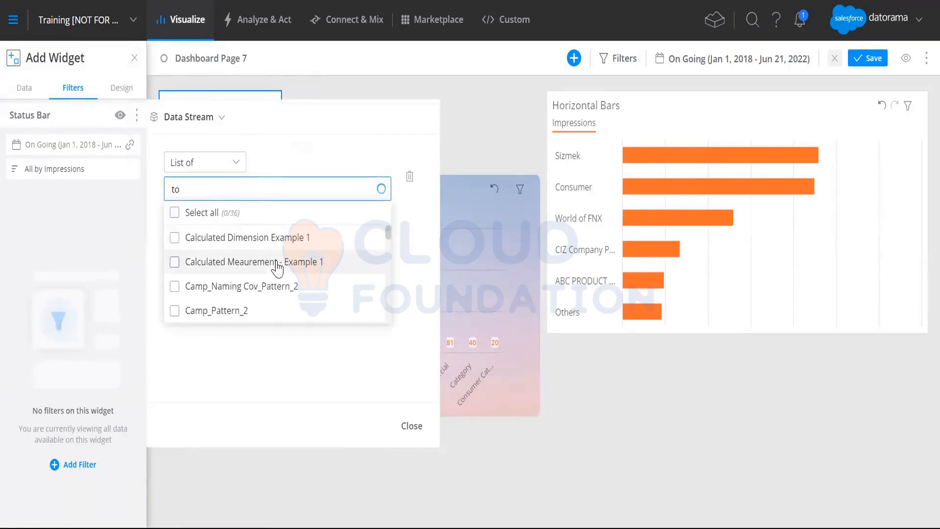
left_click(219, 312)
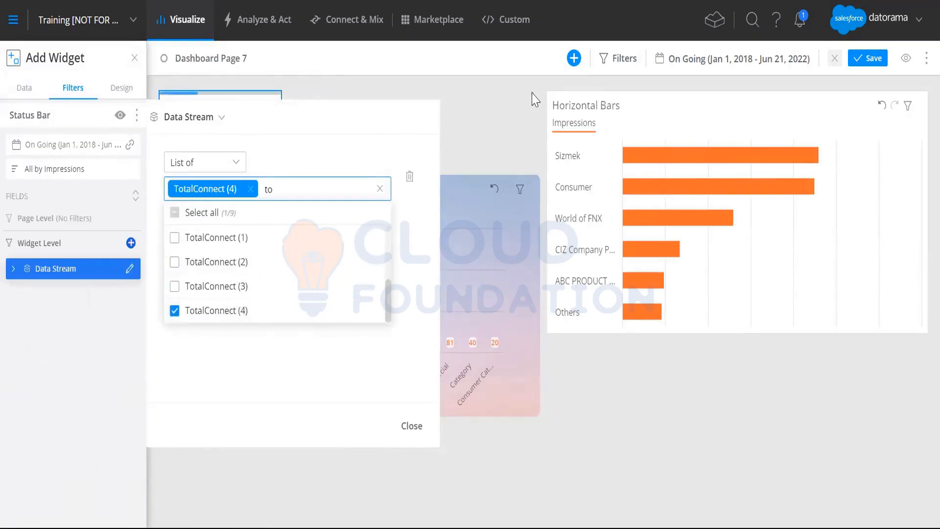
left_click(485, 116)
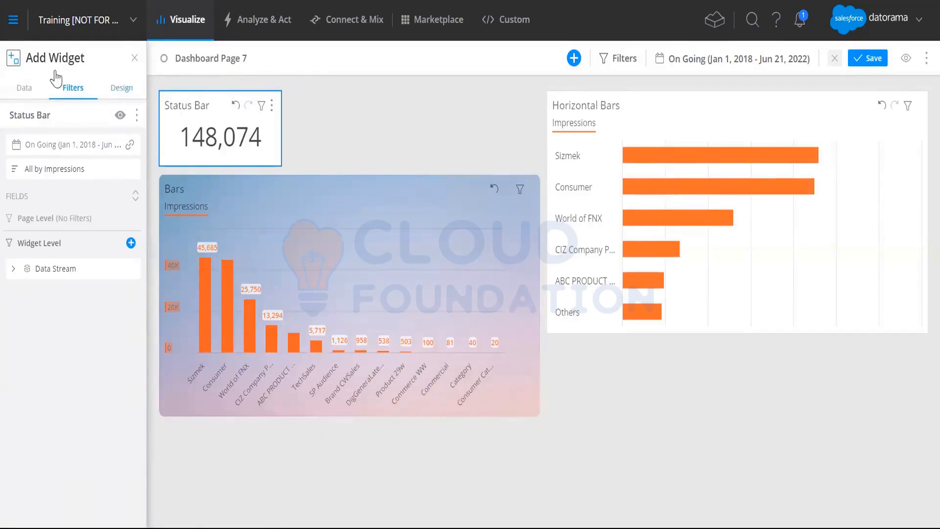
- Add the Day dimension to the Status Bar widget and widen the widget on the dashboard
left_click(25, 90)
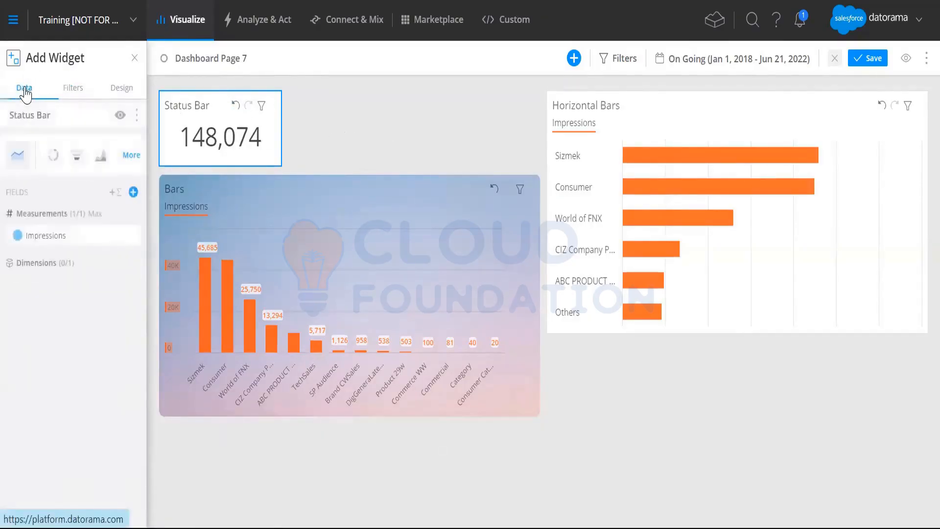
left_click(133, 192)
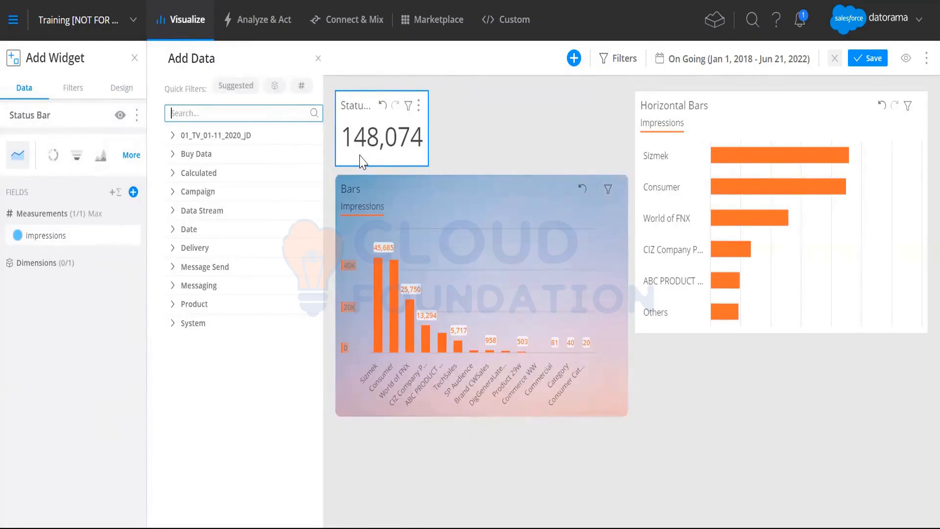
type("day")
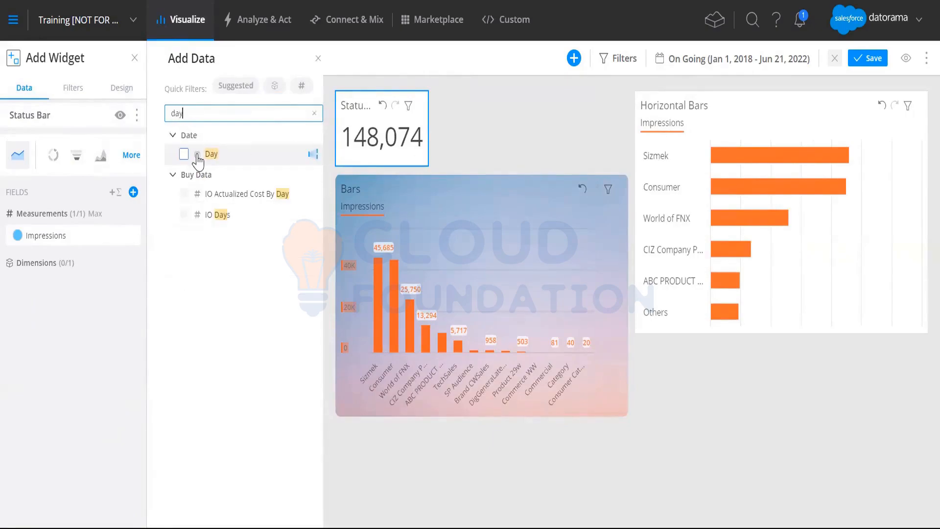
left_click(198, 157)
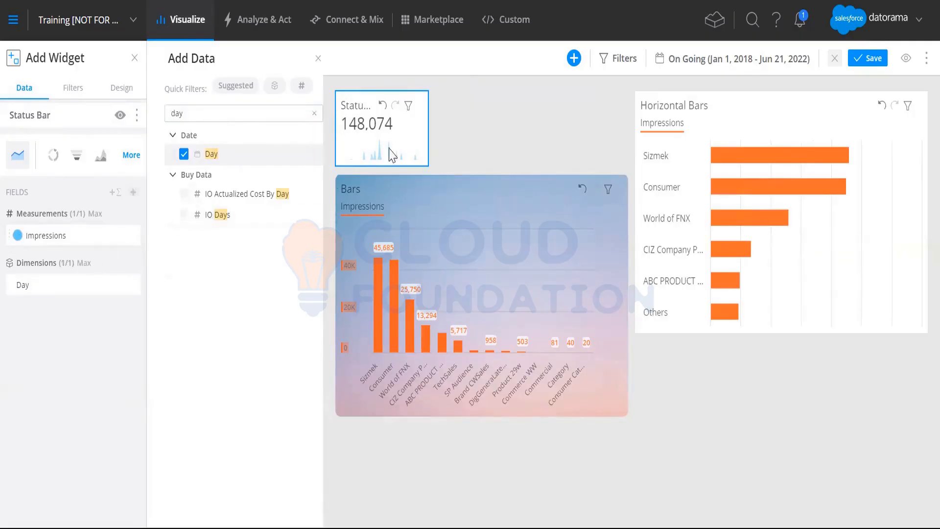
mouse_move(383, 153)
left_click_drag(424, 141, 482, 139)
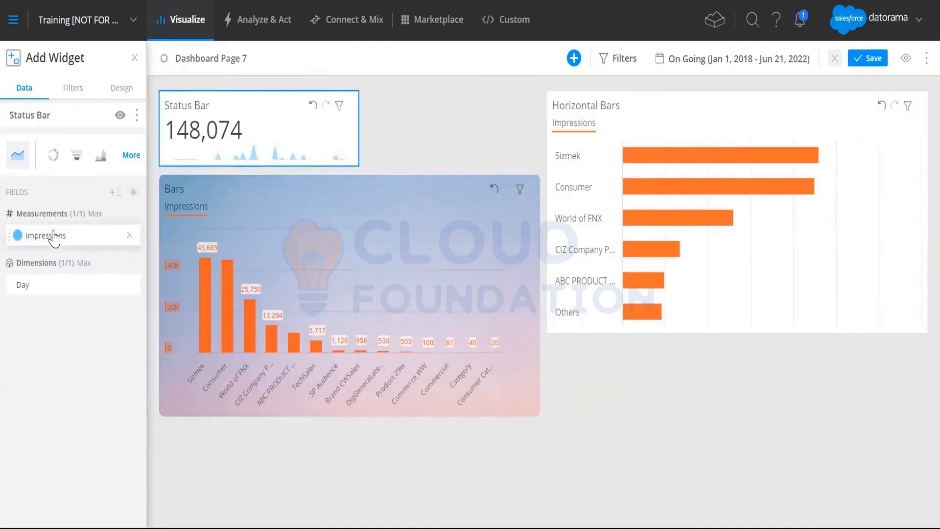
- Change the color of the Status Bar widget's Impressions measurement to orange-red #f54828
left_click(56, 237)
left_click(167, 223)
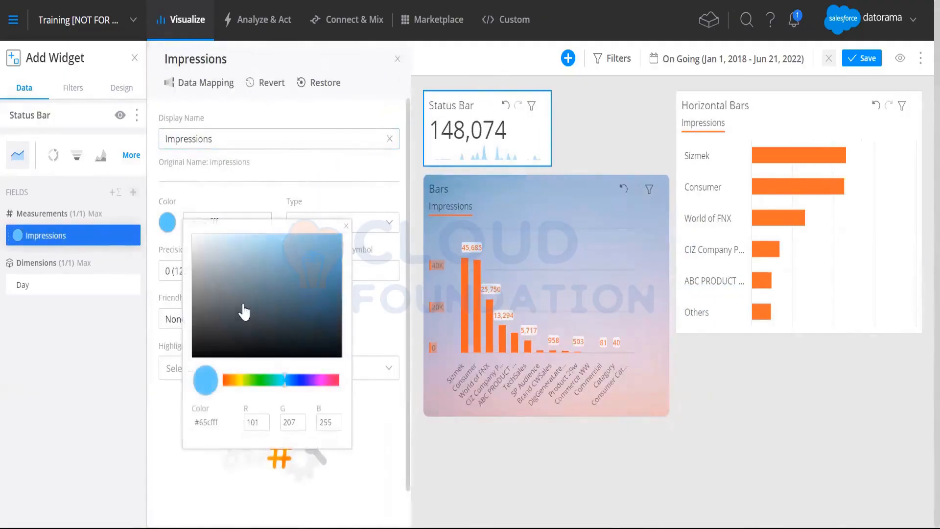
left_click(222, 384)
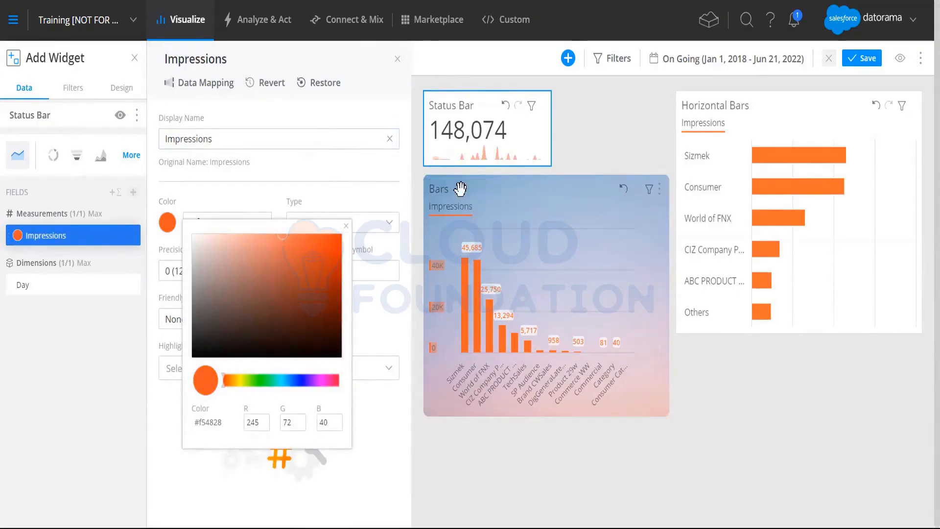
left_click(598, 153)
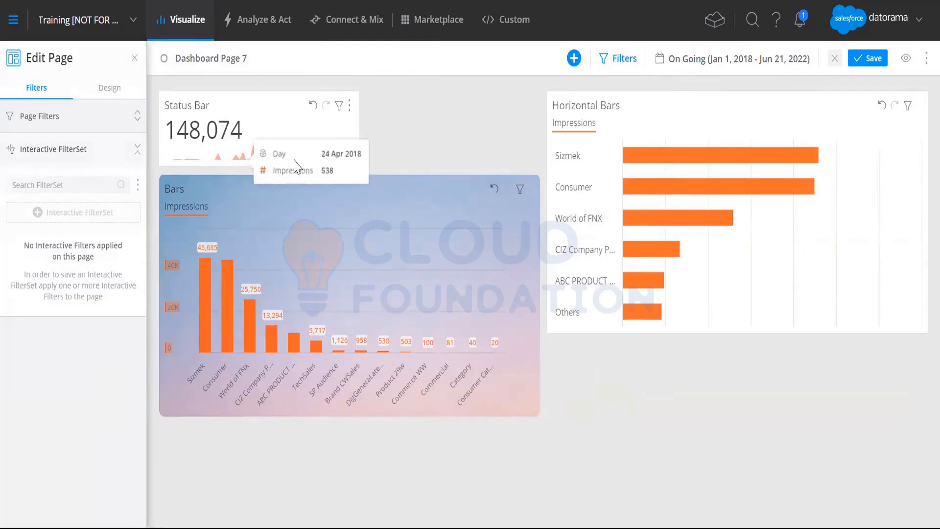
- Set the Status Bar widget's background image to the blue-to-pink gradient sky photo used on the Bars widget
left_click(274, 103)
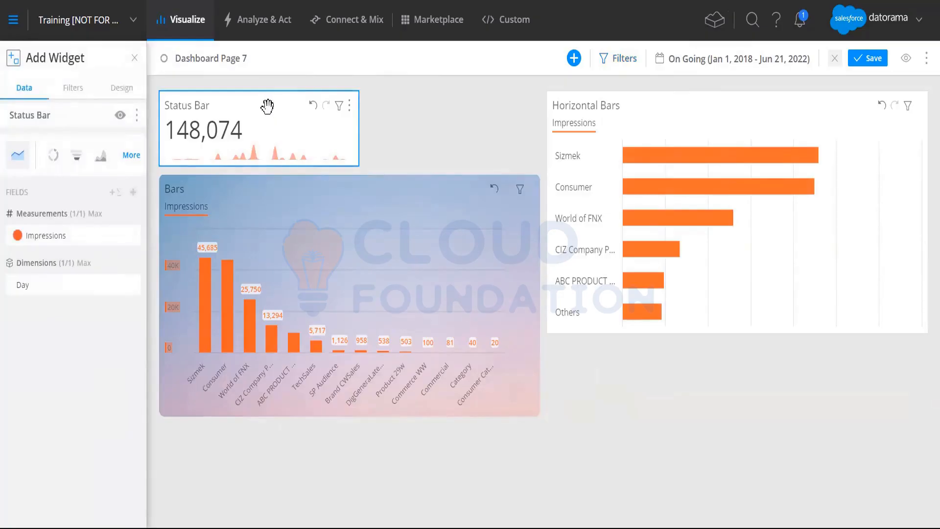
left_click(74, 89)
left_click(20, 93)
left_click(70, 92)
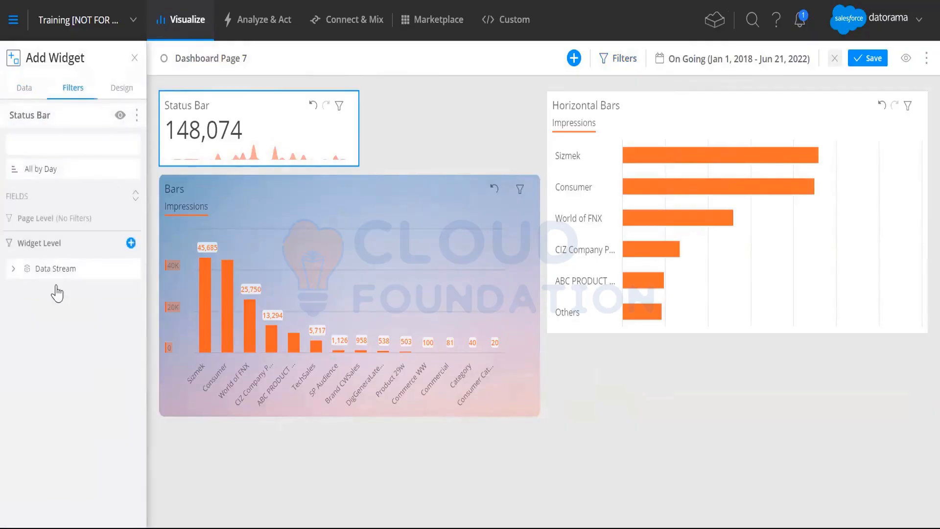
left_click(120, 92)
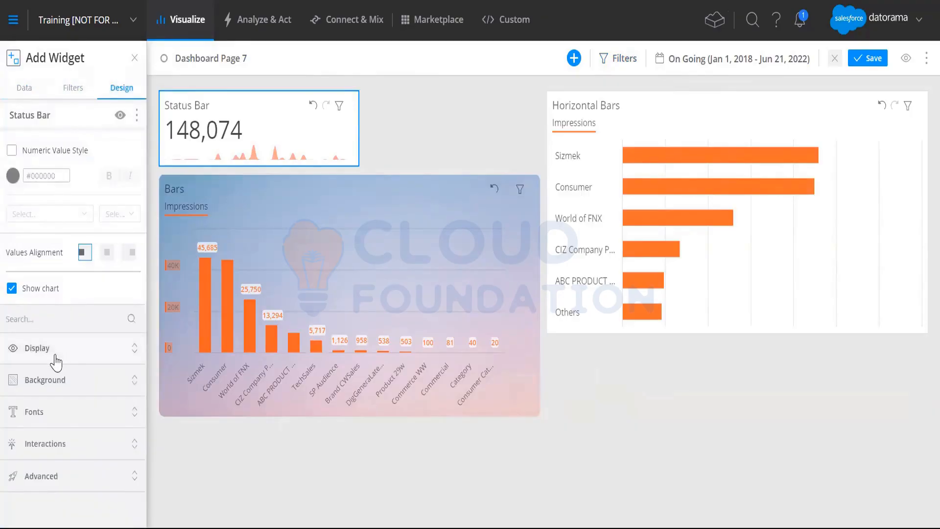
left_click(45, 380)
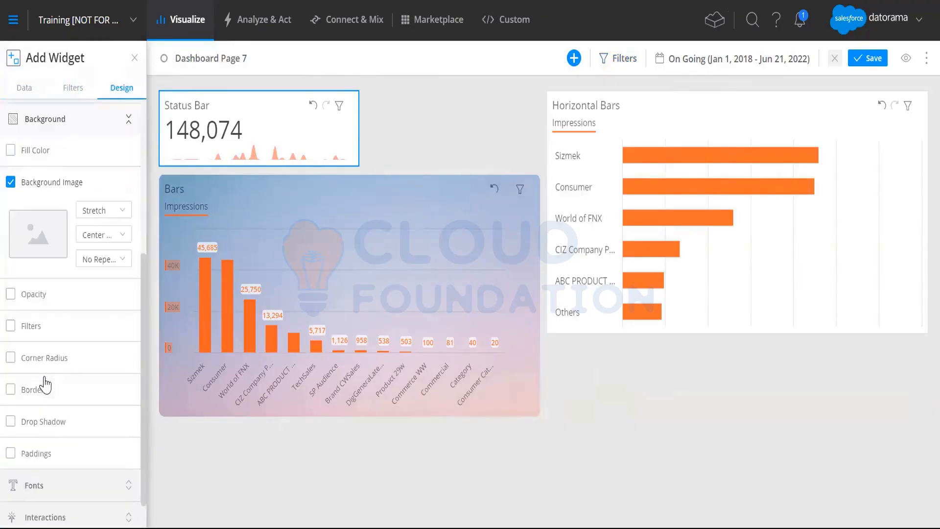
left_click(56, 243)
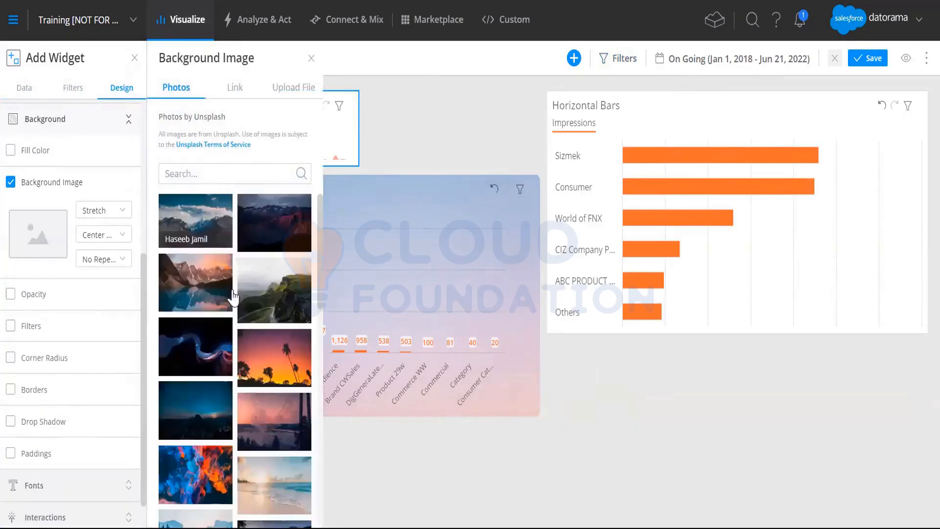
scroll(235, 312, "up", 3)
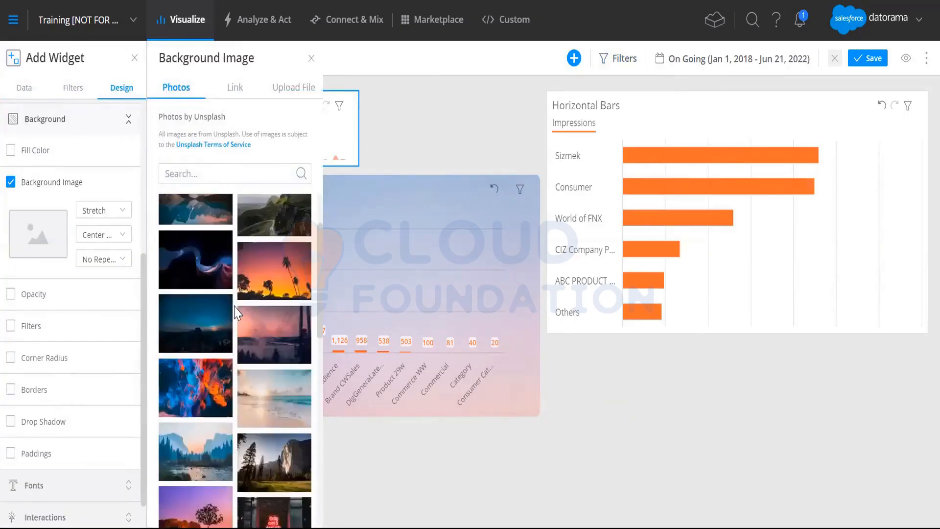
scroll(236, 313, "down", 10)
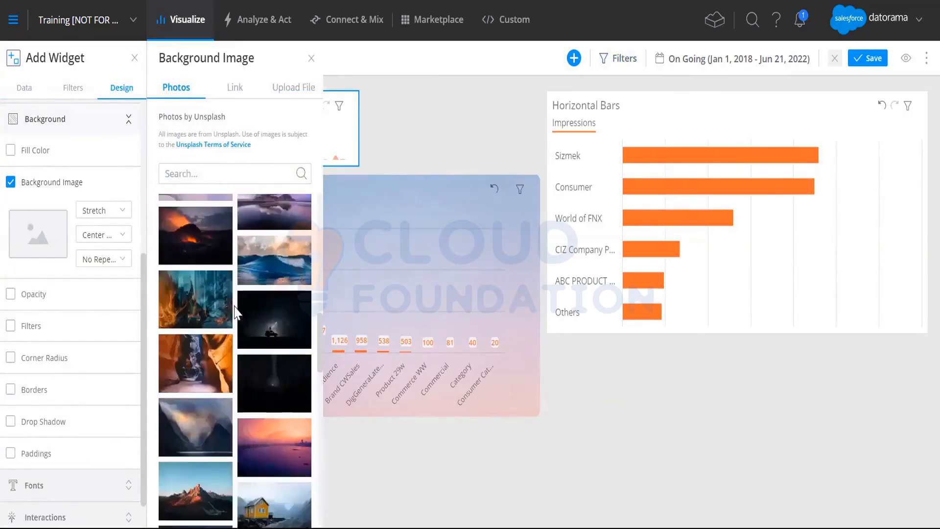
scroll(235, 312, "down", 5)
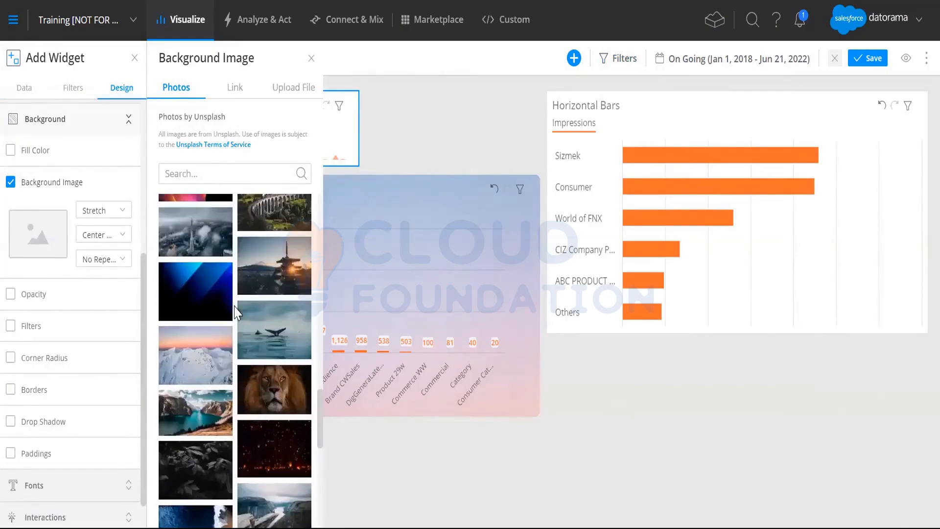
scroll(235, 312, "down", 10)
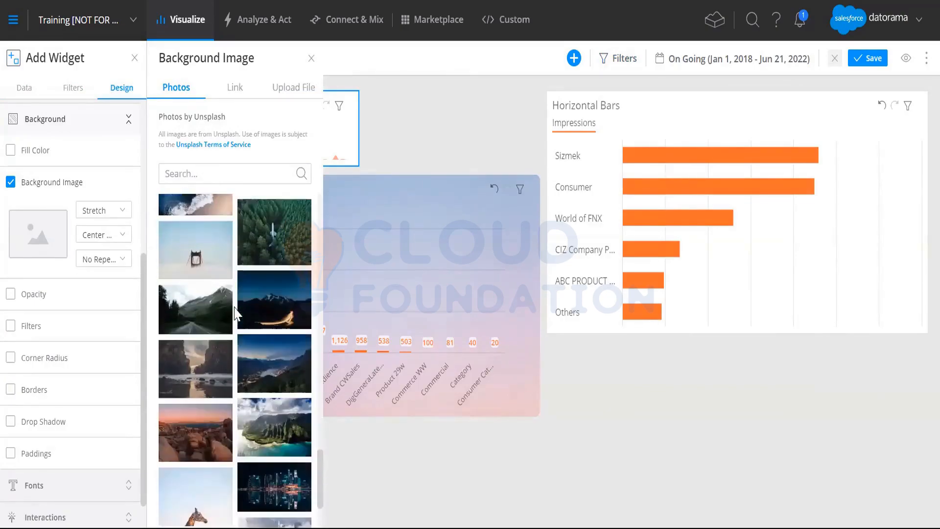
left_click(272, 435)
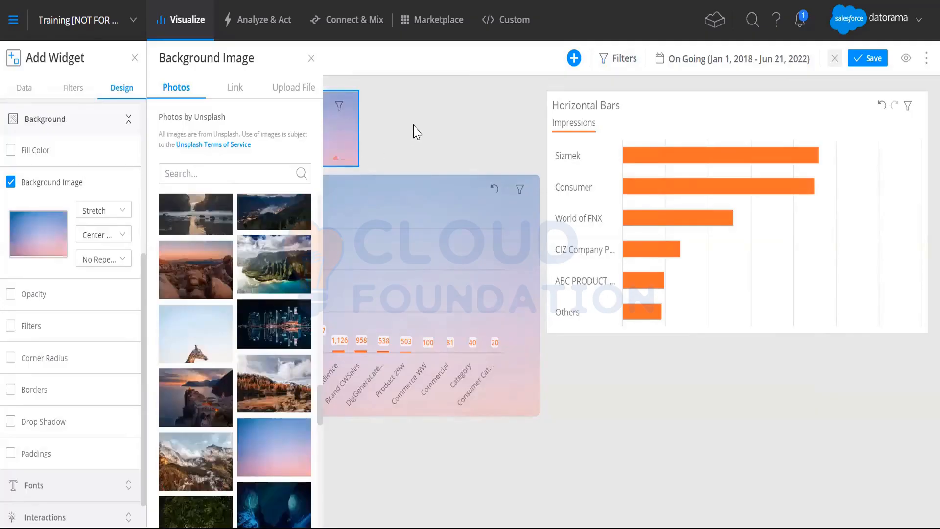
left_click(413, 132)
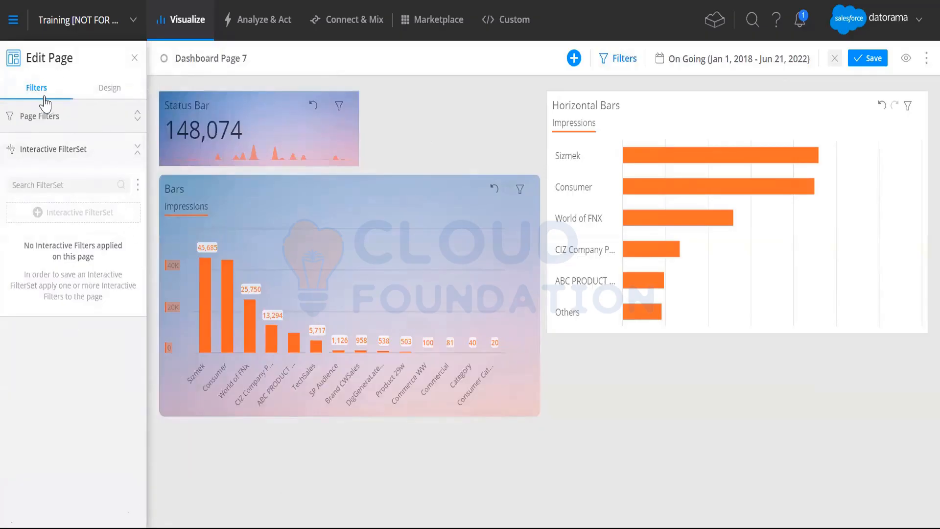
- Save the changes to Dashboard Page 7
left_click(573, 58)
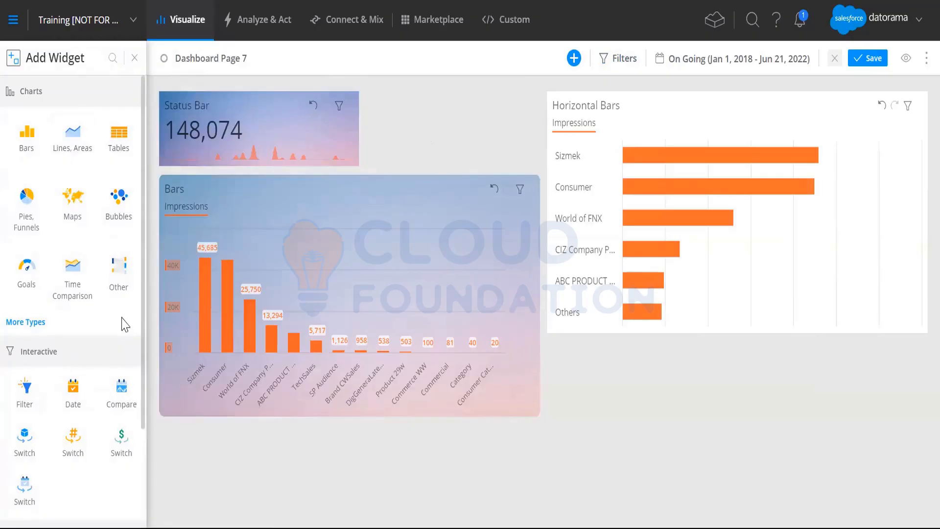
left_click(871, 59)
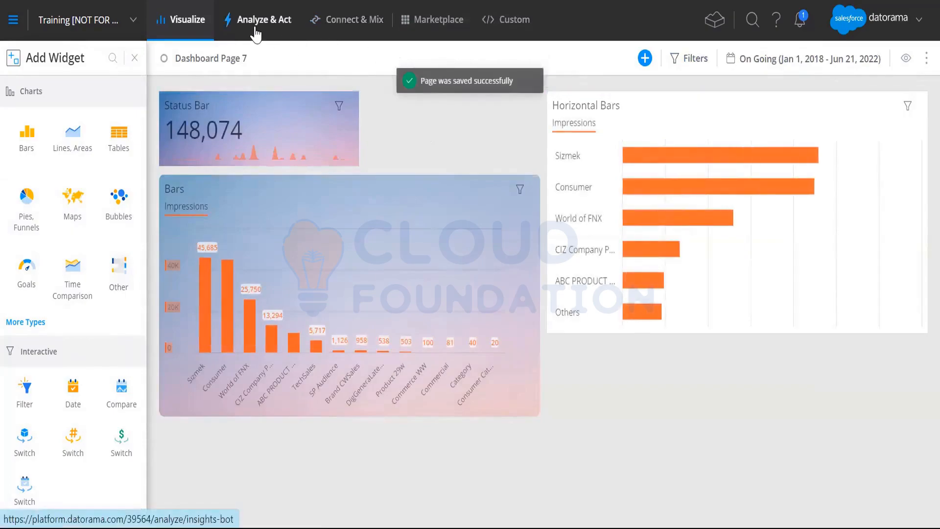
- Open the existing Impressions goal from the Goals list and review its general settings
left_click(344, 31)
left_click(288, 24)
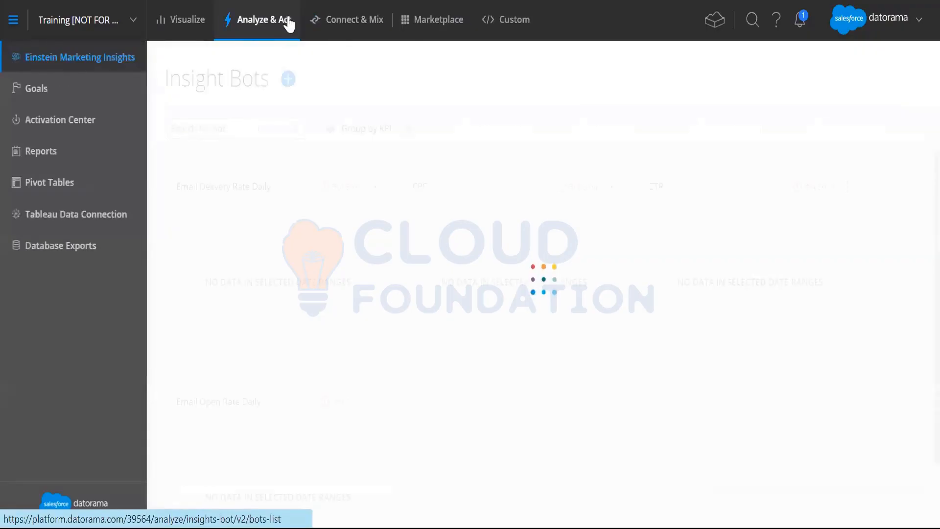
left_click(46, 93)
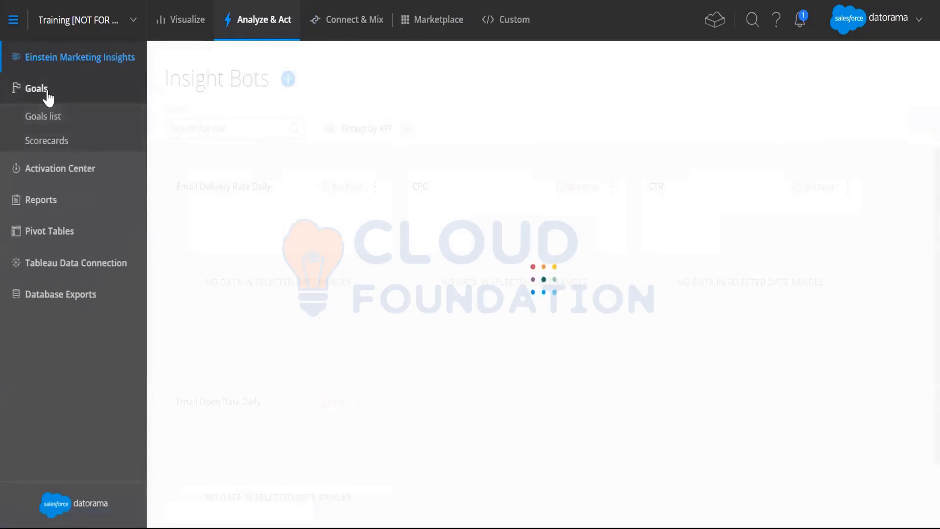
left_click(47, 120)
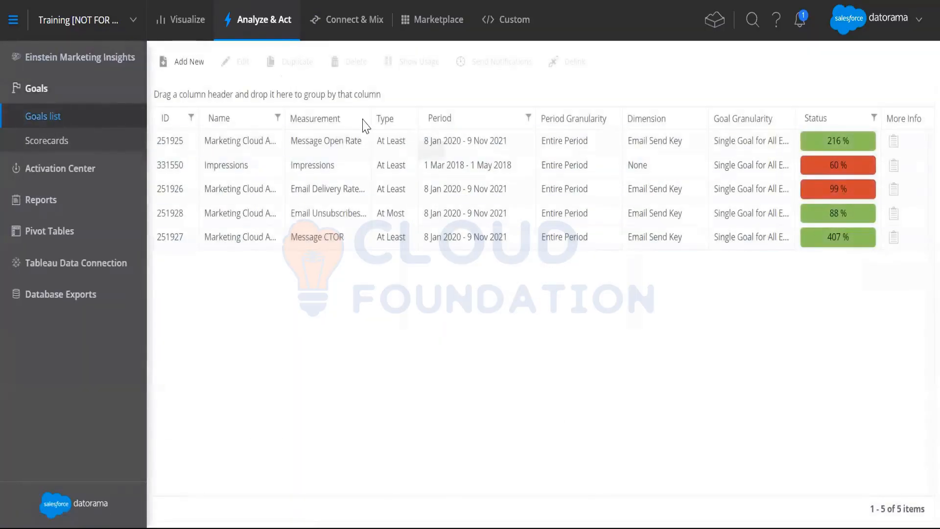
left_click(267, 213)
left_click_drag(252, 249, 582, 284)
double_click(506, 172)
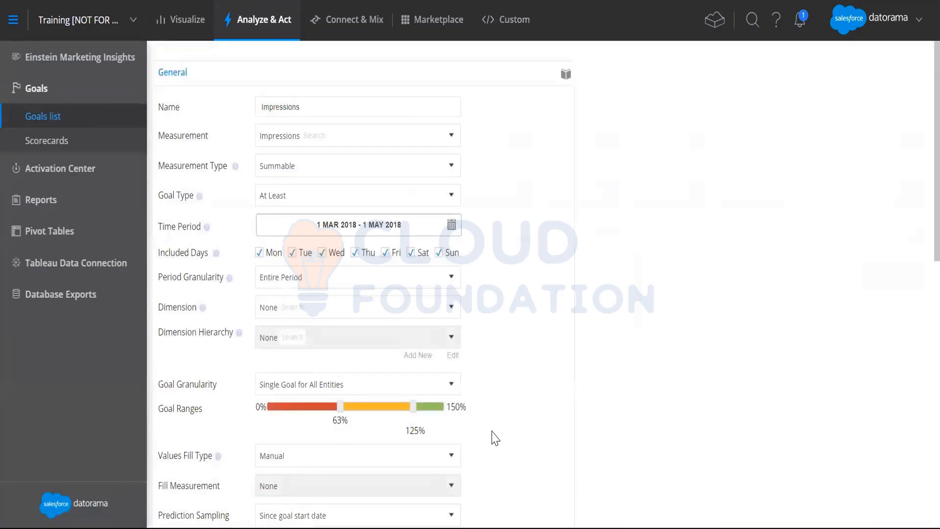
left_click(365, 110)
scroll(396, 247, "down", 1)
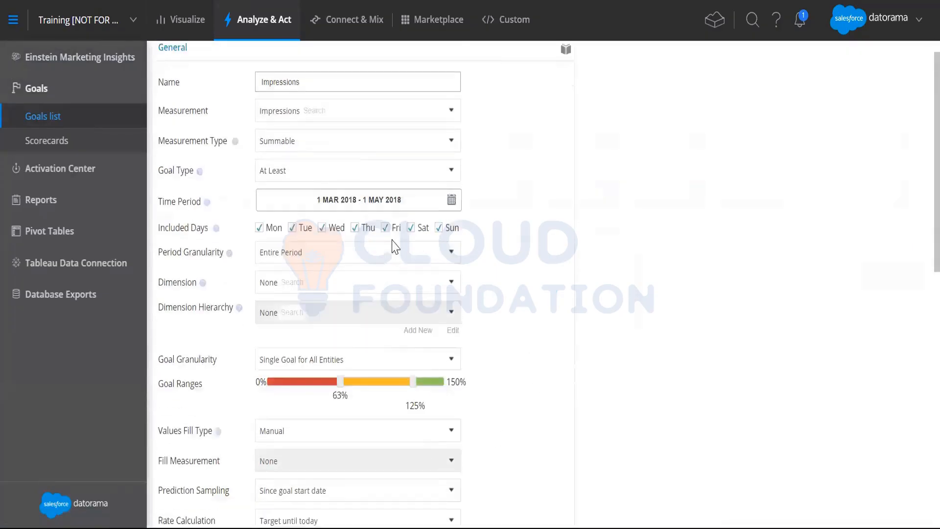
scroll(396, 247, "down", 4)
scroll(392, 246, "up", 5)
- Duplicate the browser tab and start a new goal from the Goals list in the copy
right_click(119, 0)
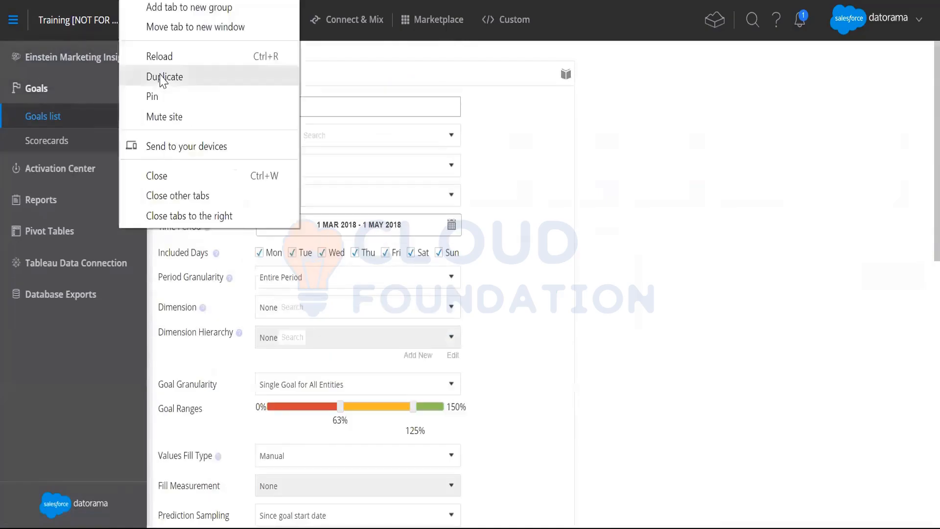
left_click(163, 78)
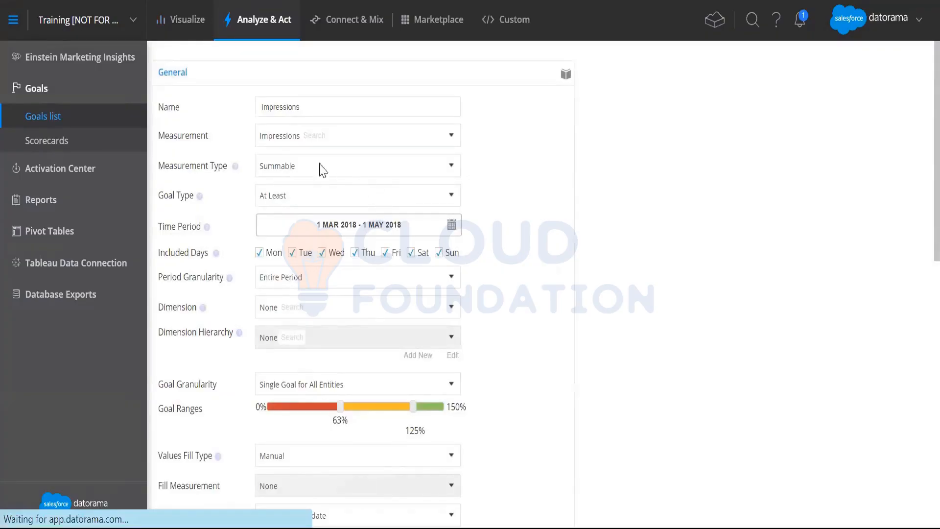
left_click(268, 23)
left_click(85, 97)
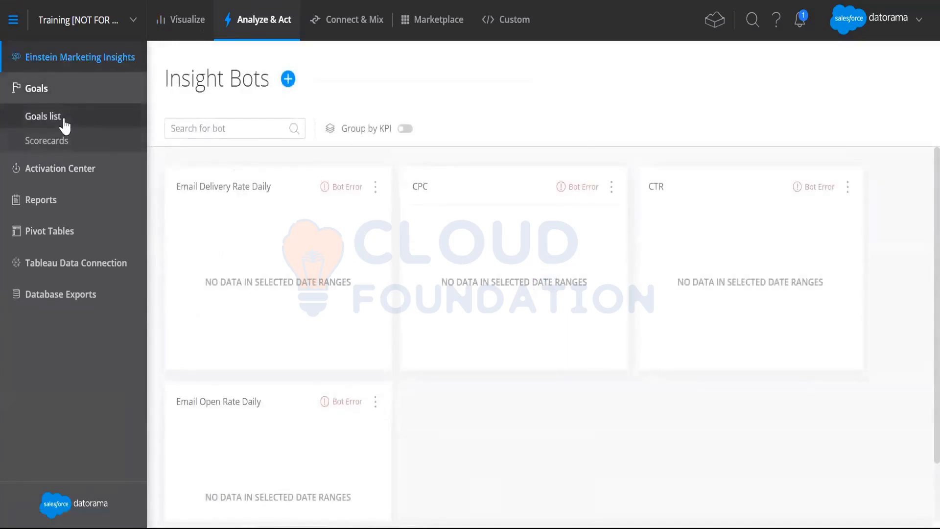
left_click(64, 120)
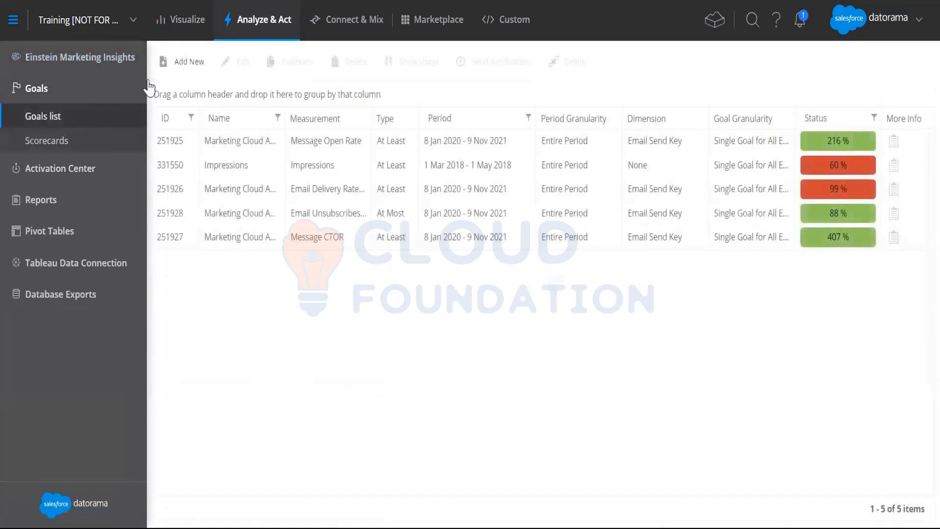
left_click(185, 64)
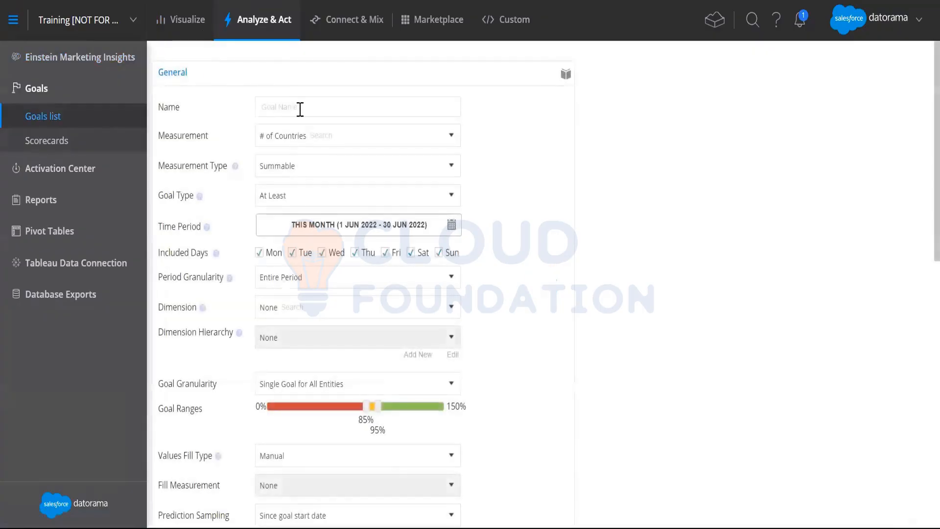
- Name the new goal Clicks and choose Clicks as its measurement
left_click(296, 106)
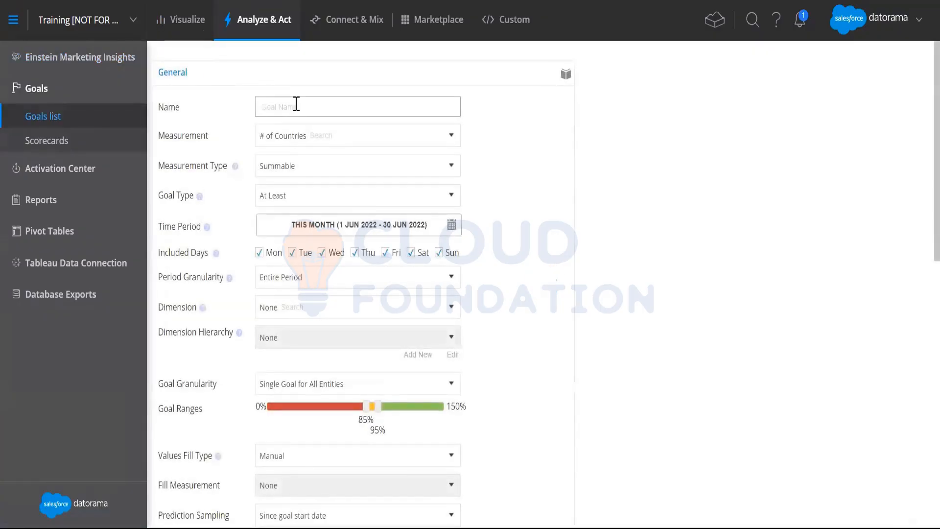
type("Clicks")
left_click(315, 132)
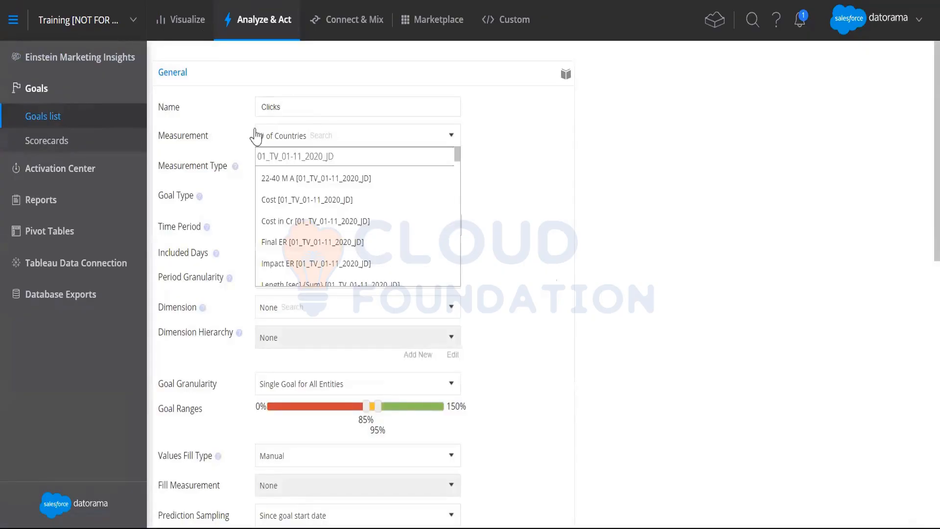
type("click")
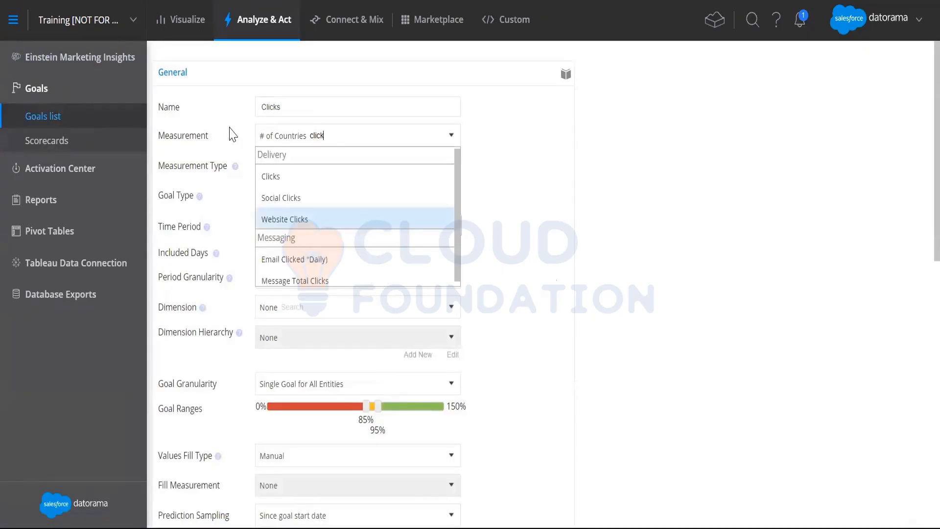
left_click(270, 176)
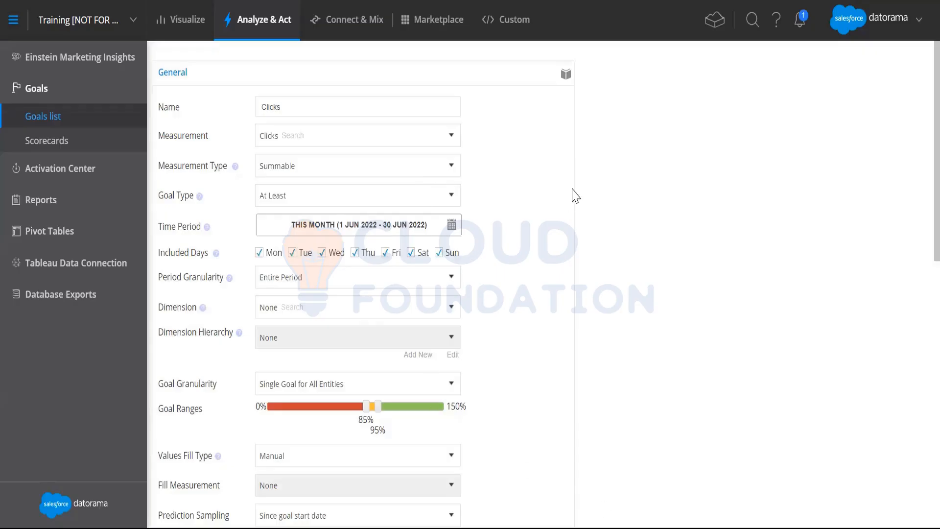
- Switch to the display report workbook in Excel and check the first and last dates in the Day column
left_click(366, 228)
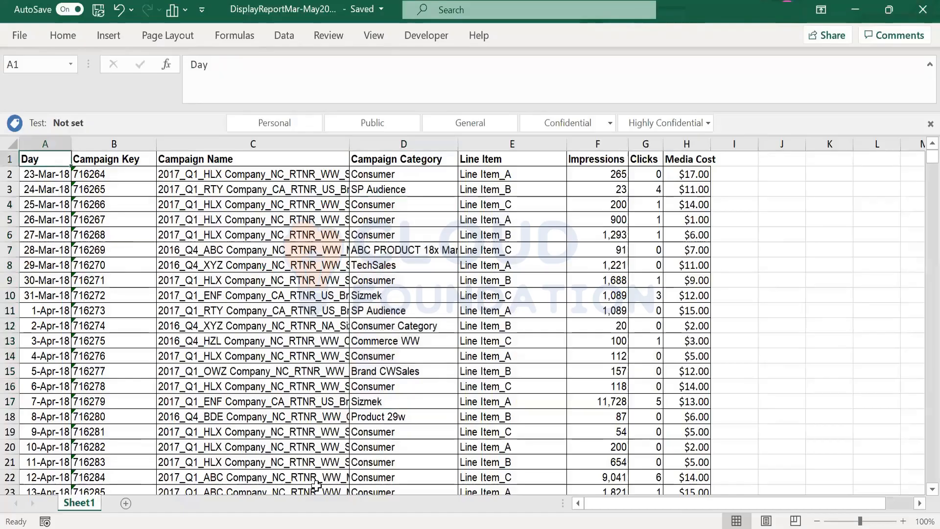
key("ctrl+Down")
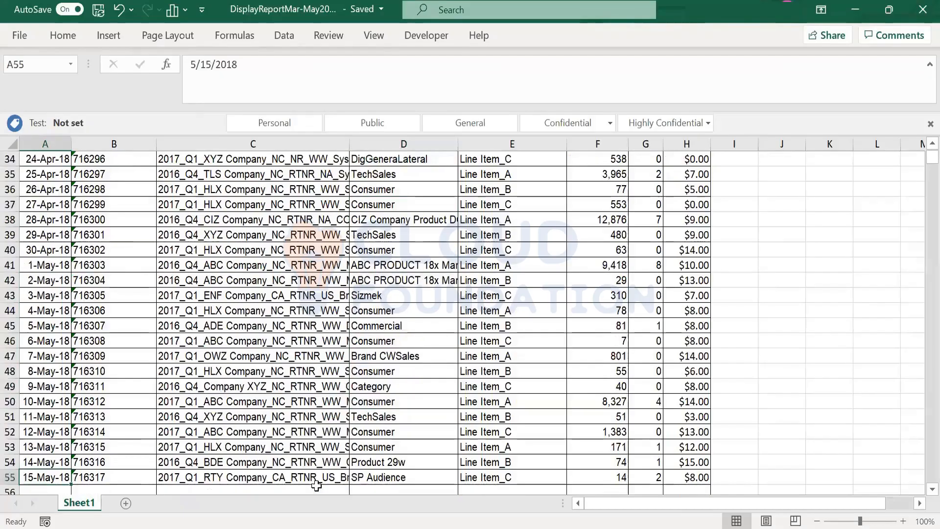
key("ctrl+Up")
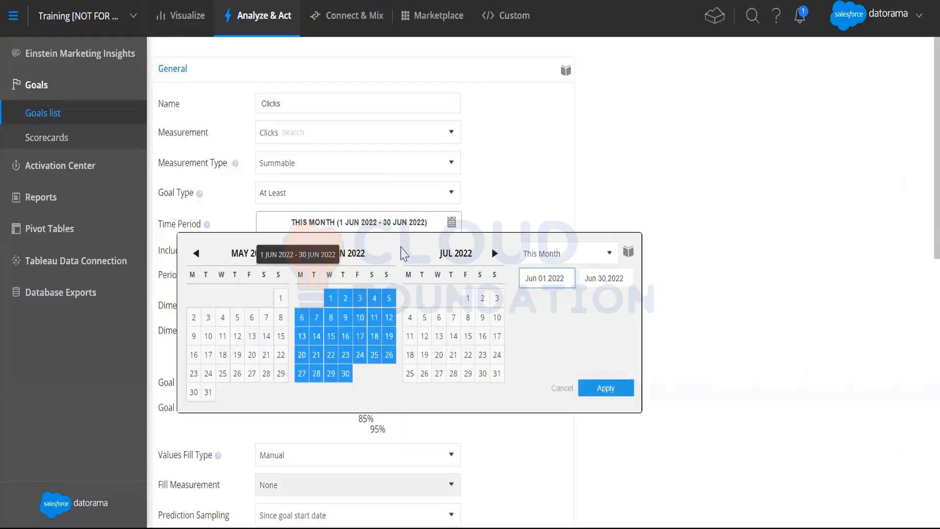
- Return to the Clicks goal in Datorama and set its time period to a custom range from 1 Mar 2018 to 1 Mar 2022
left_click(196, 252)
left_click(195, 253)
left_click(196, 252)
left_click(195, 252)
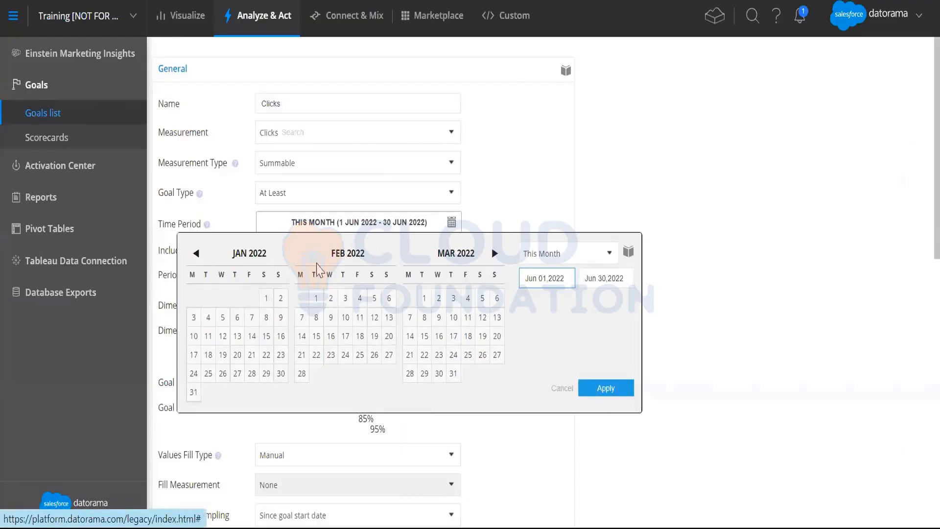
left_click(423, 297)
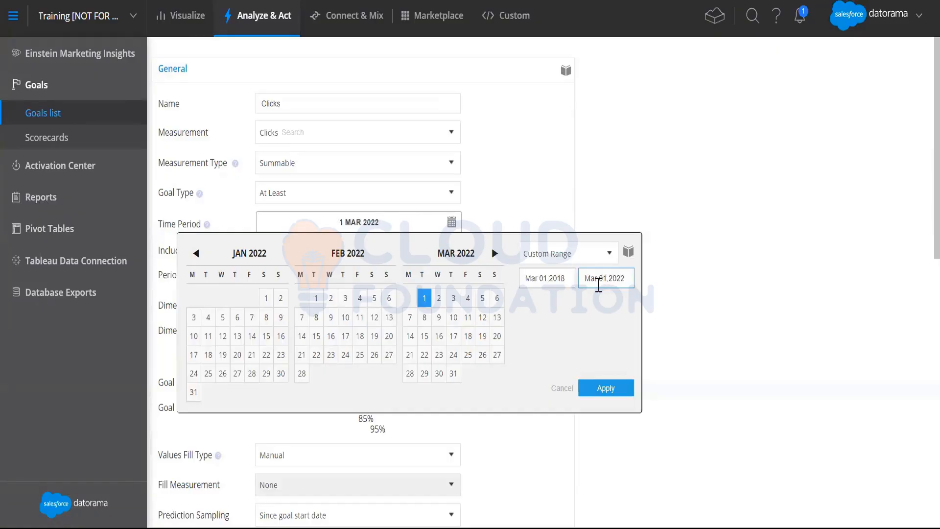
left_click(598, 285)
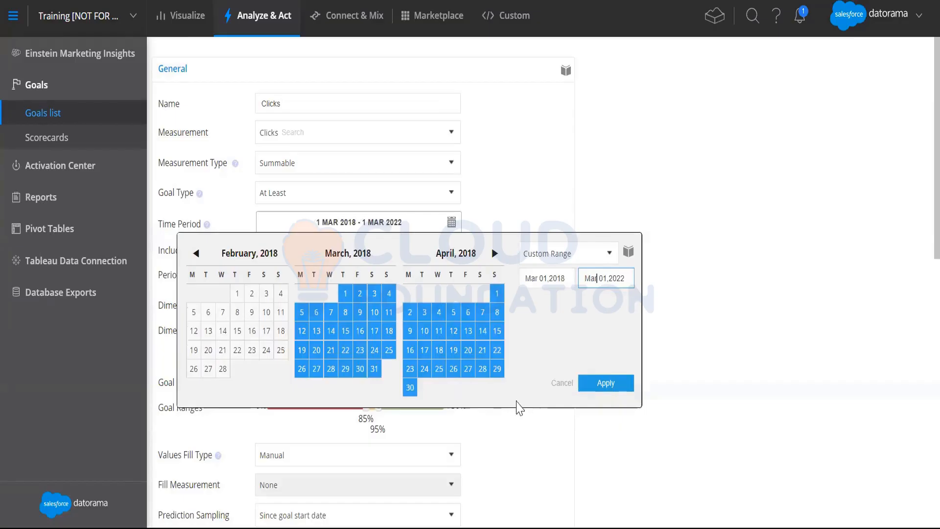
left_click(610, 389)
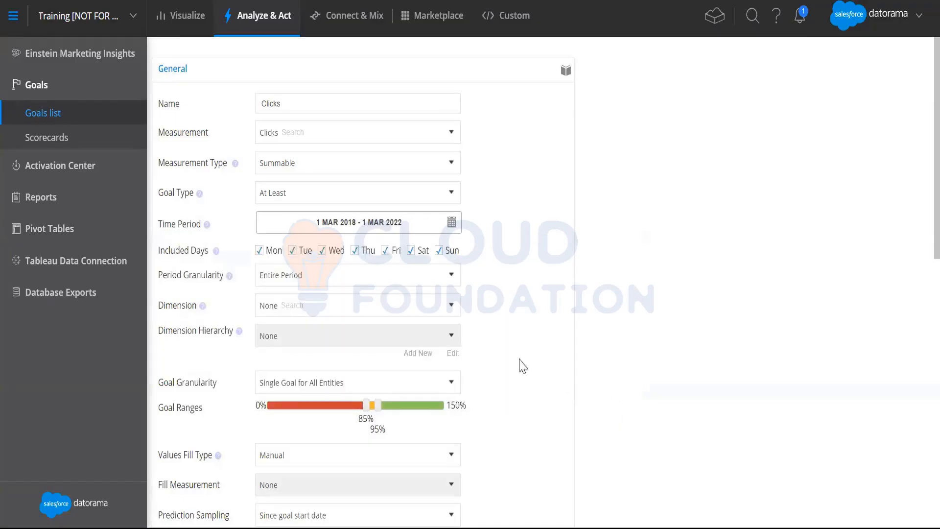
- Change the Clicks goal's time period to the custom range 1 Mar 2018 to 30 Apr 2018 and apply it
left_click(397, 228)
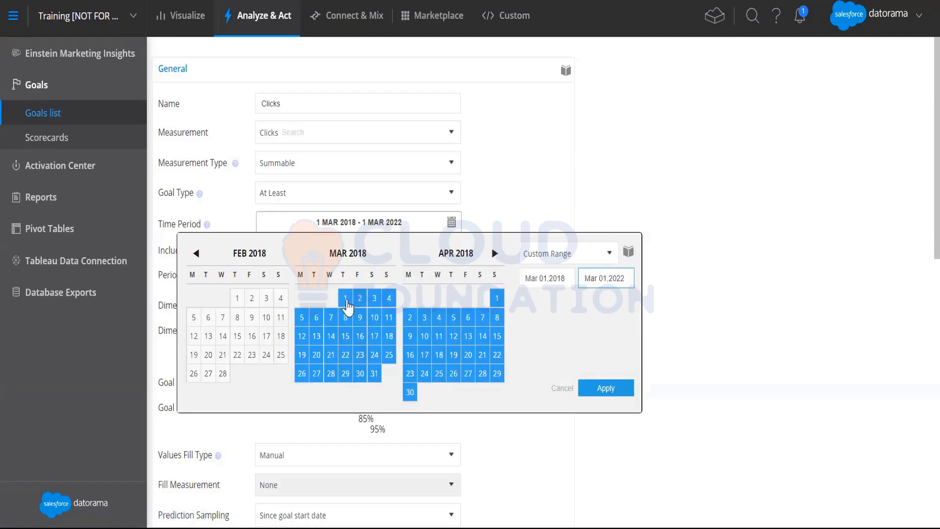
left_click(345, 297)
left_click(411, 392)
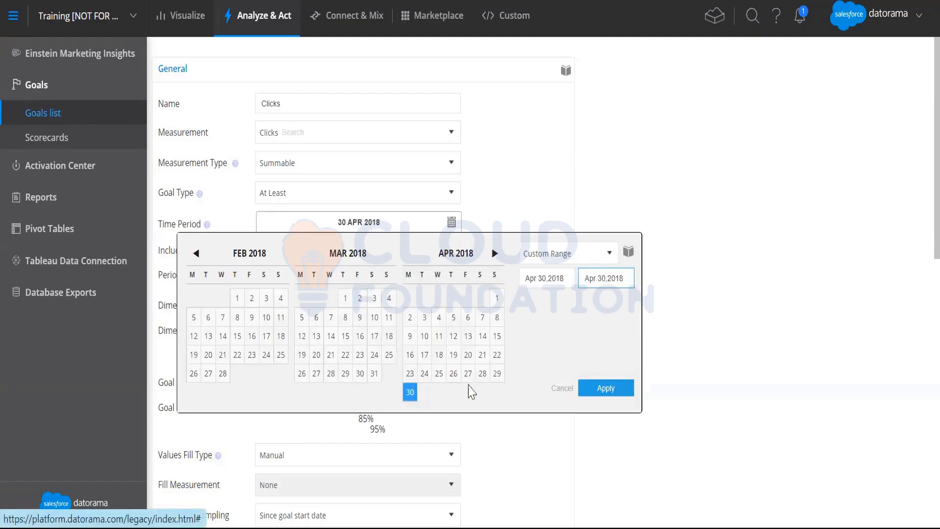
left_click(345, 298)
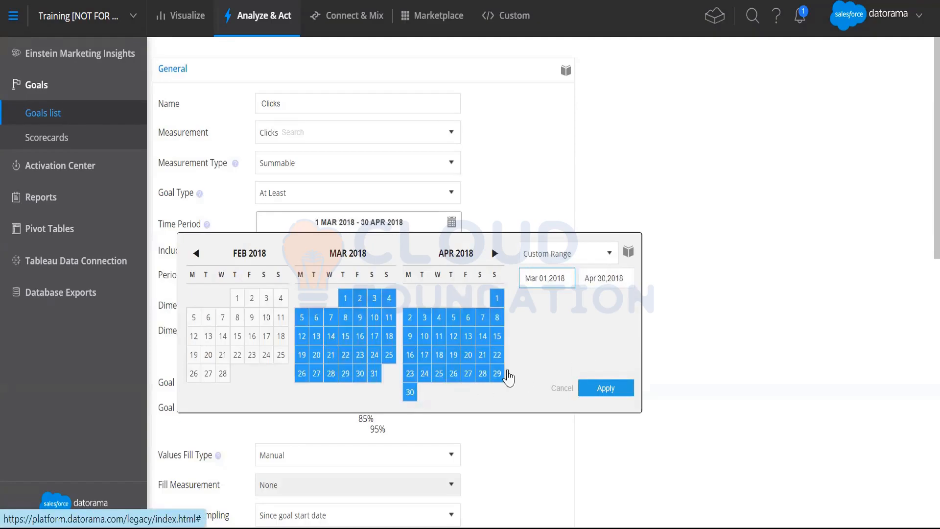
left_click(608, 389)
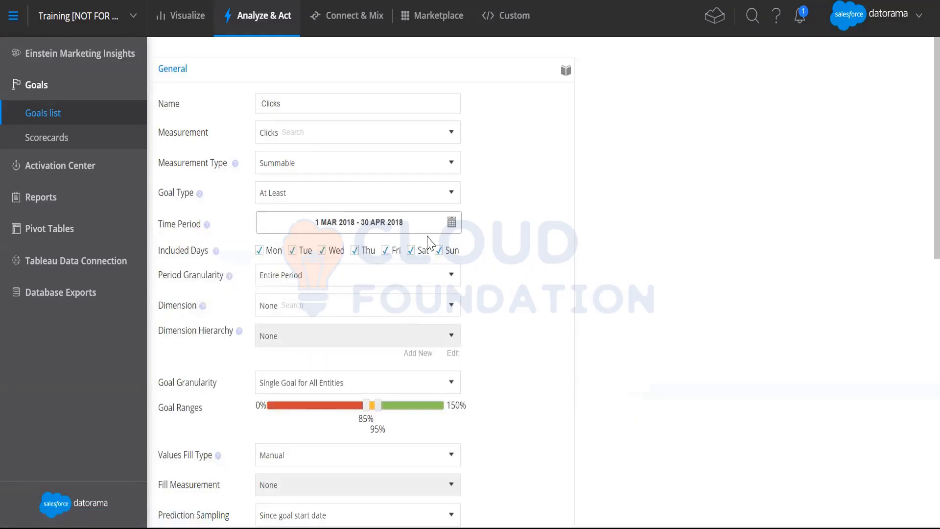
- Set the goal range thresholds of the Clicks goal to 79% and 132%
scroll(433, 245, "down", 5)
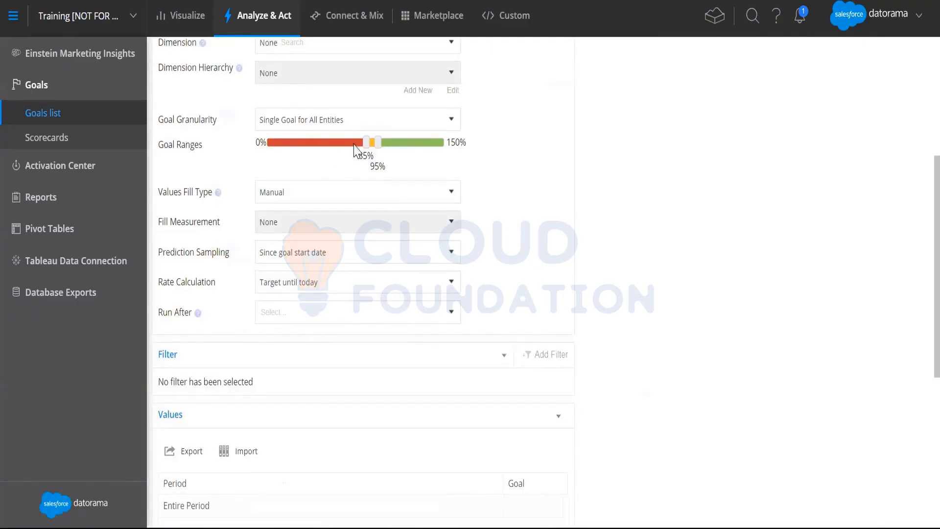
mouse_move(367, 143)
left_mouse_down()
mouse_move(325, 151)
mouse_move(359, 149)
left_mouse_up()
left_click_drag(377, 143, 424, 155)
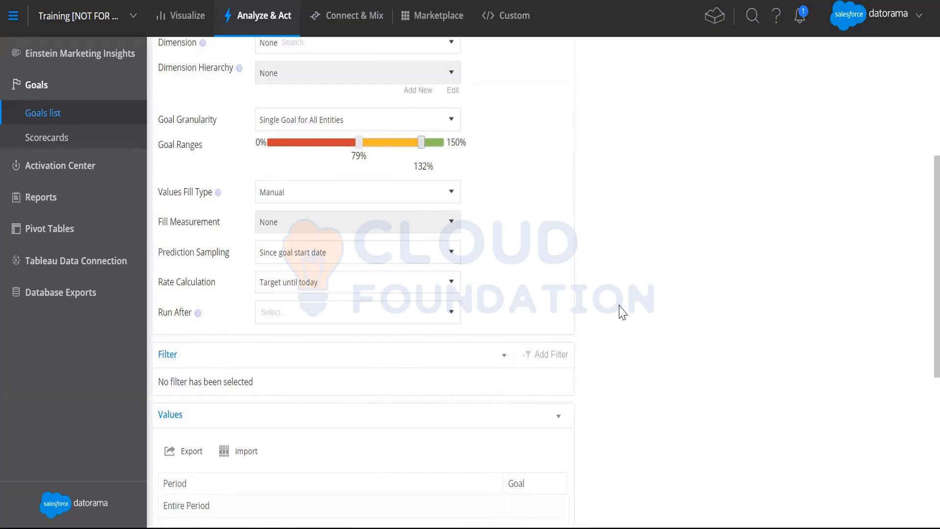
- Open the Entire Period goal value for editing and review the goal's general settings
scroll(630, 310, "down", 4)
scroll(612, 312, "up", 2)
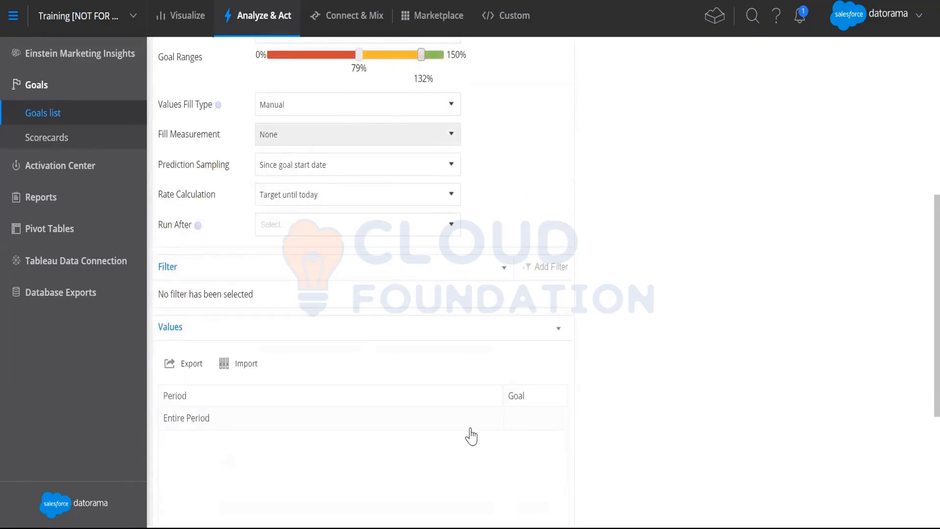
left_click(532, 418)
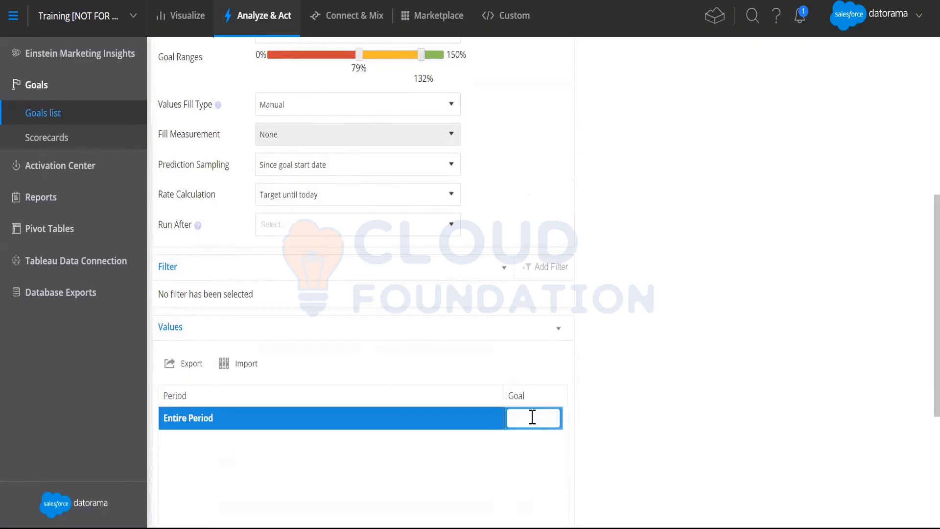
scroll(419, 294, "up", 7)
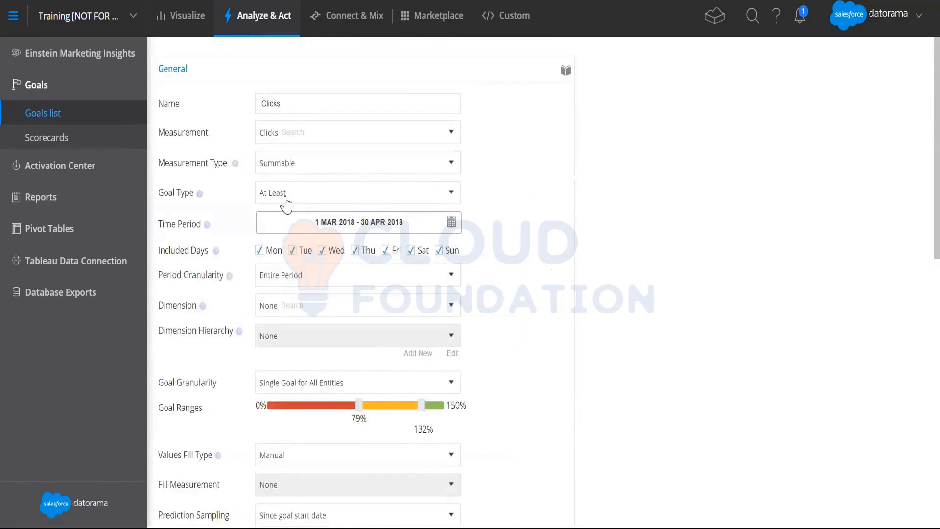
scroll(486, 356, "down", 10)
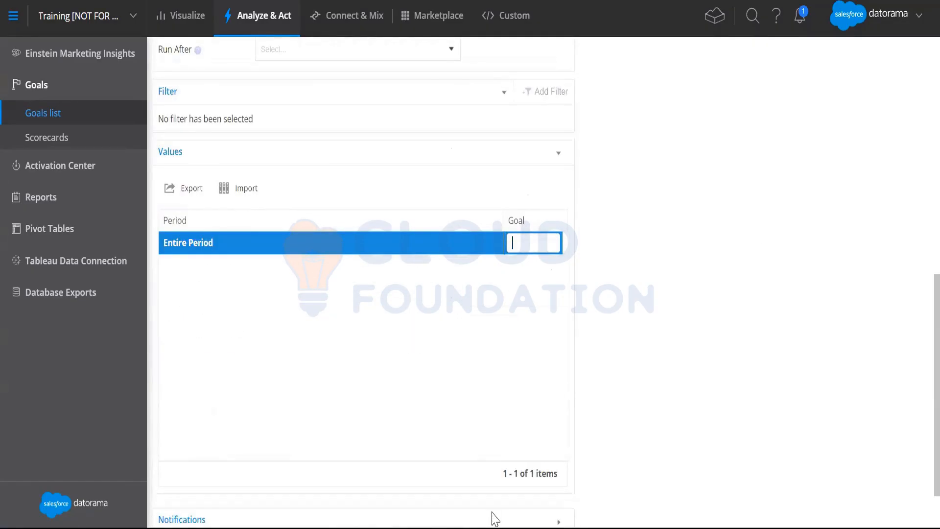
- Switch to the display report workbook in Excel and check the sum of the Clicks column
key("alt+Tab")
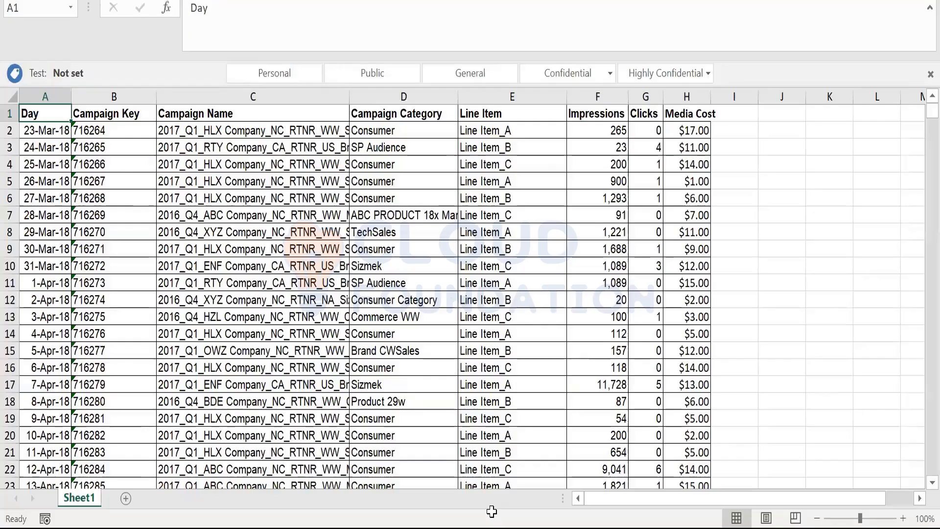
key("Right")
key("Right")
key("Right")
key("Right")
key("Right")
key("Right")
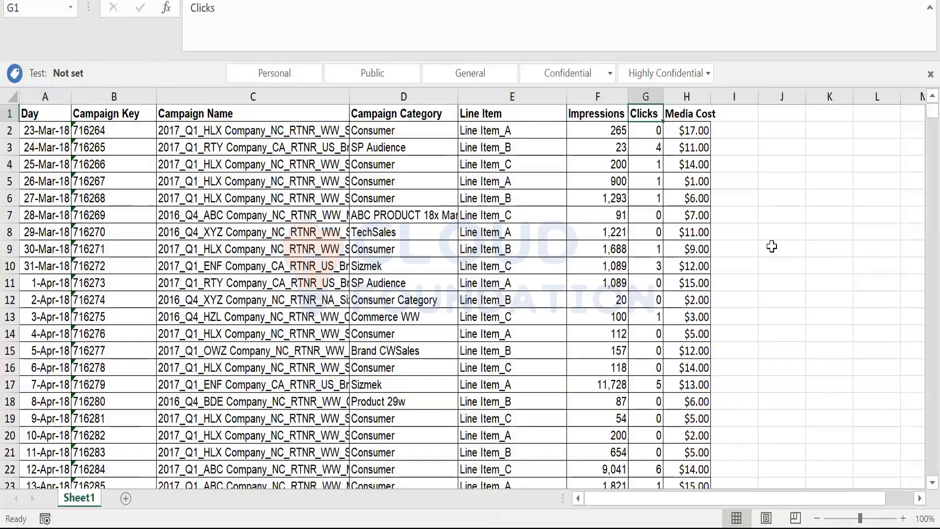
key("ctrl+shift+Down")
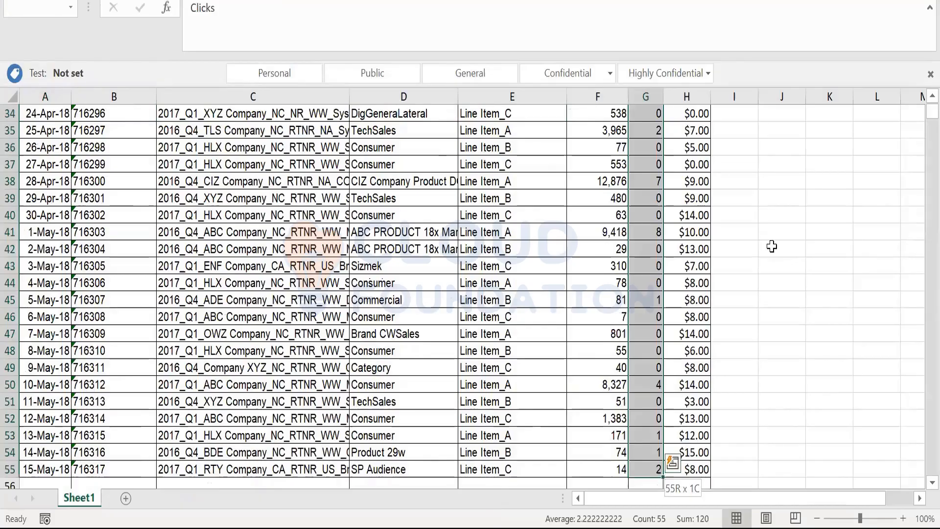
key("ctrl+shift+Up")
key("Left")
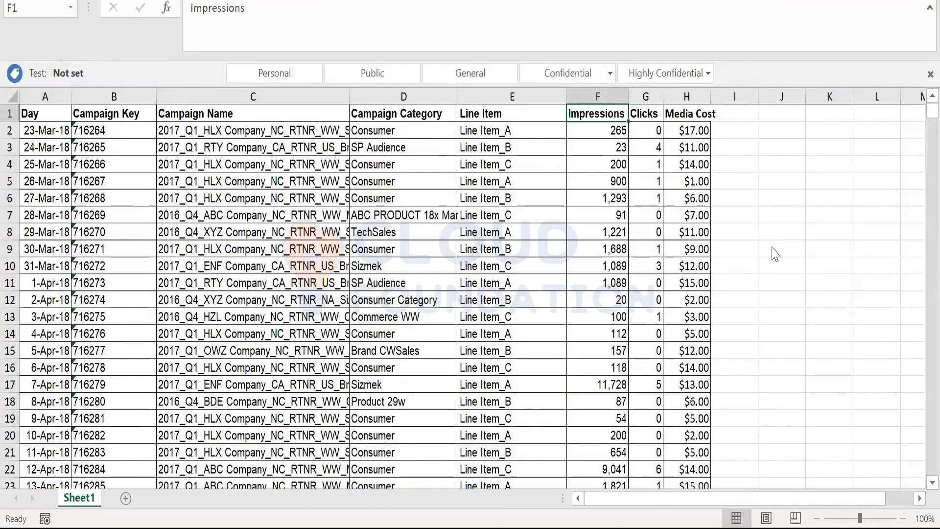
- Return to the Clicks goal in Datorama, set its Entire Period goal value to 20, and save the goal
key("alt+Tab")
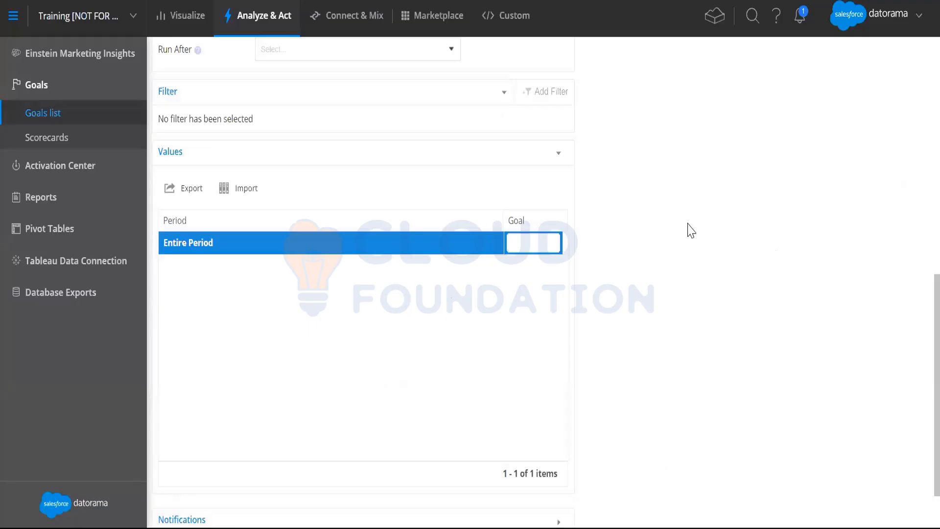
scroll(575, 197, "up", 10)
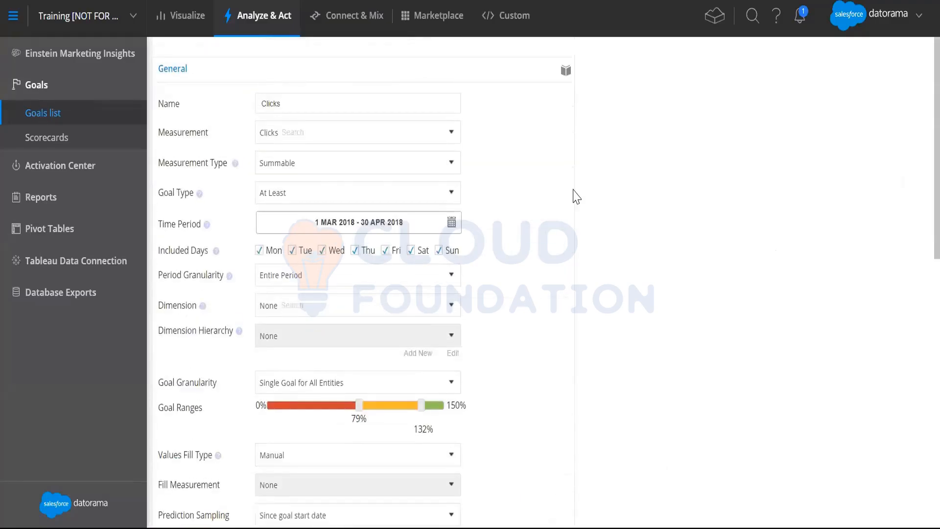
scroll(636, 272, "down", 9)
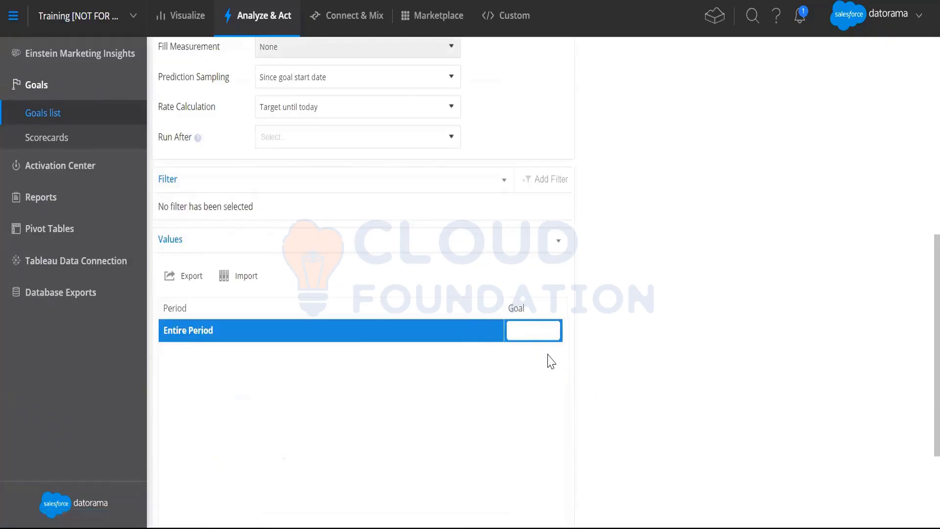
left_click(541, 333)
left_click(675, 292)
scroll(646, 327, "down", 3)
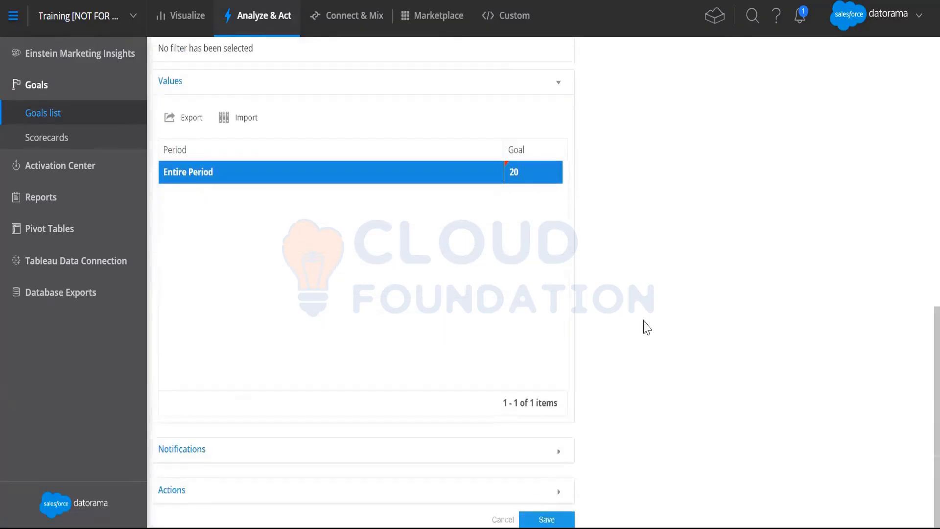
left_click(553, 518)
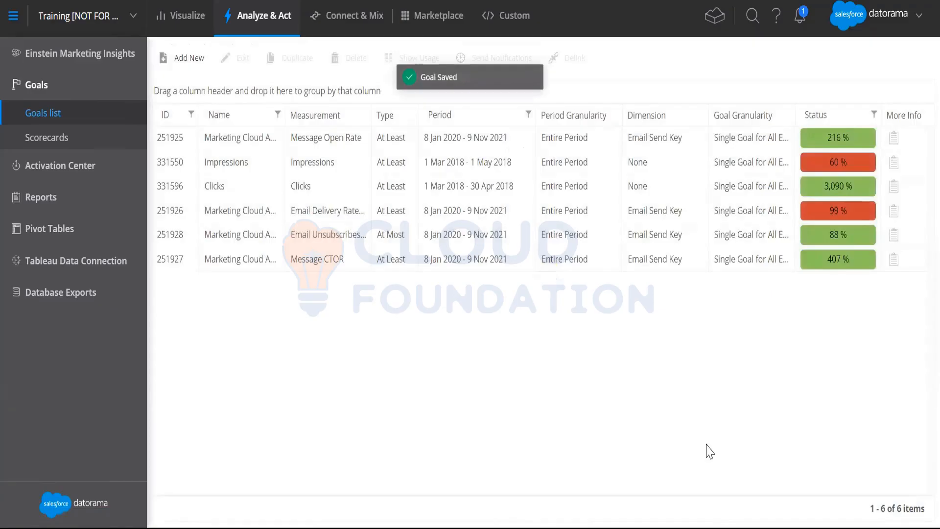
- Reopen the Clicks goal from the Goals list, edit its Entire Period goal value, and save the goal again
left_click(595, 192)
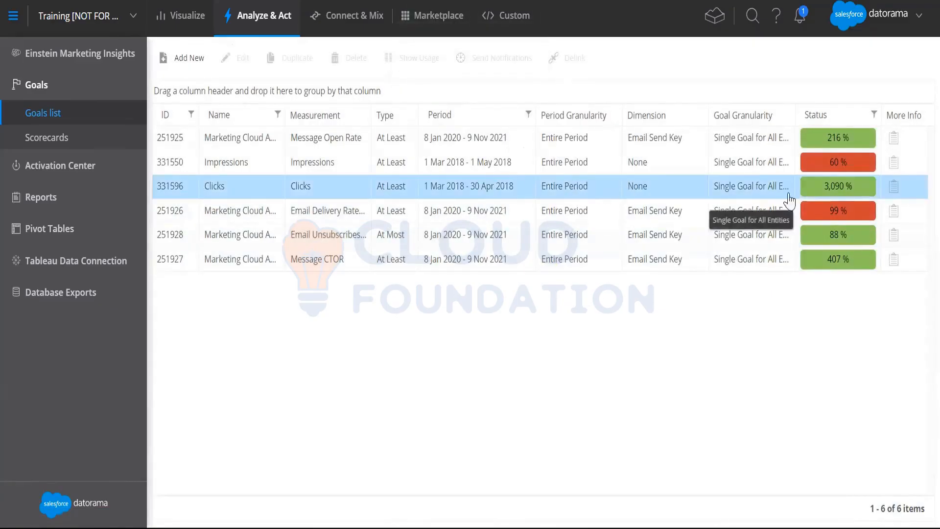
left_click(833, 196)
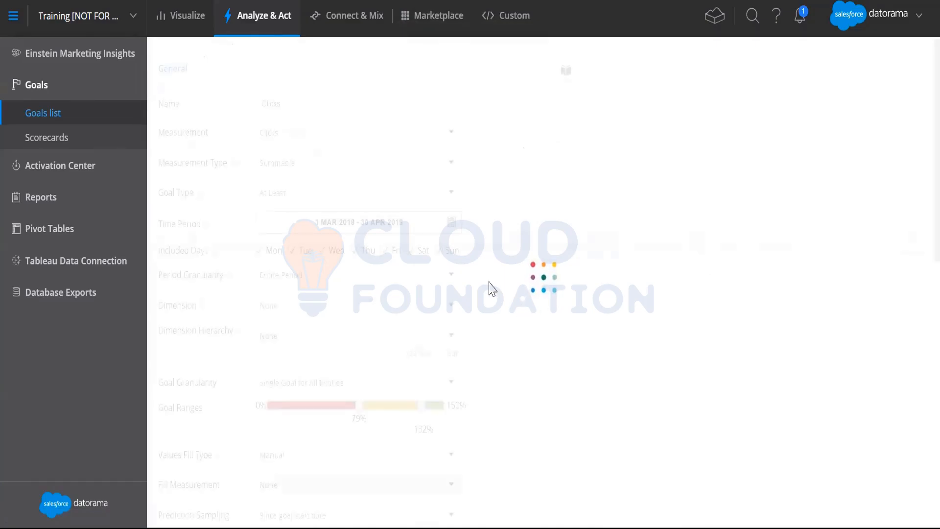
scroll(423, 331, "down", 10)
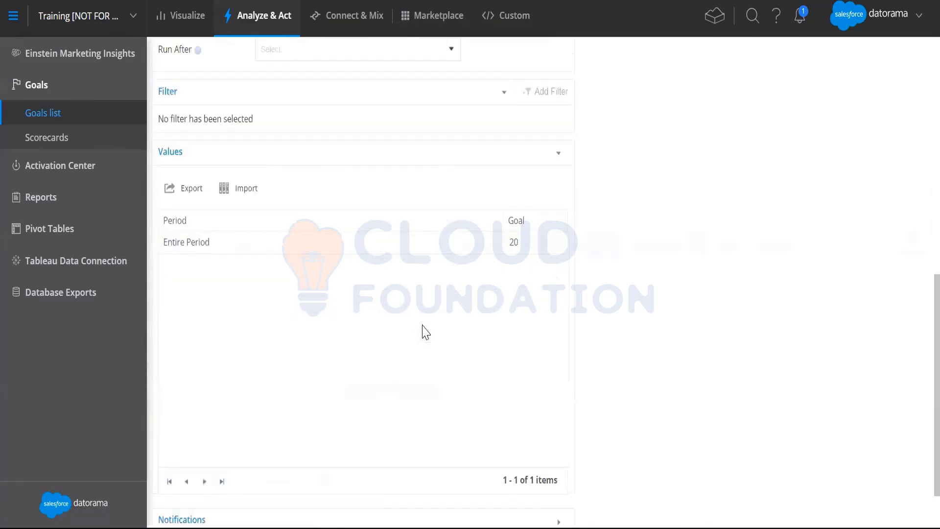
left_click(526, 242)
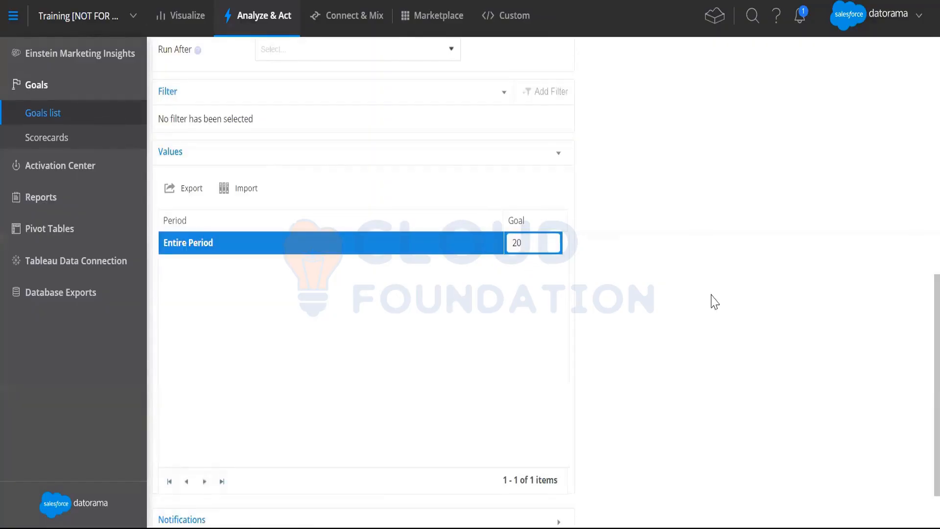
left_click(633, 401)
scroll(634, 399, "down", 2)
left_click(559, 517)
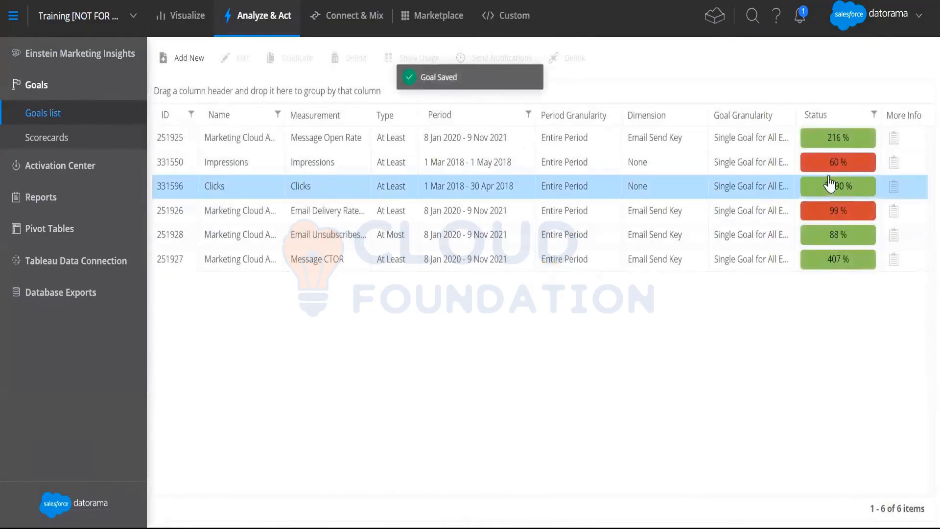
left_click(586, 190)
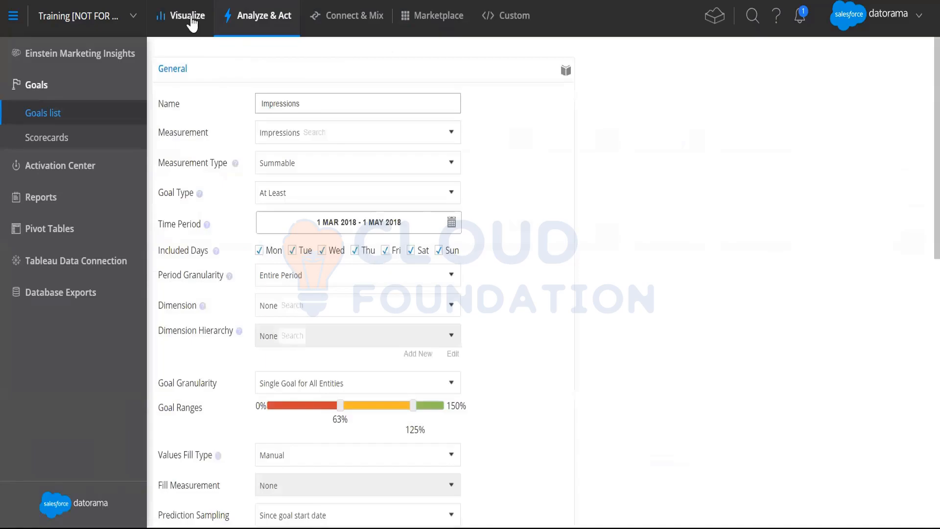
- Return to Dashboard Page 7, switch it to edit mode, and add a Goals gauge widget
left_click(179, 26)
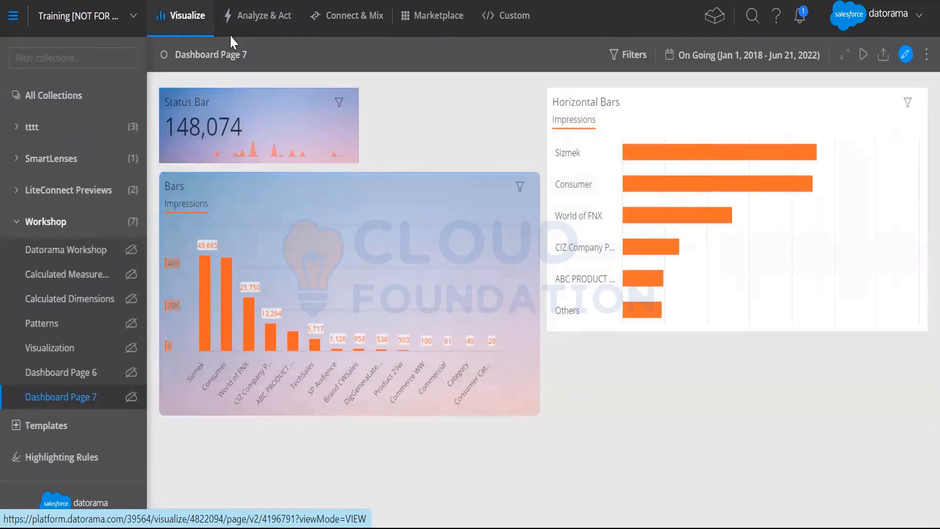
left_click(905, 55)
left_click(646, 55)
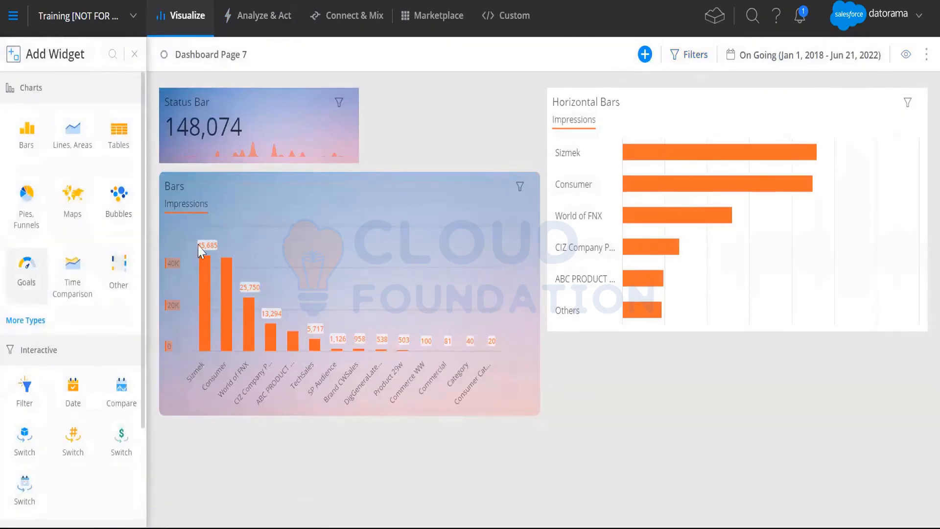
left_click(26, 264)
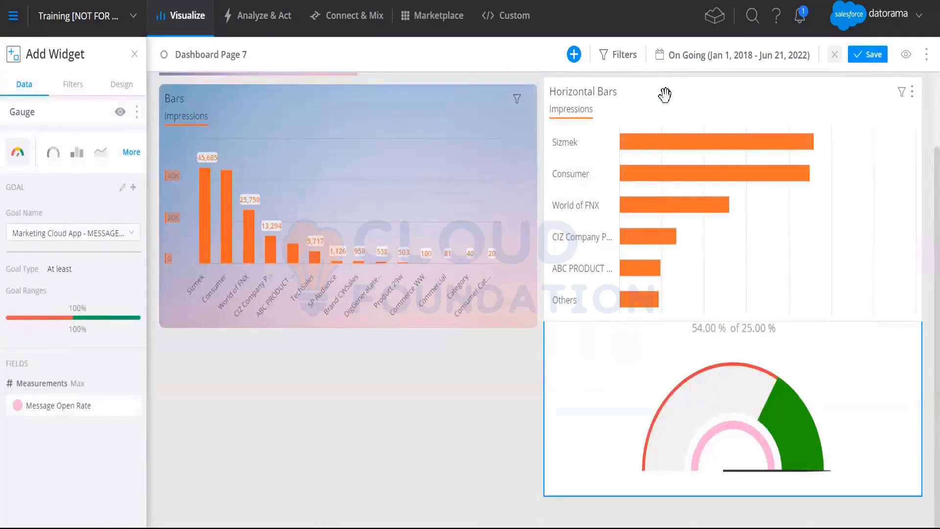
- Try to make room for the Gauge widget by moving the Horizontal Bars widget toward the page's centre and the Gauge upward
left_click_drag(667, 92, 554, 104)
left_click_drag(621, 88, 230, 100)
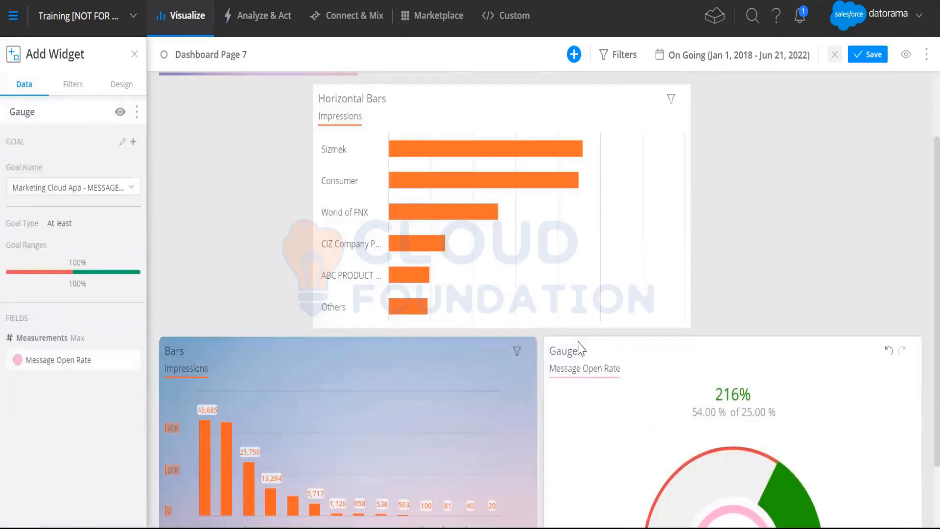
left_click_drag(656, 357, 640, 316)
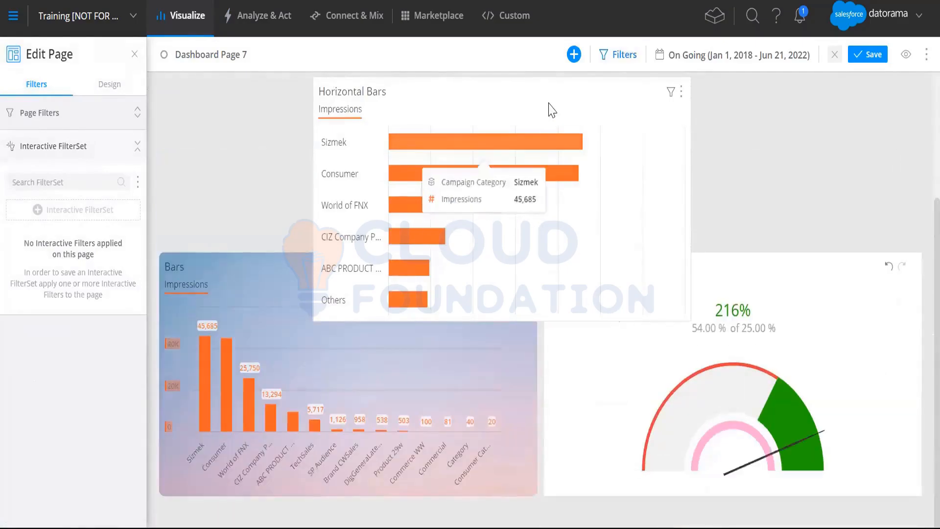
- Set the Horizontal Bars widget's display position to Fixed and move it back beside the Bars widget, directly above the Gauge
left_click(541, 84)
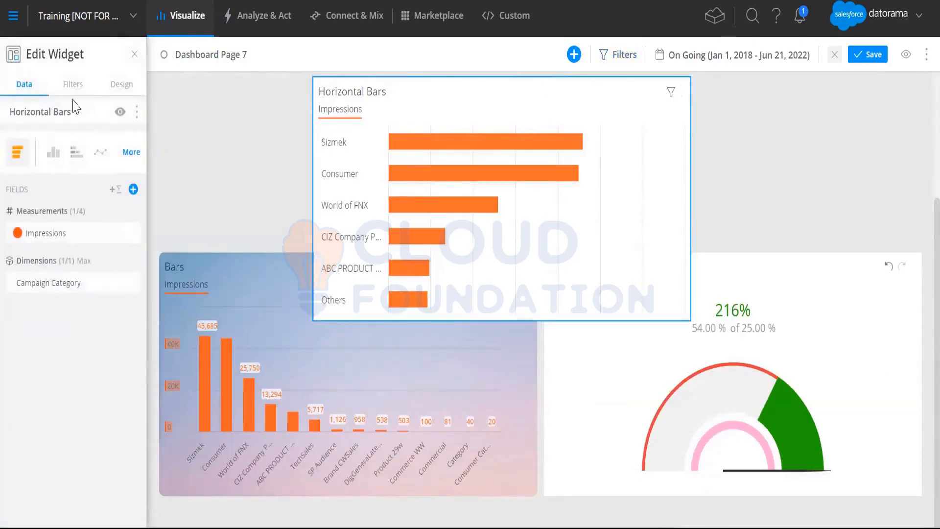
left_click(102, 87)
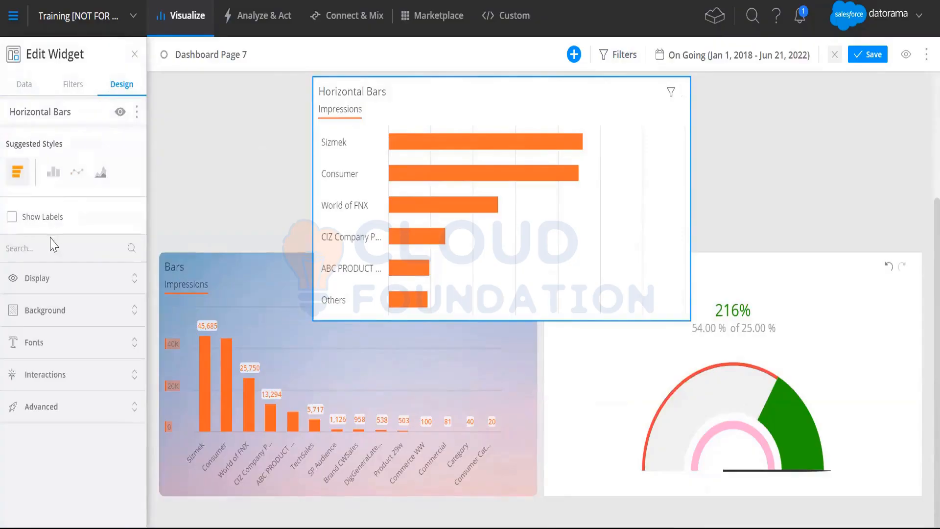
left_click(29, 288)
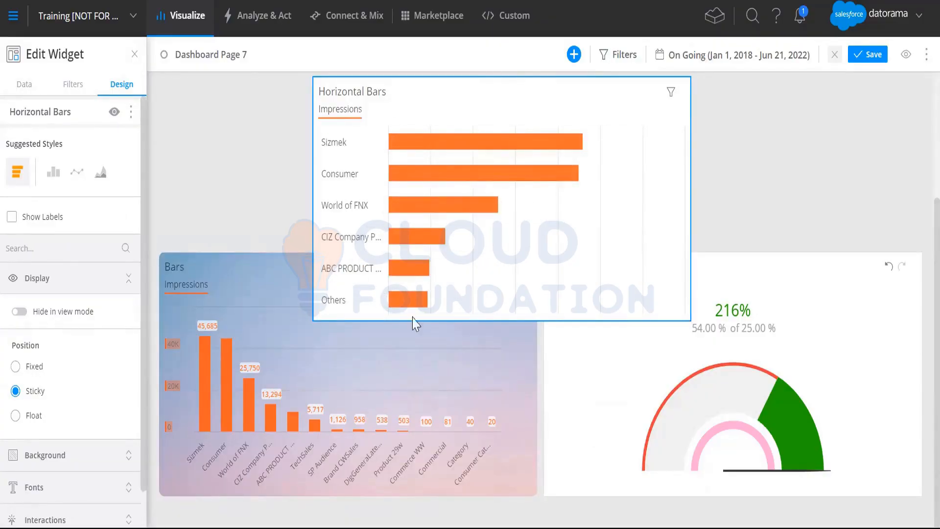
left_click(15, 366)
scroll(687, 196, "up", 3)
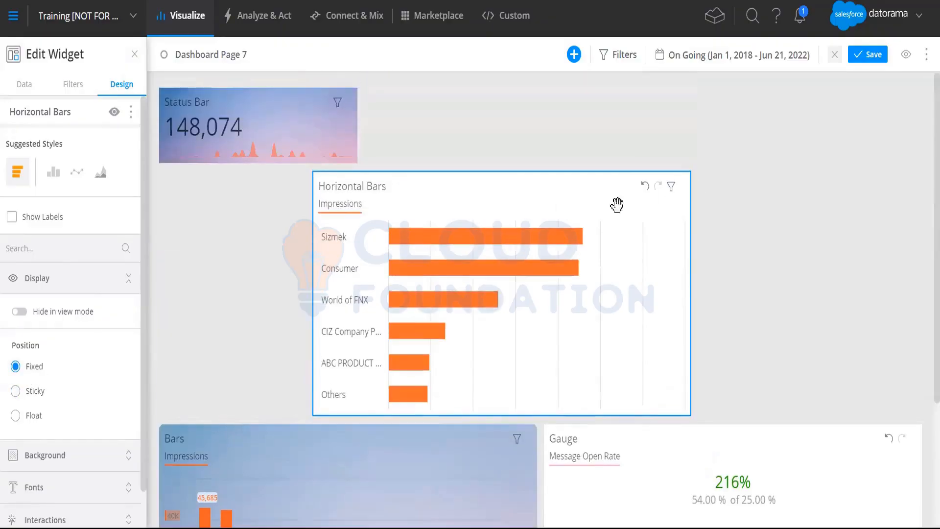
left_click_drag(474, 189, 713, 204)
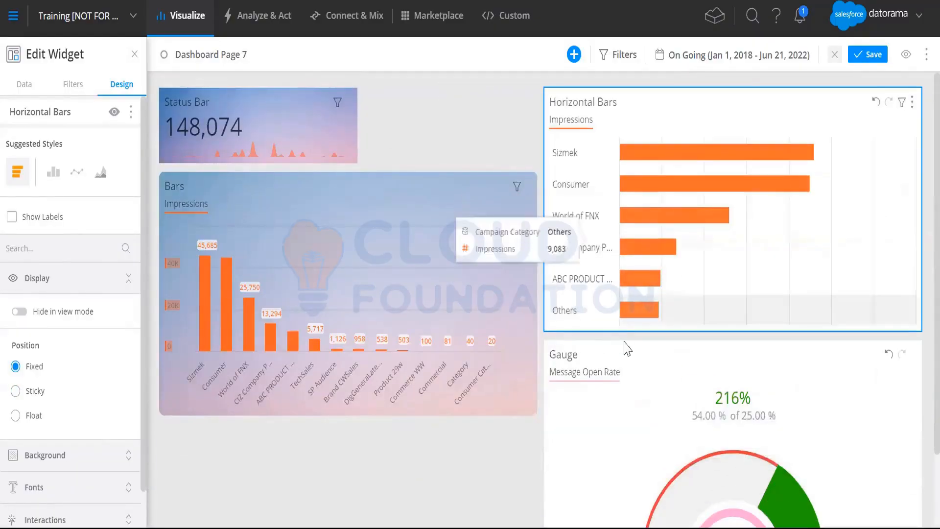
- Assign the Clicks goal to the Gauge widget and make the widget inherit the page filters
left_click_drag(625, 298, 283, 483)
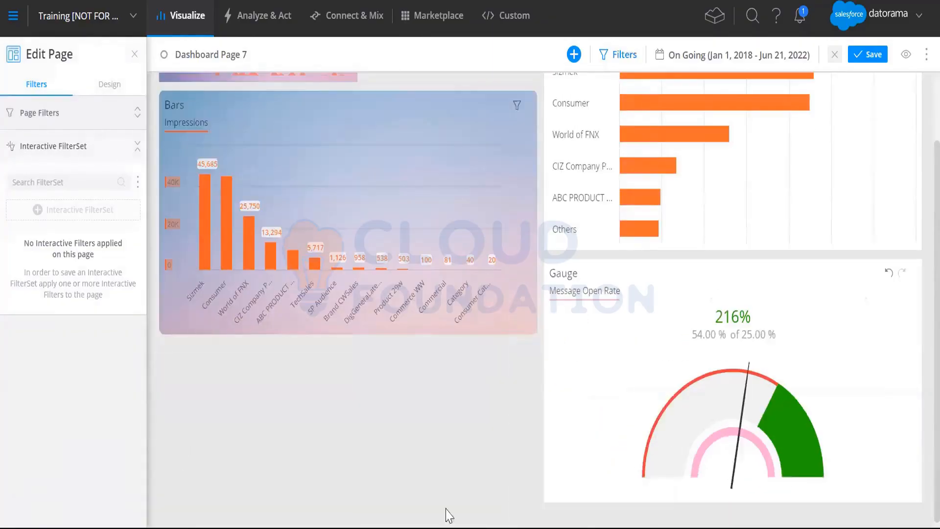
left_click(678, 268)
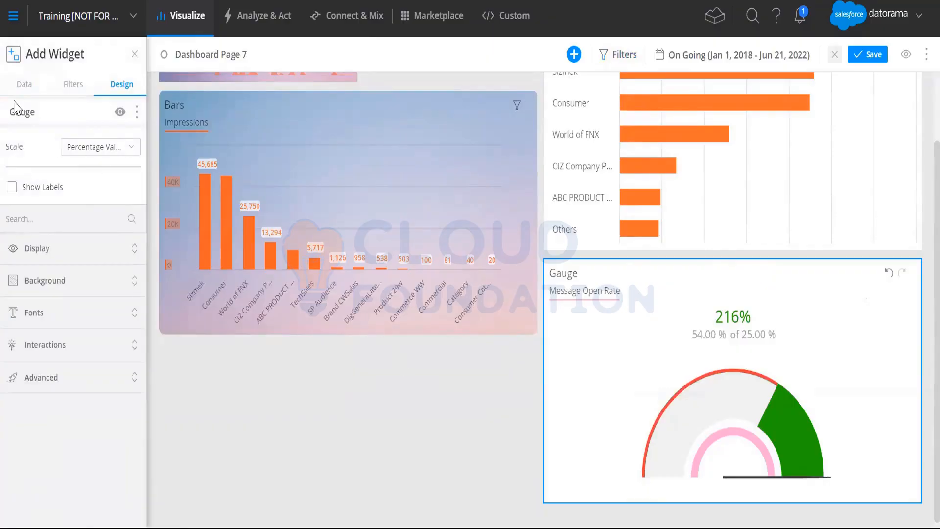
left_click(23, 85)
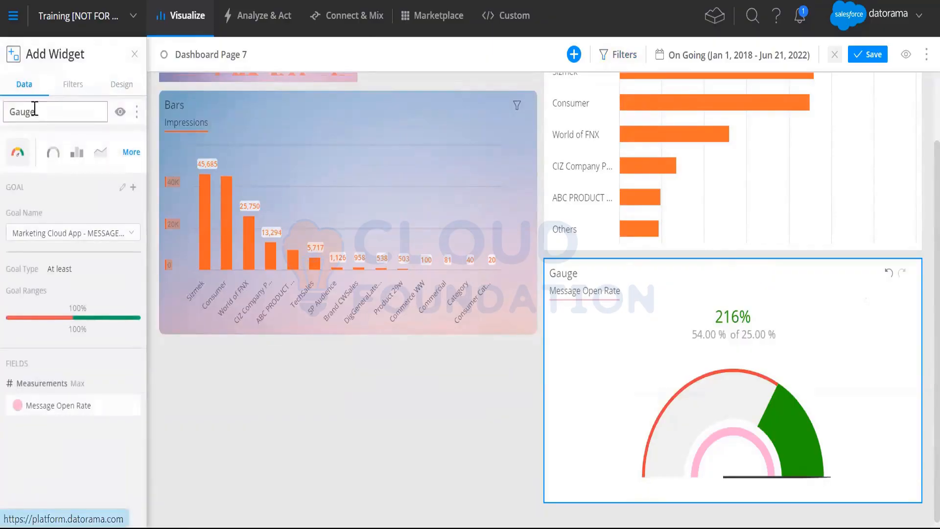
left_click(51, 233)
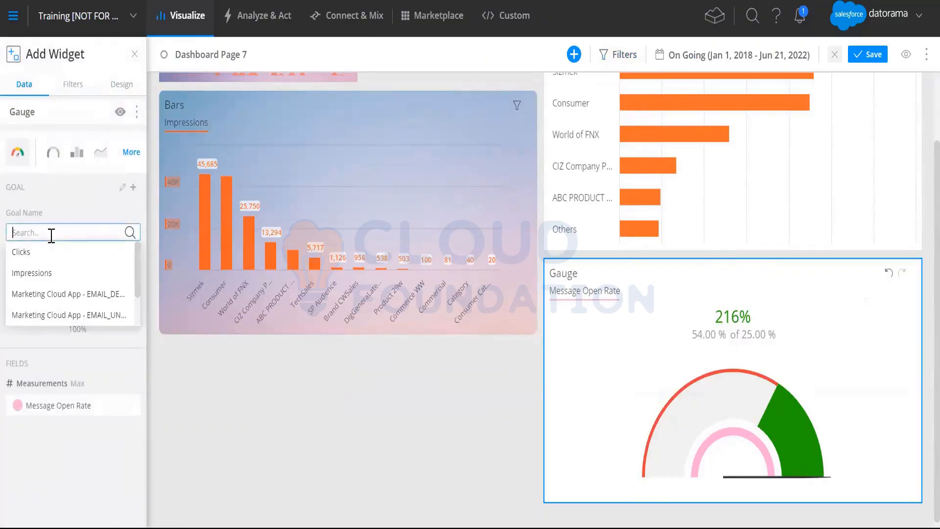
left_click(30, 261)
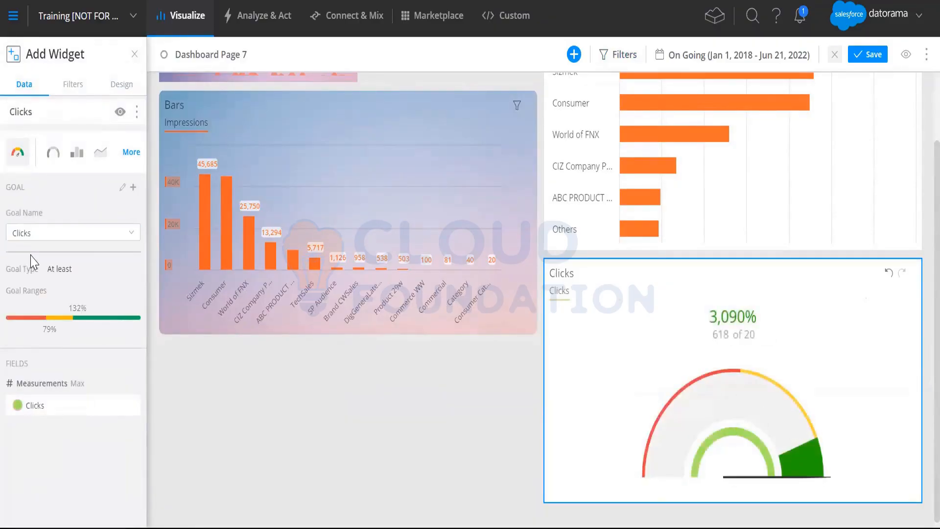
left_click(74, 85)
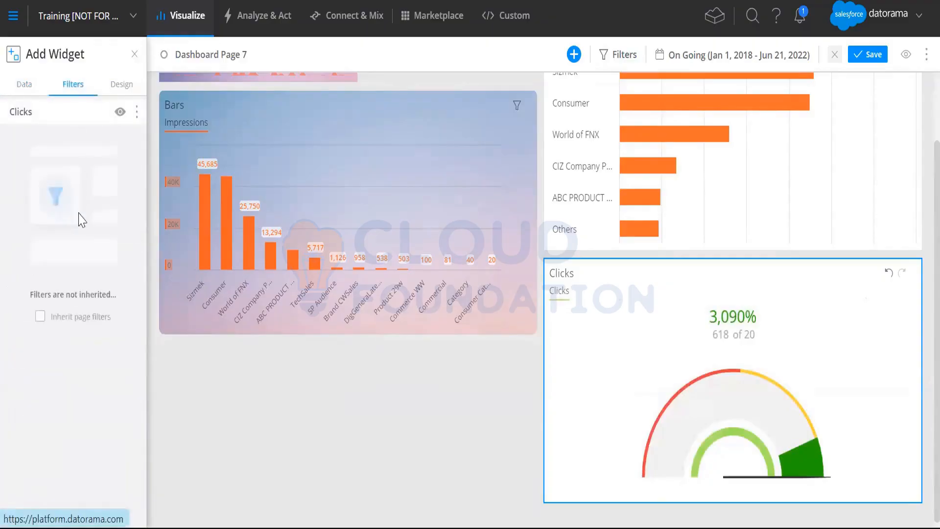
left_click(41, 317)
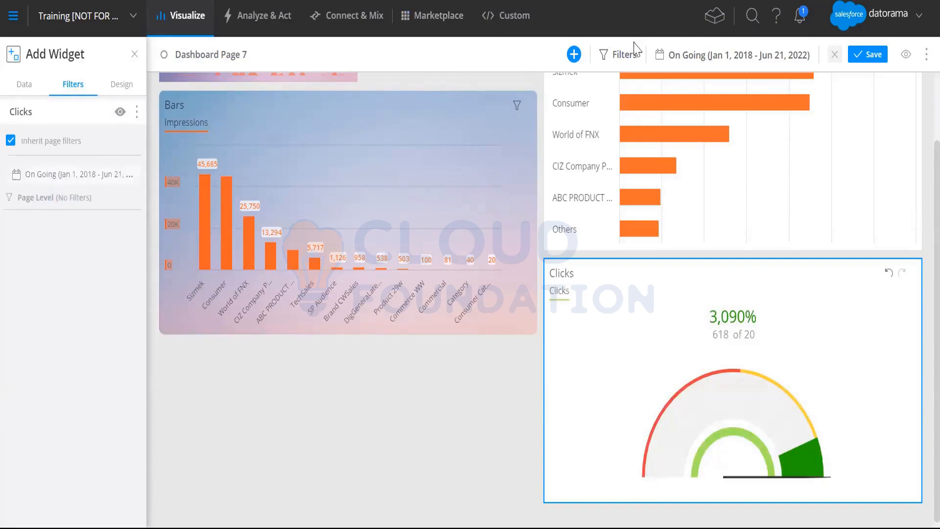
- Add a page filter on Data Stream with a List of condition containing TotalConnect (4)
left_click(615, 56)
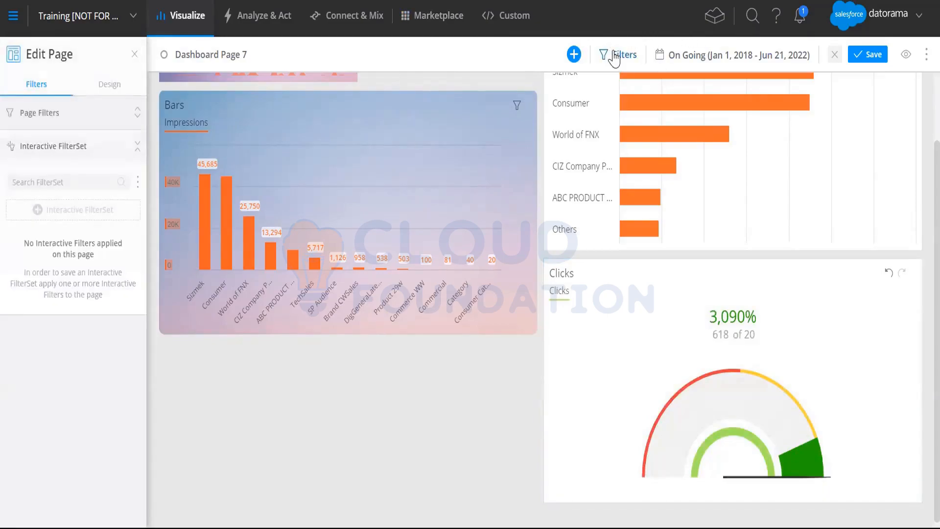
left_click(78, 118)
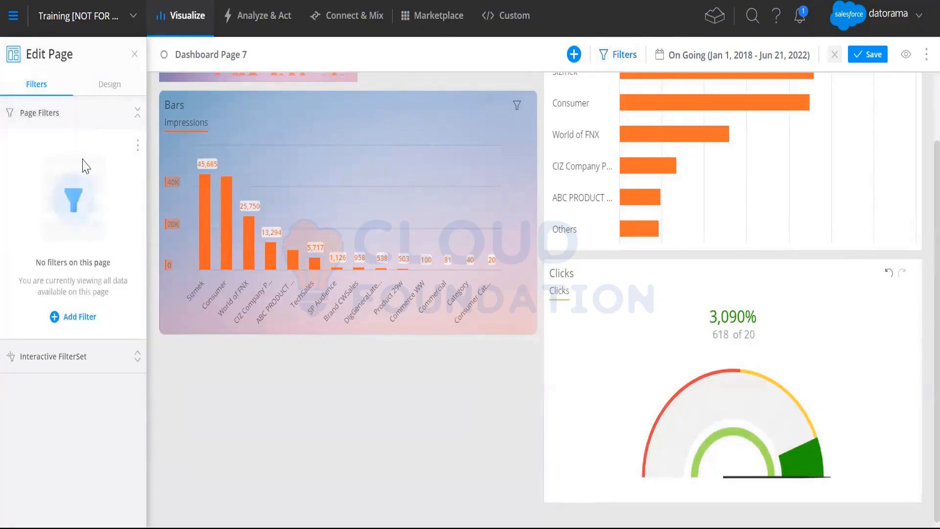
left_click(73, 317)
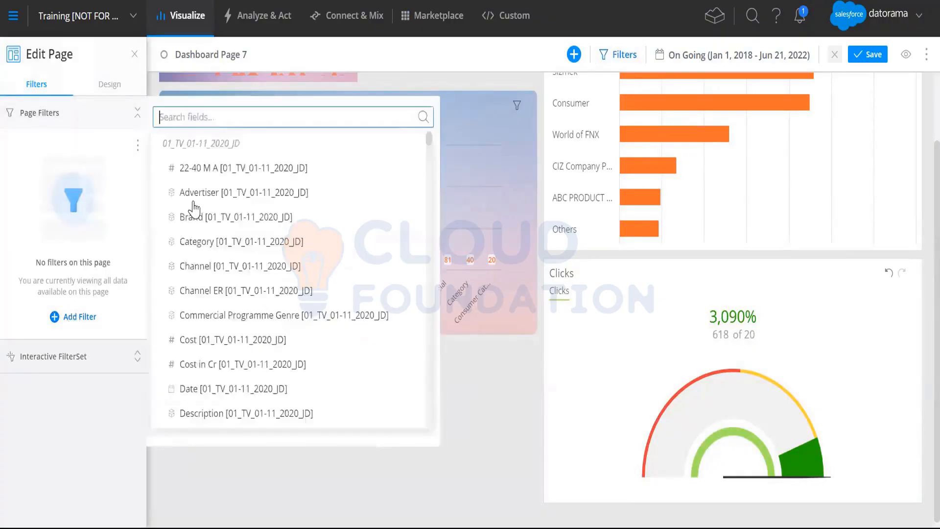
type("data")
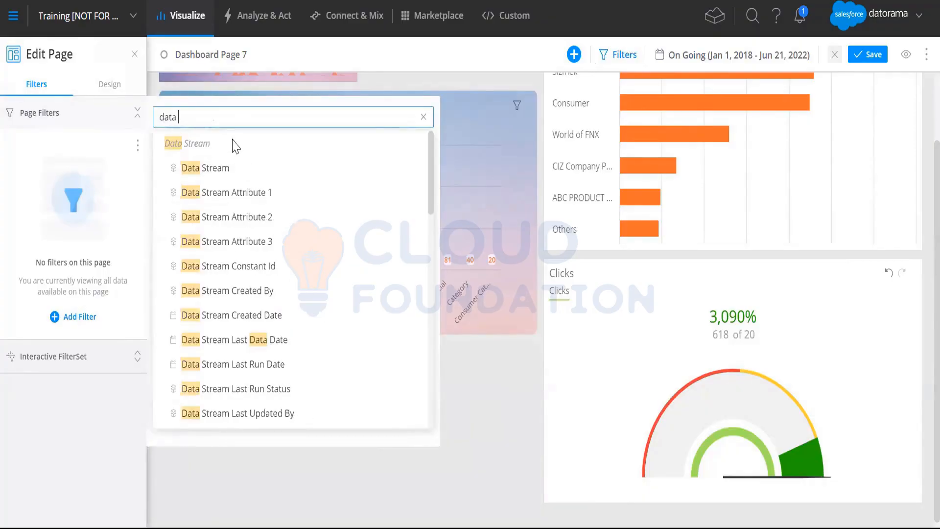
left_click(224, 166)
left_click(216, 184)
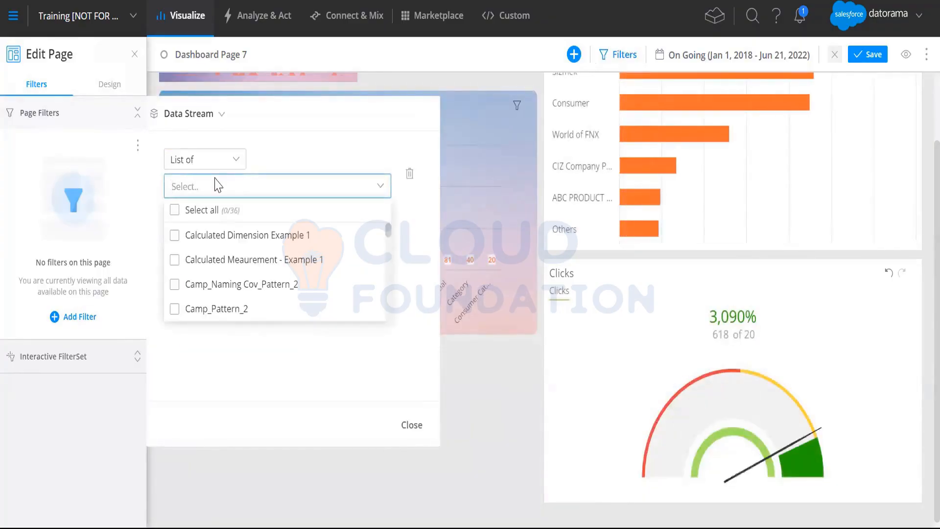
type("tota")
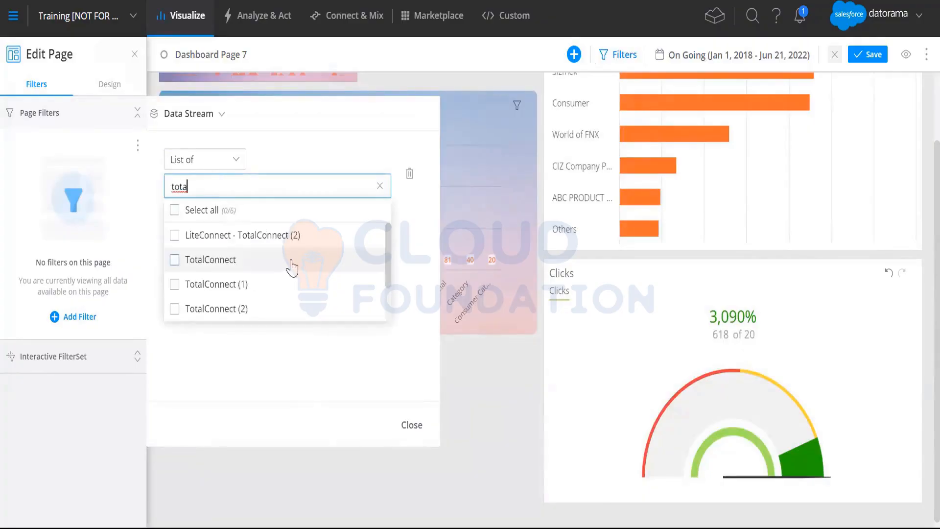
scroll(244, 304, "down", 1)
left_click(241, 316)
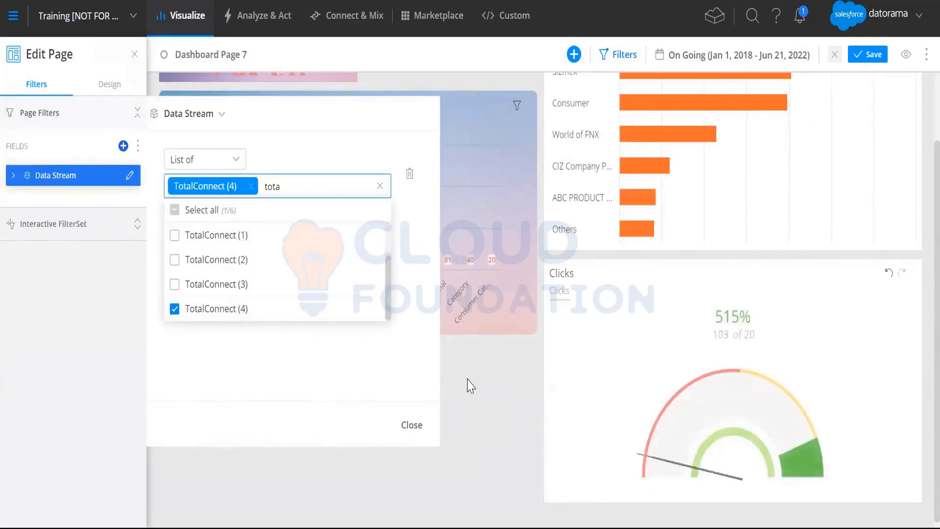
left_click(469, 385)
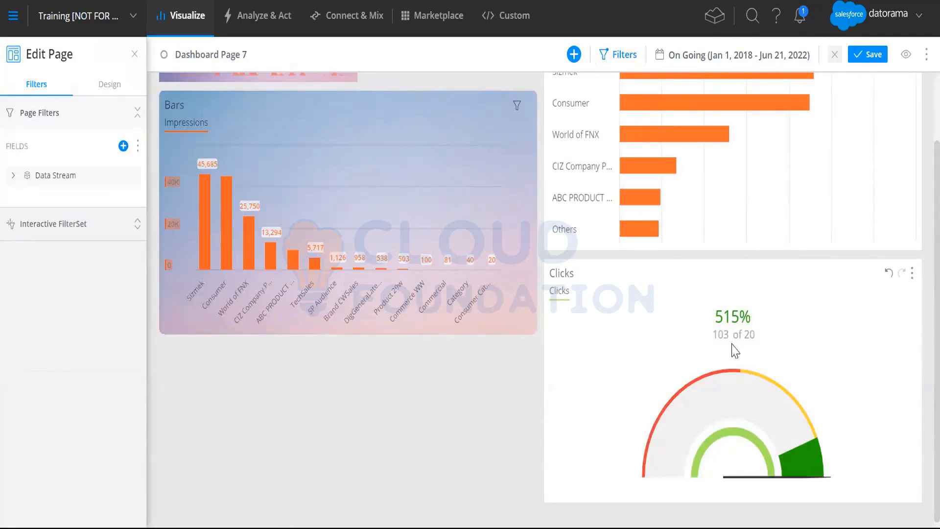
- Examine the Clicks gauge's percentage and its achieved value against the goal
left_click_drag(715, 338, 732, 335)
left_click(750, 332)
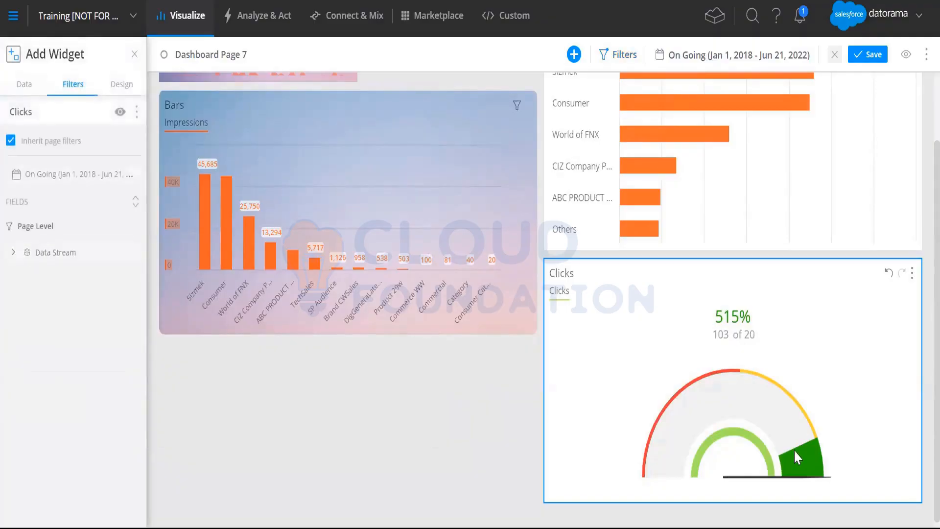
left_click_drag(714, 316, 752, 323)
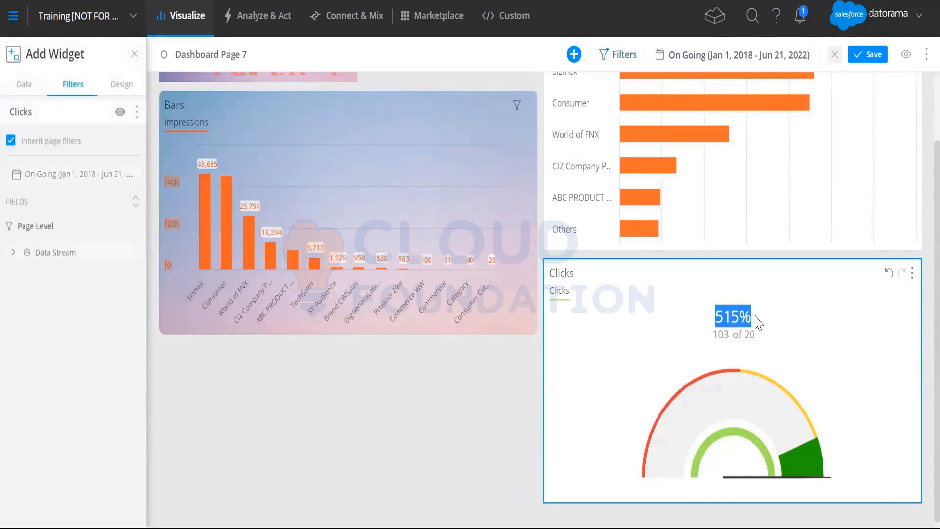
left_click(796, 329)
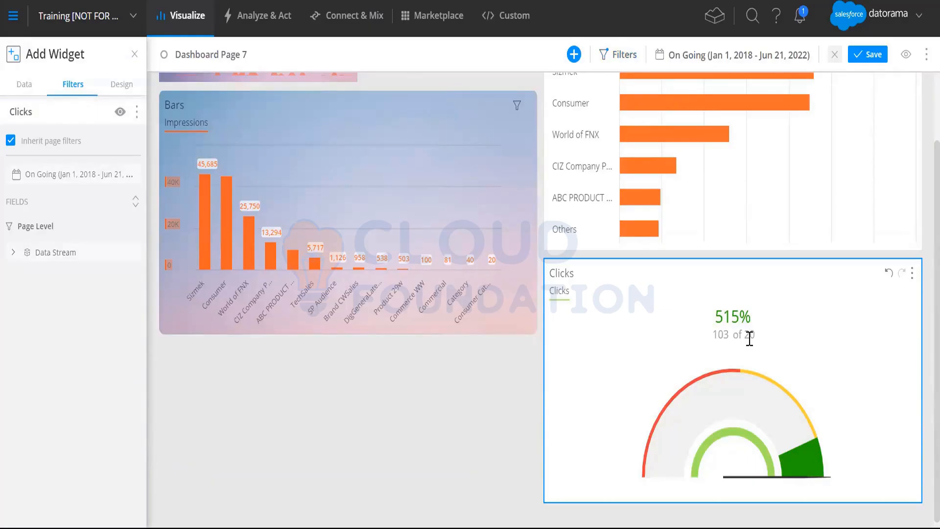
left_click_drag(712, 337, 746, 322)
left_click(775, 342)
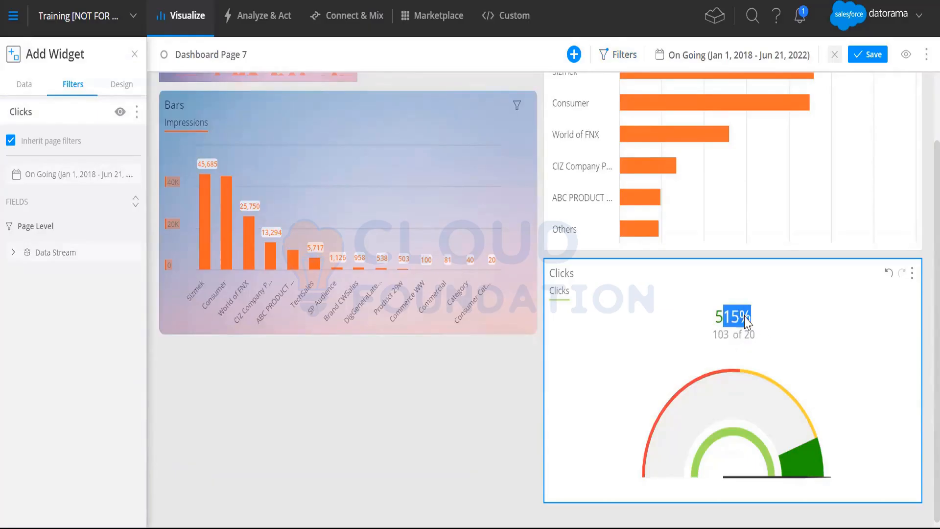
left_click(766, 331)
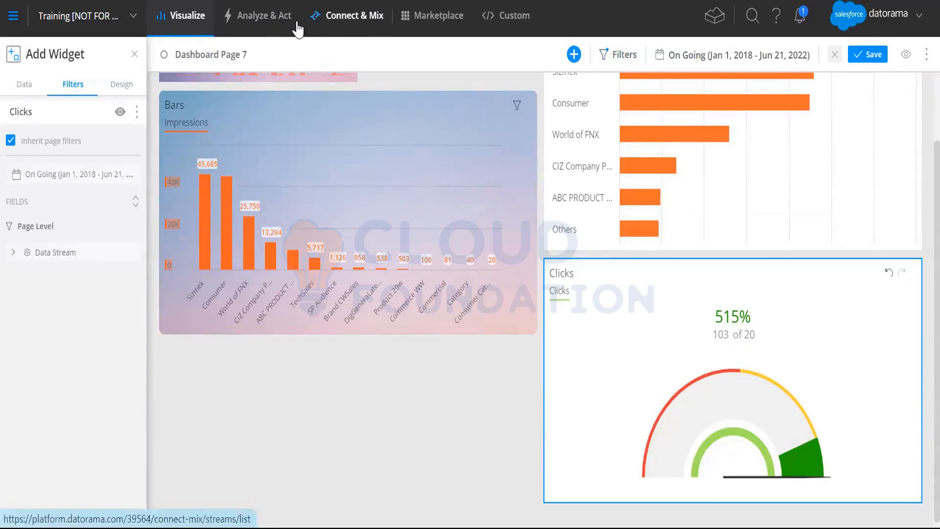
- Leave the dashboard for the Goals list, saving the page changes, and open the Clicks goal
left_click(274, 27)
left_click(553, 299)
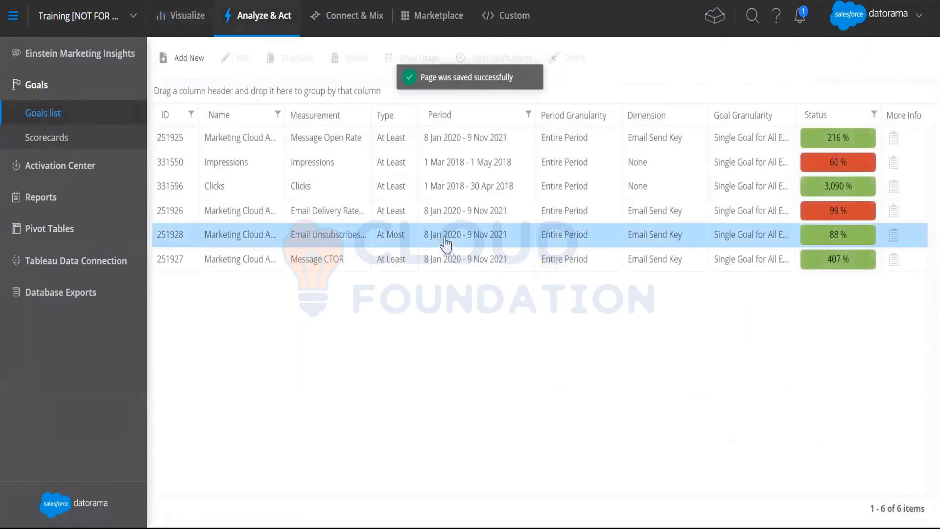
left_click(731, 193)
double_click(732, 192)
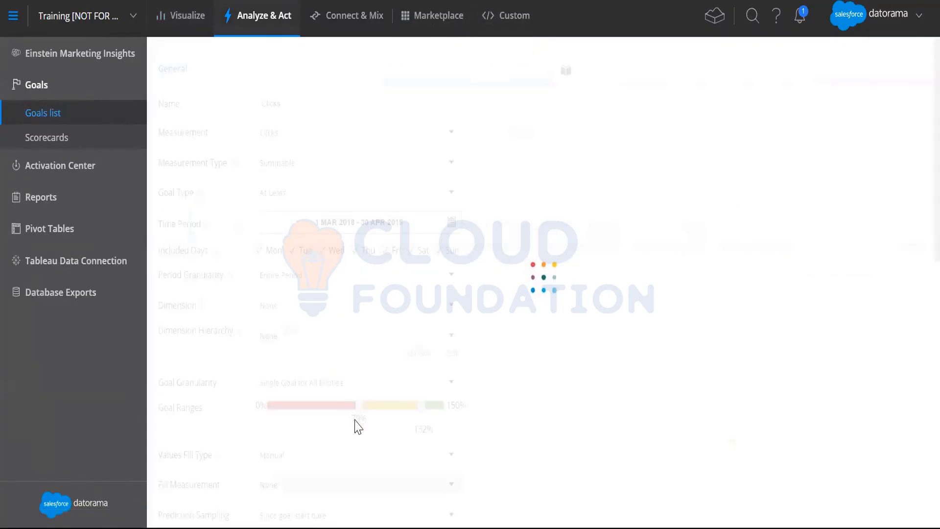
- Set the Clicks goal's Entire Period value to 100 and save the goal
scroll(447, 343, "down", 8)
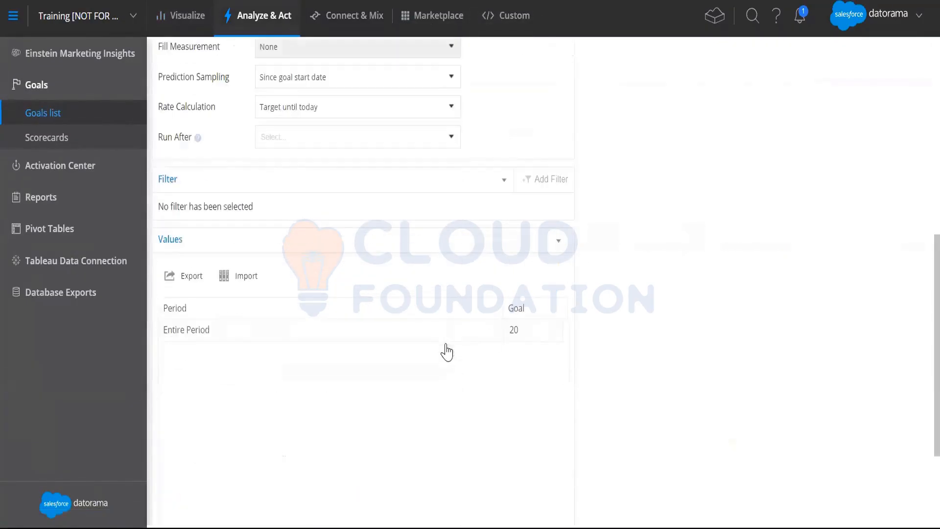
left_click(525, 329)
left_click_drag(524, 330, 491, 332)
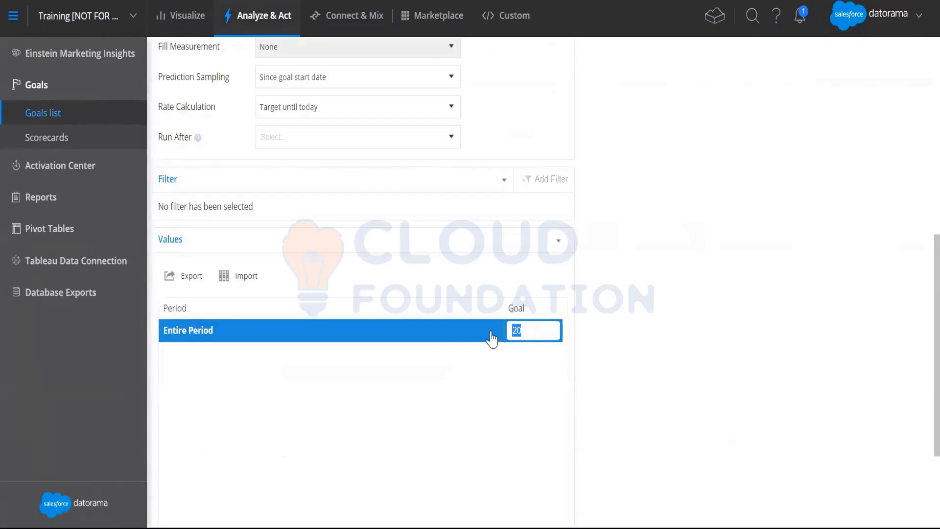
type("100")
left_click(627, 336)
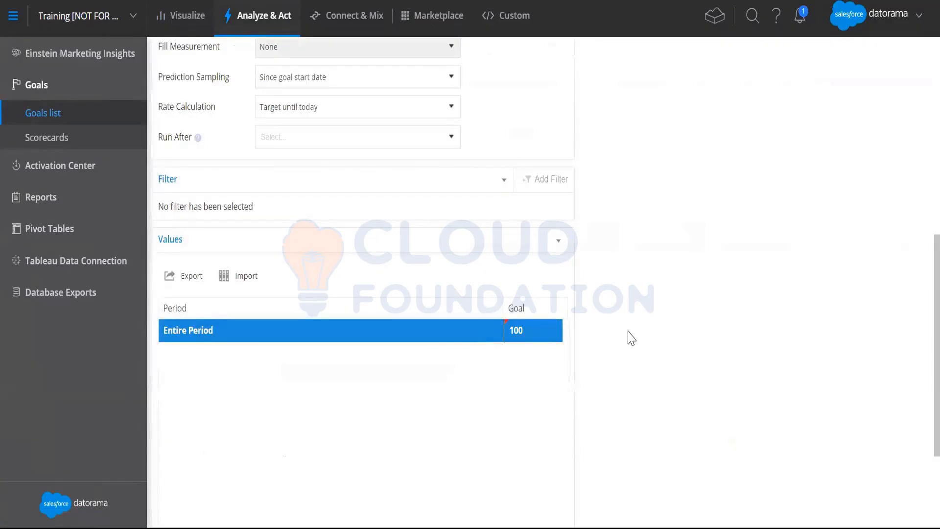
scroll(548, 447, "down", 3)
left_click(547, 519)
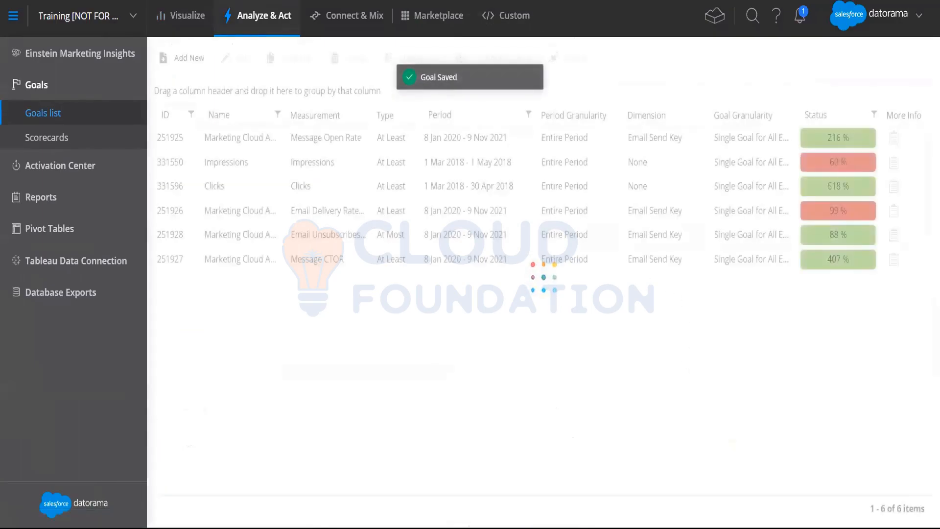
- Return to Dashboard Page 7 and examine the Clicks gauge's percentage, its value against the goal, and the page filter in effect
left_click(175, 18)
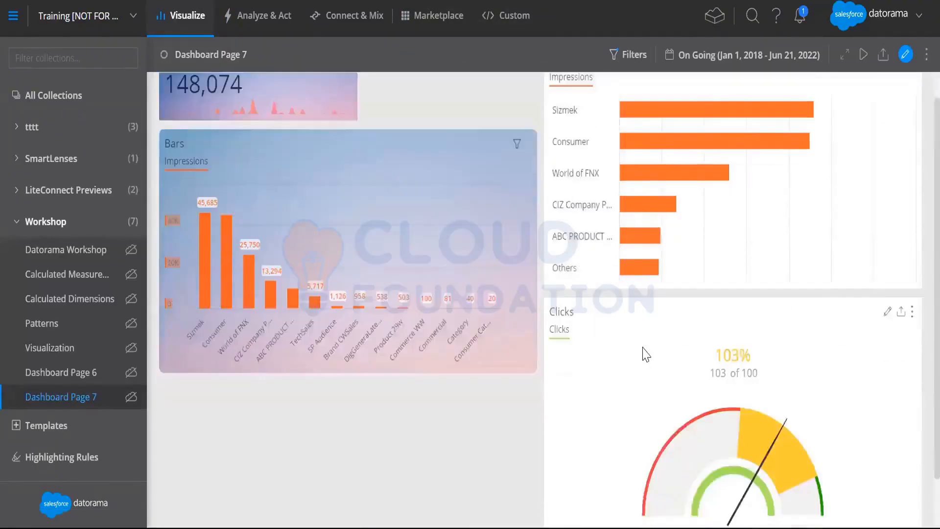
scroll(646, 354, "down", 1)
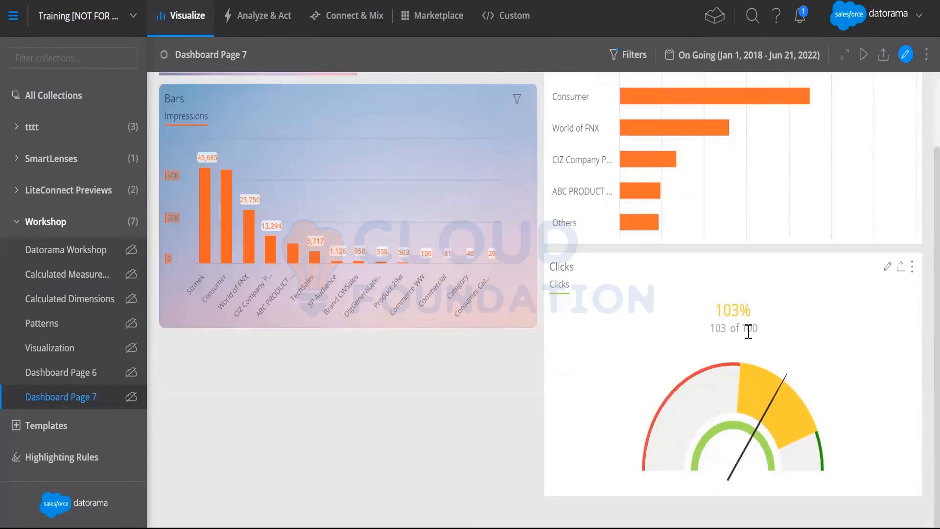
left_click_drag(748, 332, 771, 338)
double_click(724, 334)
left_click(781, 331)
left_click_drag(767, 317, 767, 426)
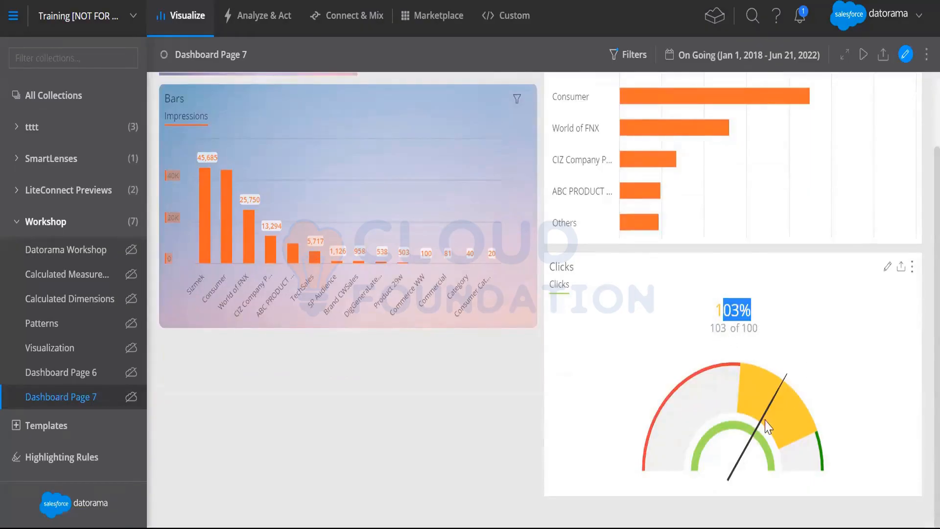
left_click(833, 333)
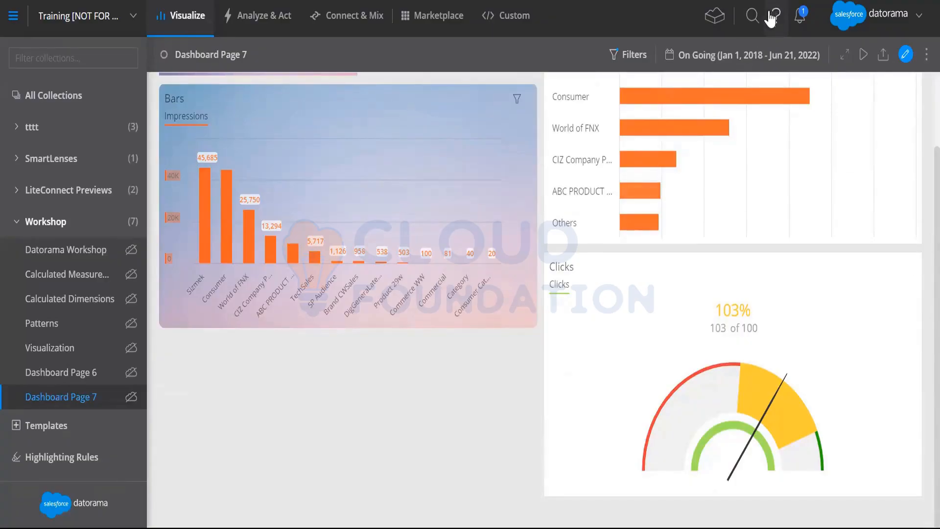
mouse_move(624, 58)
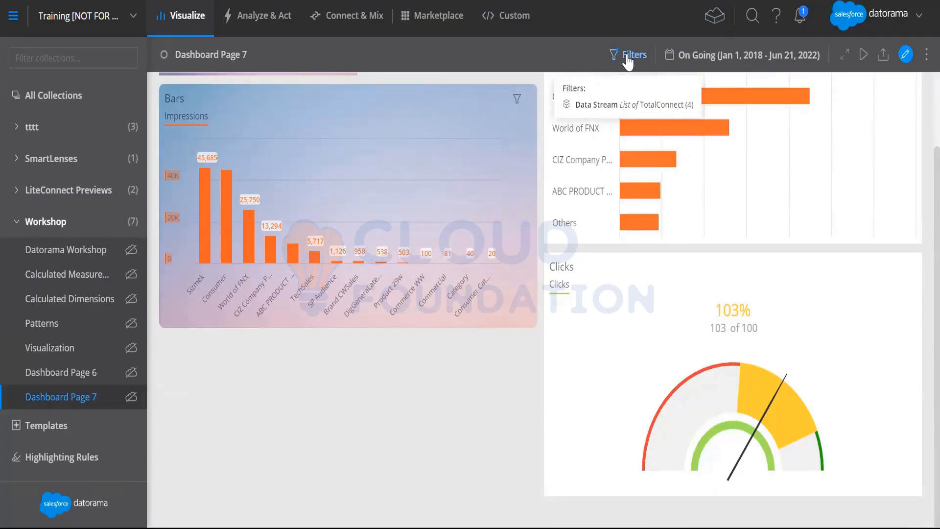
scroll(624, 264, "up", 3)
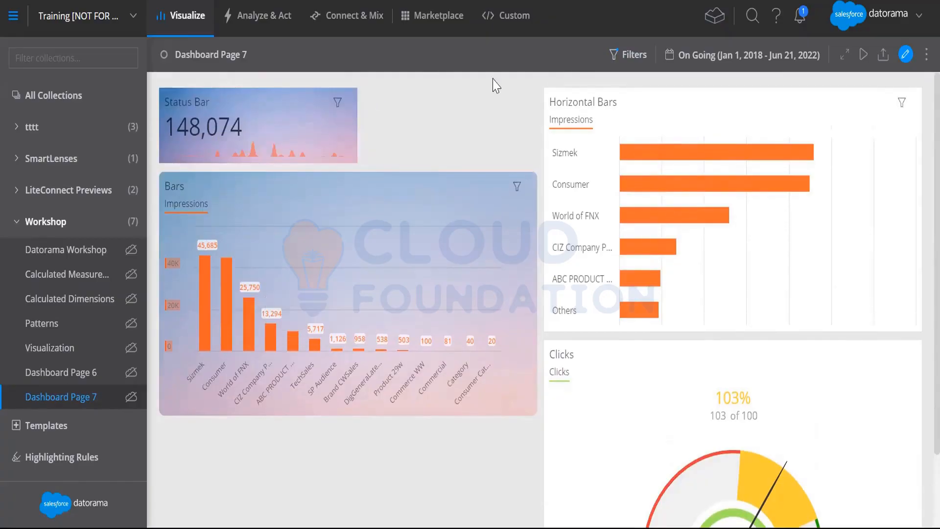
- Reload Dashboard Page 7 from the Workshop collection and switch it to edit mode
left_click(905, 54)
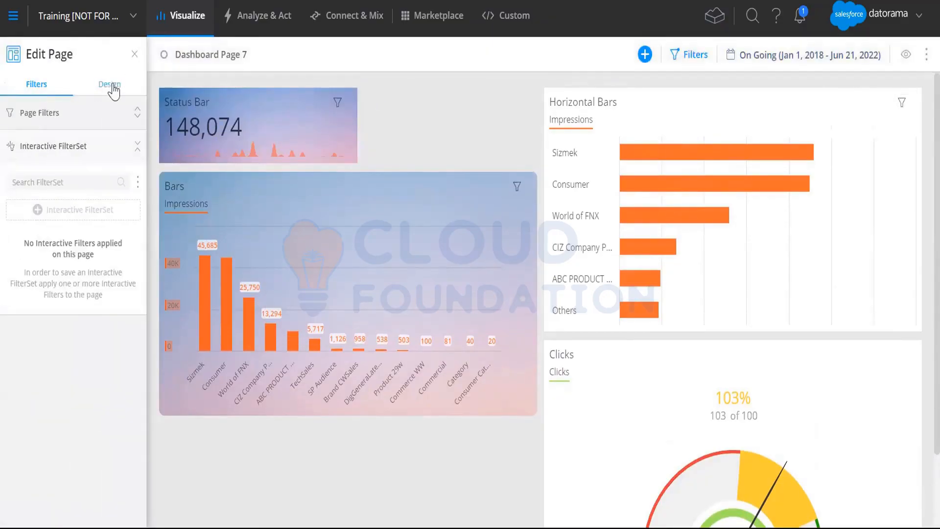
left_click(134, 54)
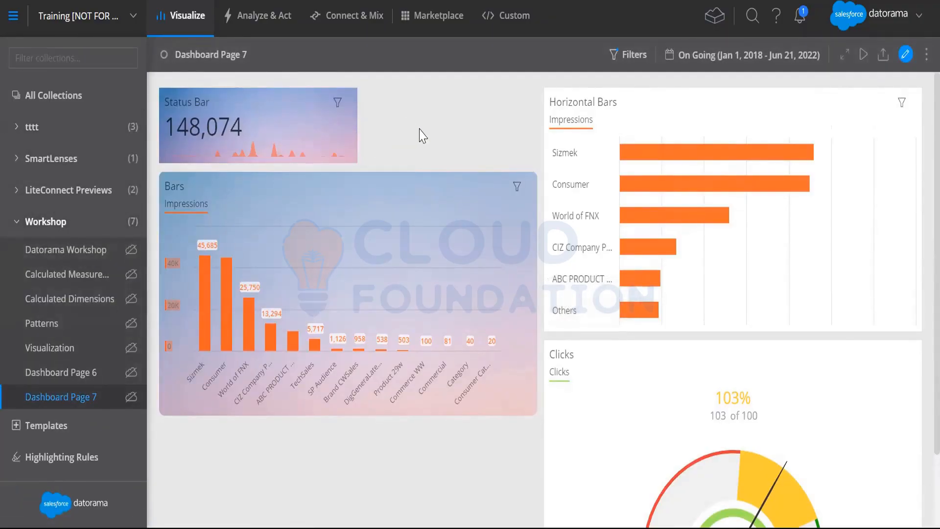
left_click(92, 403)
left_click(906, 55)
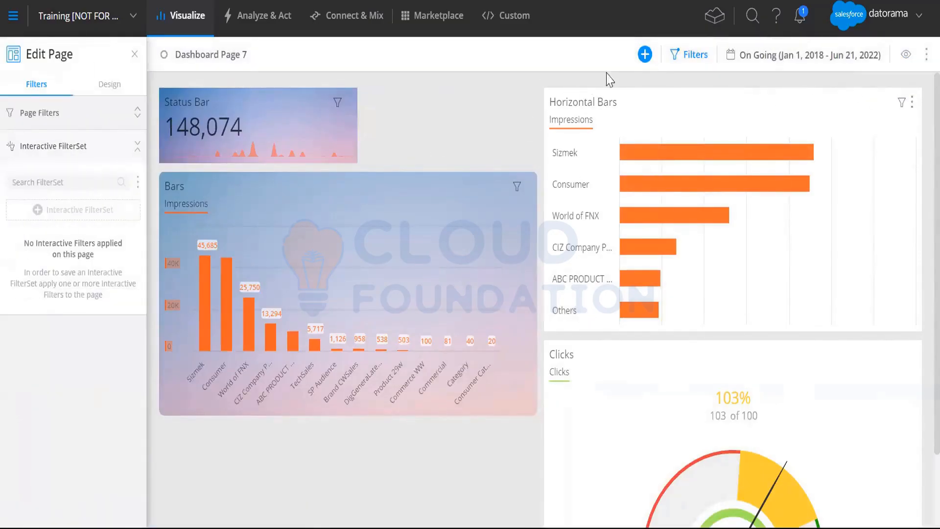
- Add an interactive Filter widget to the dashboard page with Campaign Category as its dimension
left_click(644, 55)
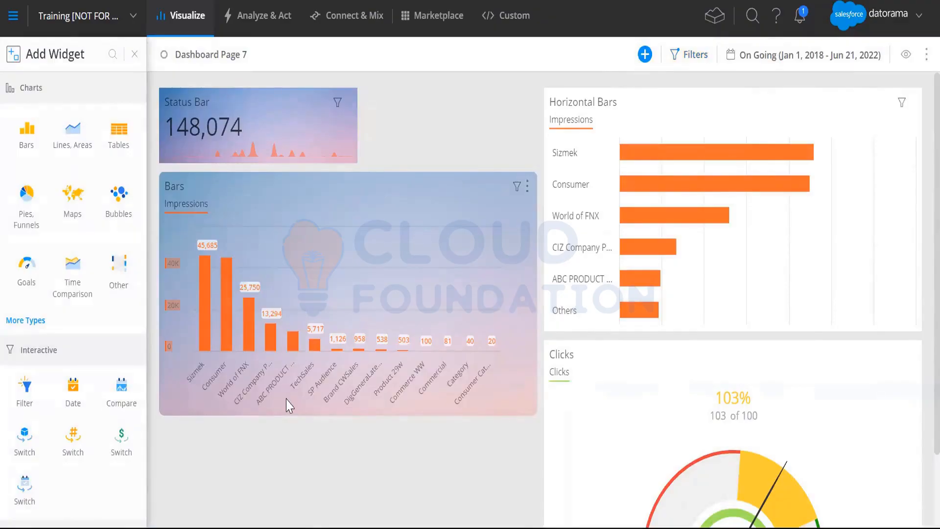
left_click(25, 390)
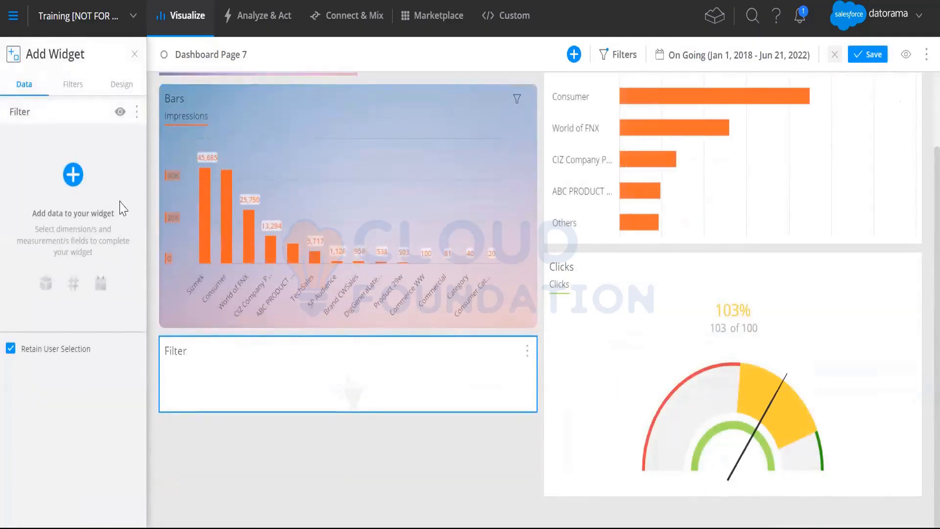
left_click(74, 175)
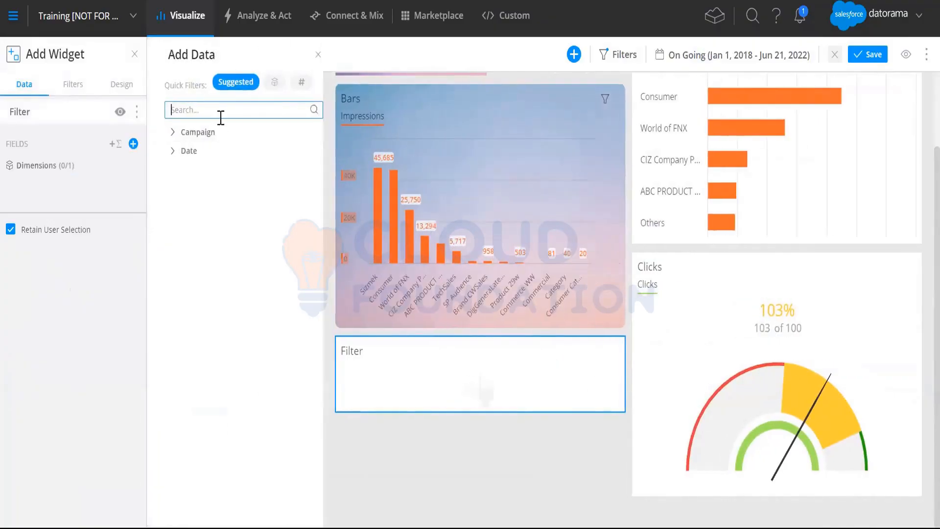
left_click(235, 82)
left_click(399, 348)
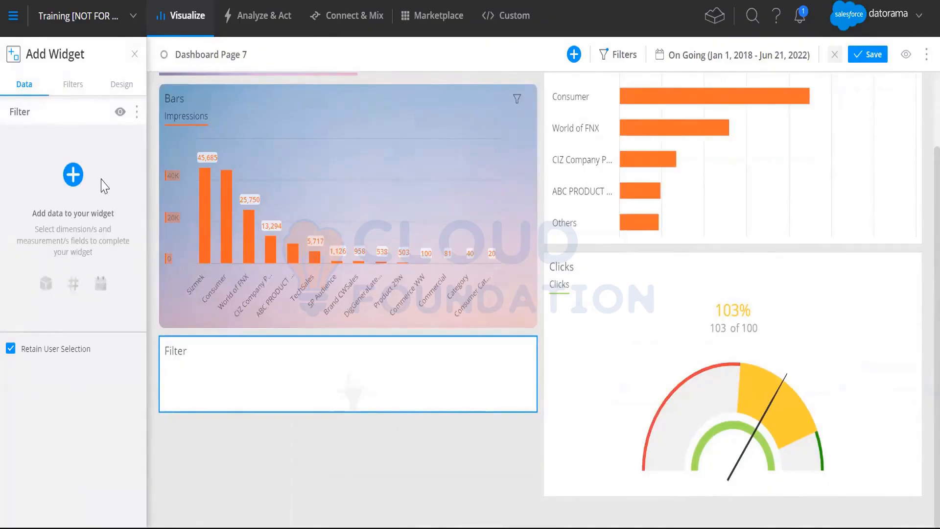
left_click(73, 174)
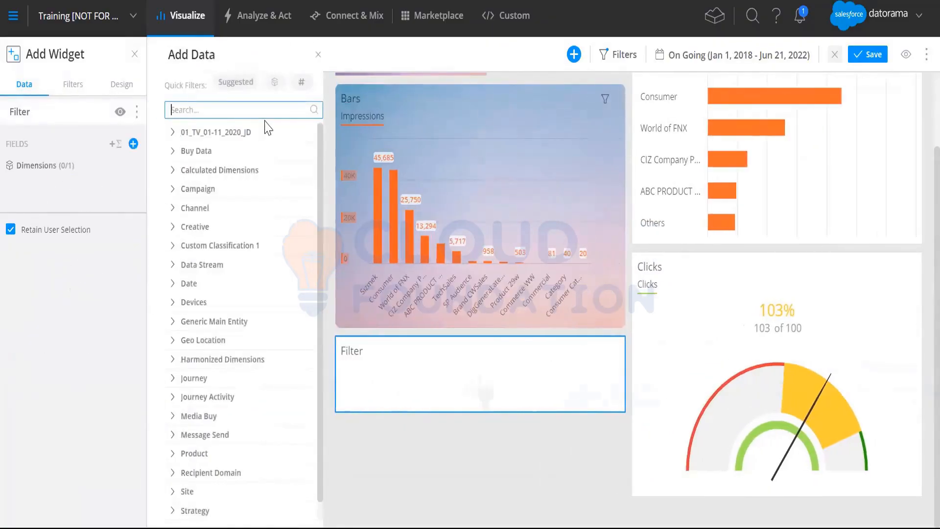
type("campa")
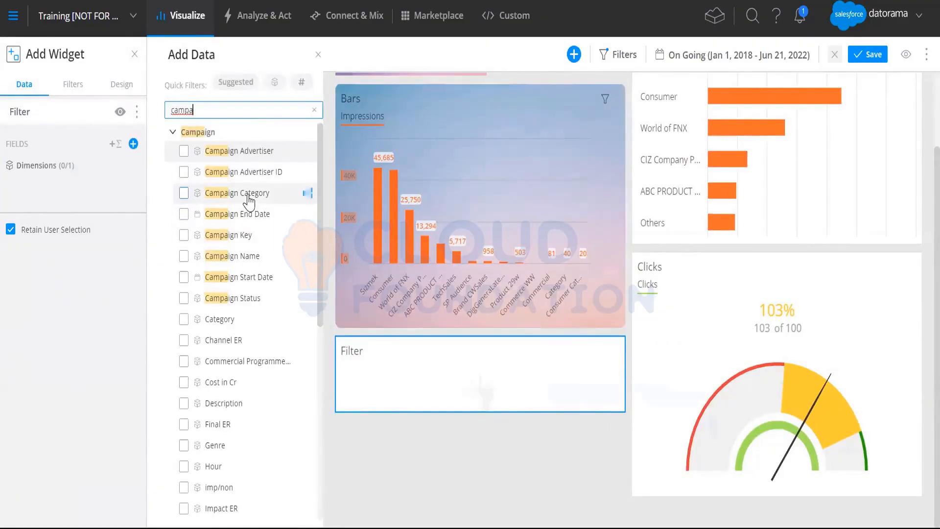
left_click(250, 199)
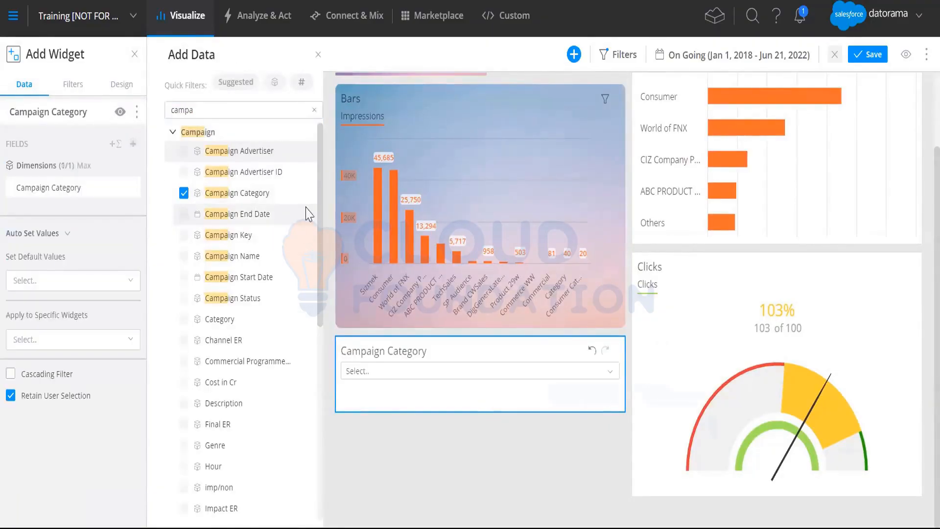
- Give the Campaign Category widget a widget-level Data Stream filter for TotalConnect and place it above the Bars chart
left_click(72, 85)
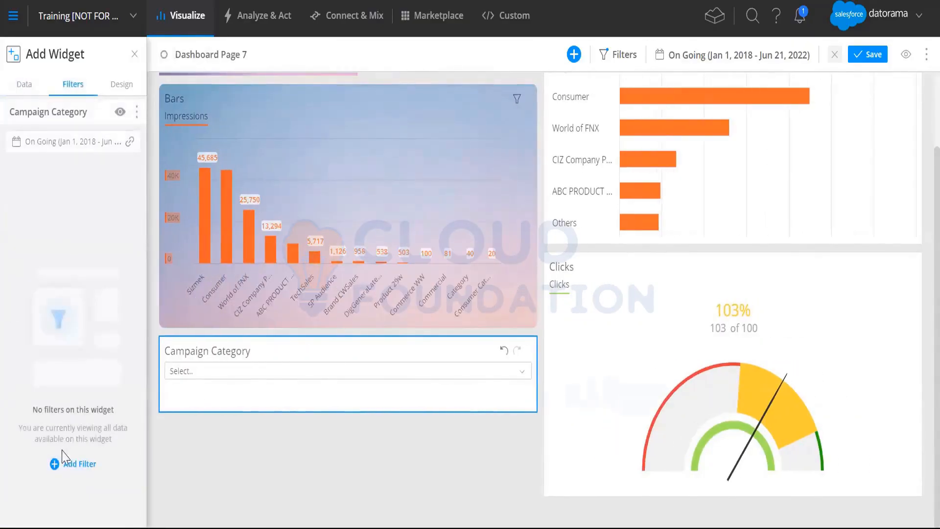
left_click(69, 464)
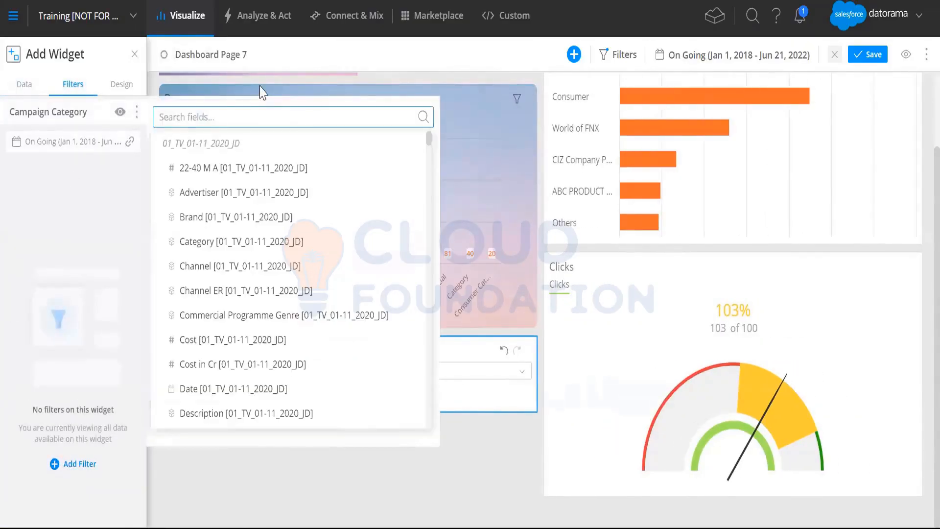
type("data")
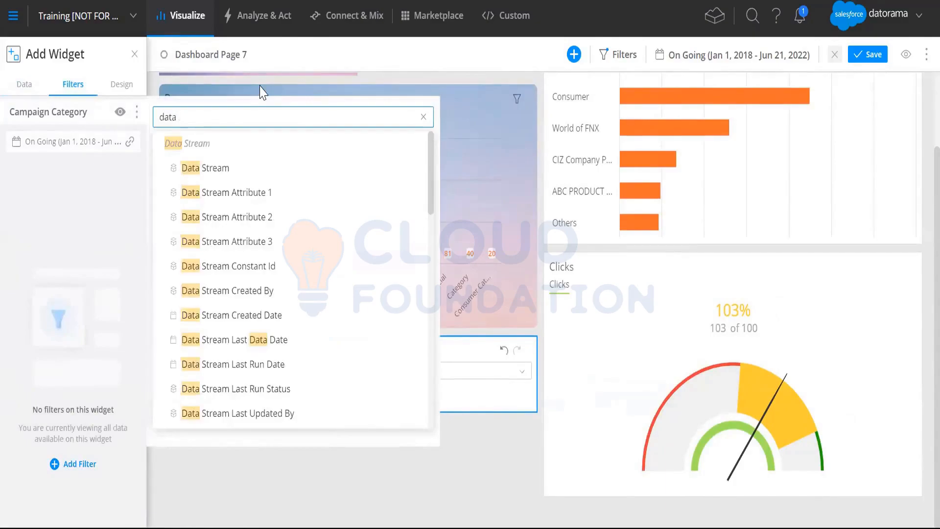
left_click(191, 170)
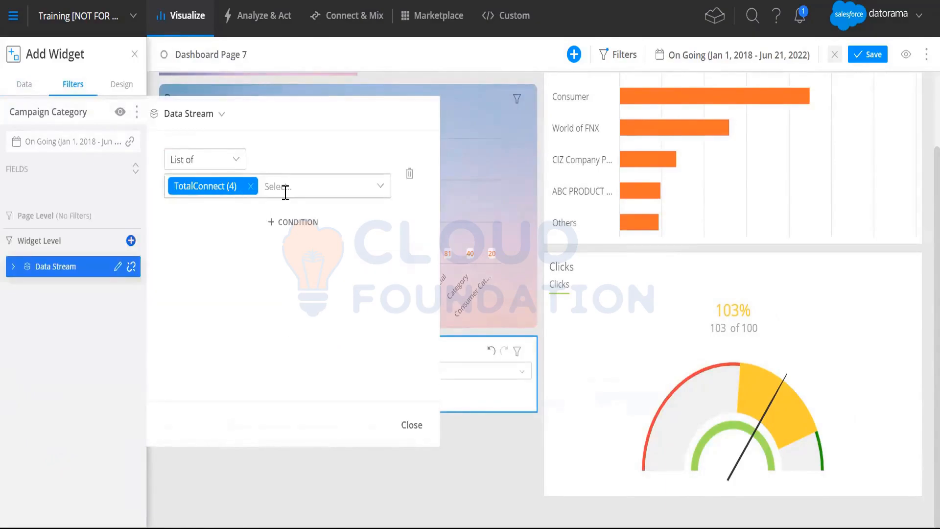
left_click(411, 426)
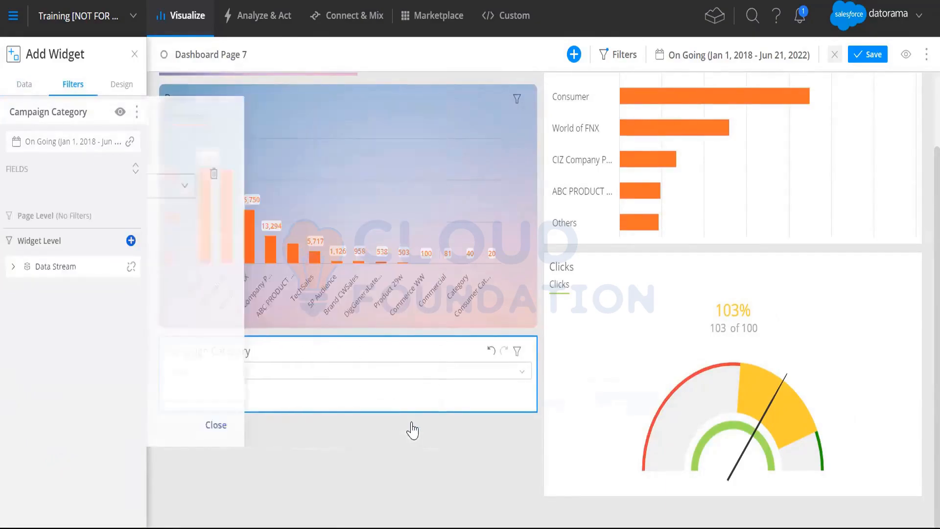
left_click_drag(289, 346, 236, 98)
- Look through the Campaign Category values and filter the dashboard by Sizmek
left_click(199, 118)
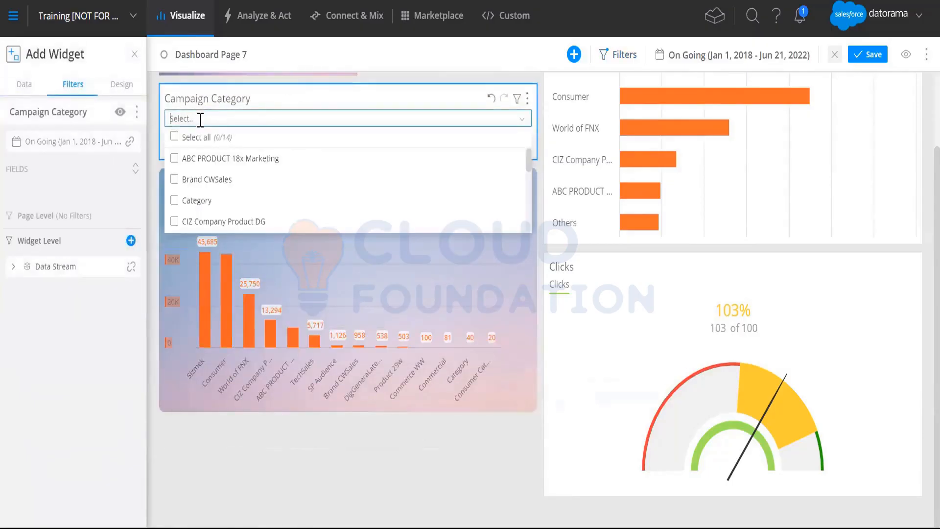
scroll(356, 162, "down", 5)
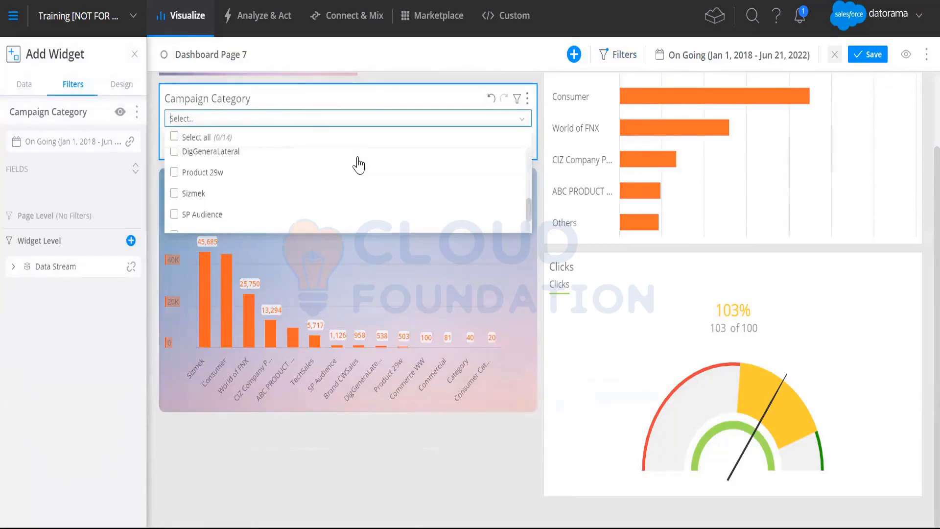
scroll(359, 167, "up", 3)
scroll(357, 168, "up", 5)
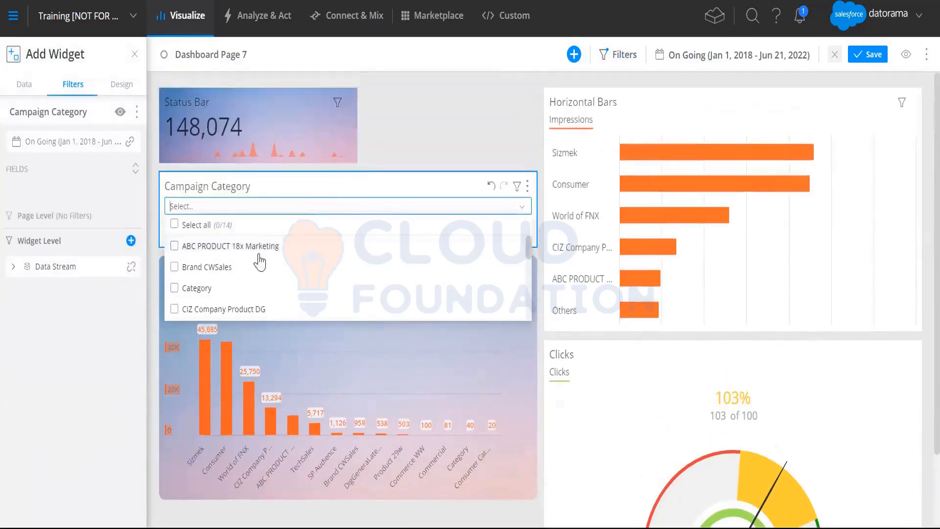
scroll(298, 286, "down", 5)
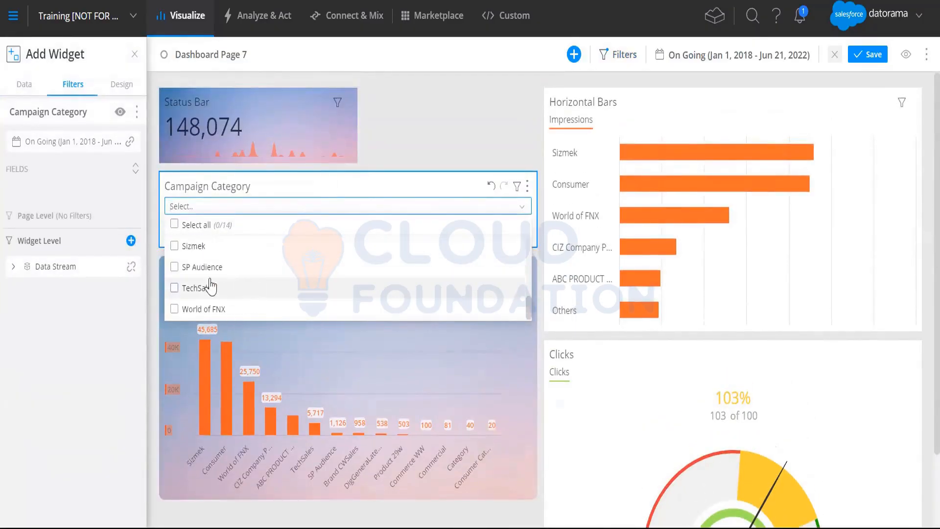
left_click(197, 247)
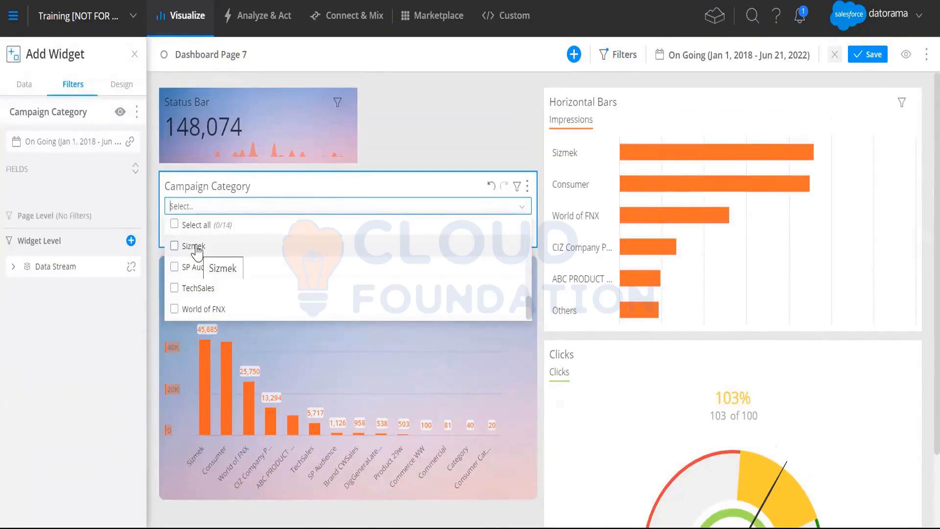
left_click(410, 120)
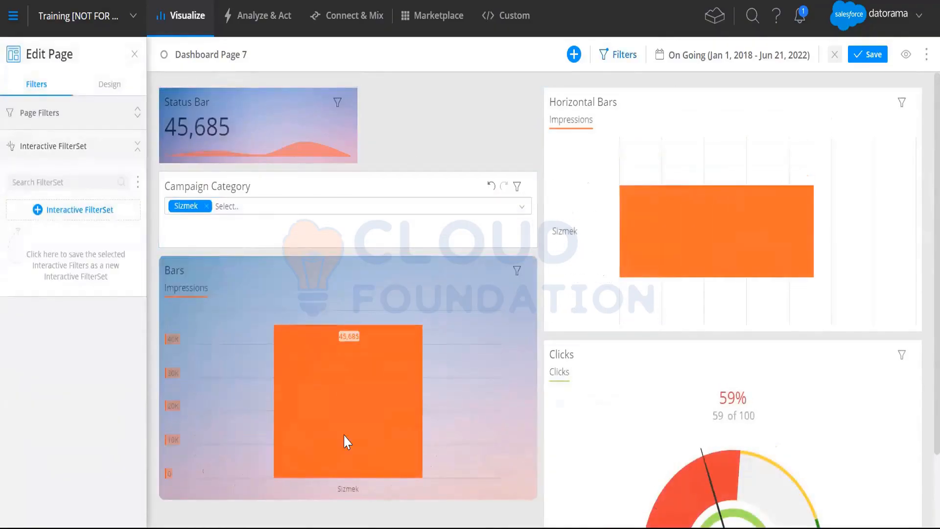
- Check the Clicks gauge's value against its goal and clear Sizmek from the Campaign Category filter
scroll(608, 394, "down", 2)
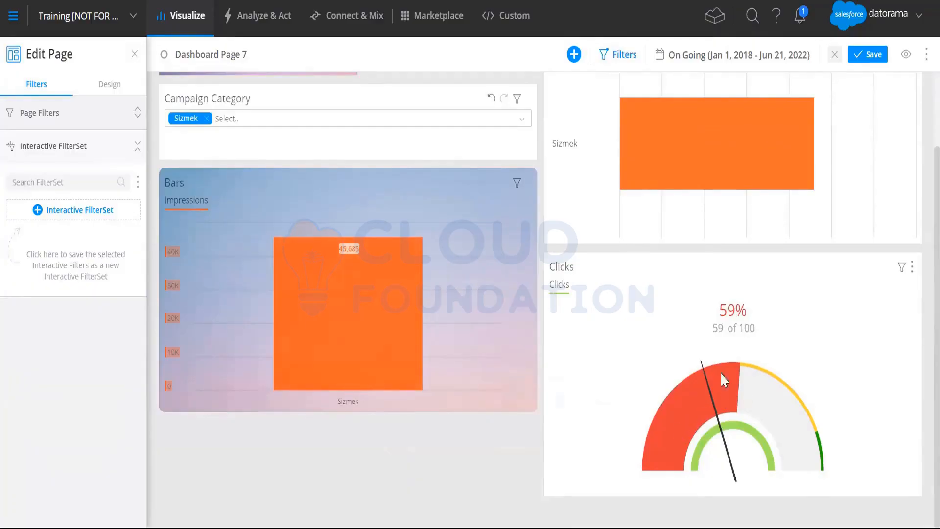
left_click_drag(742, 327, 715, 328)
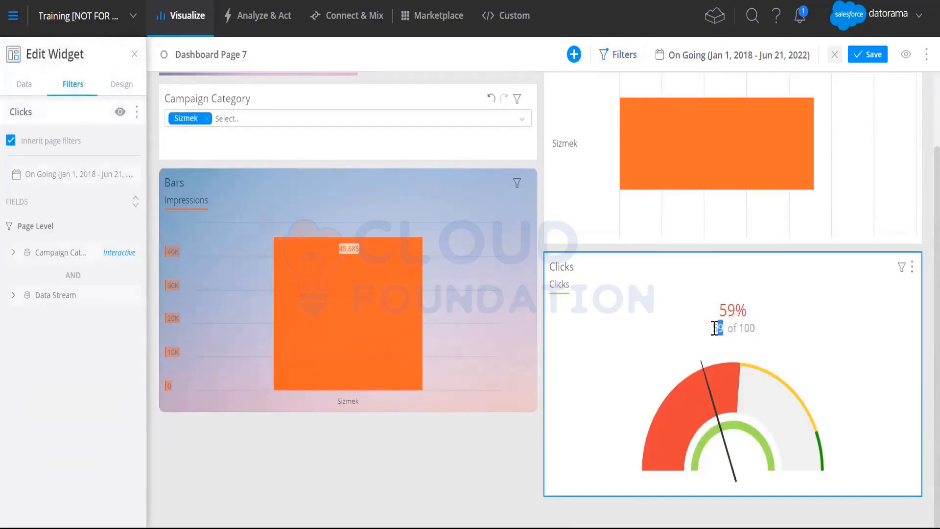
left_click(206, 119)
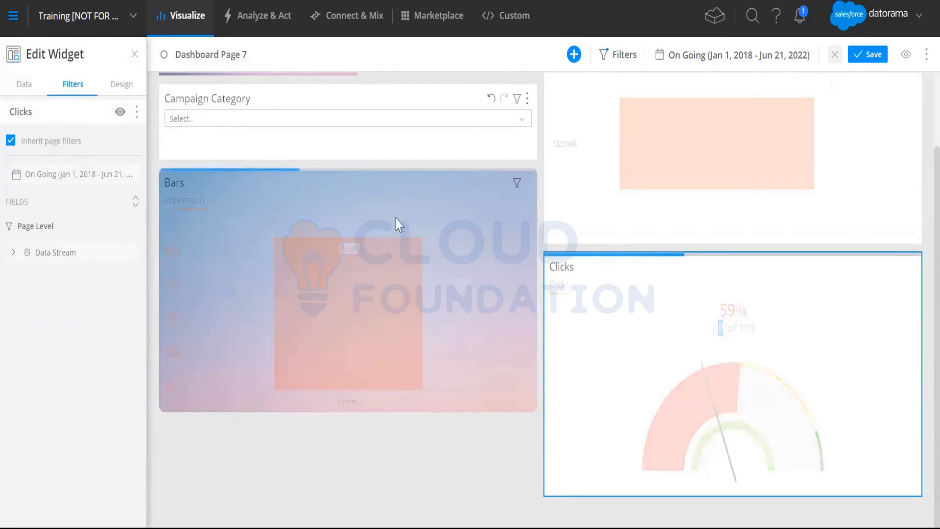
left_click(292, 95)
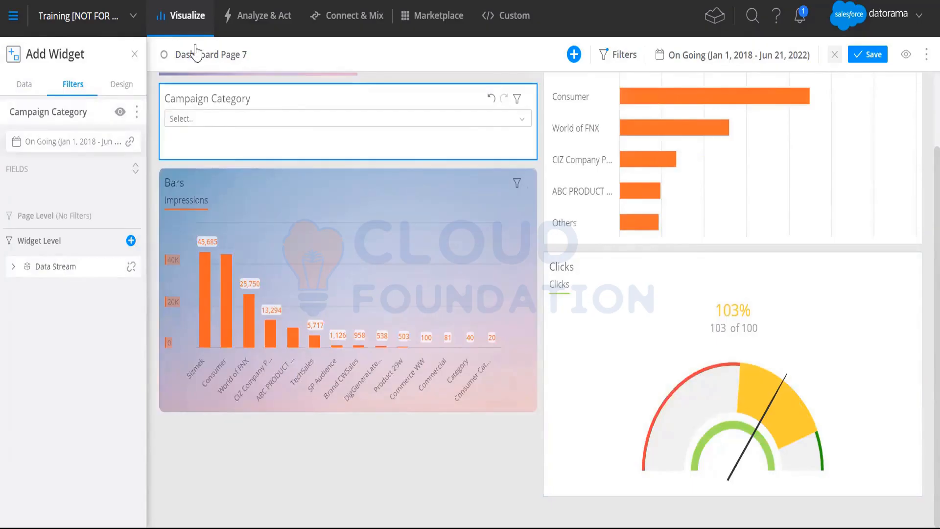
- Add a second interactive Filter widget with Day as its dimension and display its selectable dates
left_click(574, 54)
left_click(22, 402)
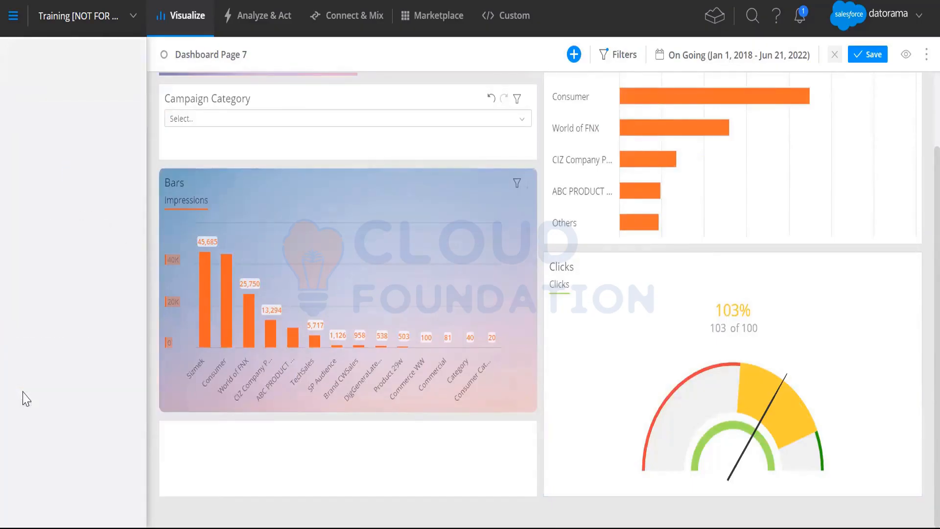
left_click(73, 174)
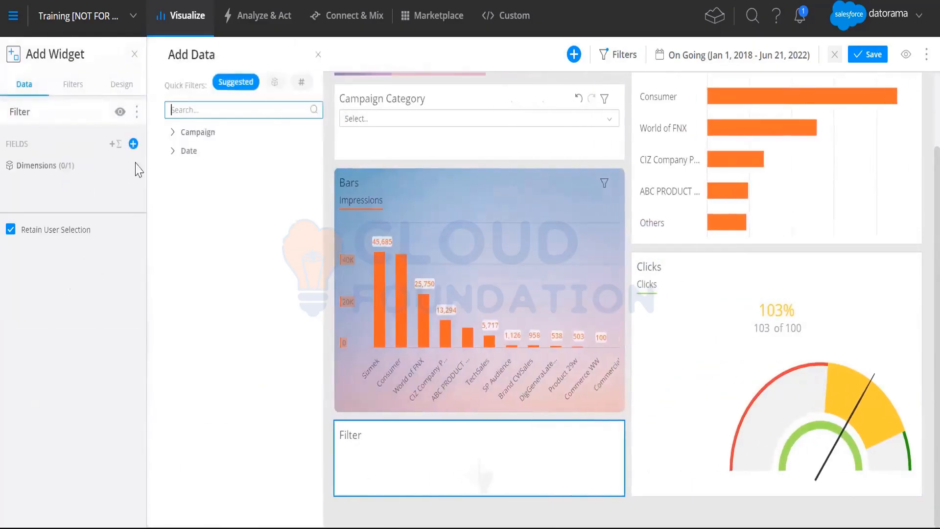
left_click(193, 150)
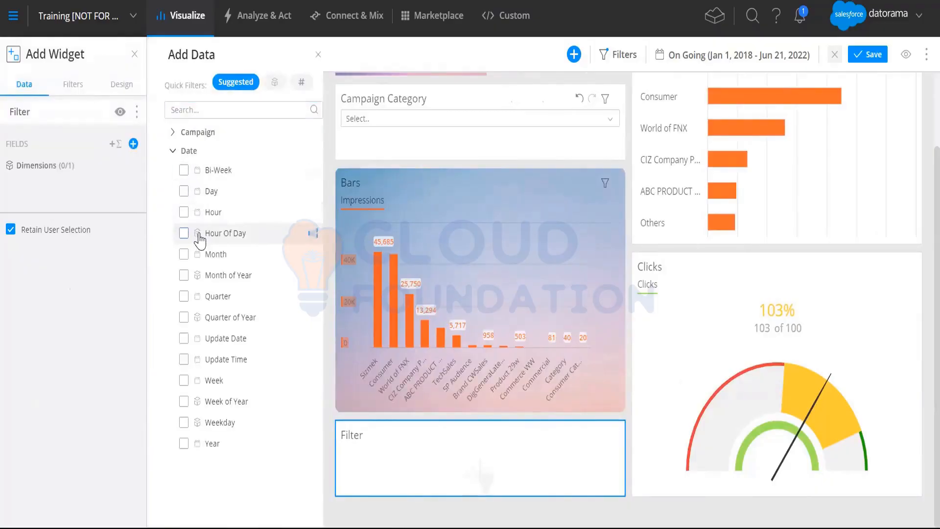
left_click(210, 192)
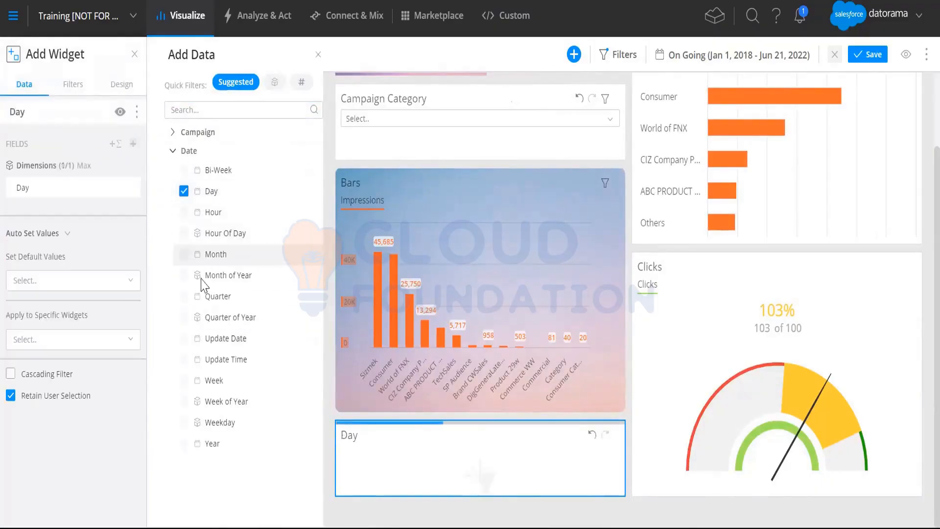
left_click(416, 448)
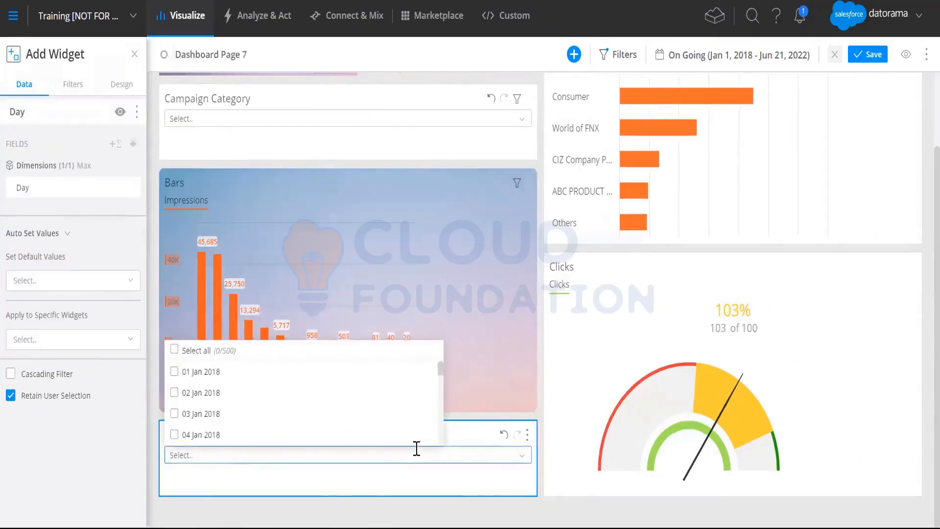
- Review the Day filter's Filtering Display and Selection Method options, keeping Dropdown and Multiple
left_click(81, 84)
left_click(121, 84)
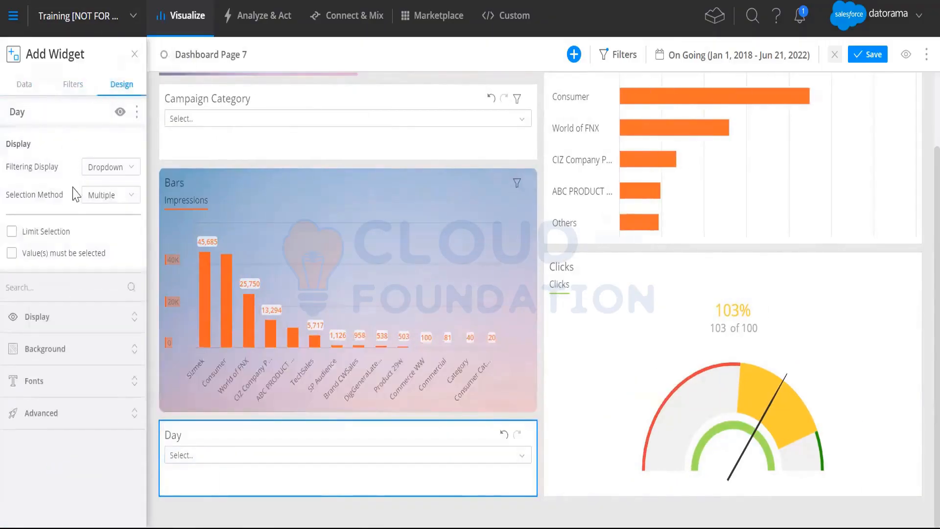
left_click(106, 169)
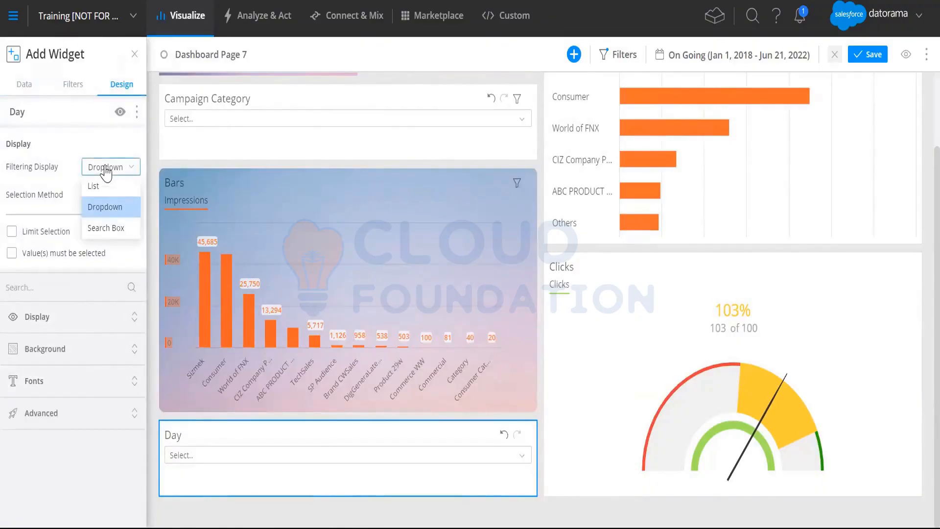
left_click(99, 206)
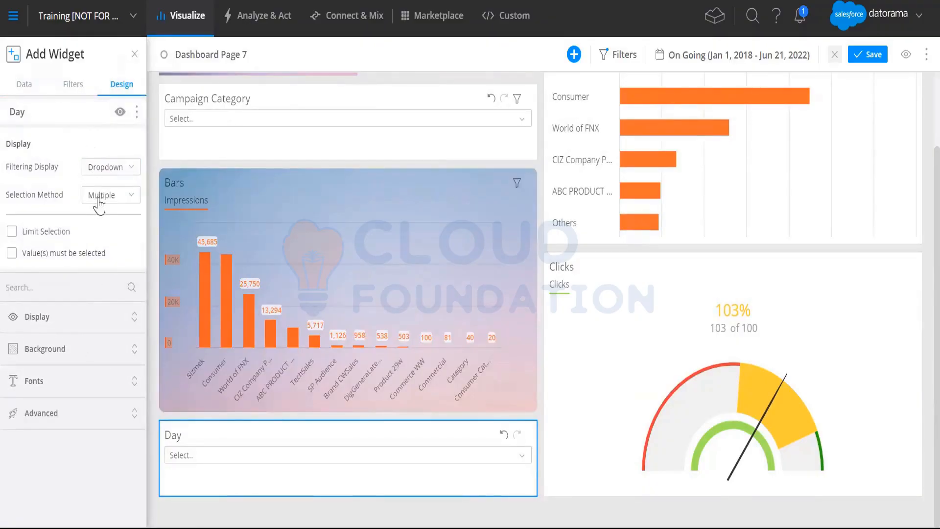
left_click(99, 199)
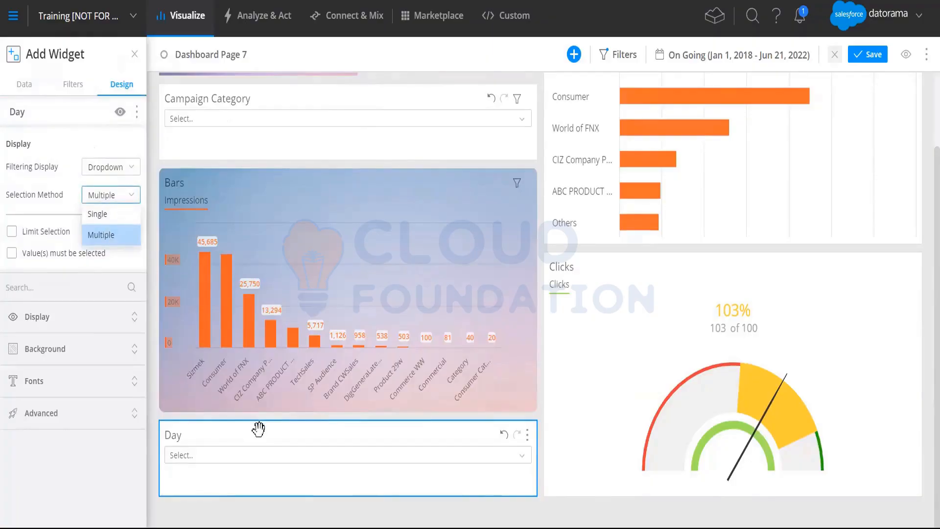
- Place the Day filter beside the Status Bar and narrow the Day, Campaign Category and Horizontal Bars widgets
left_click_drag(259, 428, 466, 69)
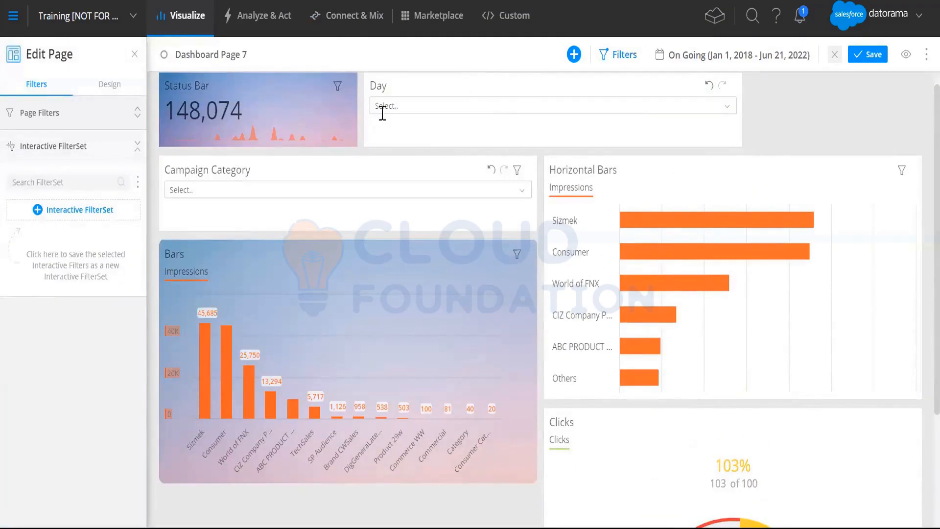
left_click_drag(365, 112, 536, 104)
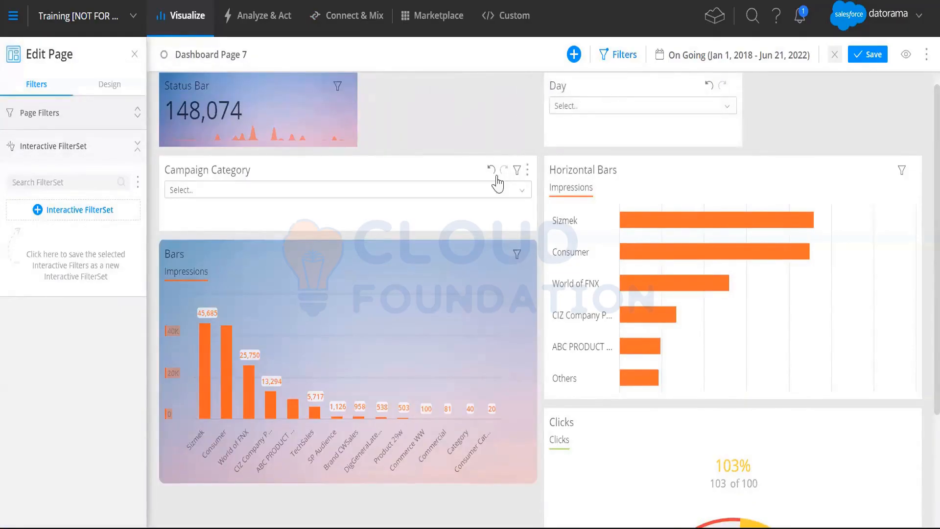
left_click_drag(495, 198, 353, 202)
left_click_drag(576, 82, 389, 159)
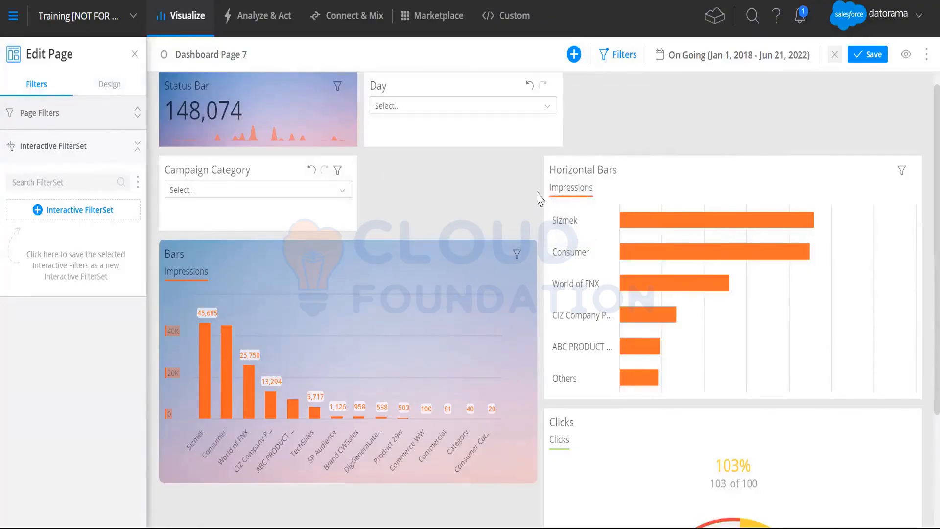
left_click_drag(541, 190, 571, 182)
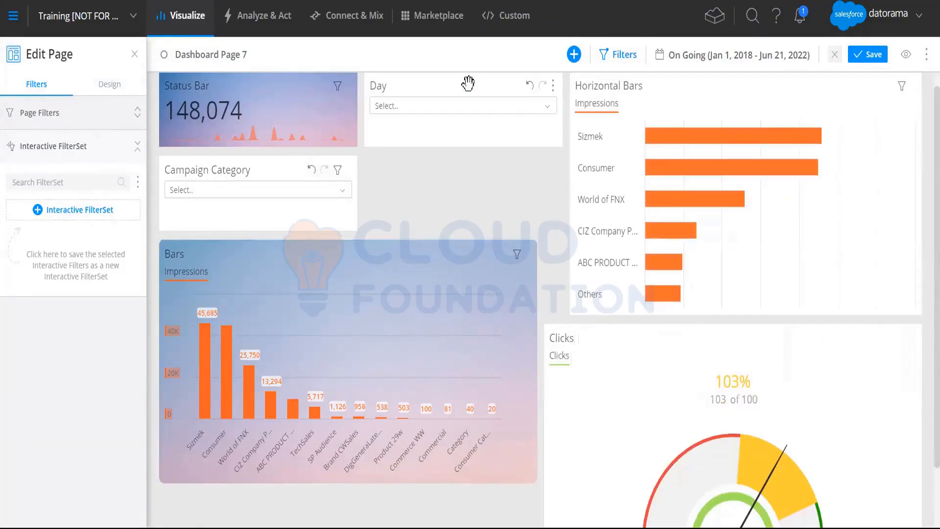
- Move the Status Bar below the Campaign Category filter, aligning both filters in the first row, and delete the Horizontal Bars widget
left_click_drag(467, 83, 457, 143)
left_click_drag(263, 88, 262, 172)
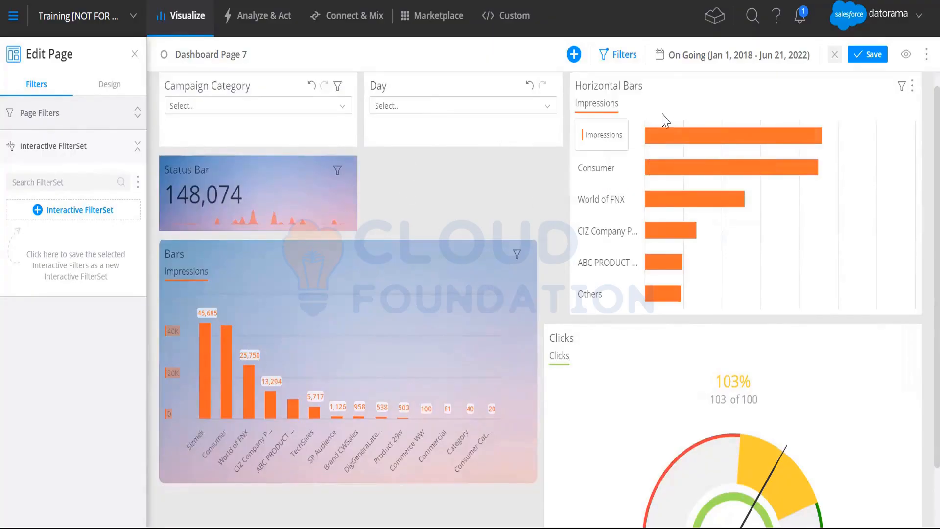
left_click(912, 87)
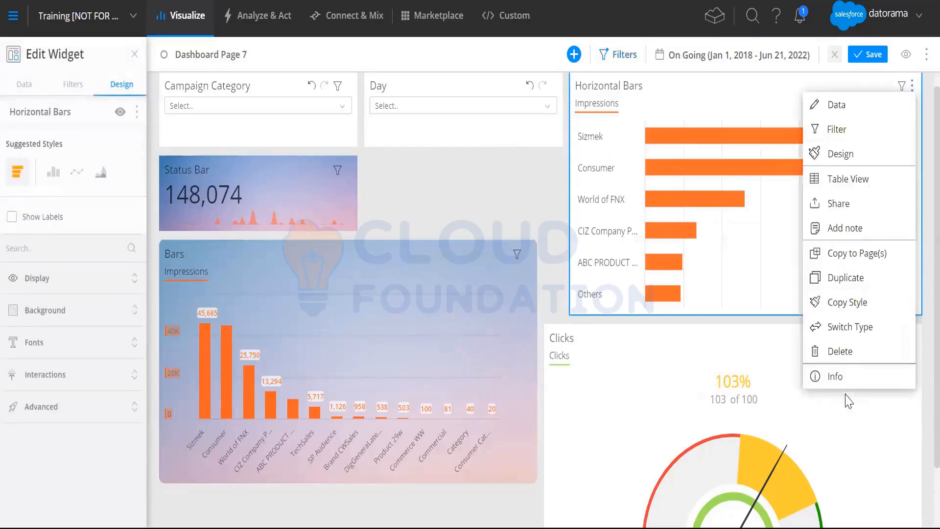
left_click(846, 351)
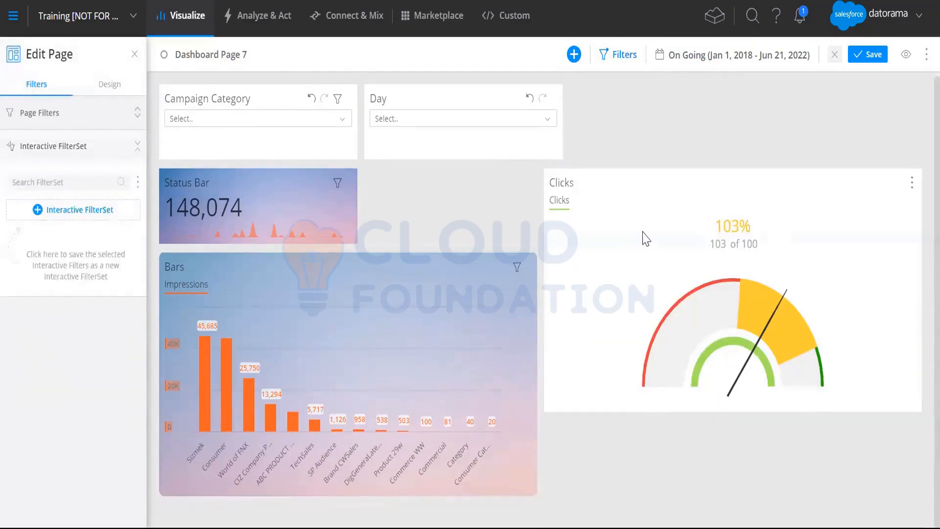
- Review the selectable values in the Campaign Category and Day filter widgets without choosing any
left_click(419, 264)
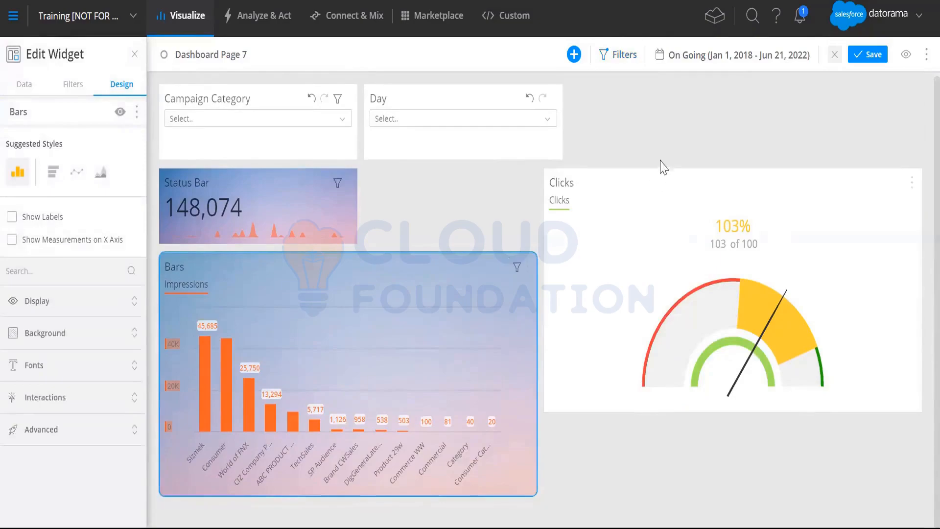
left_click(272, 118)
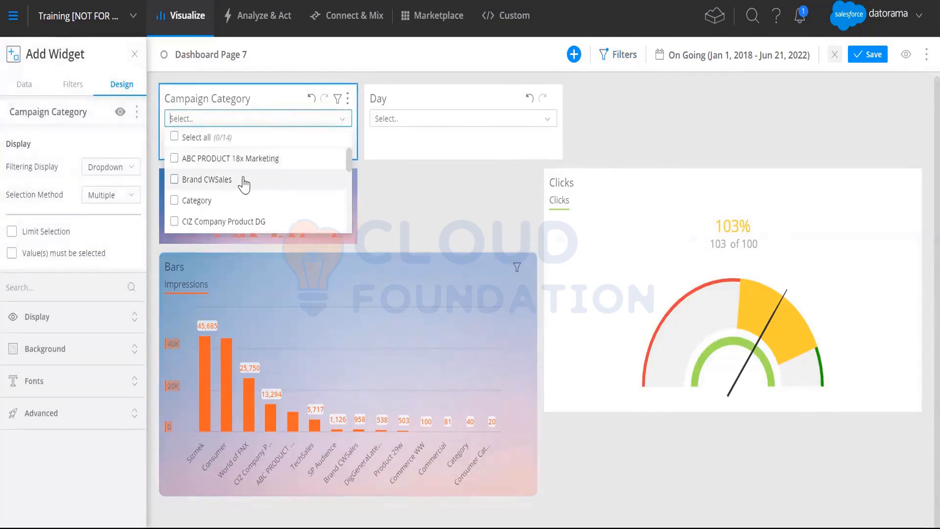
left_click(442, 134)
left_click(442, 120)
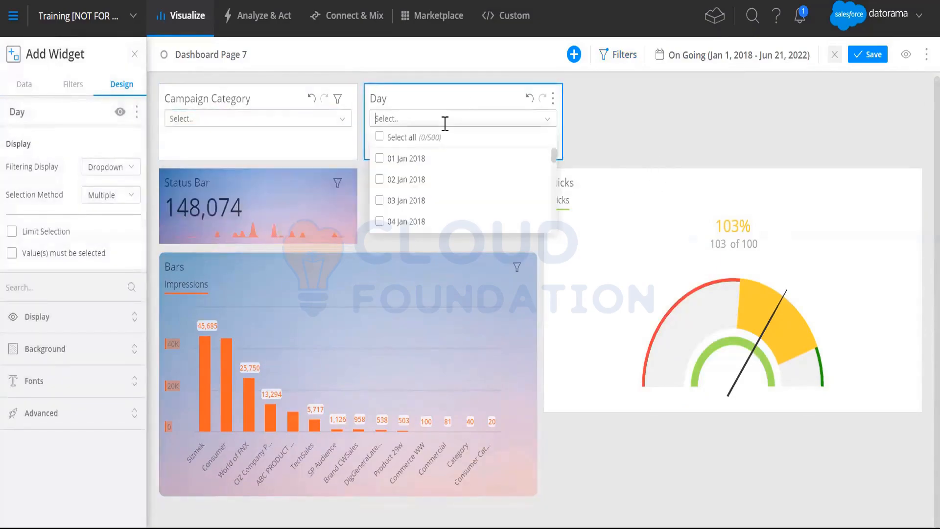
left_click(641, 121)
- Add an interactive Switch Dimensions widget, place it beside the Status Bar under the Day filter and narrow it to match
left_click(574, 54)
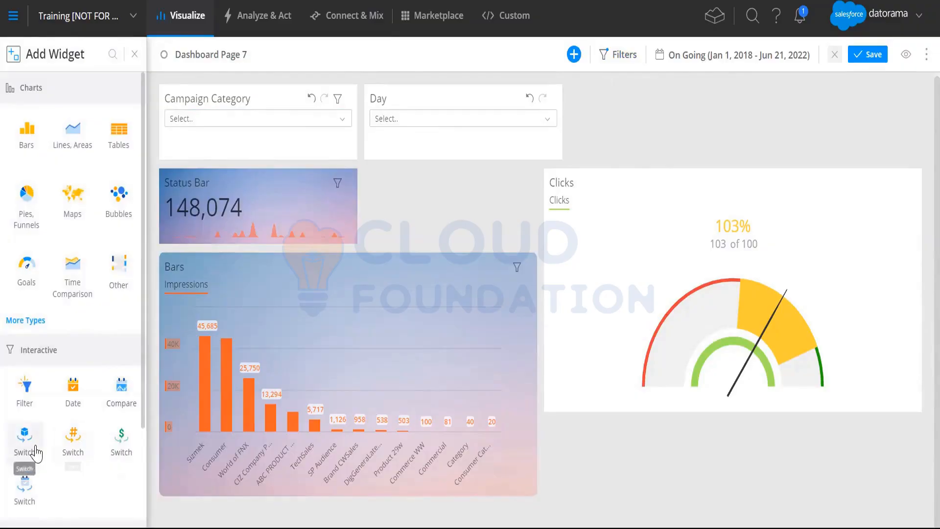
left_click(24, 436)
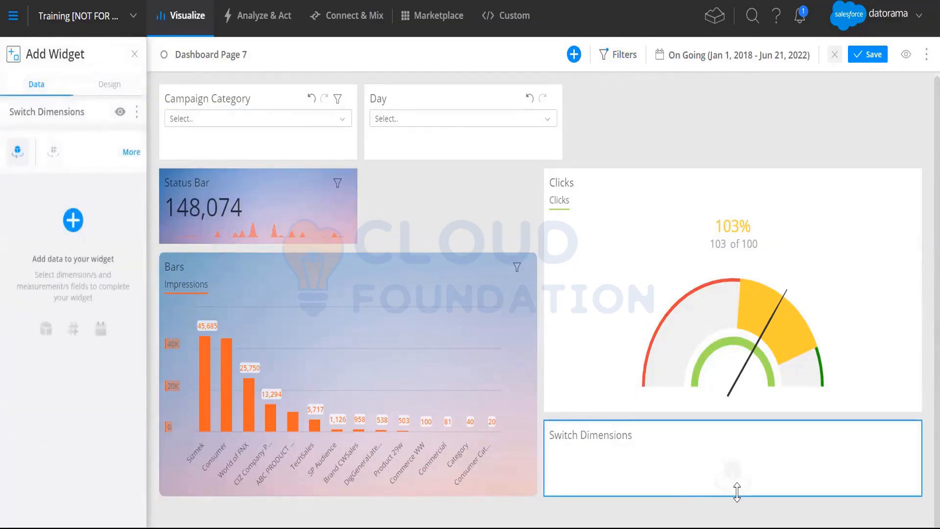
left_click_drag(651, 434, 472, 177)
left_click_drag(739, 214, 559, 222)
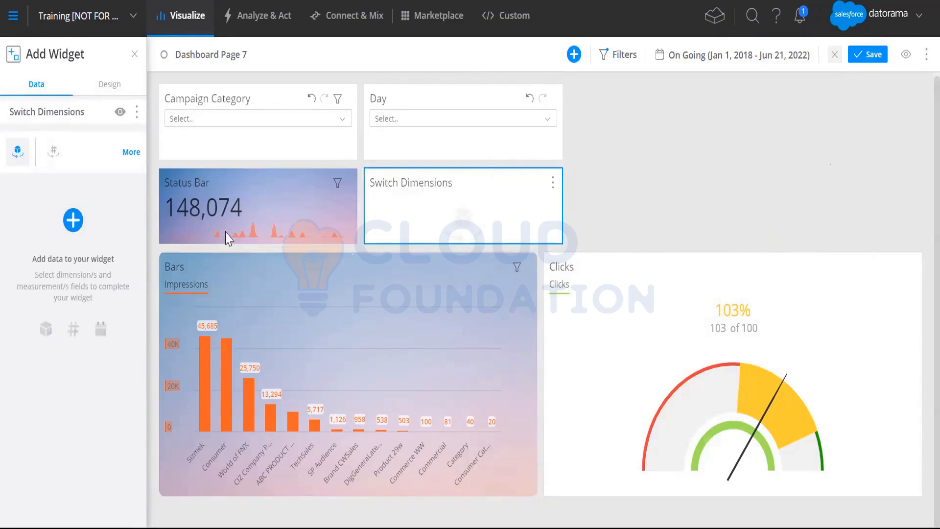
- Add Campaign Category and Campaign Name as the dimensions of the Switch Dimensions widget
left_click(73, 220)
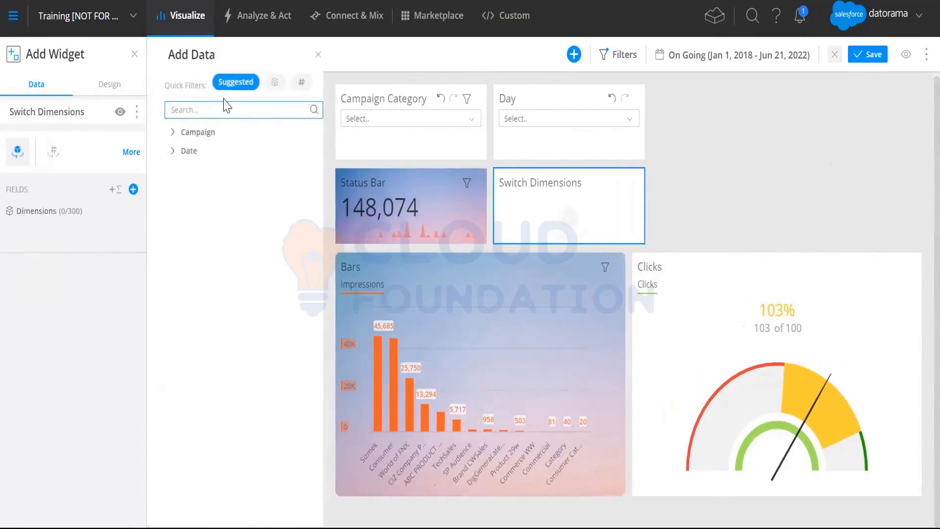
left_click(203, 116)
type("ca")
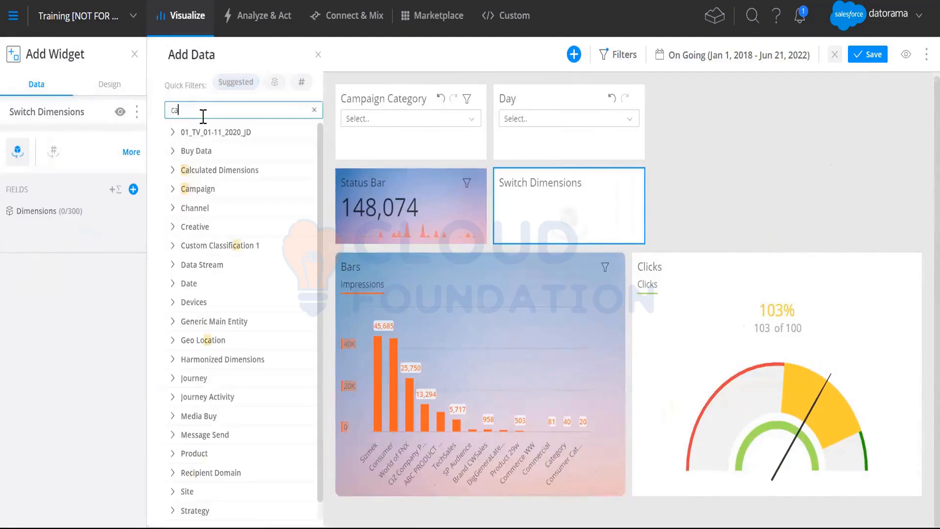
type("mpai")
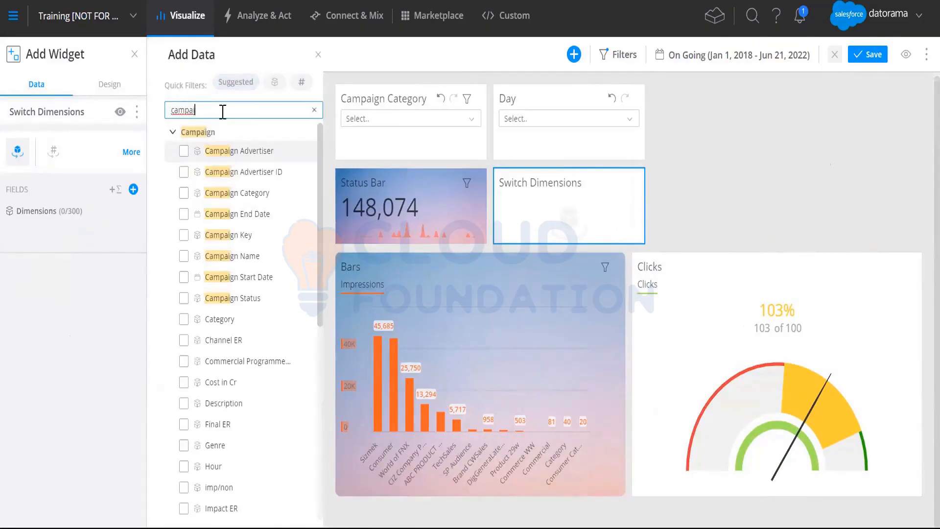
left_click(262, 212)
left_click(260, 212)
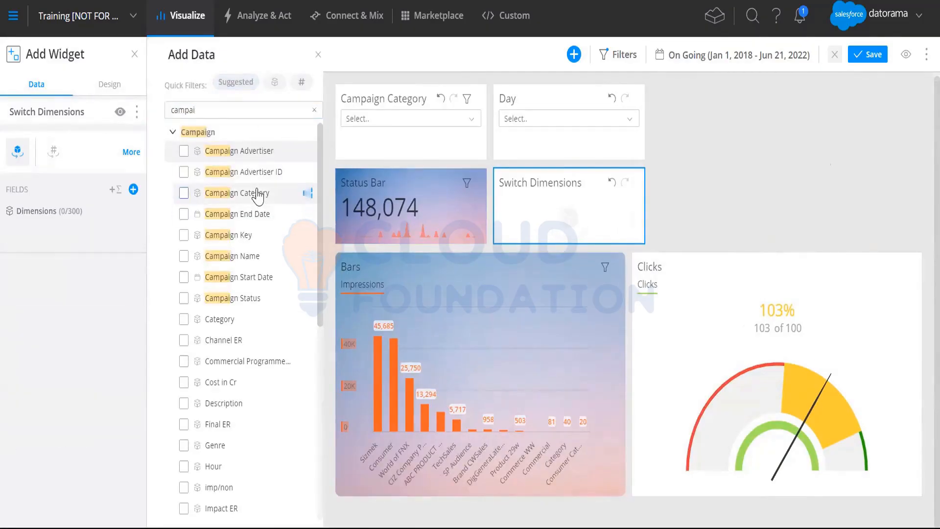
left_click(257, 195)
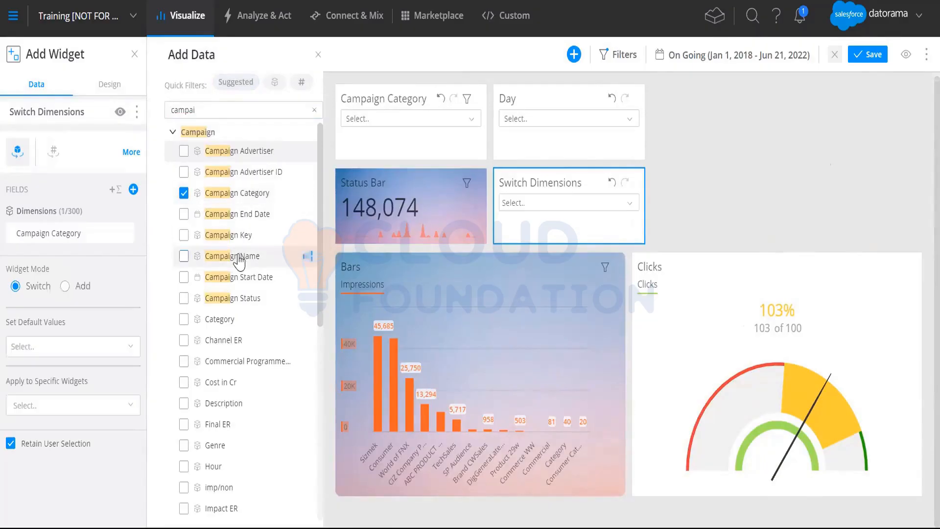
left_click(248, 255)
left_click(679, 151)
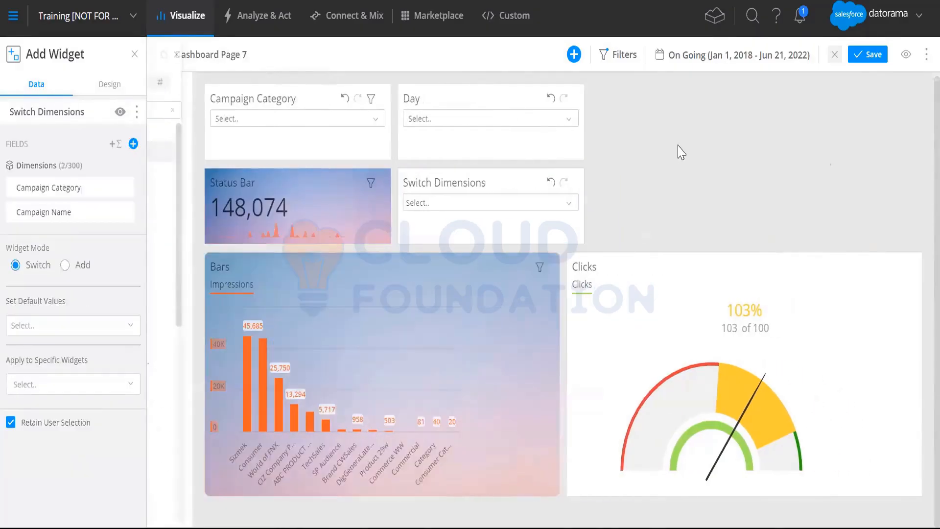
- Apply the Switch Dimensions widget specifically to the Status Bar and Bars widgets
left_click(495, 175)
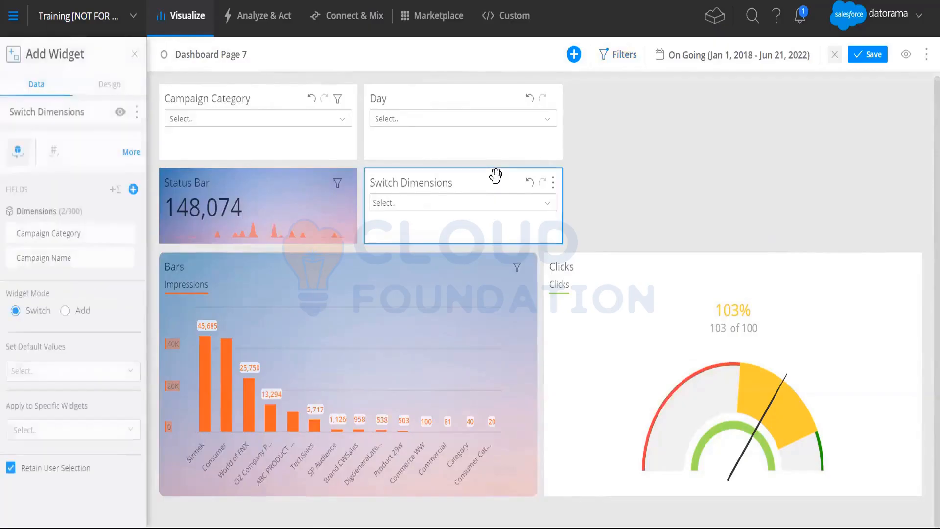
left_click(46, 429)
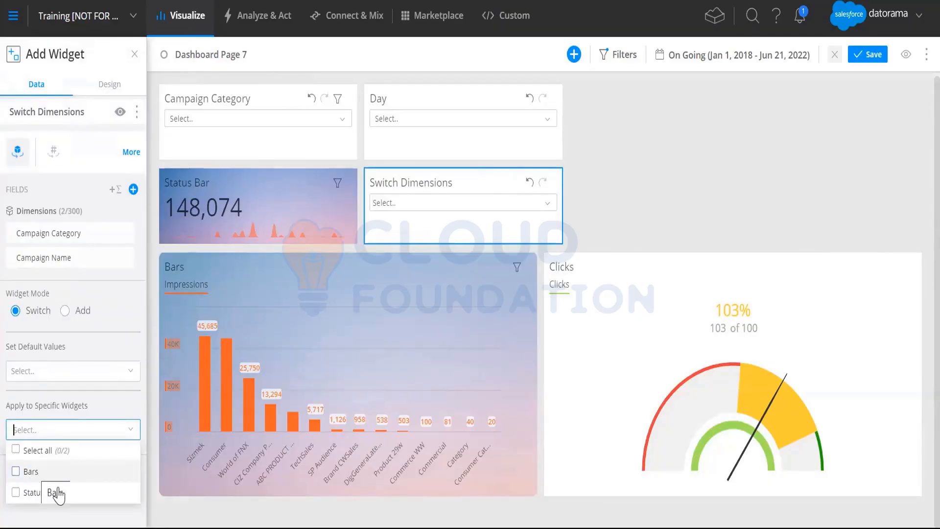
left_click(57, 492)
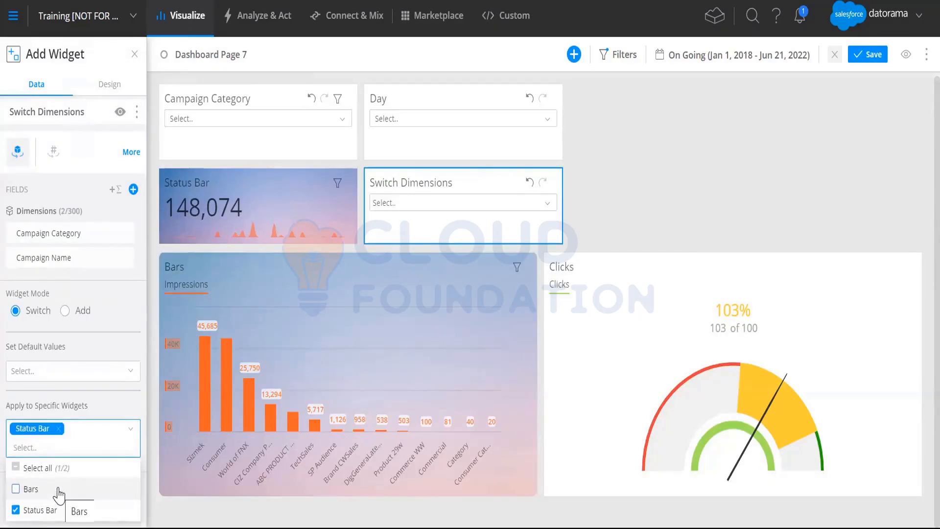
left_click(59, 491)
left_click(622, 179)
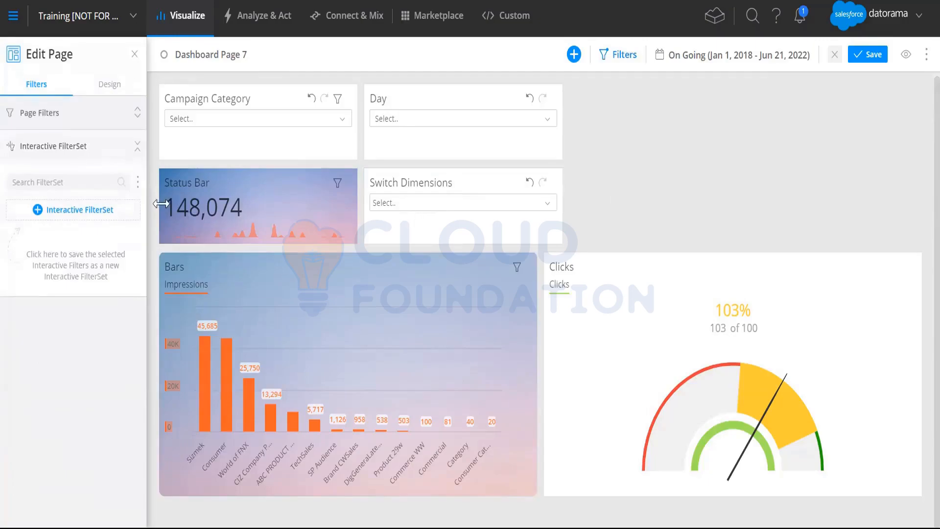
- Test the Switch Dimensions widget by selecting Campaign Name and adding Campaign Category to the selection
left_click(224, 205)
left_click(450, 200)
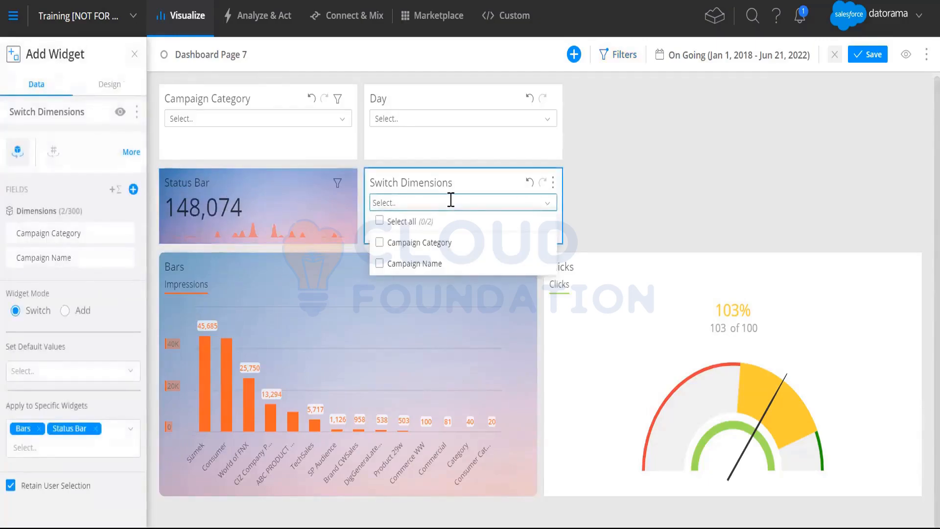
left_click(434, 264)
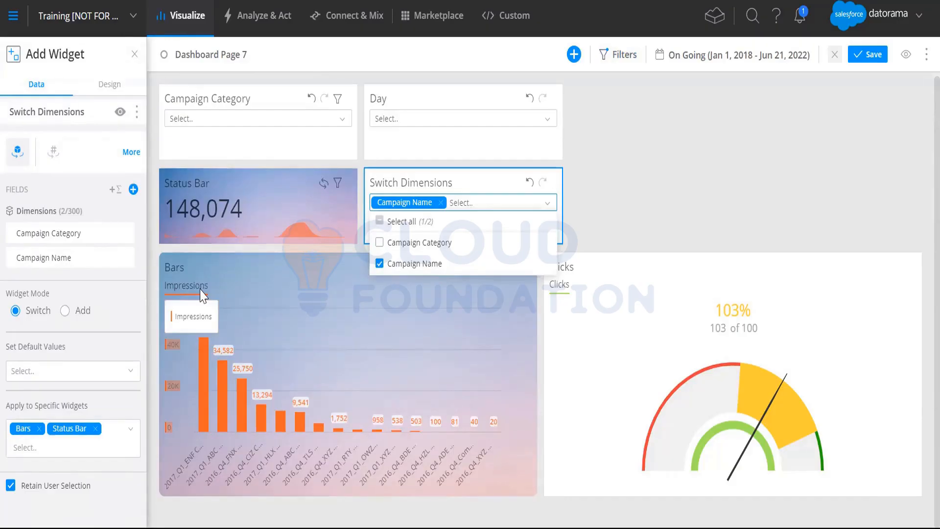
left_click(428, 251)
left_click(459, 179)
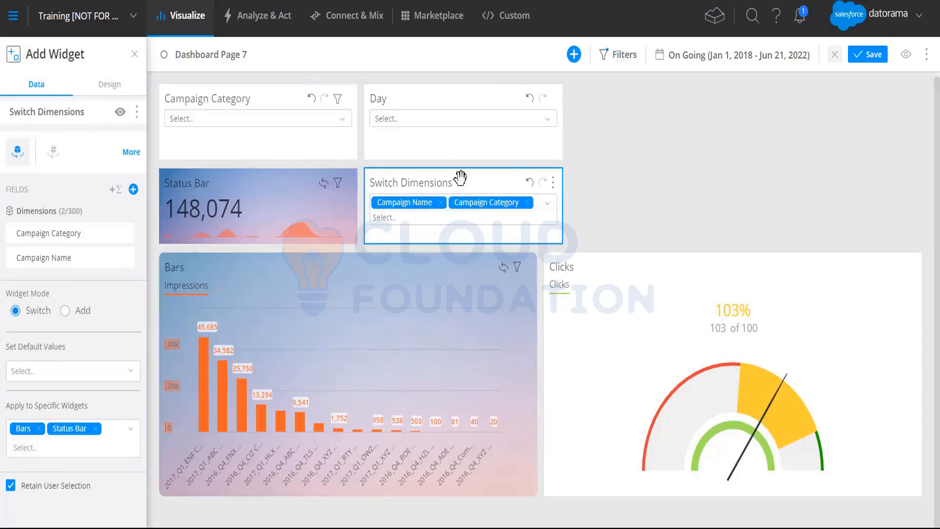
- Set the Switch Dimensions widget's Selection Method to Single and switch its dimension to Campaign Category
left_click(110, 85)
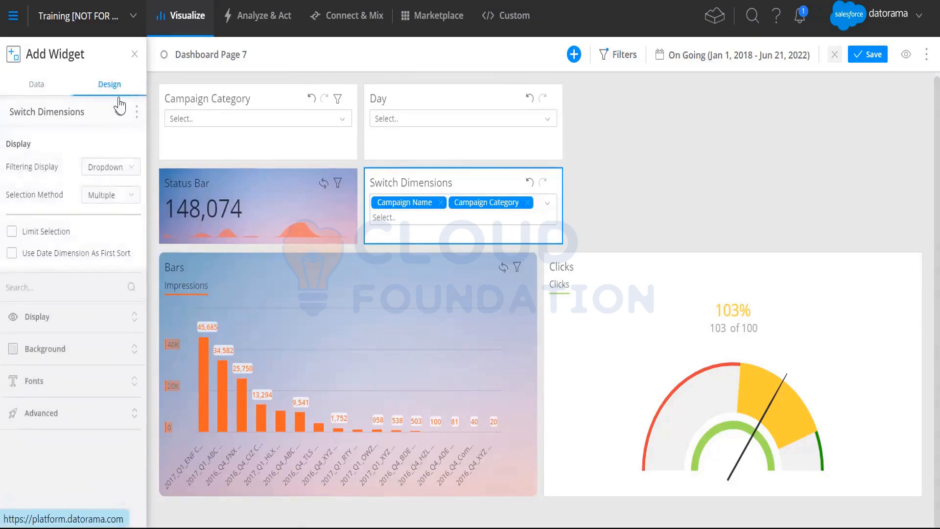
left_click(122, 198)
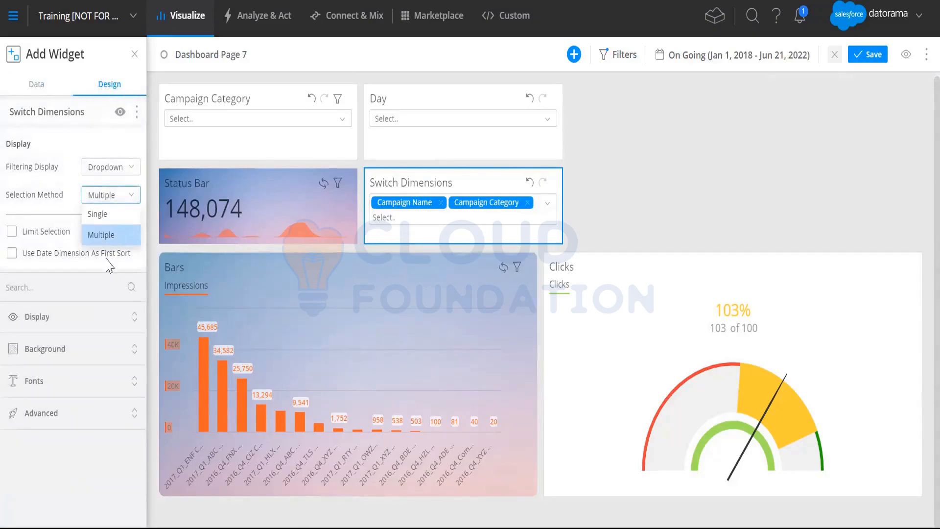
left_click(101, 215)
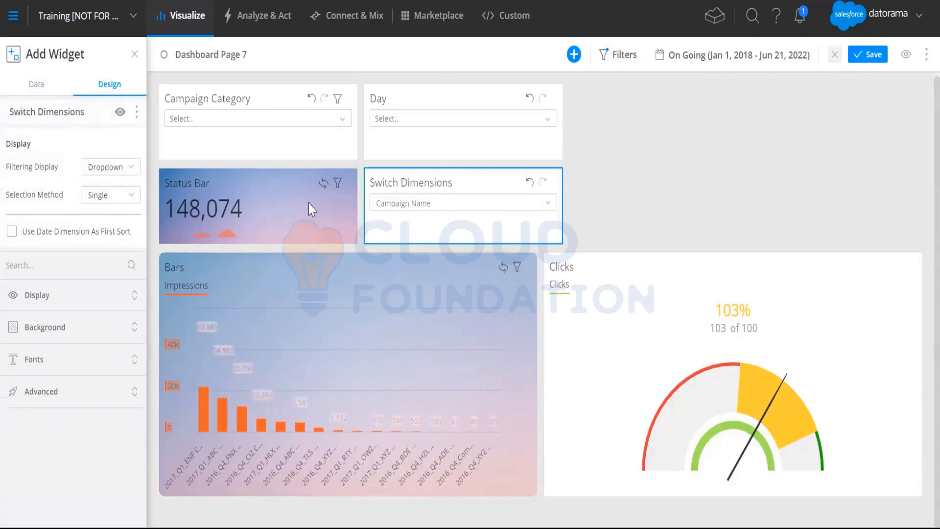
left_click(410, 202)
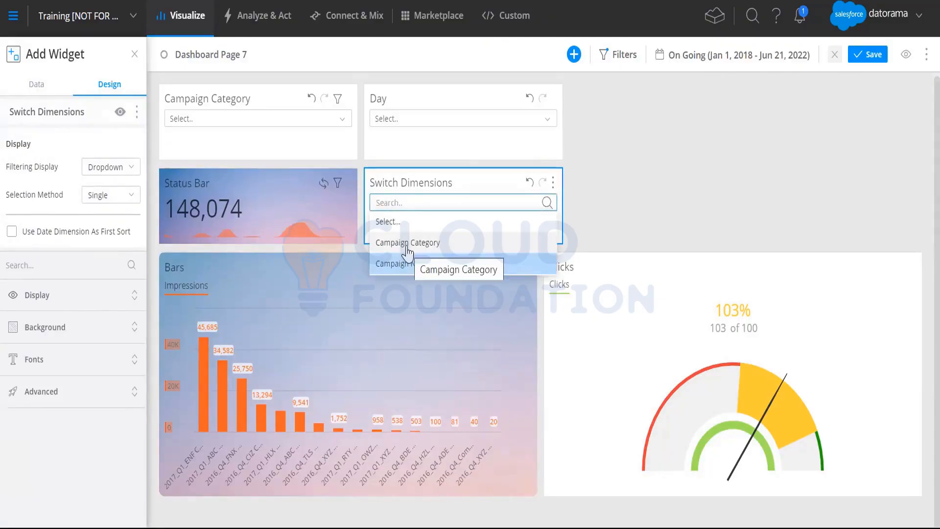
left_click(406, 249)
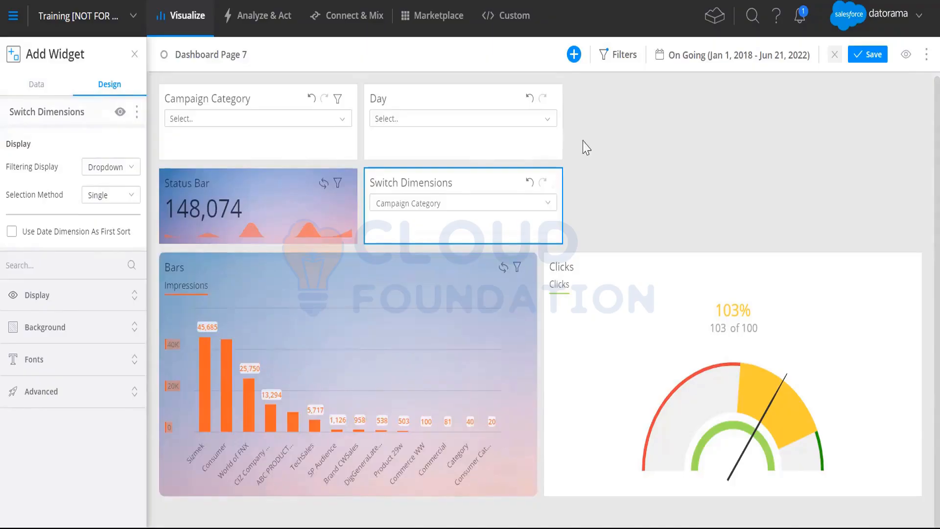
- Add an interactive Switch Measurements widget and place it in the first row of the page, above the Clicks gauge
left_click(573, 54)
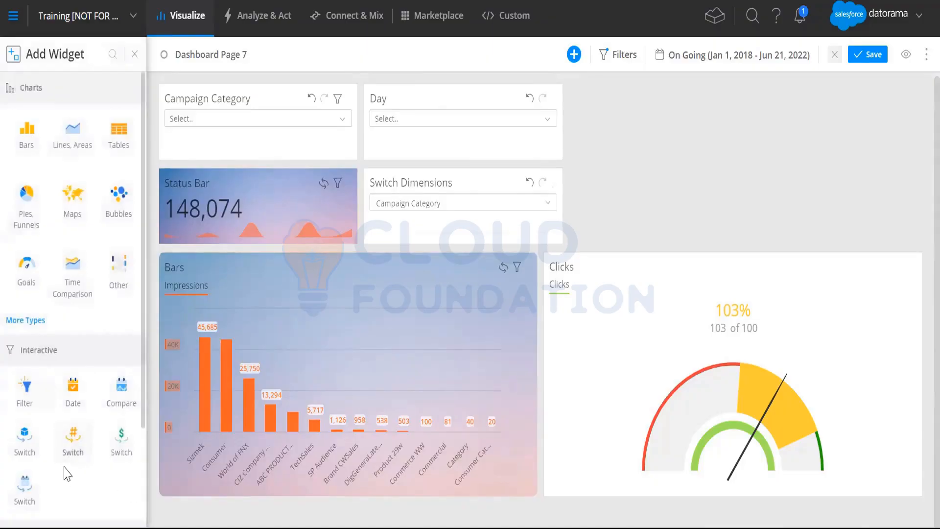
left_click(77, 445)
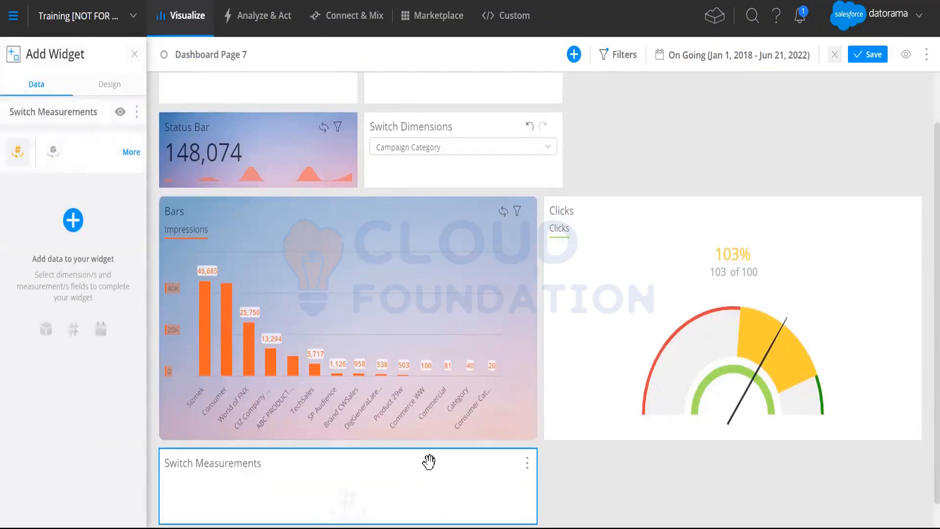
left_click_drag(430, 462, 853, 155)
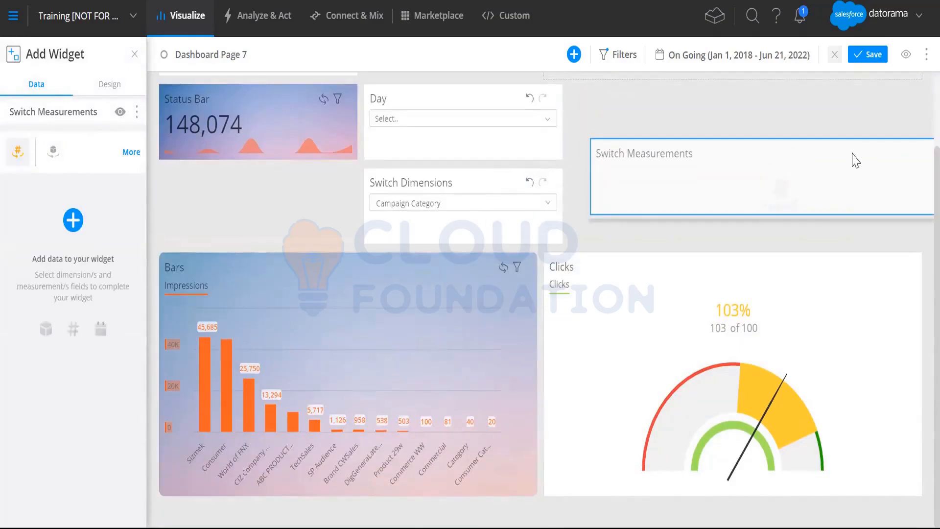
left_click(606, 259)
left_click(520, 313)
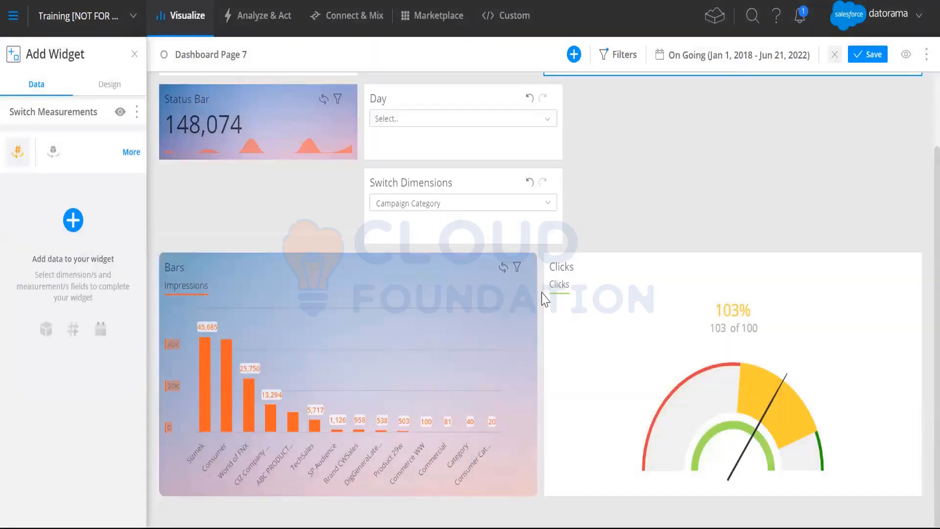
scroll(446, 380, "up", 2)
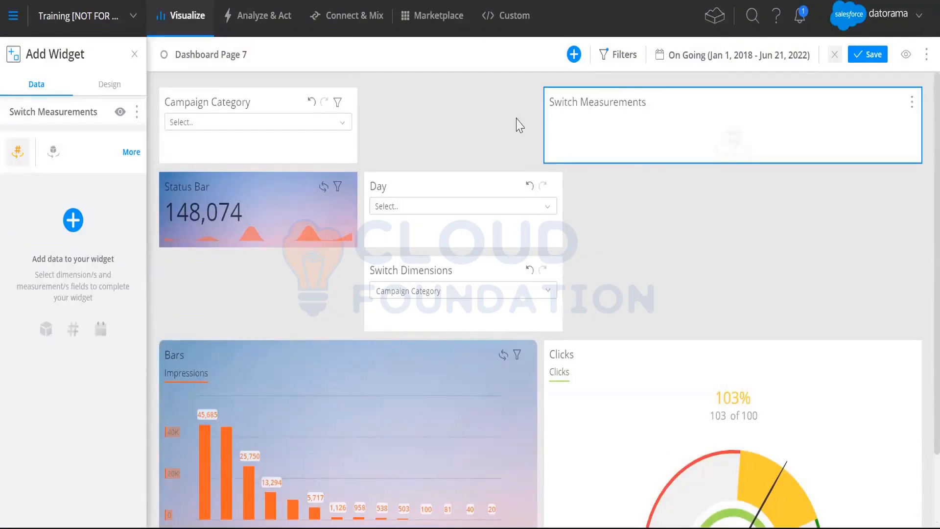
- Add the Impressions, Clicks and Media Cost measurements to the Switch Measurements widget
left_click(73, 219)
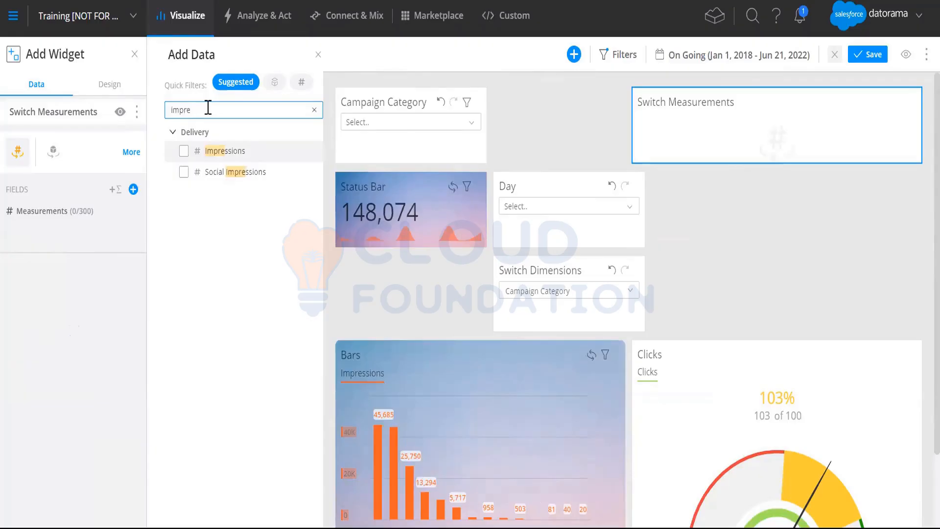
left_click(212, 148)
left_click_drag(208, 111, 152, 112)
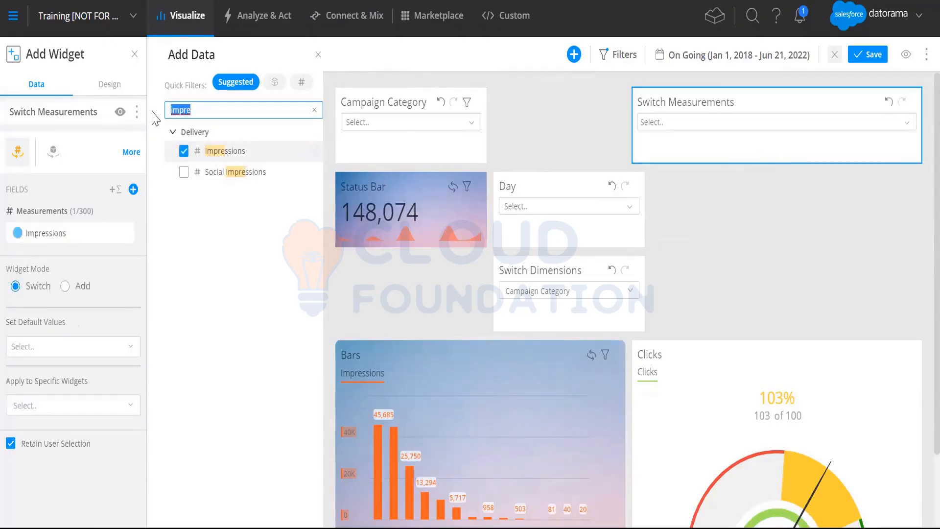
type("clic")
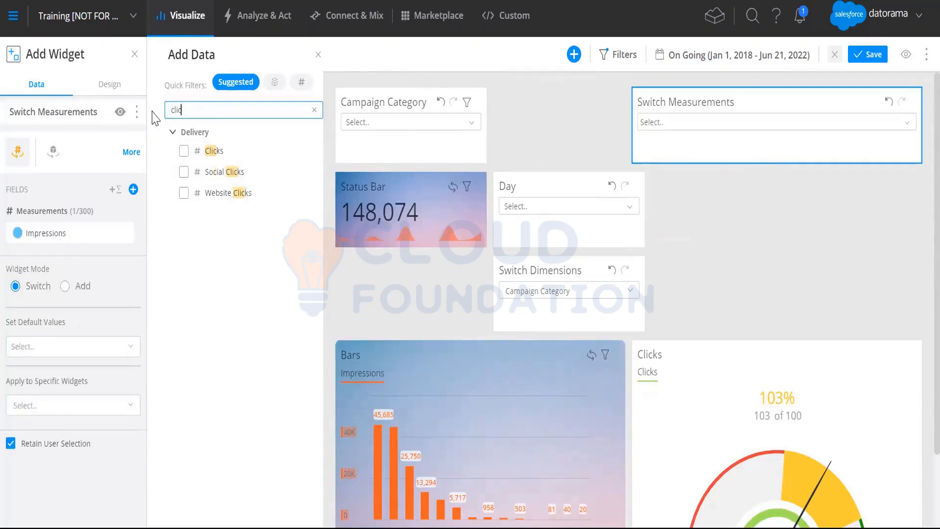
left_click(214, 150)
left_click_drag(206, 110, 112, 107)
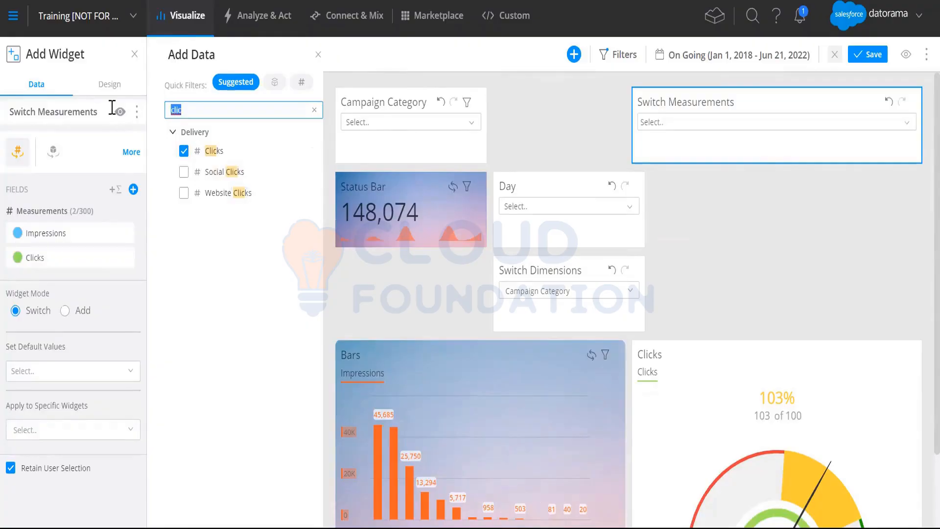
type("med")
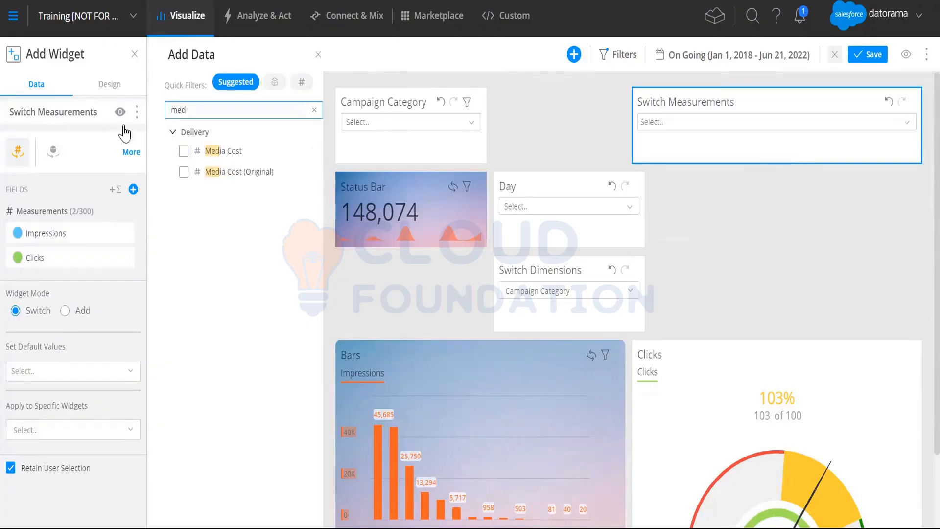
left_click(211, 151)
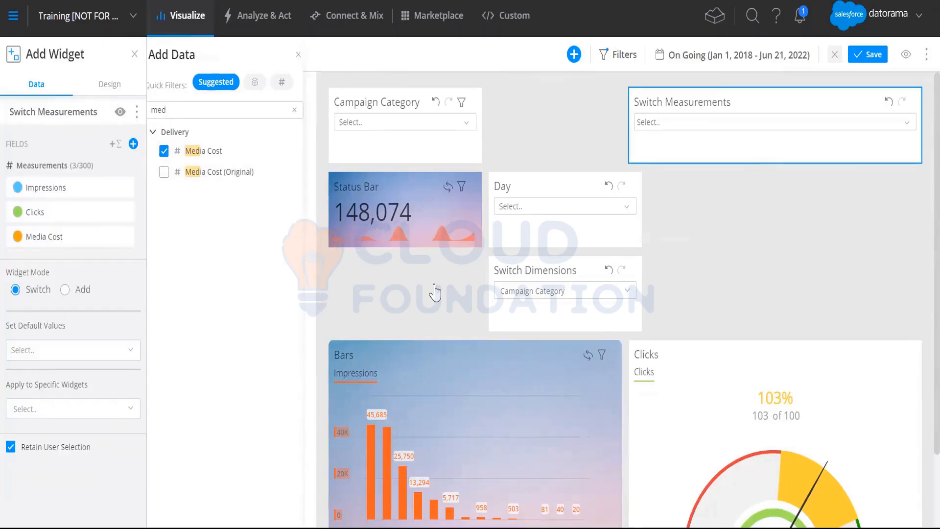
left_click(434, 289)
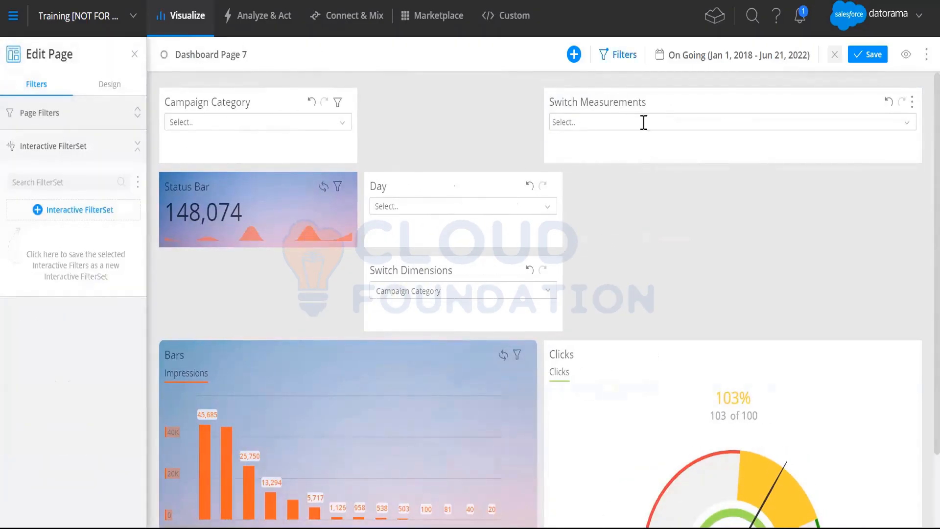
- Narrow the Switch Measurements widget and place it beside Switch Dimensions in the first row, with the Day filter below the Clicks gauge
left_click_drag(542, 133, 594, 132)
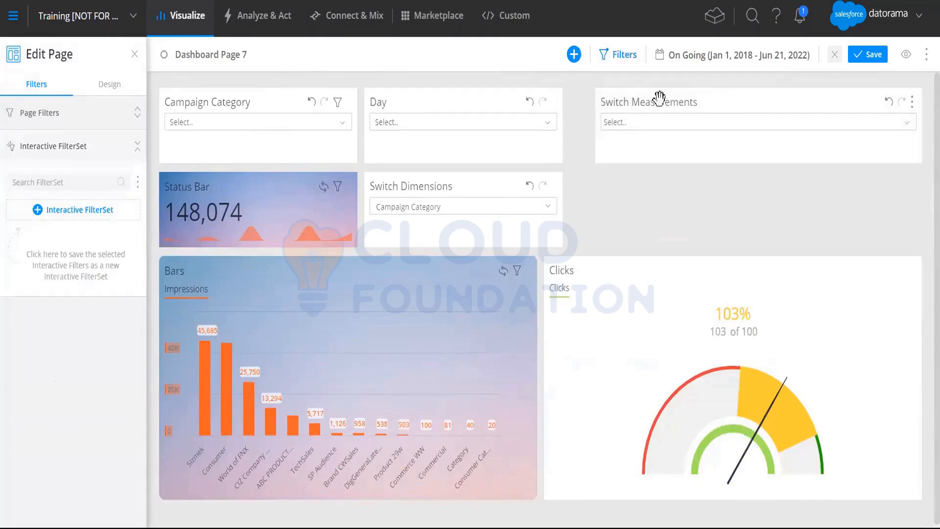
left_click_drag(720, 95, 692, 176)
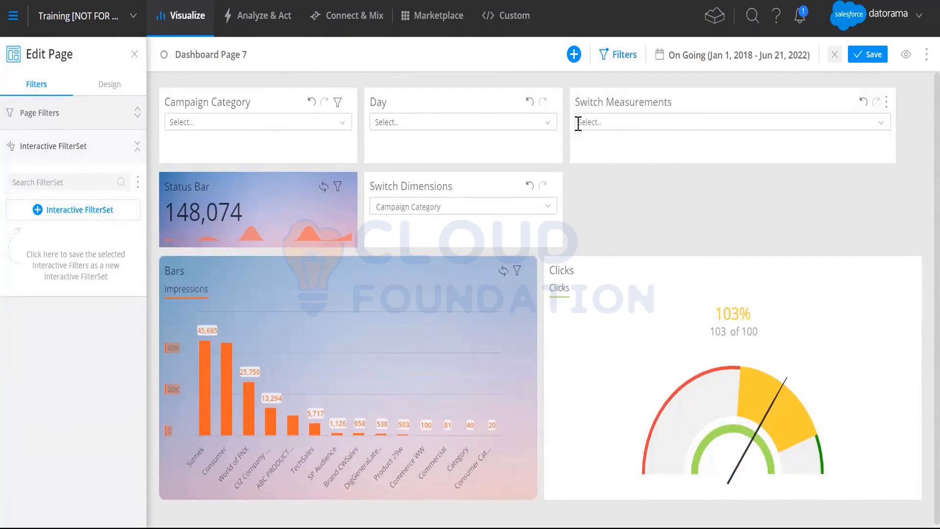
left_click_drag(569, 129, 621, 135)
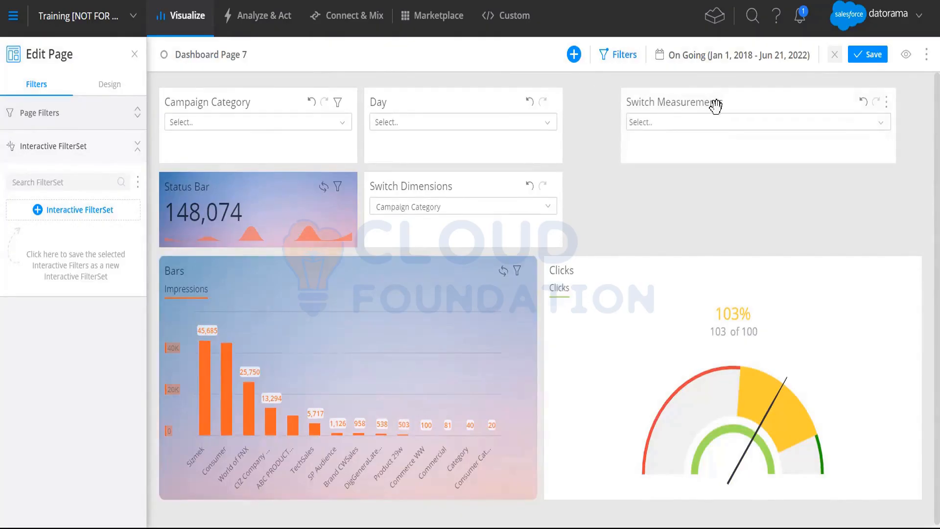
left_click_drag(777, 96, 774, 170)
left_click_drag(440, 96, 610, 74)
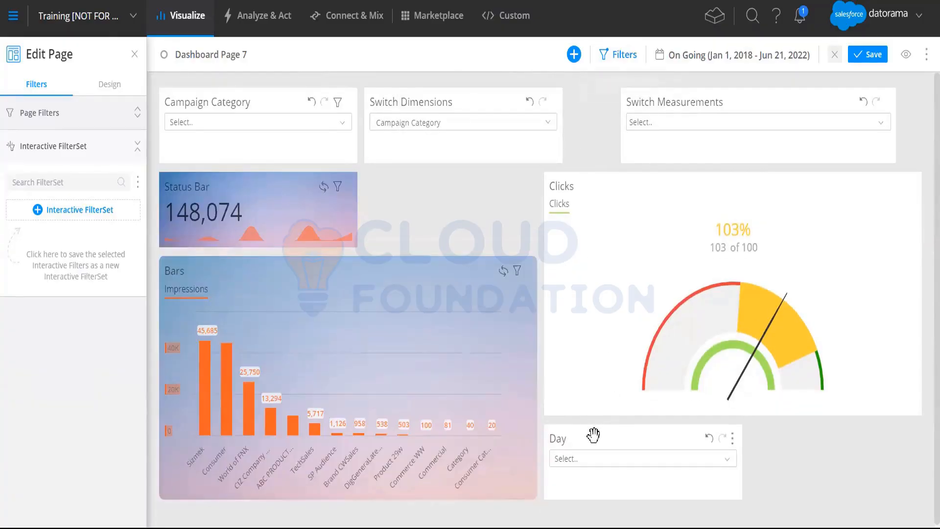
left_click_drag(734, 100, 709, 99)
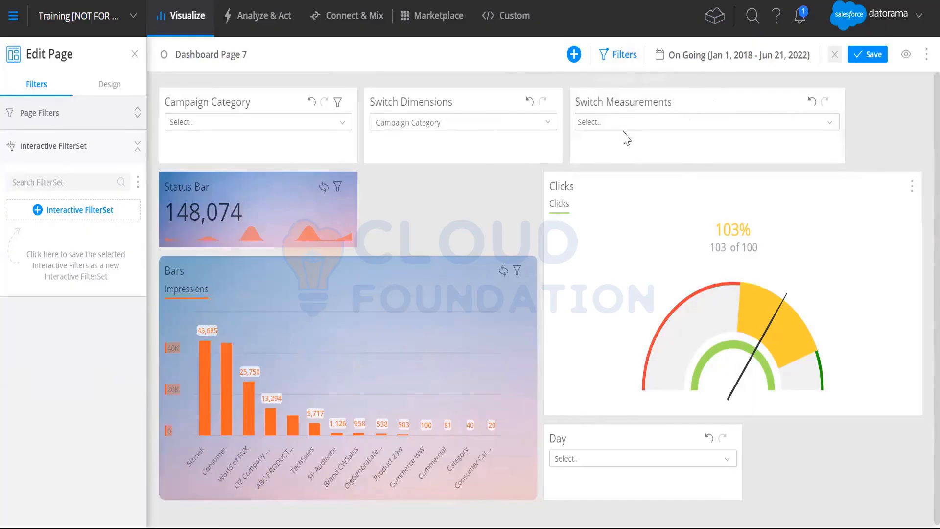
- Apply the Switch Measurements widget specifically to the Bars and Status Bar widgets
left_click(705, 95)
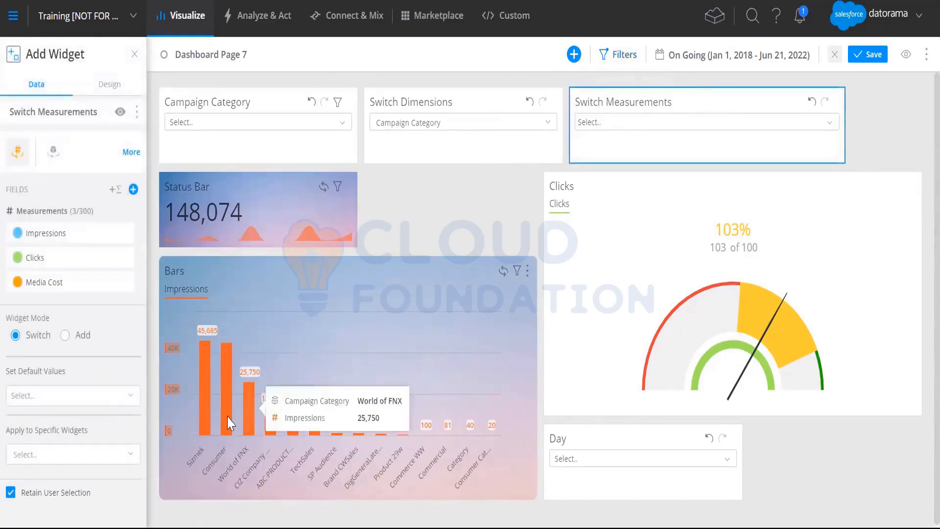
left_click(83, 450)
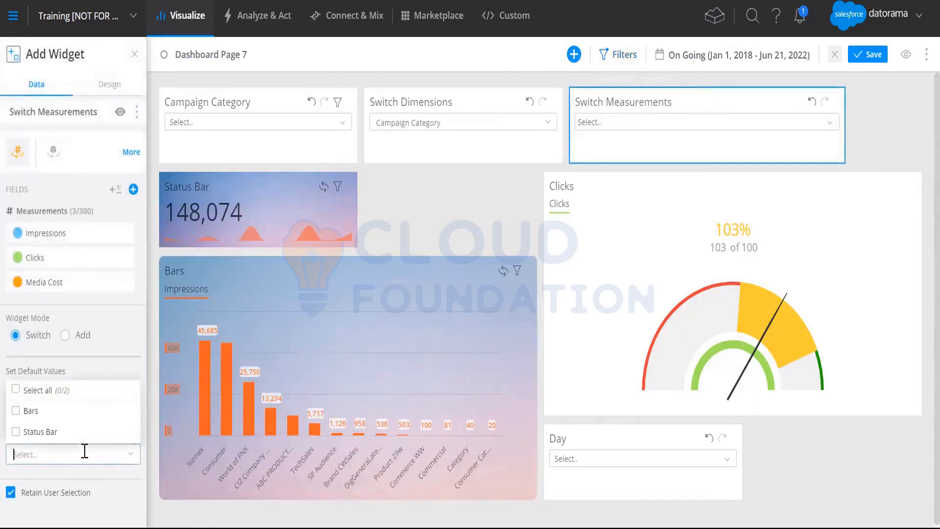
left_click(22, 414)
left_click(21, 432)
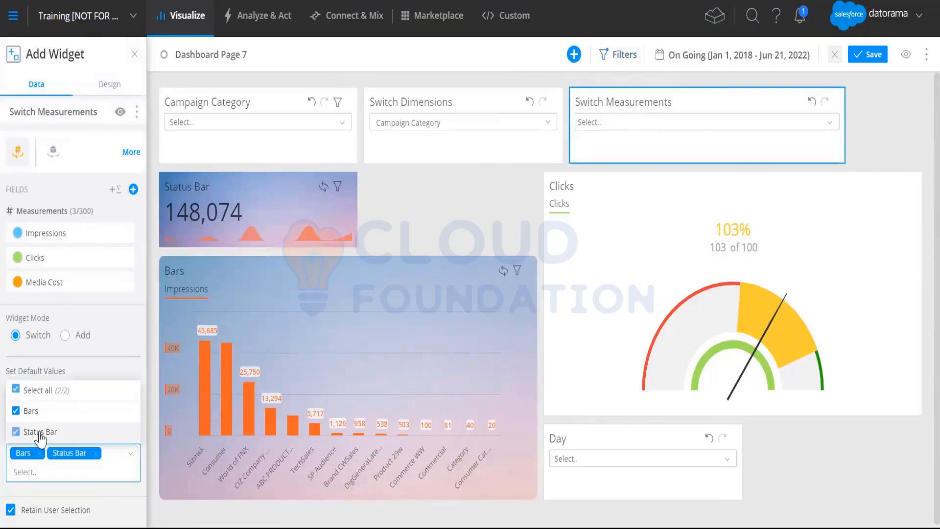
left_click(104, 362)
left_click_drag(10, 431, 100, 444)
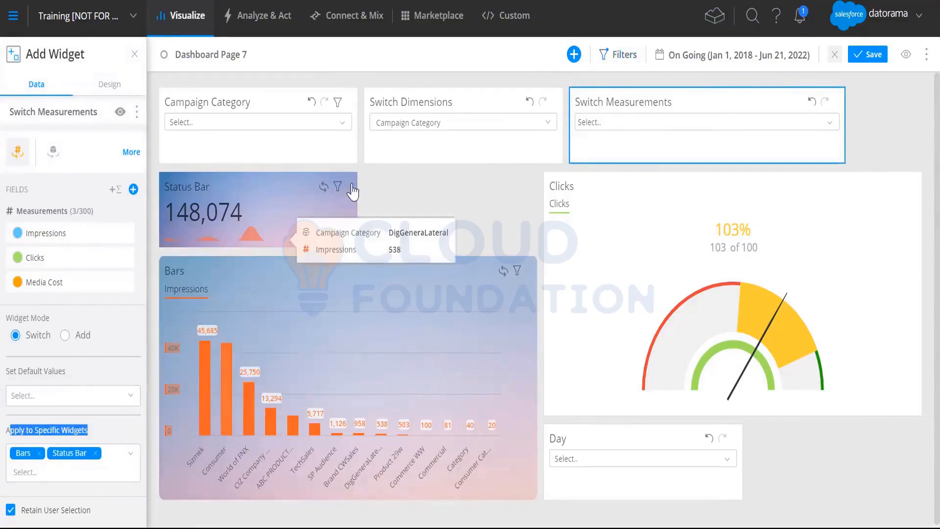
left_click(451, 185)
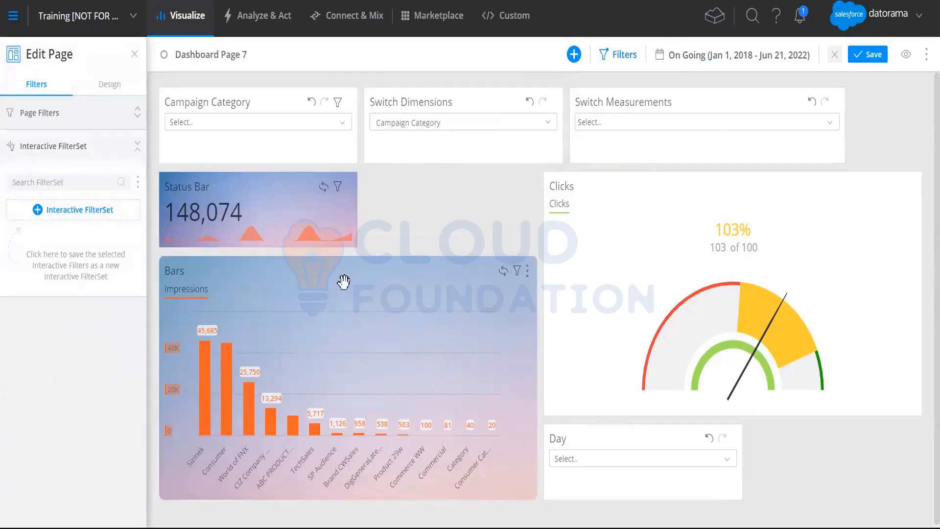
- Review the available measurements in the Switch Measurements widget and select Clicks
left_click(608, 122)
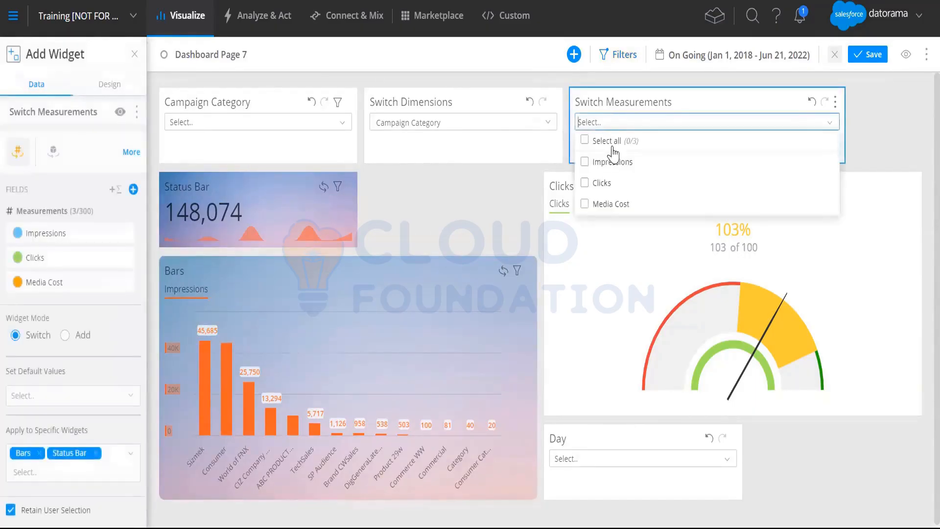
left_click(445, 216)
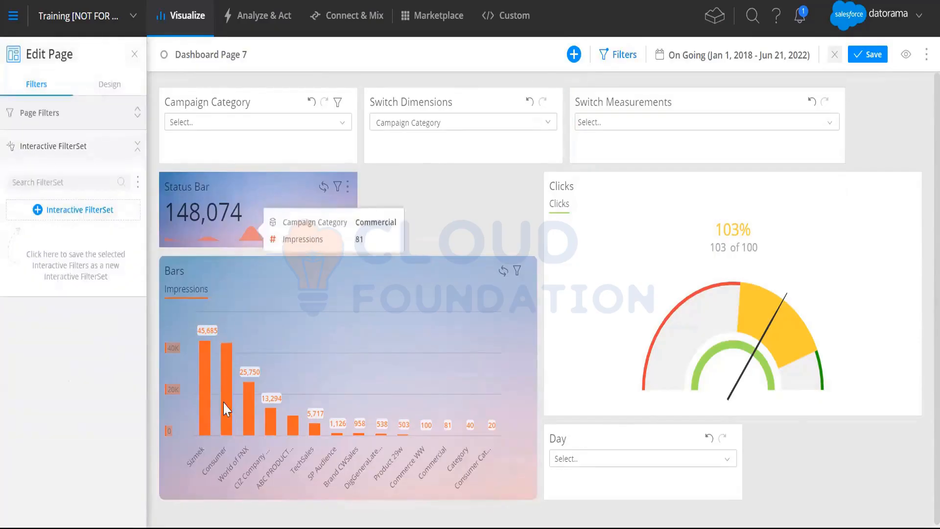
left_click_drag(182, 214, 247, 219)
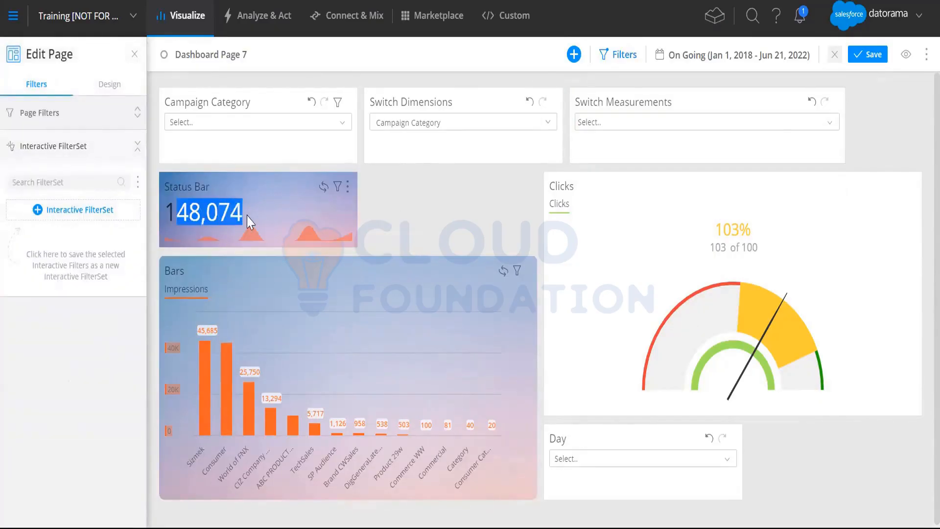
left_click(383, 212)
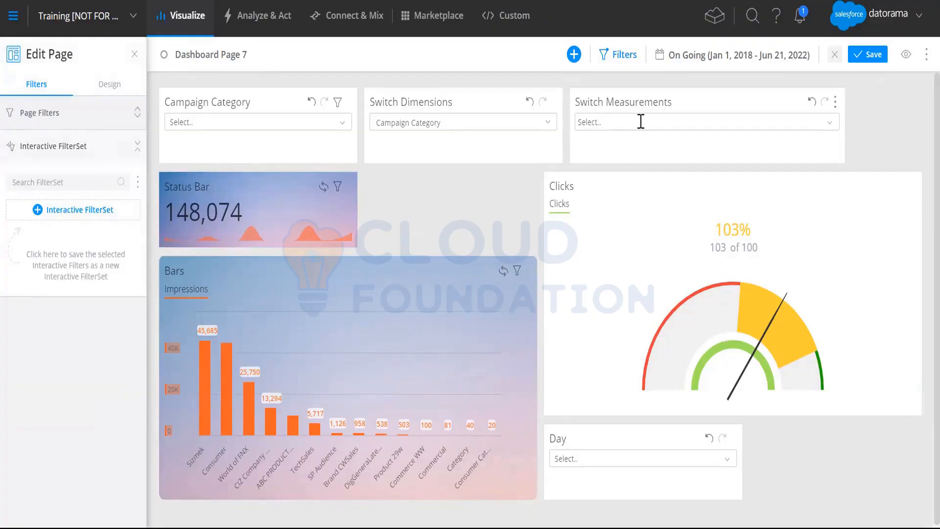
left_click(604, 122)
left_click(605, 186)
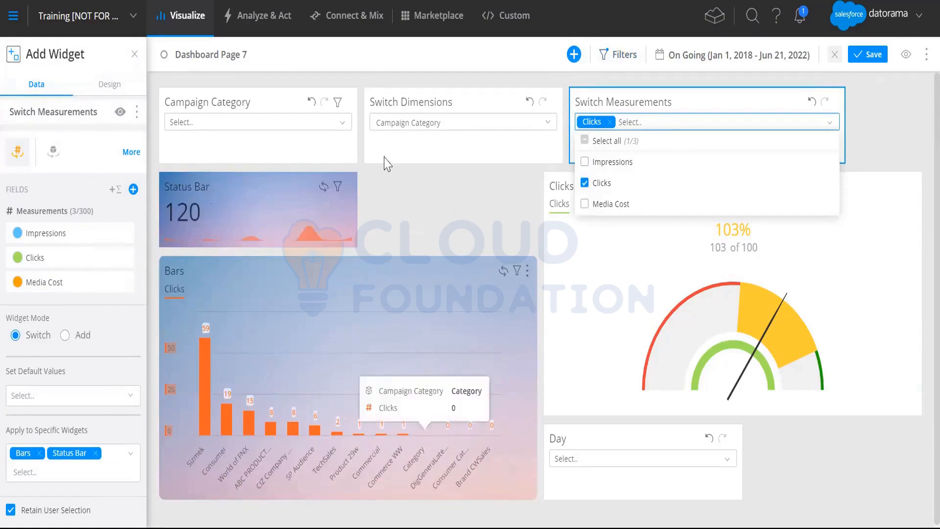
left_click(404, 201)
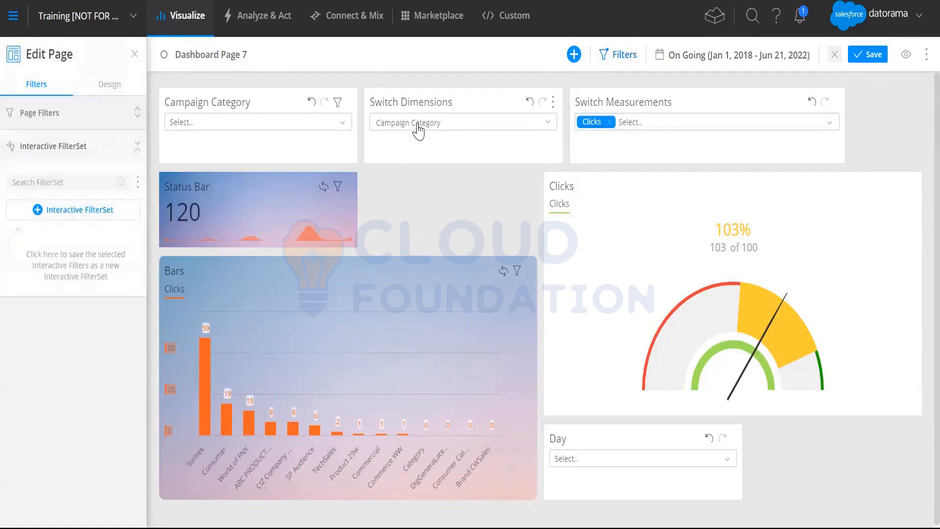
- Test the Switch Dimensions widget by switching it to Campaign Name and back to Campaign Category
left_click(418, 129)
left_click(421, 182)
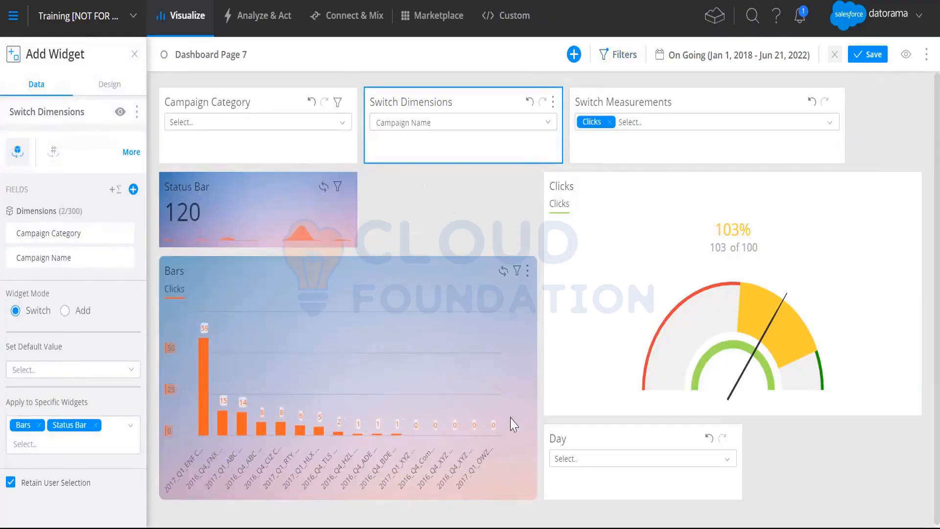
left_click(471, 122)
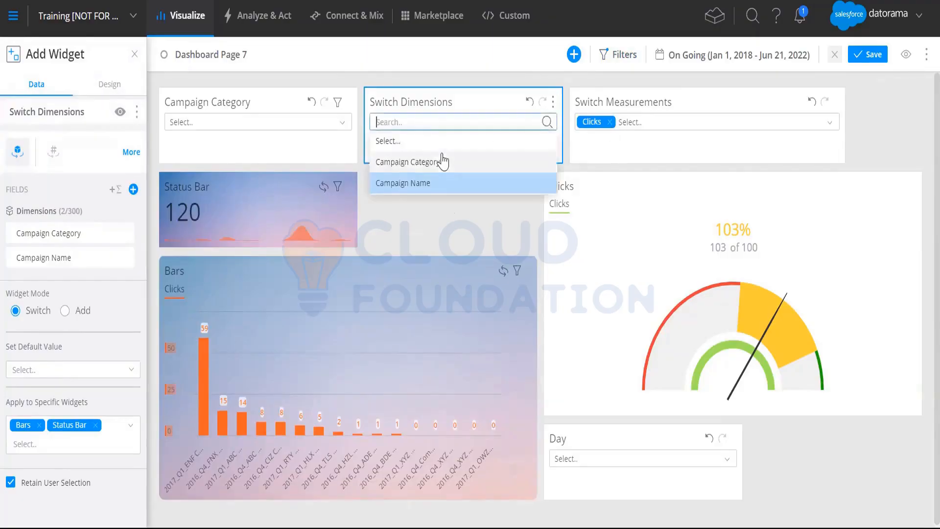
left_click(441, 159)
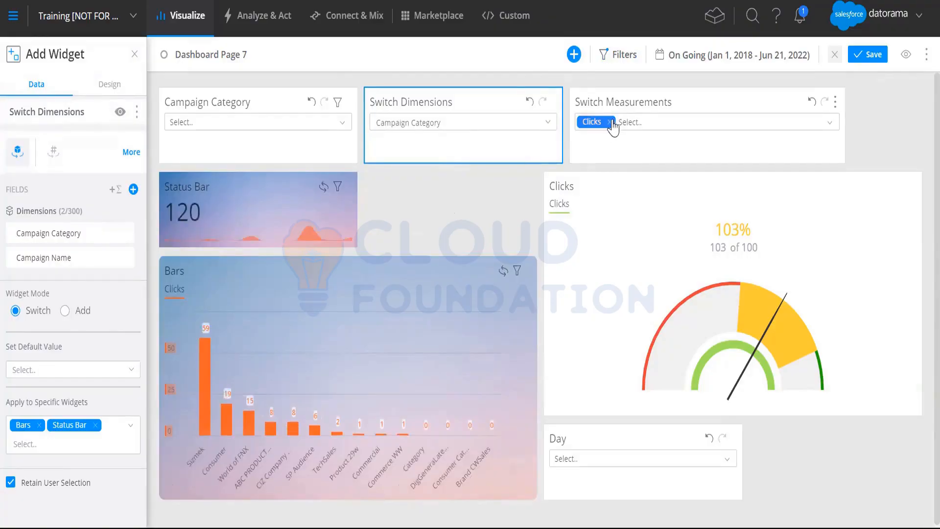
- Set the Switch Measurements widget's Selection Method to Single
left_click(650, 101)
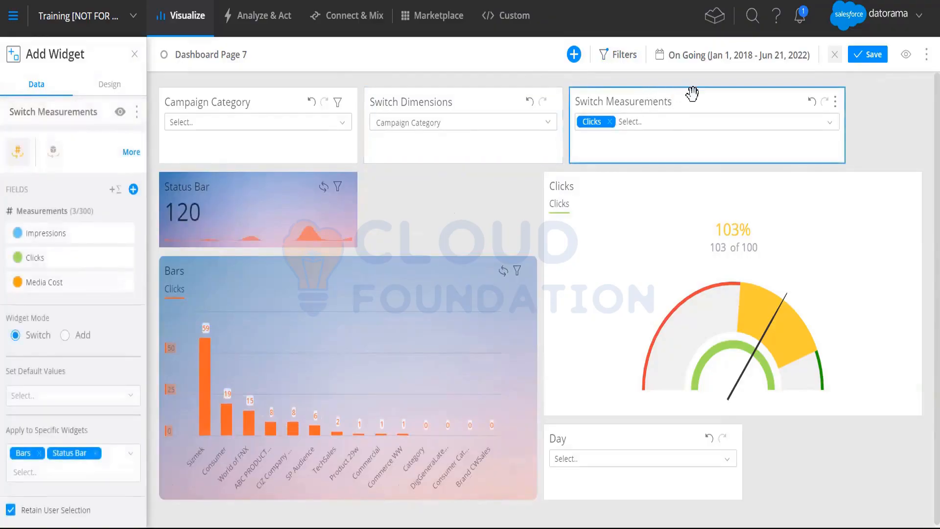
left_click(109, 85)
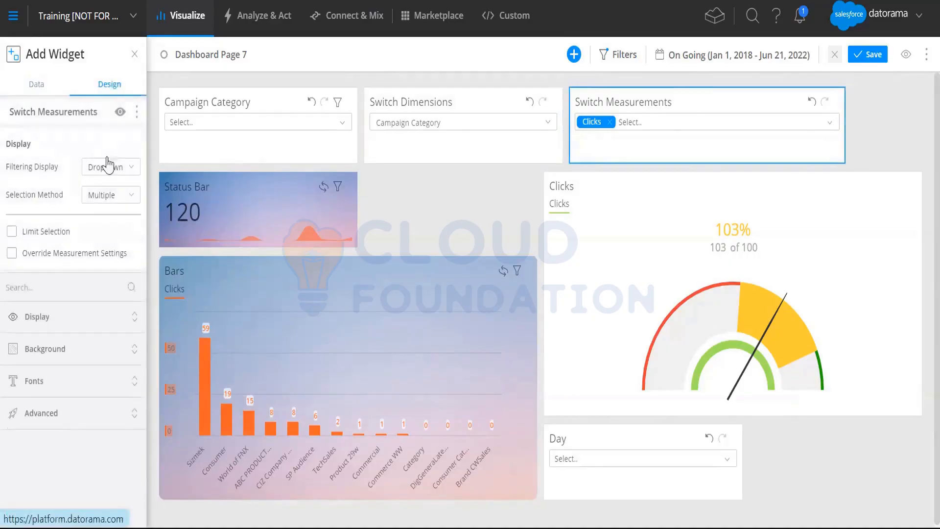
left_click(108, 195)
left_click(105, 212)
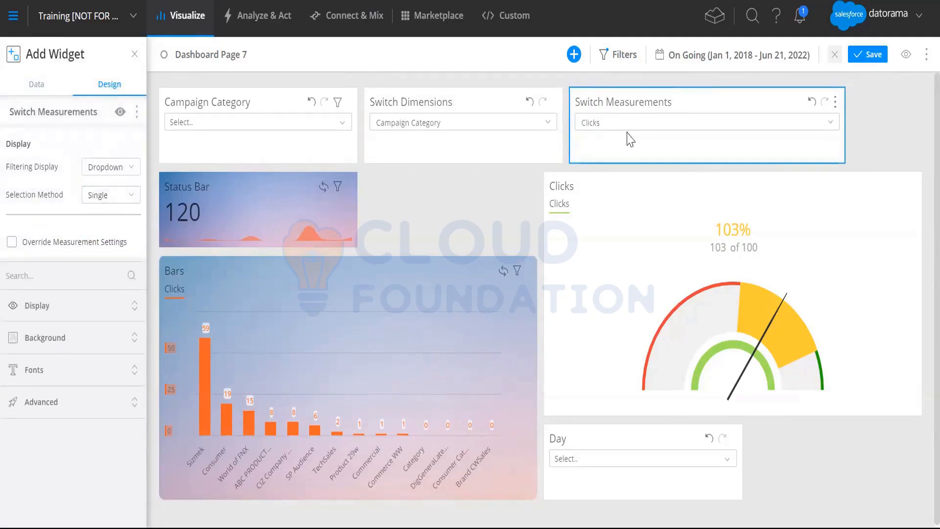
- Test the Switch Measurements widget by switching it to Media Cost, to Impressions and back to Clicks
left_click(594, 122)
left_click(606, 204)
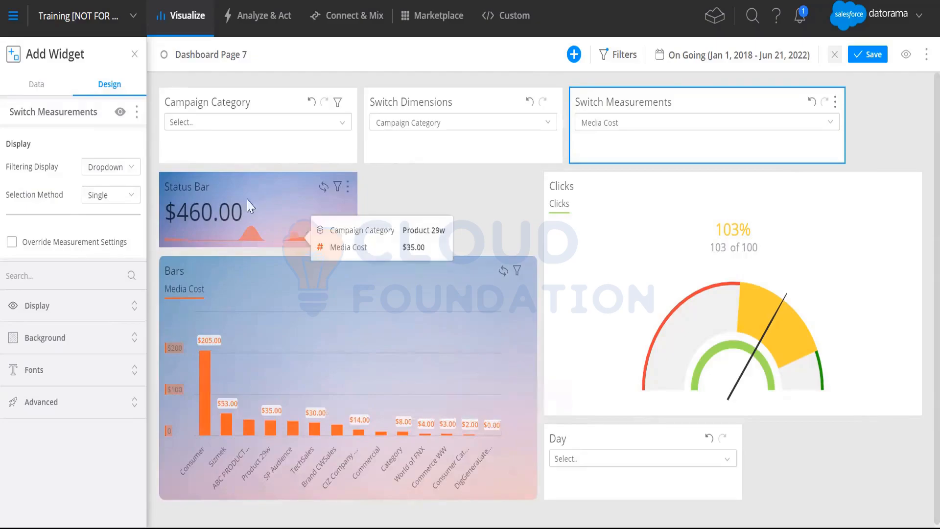
left_click_drag(177, 218, 213, 216)
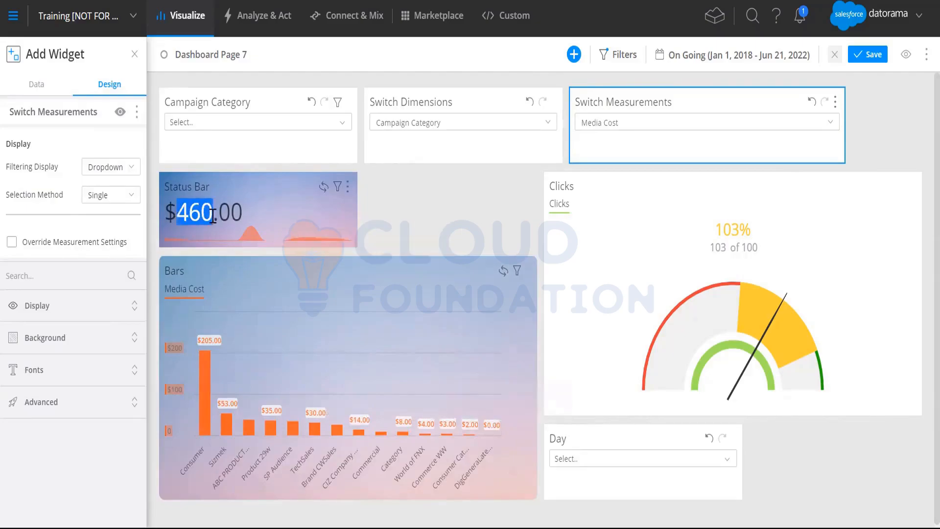
left_click(365, 210)
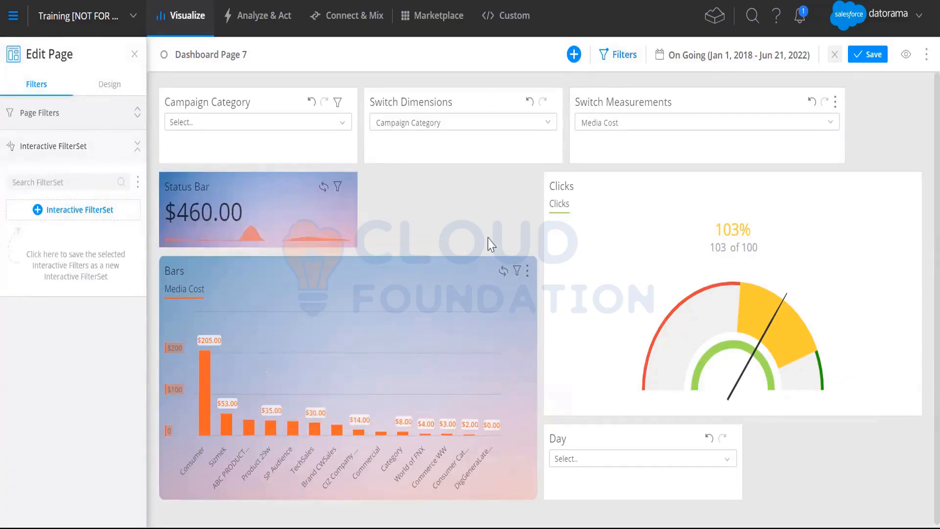
left_click(630, 122)
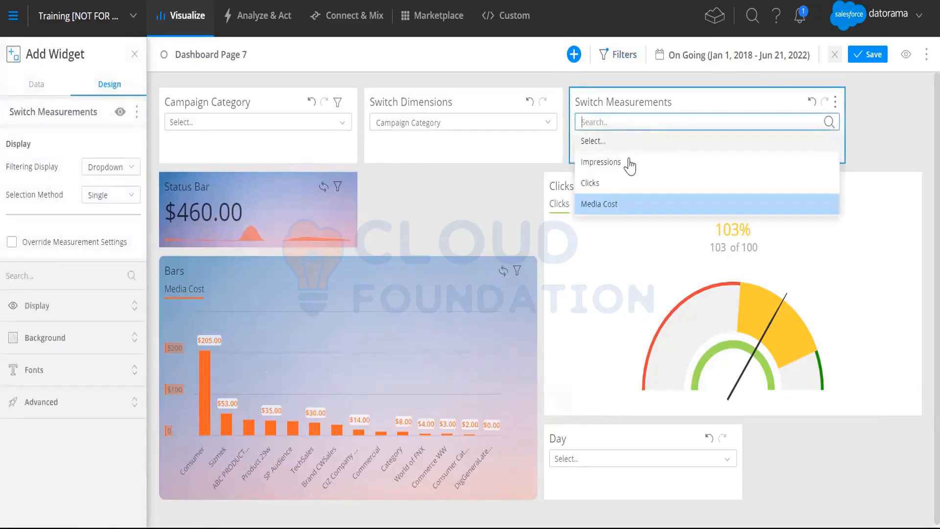
left_click(628, 161)
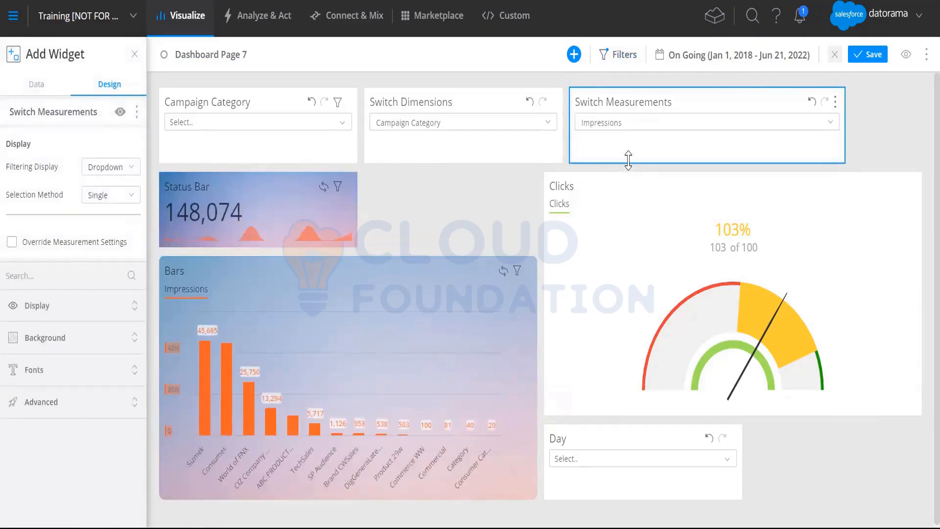
left_click(605, 129)
left_click(607, 180)
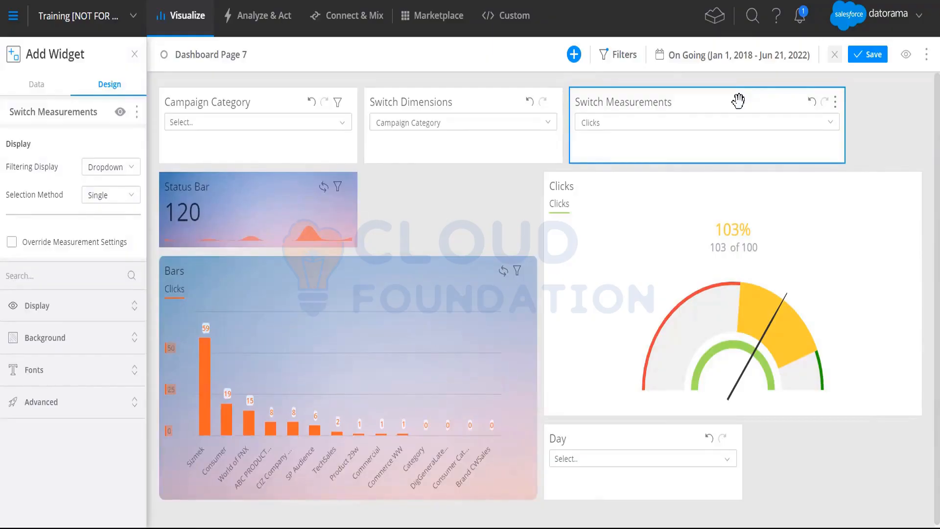
- Save Dashboard Page 7
left_click(866, 55)
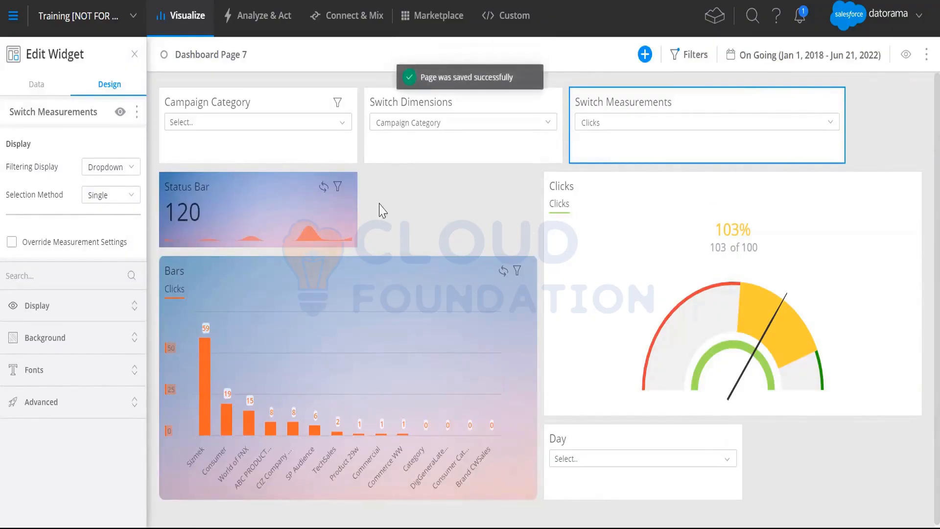
- Add a Custom element widget to Dashboard Page 7 and set its Classification to Page Header
left_click(644, 54)
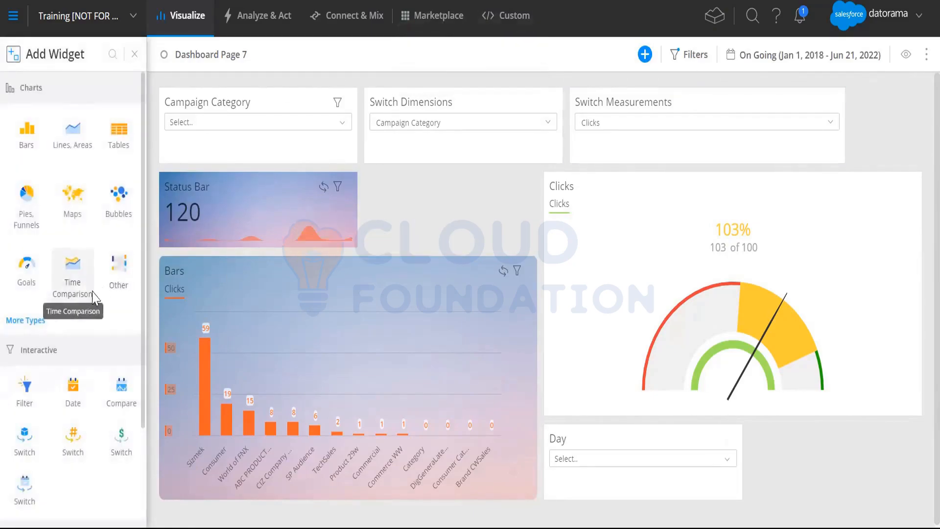
scroll(97, 296, "down", 2)
scroll(95, 385, "down", 1)
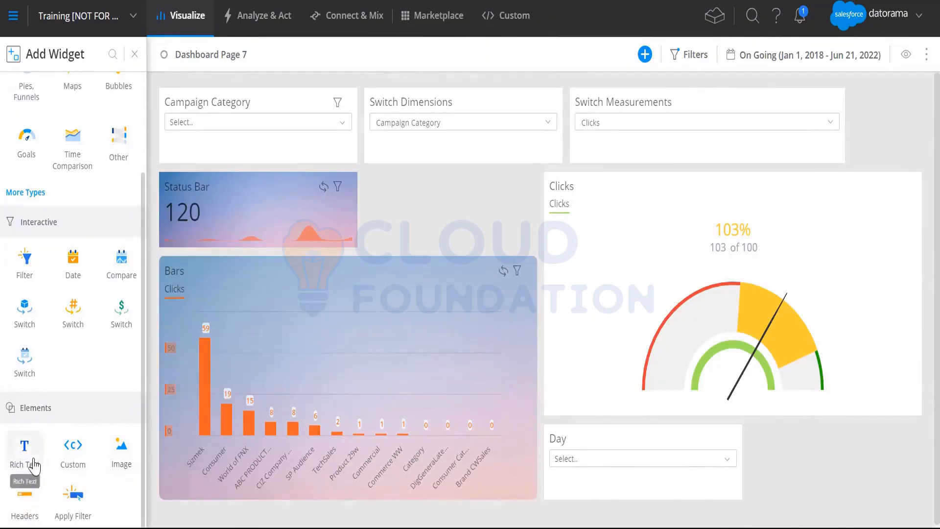
left_click(76, 461)
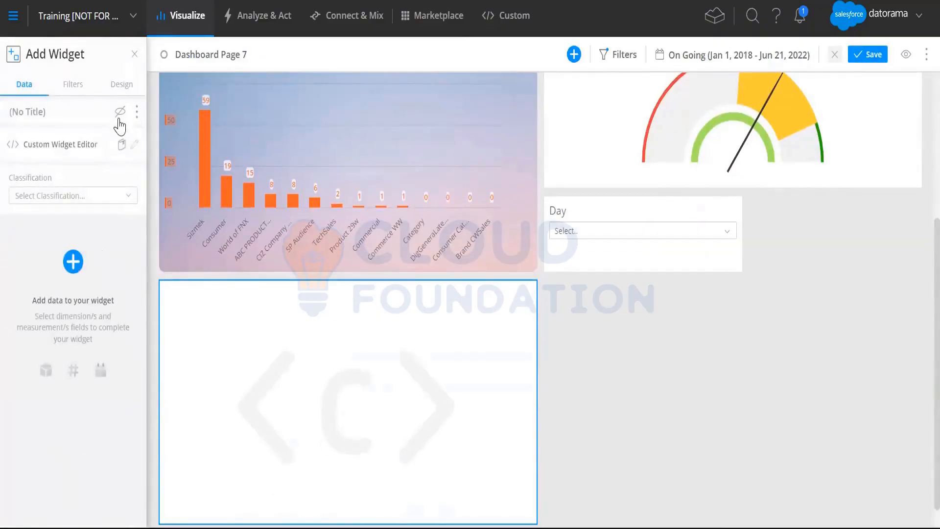
left_click(86, 198)
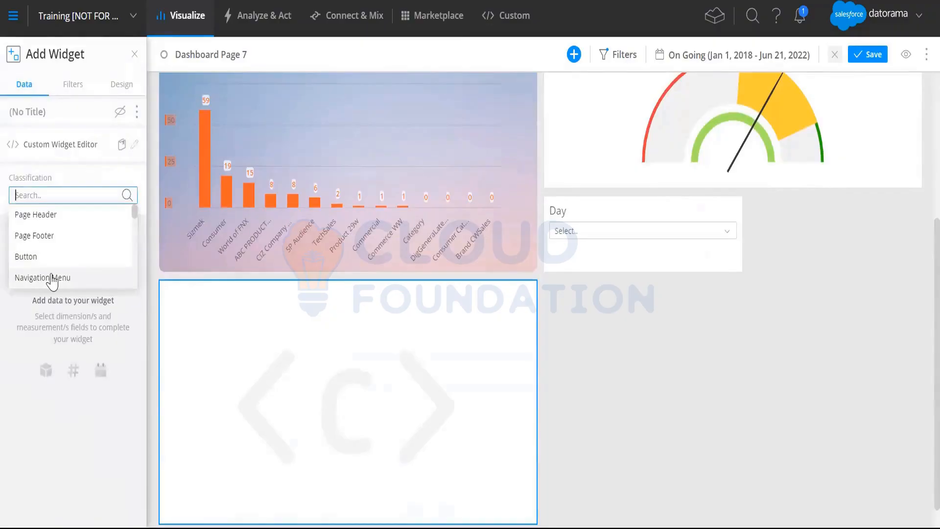
left_click(69, 215)
- Open the Custom Widget Editor, inspect its external style and script dependency settings, and close it without adding a source
left_click(135, 145)
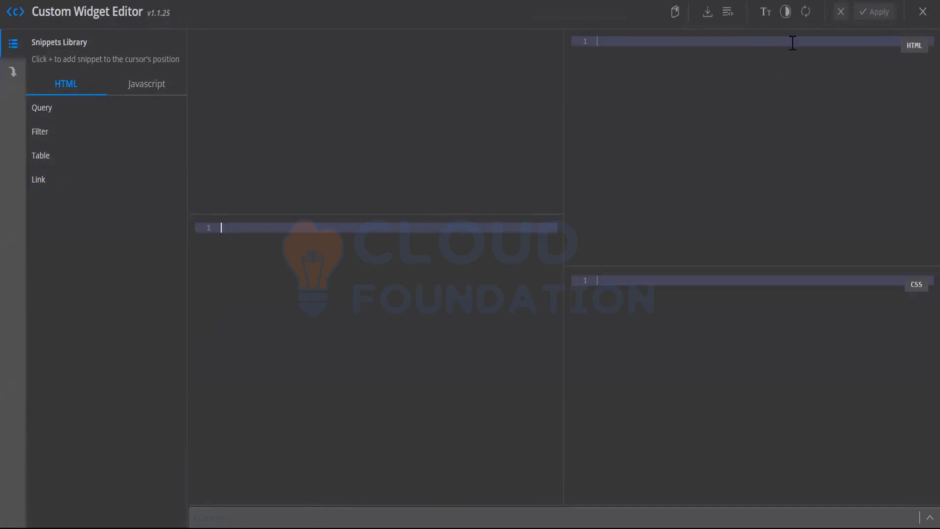
left_click(12, 78)
left_click(131, 193)
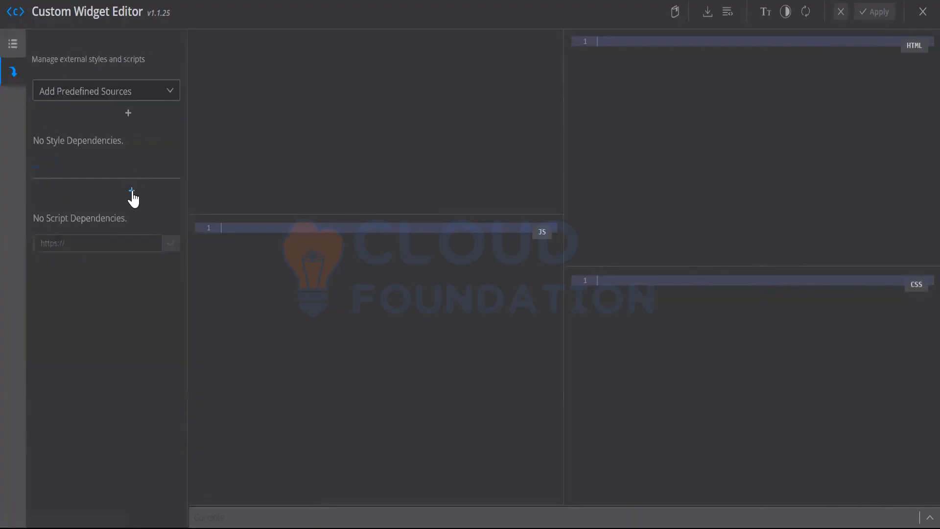
left_click(71, 247)
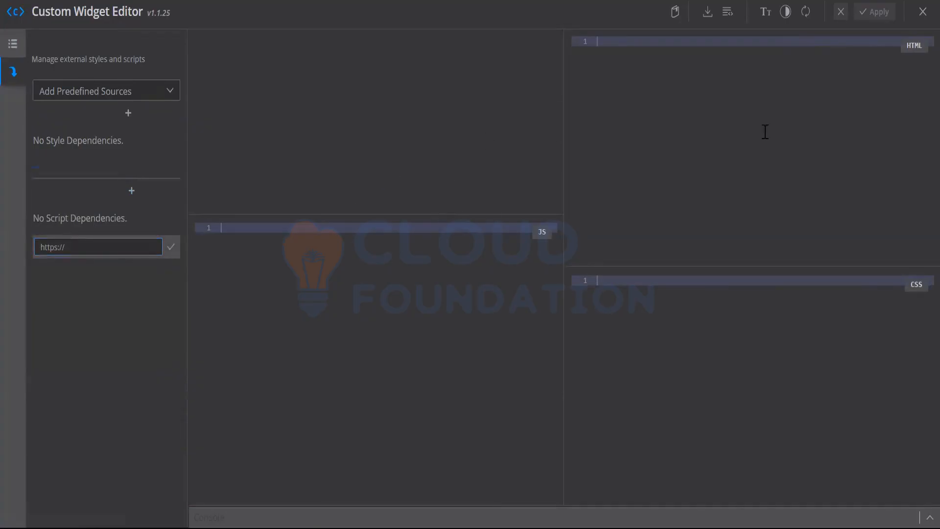
left_click(922, 15)
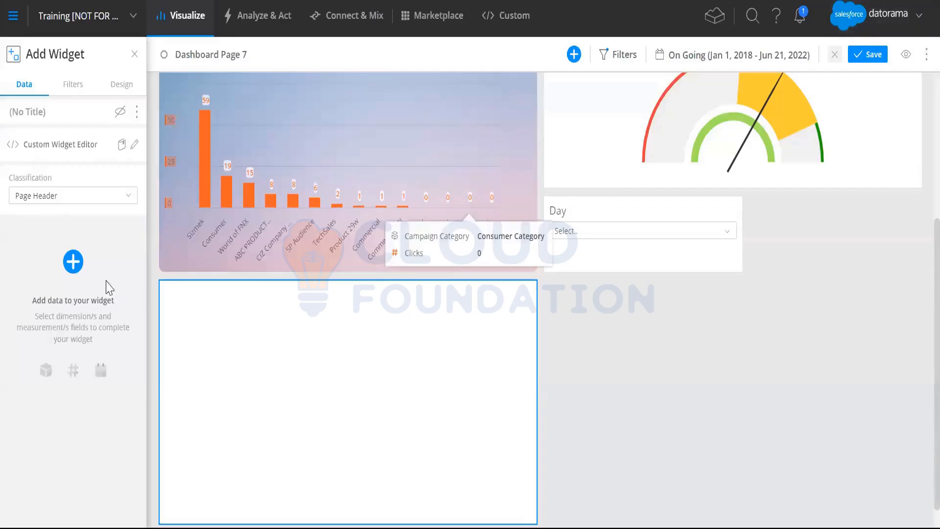
- Delete the custom Page Header widget from Dashboard Page 7
left_click(521, 297)
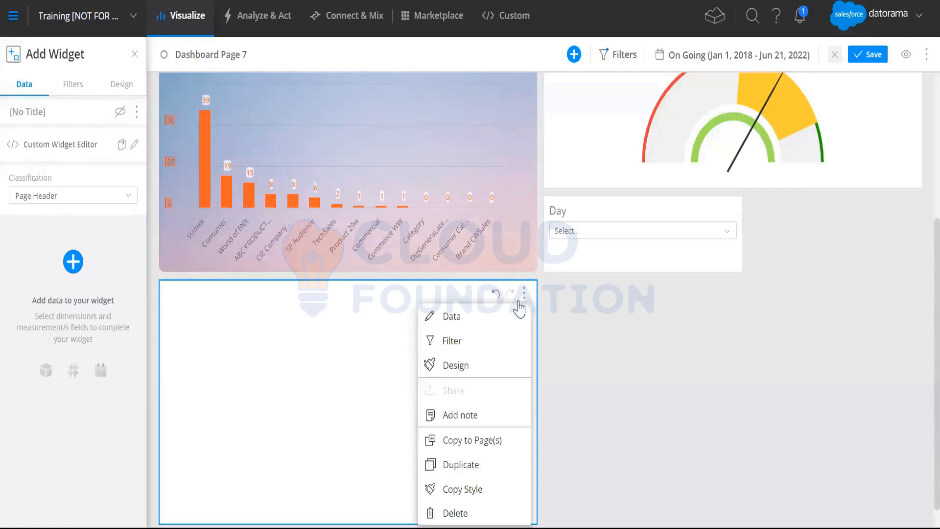
left_click(451, 502)
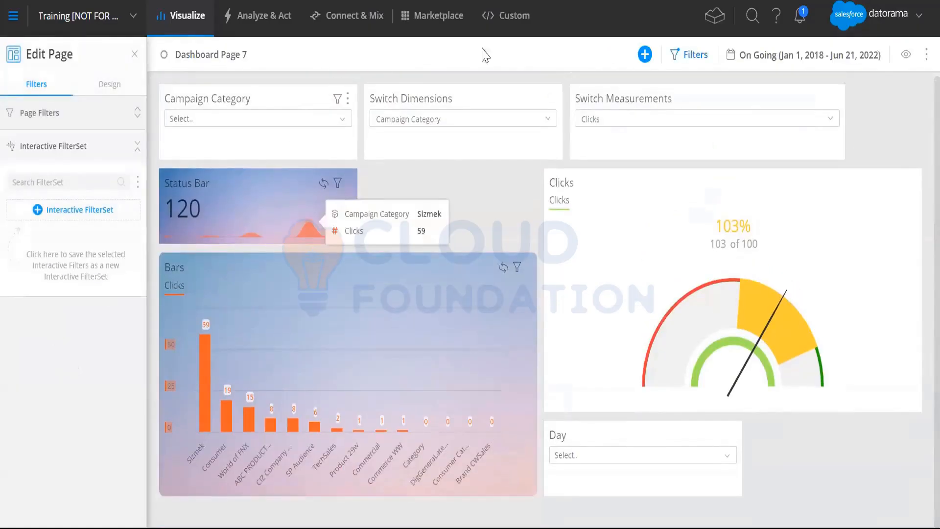
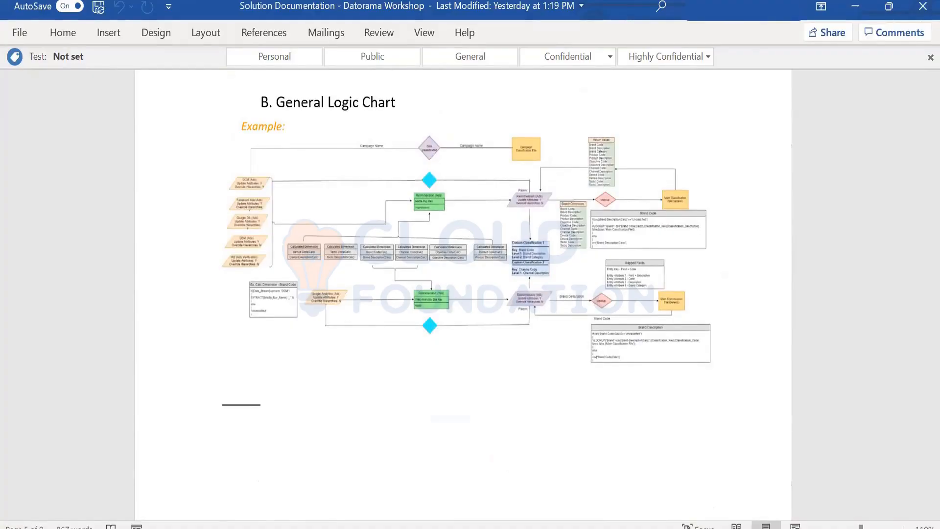
- Switch to the Solution Documentation file in Word and examine the enlarged General Logic Chart's data streams and calculated dimensions
left_click(903, 528)
left_click(902, 527)
left_click(903, 527)
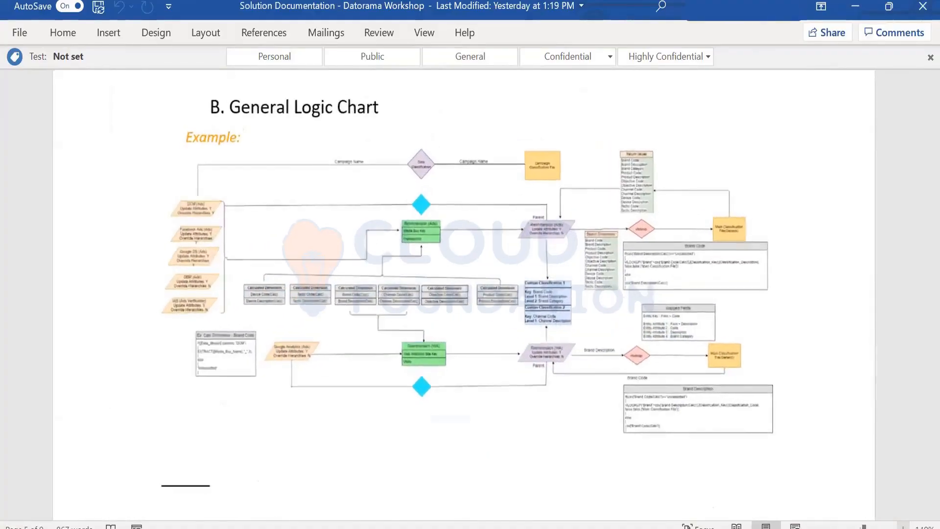
left_click(903, 528)
left_click(902, 528)
left_click(902, 528)
left_click(902, 527)
left_click(902, 527)
left_click(902, 527)
left_click(903, 527)
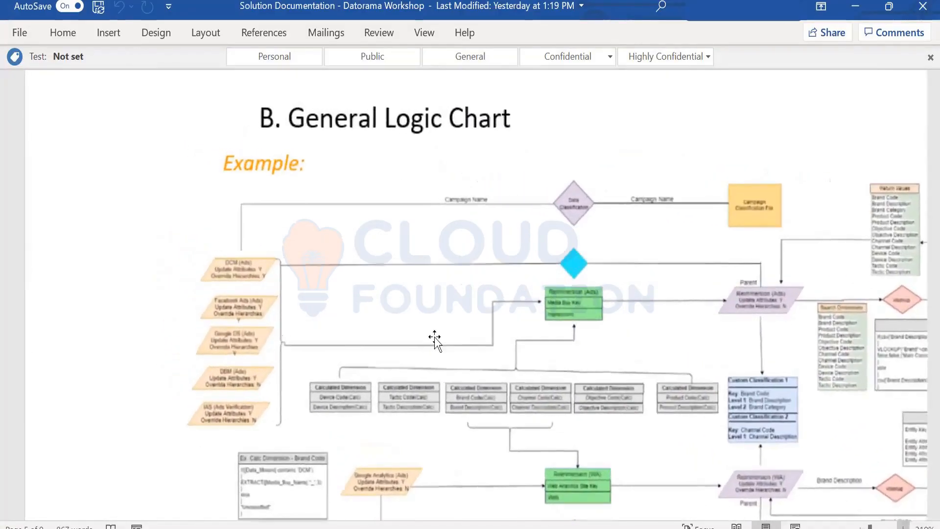
scroll(449, 331, "down", 3)
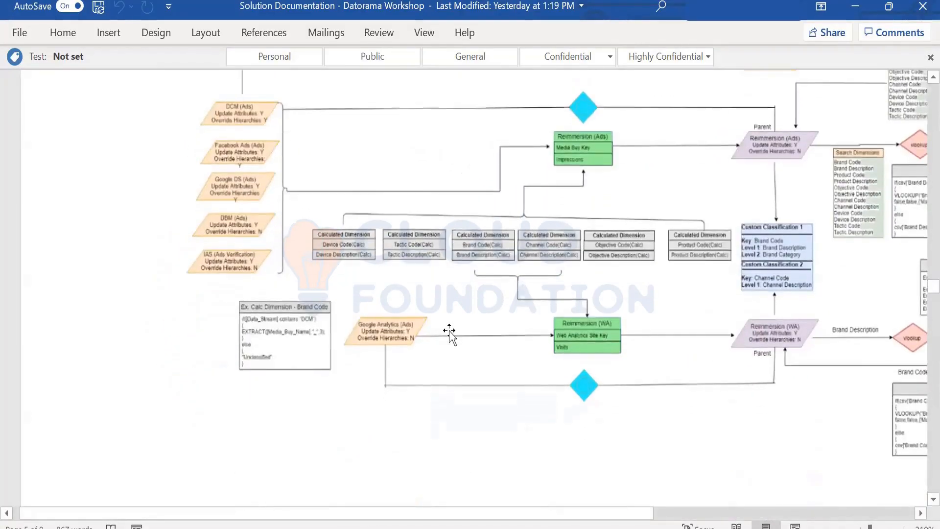
scroll(448, 331, "up", 1)
scroll(449, 330, "up", 1)
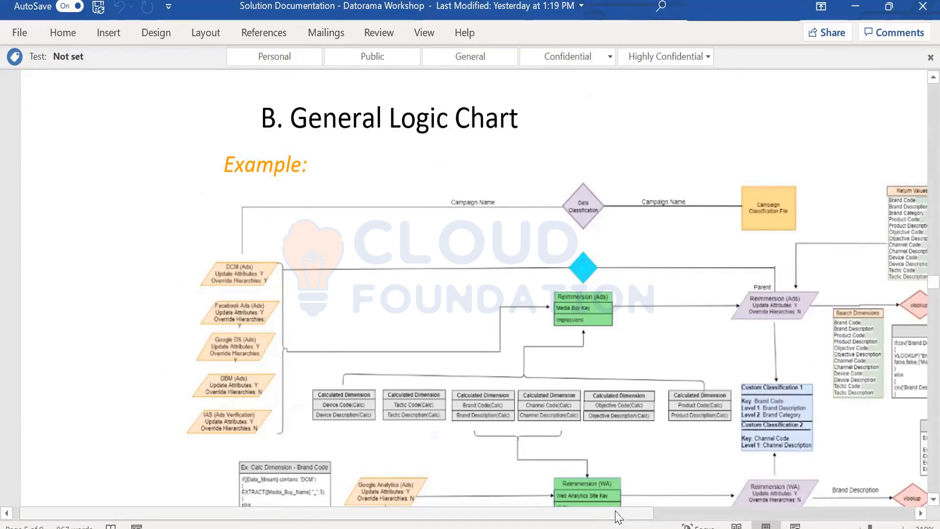
- Examine the General Logic Chart's custom classifications, vlookup rules and mapped fields in detail, and review the whole chart
left_click_drag(618, 516, 795, 516)
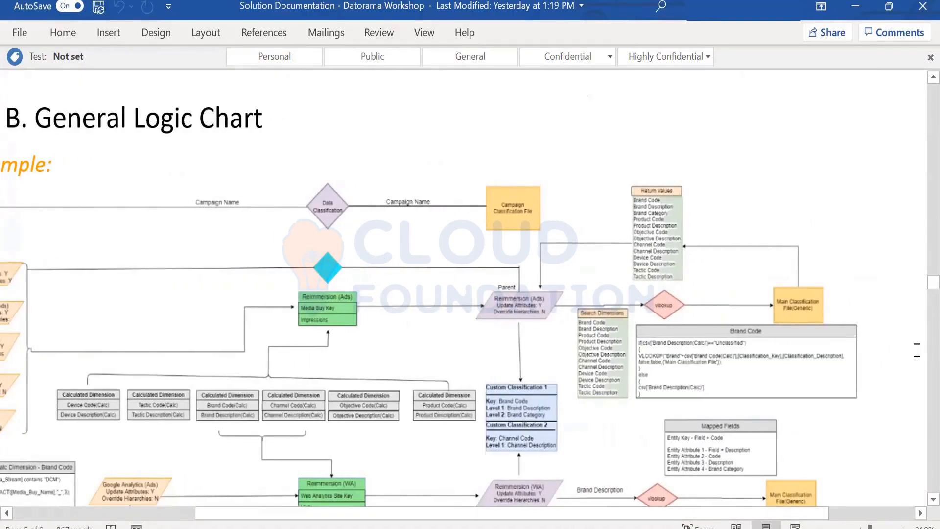
scroll(920, 368, "down", 5)
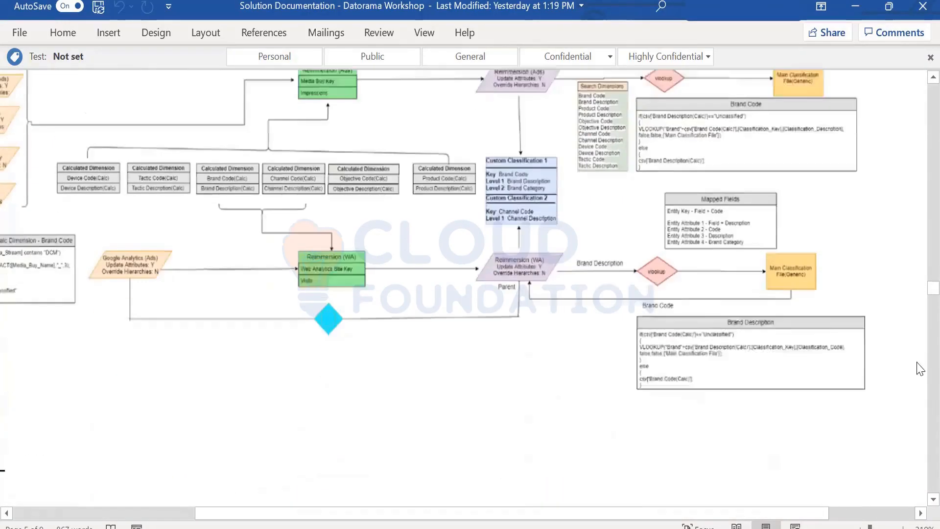
scroll(920, 368, "up", 2)
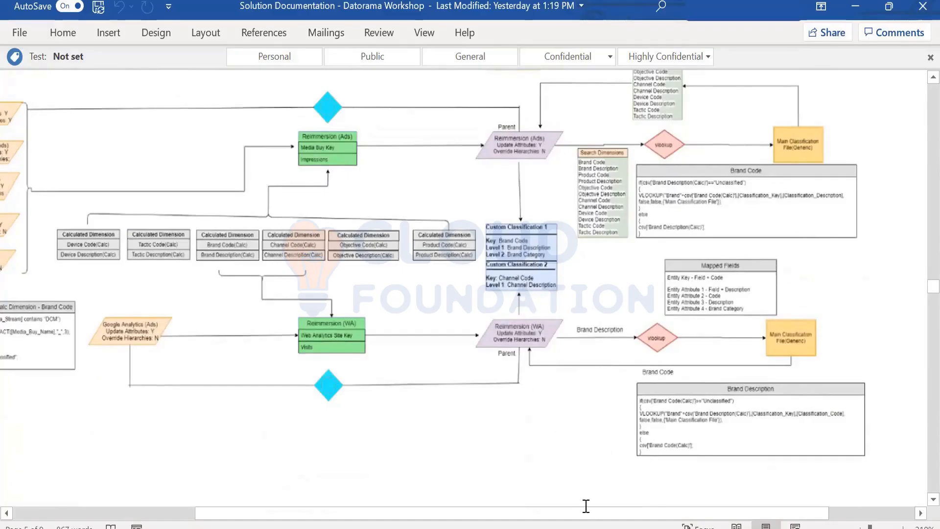
mouse_move(580, 514)
left_mouse_down()
mouse_move(459, 514)
mouse_move(568, 519)
left_mouse_up()
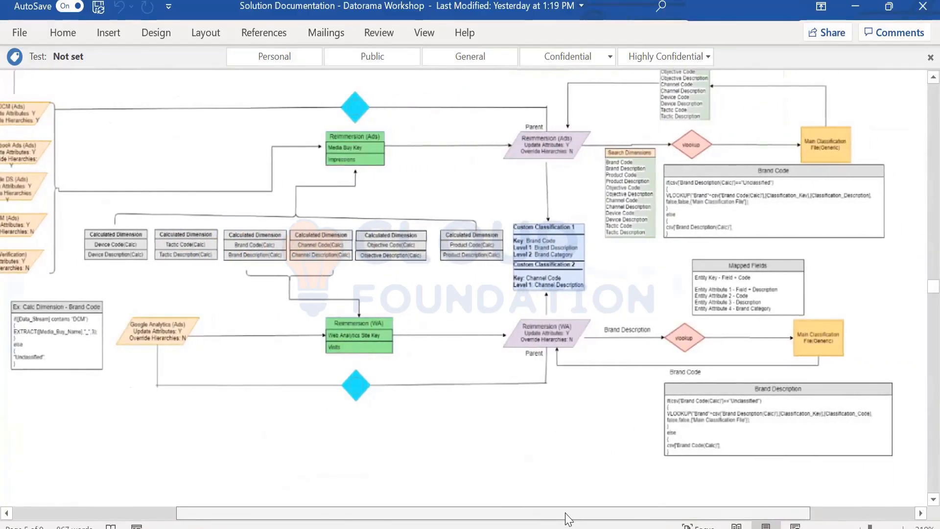
scroll(519, 415, "up", 5)
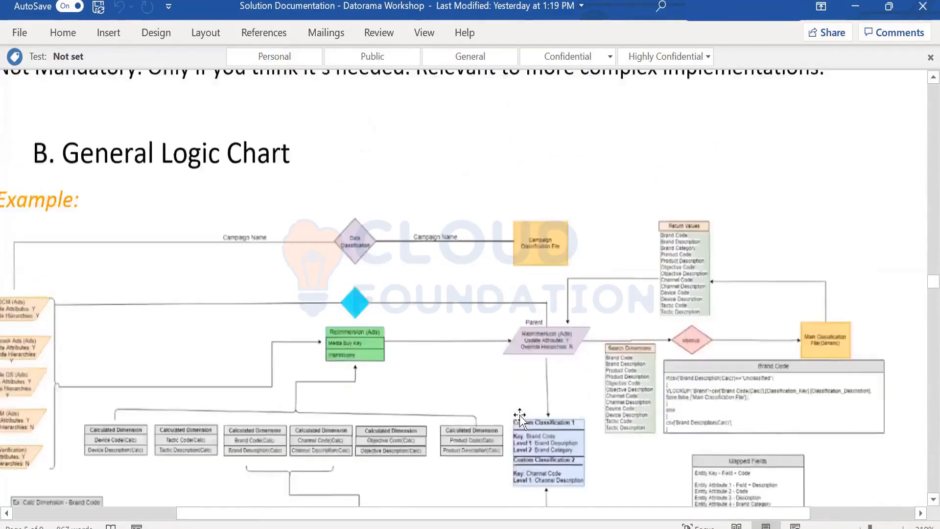
scroll(521, 415, "down", 5)
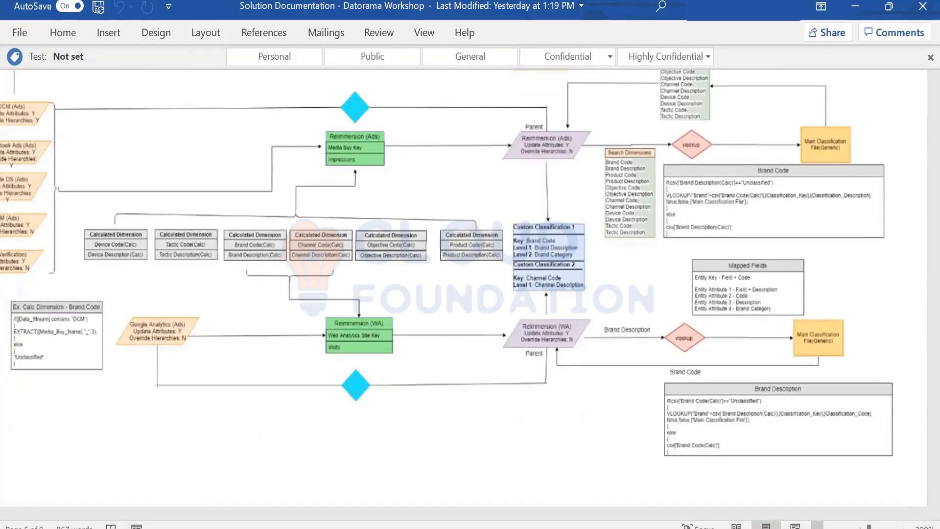
scroll(600, 414, "down", 2)
scroll(599, 414, "down", 4)
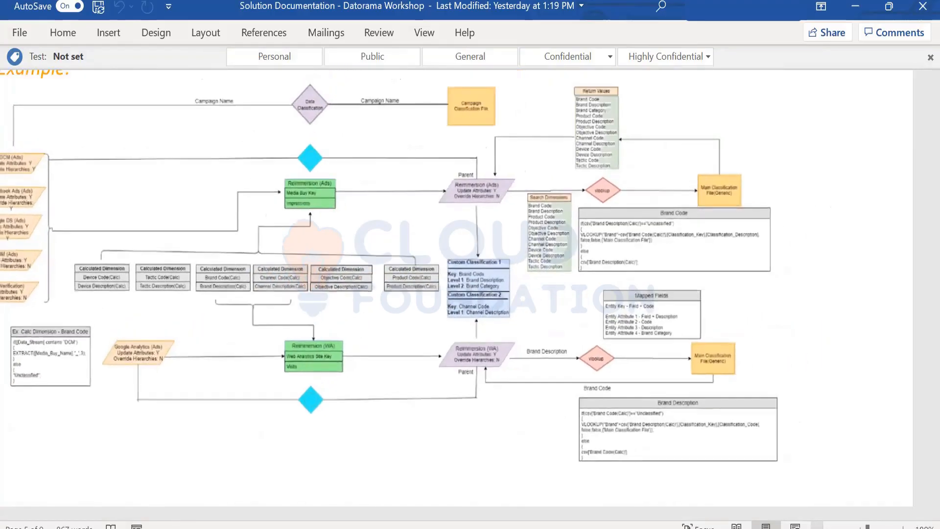
scroll(809, 525, "down", 4)
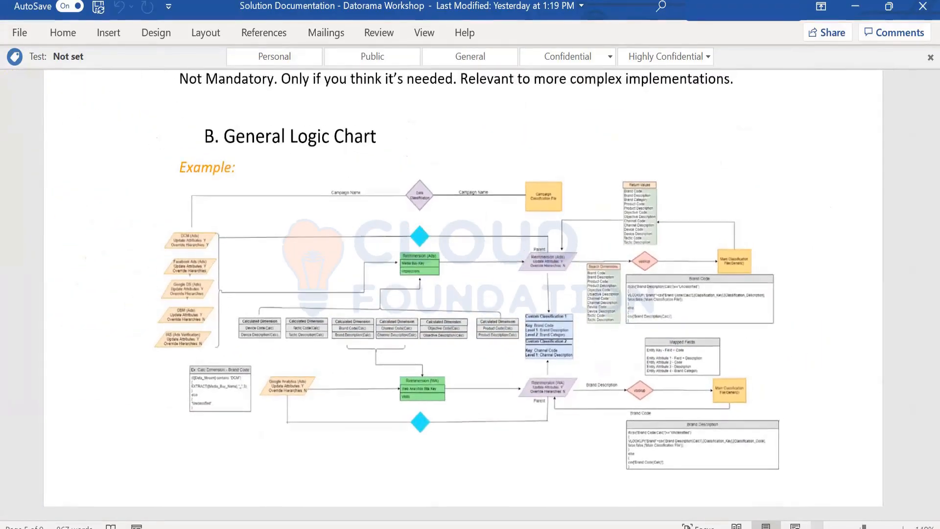
scroll(809, 524, "down", 1)
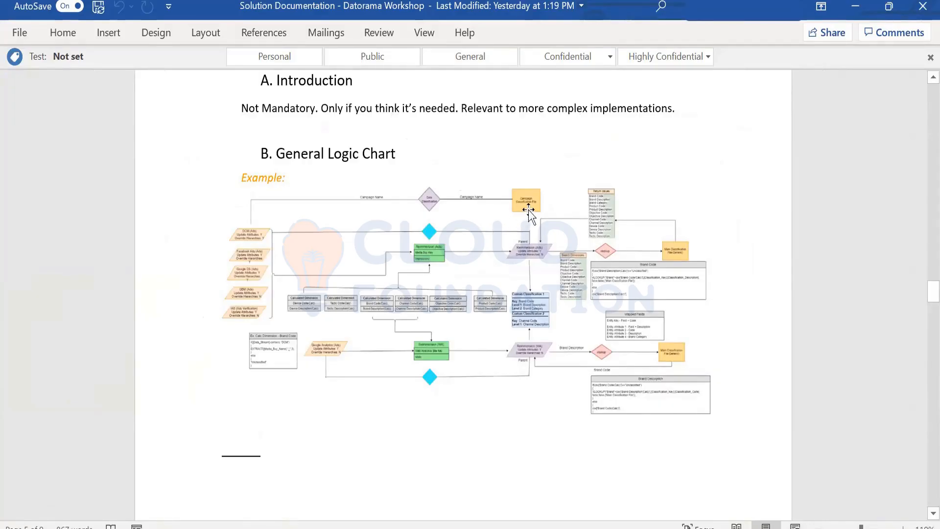
left_click(605, 252)
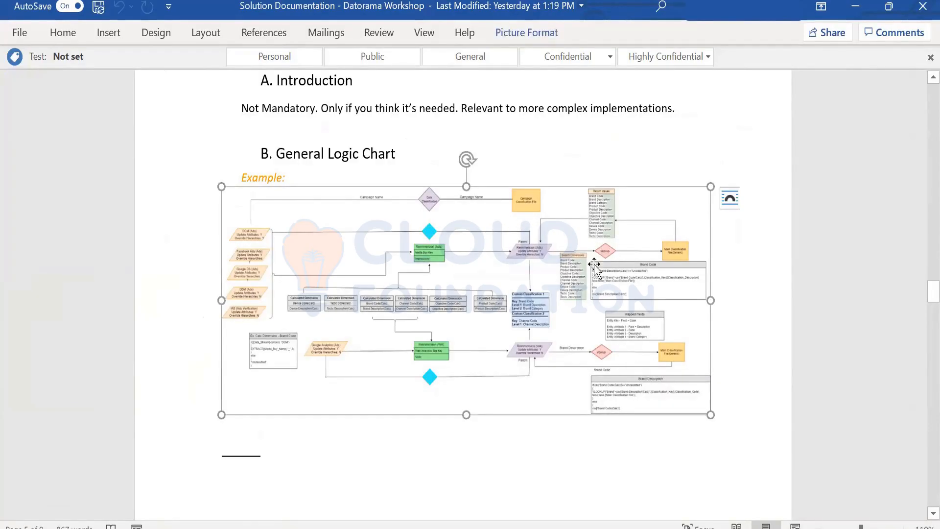
left_click(816, 162)
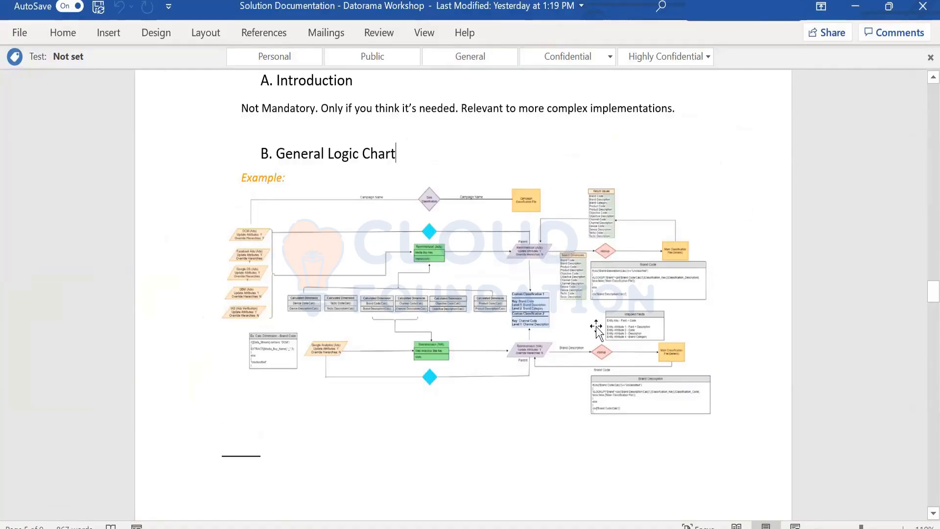
- Read the Process Charts examples and the Scaling and Changes section through its Visualizations guidelines
scroll(600, 326, "down", 10)
scroll(600, 327, "down", 8)
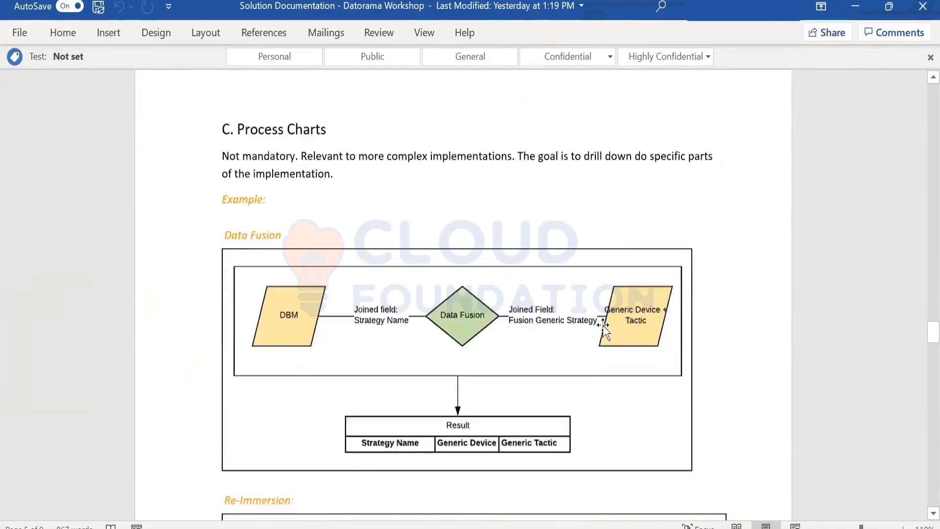
scroll(603, 325, "down", 15)
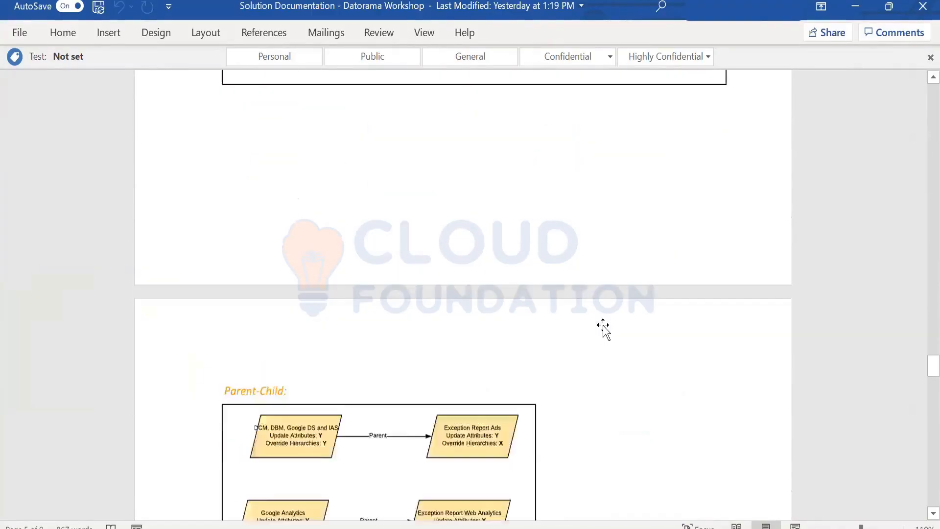
scroll(603, 325, "down", 15)
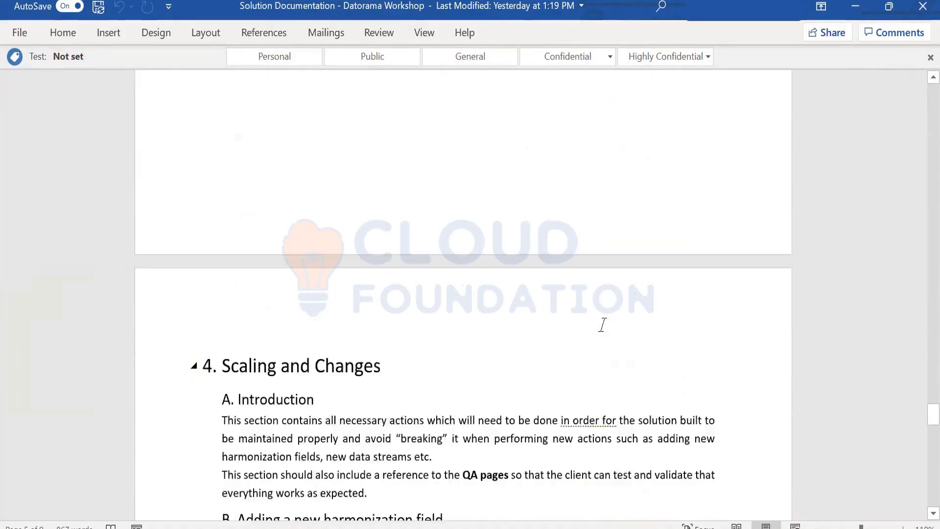
scroll(603, 325, "down", 3)
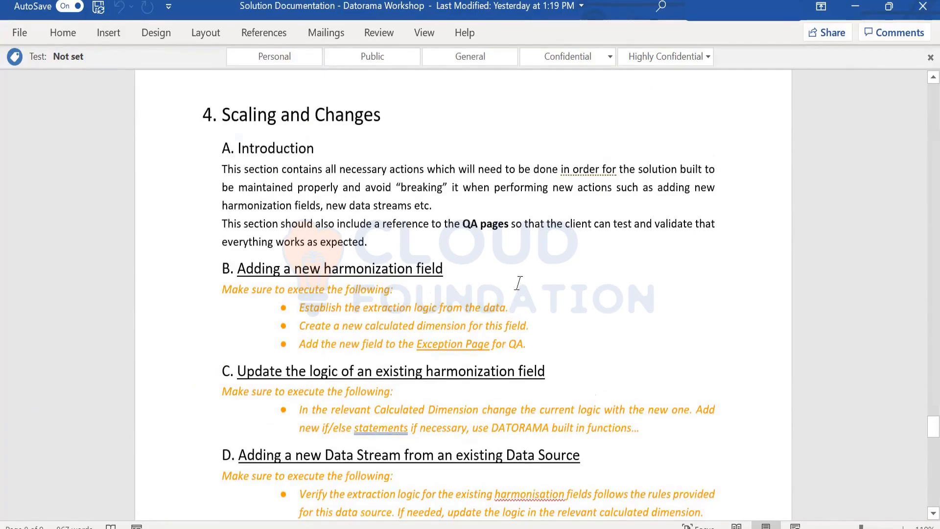
scroll(519, 283, "down", 5)
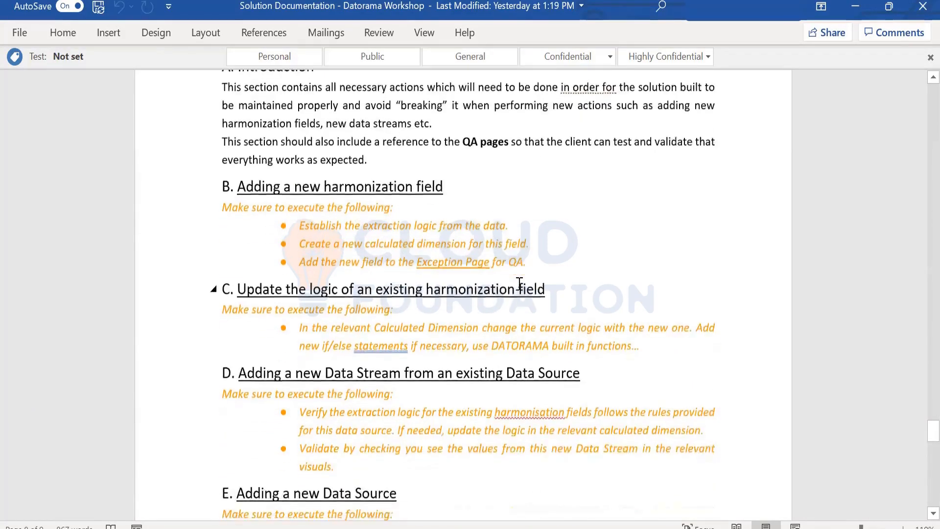
left_click(443, 224)
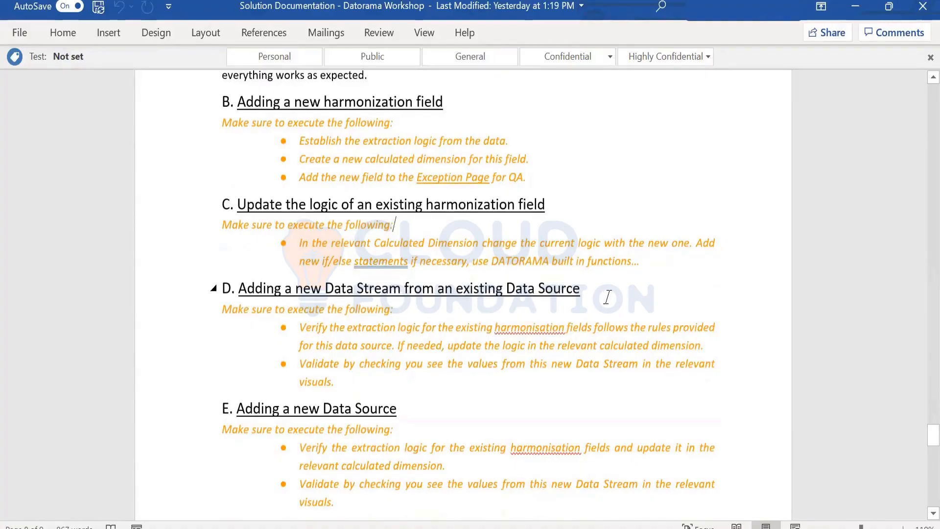
scroll(607, 297, "down", 6)
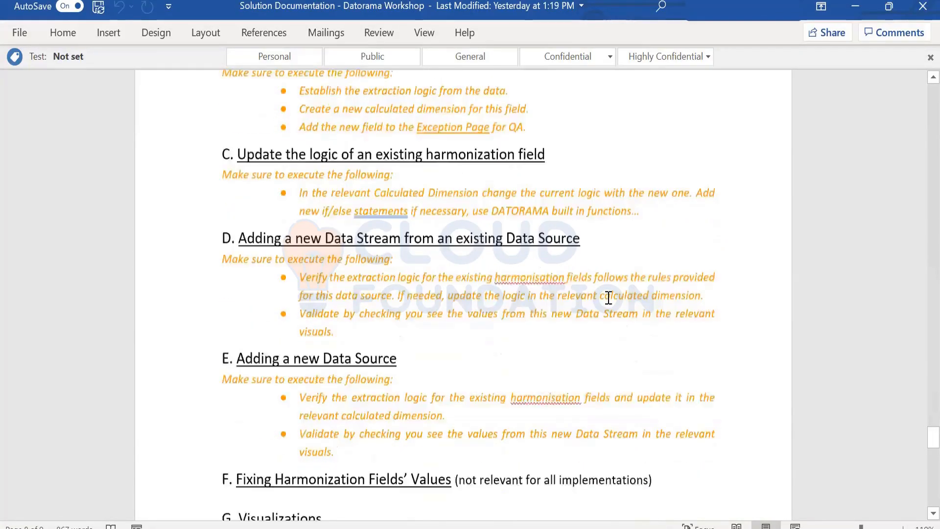
scroll(608, 297, "down", 6)
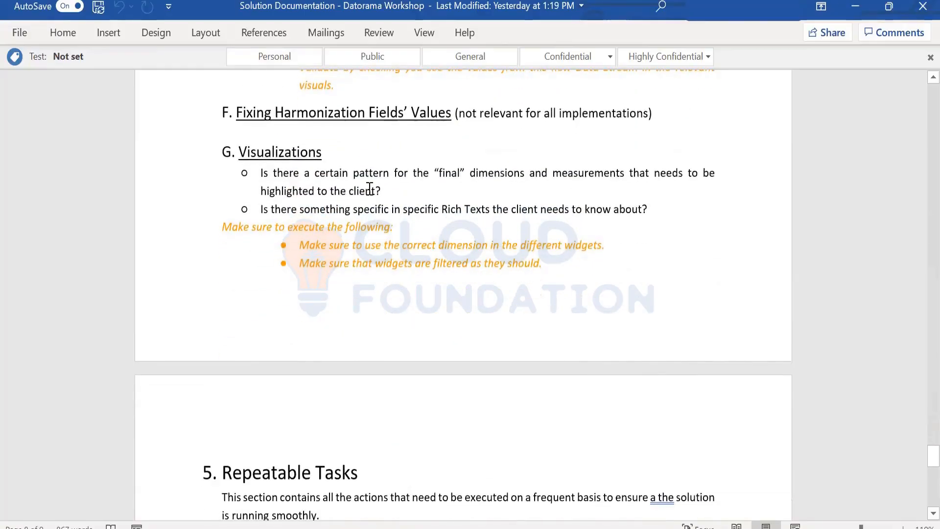
- Read the Visualizations guidelines on final dimensions and measurements, Rich Texts and widget checks
left_click_drag(294, 172, 513, 176)
left_click(715, 207)
left_click_drag(392, 209, 558, 209)
left_click(617, 245)
- Read the Repeatable Tasks section from naming conventions through the Exception QA page check, and return to the start of the document
scroll(571, 269, "down", 6)
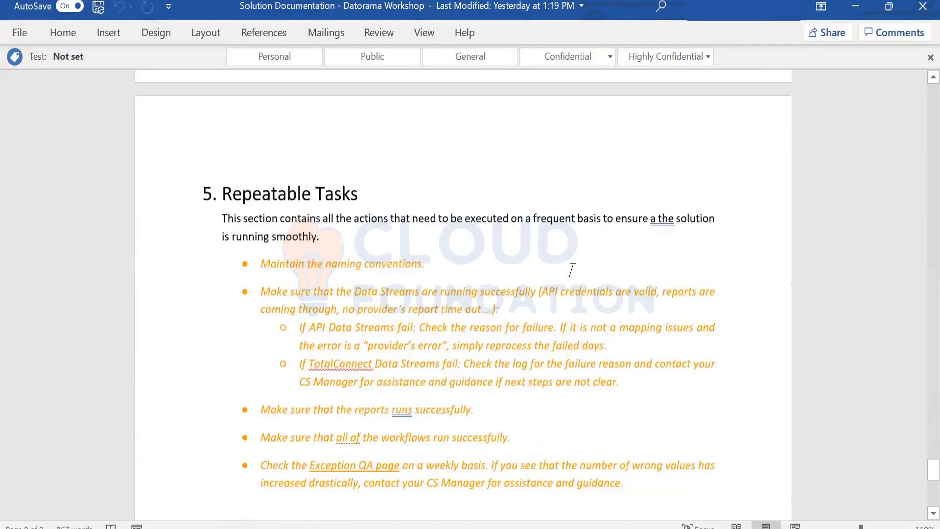
scroll(282, 133, "down", 2)
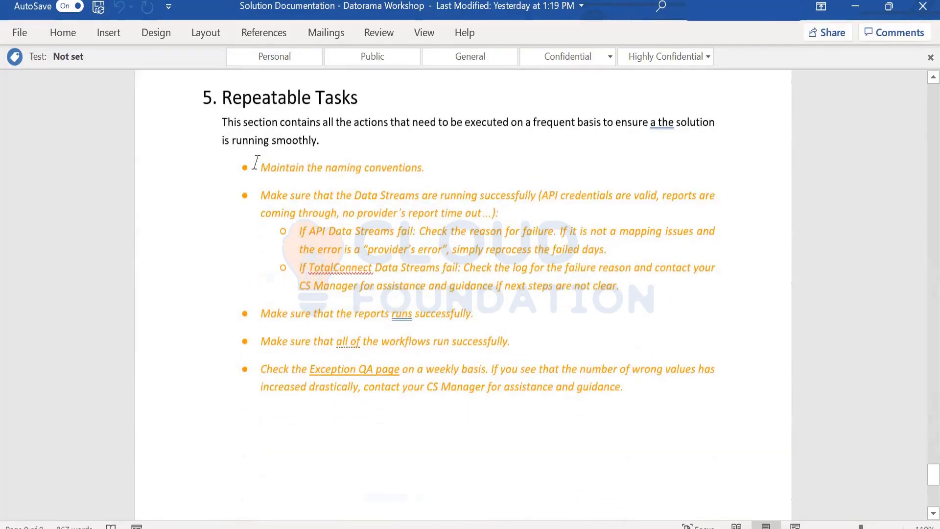
triple_click(342, 167)
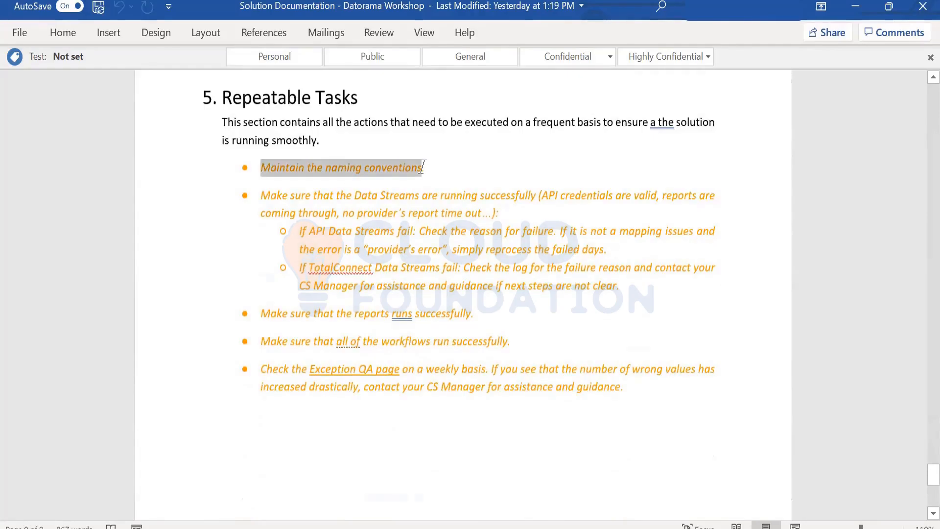
left_click_drag(269, 194, 478, 196)
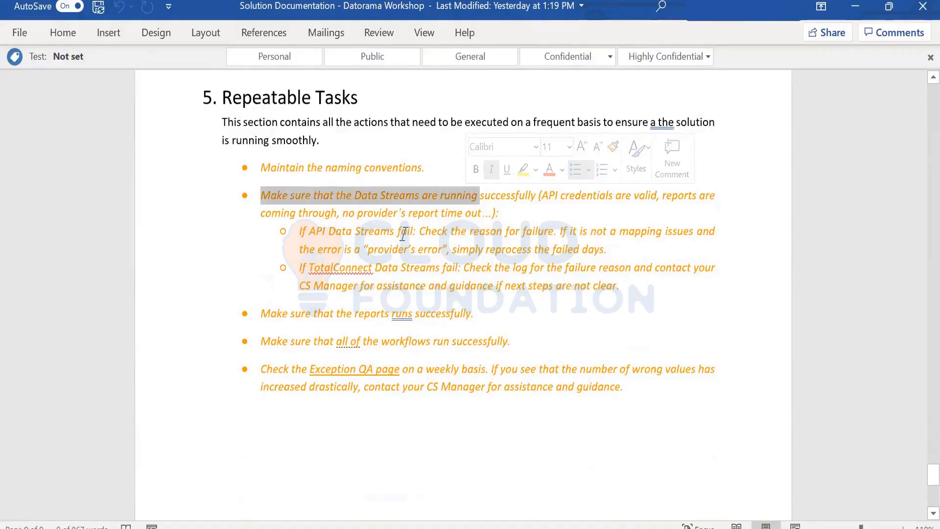
left_click_drag(330, 233, 536, 230)
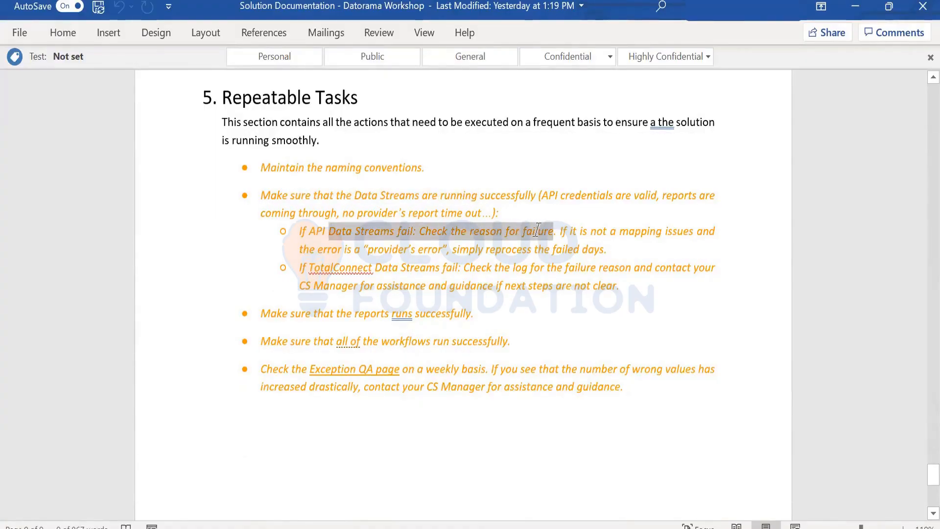
left_click_drag(327, 317, 471, 316)
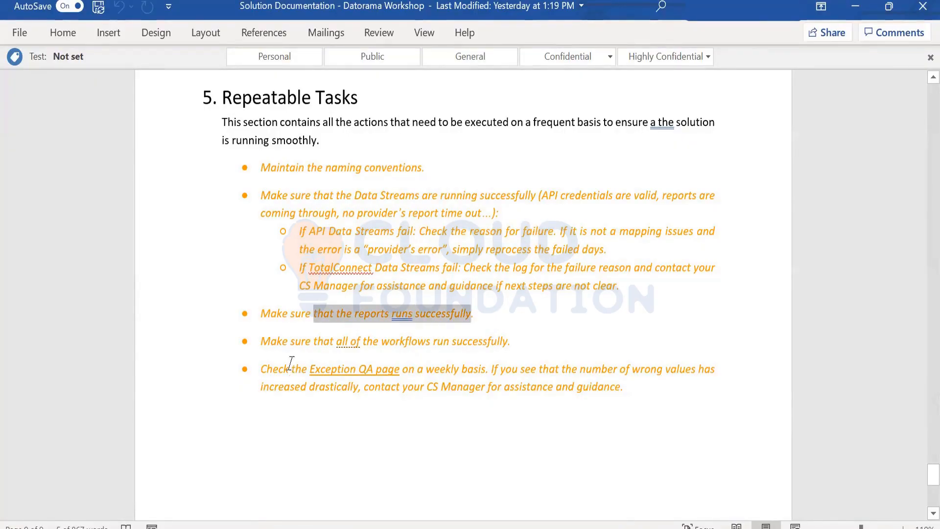
left_click_drag(291, 342, 359, 349)
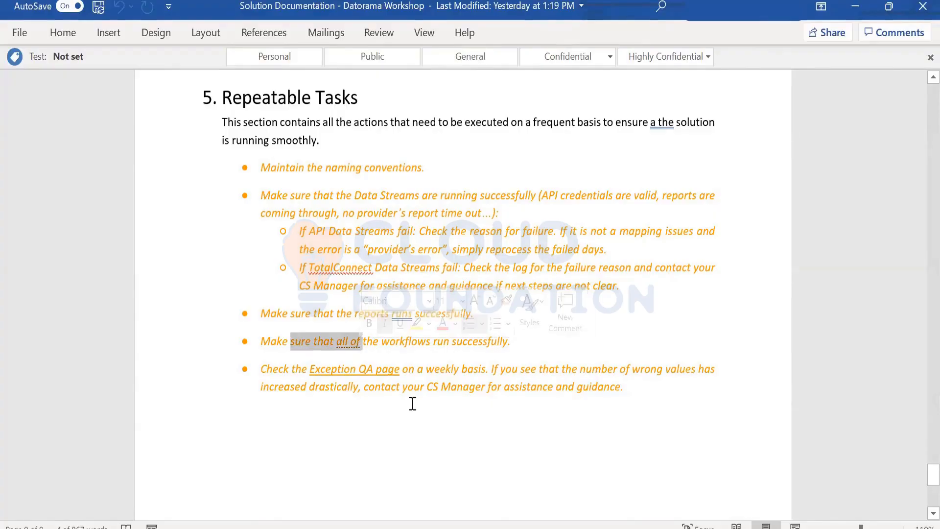
left_click(499, 396)
scroll(500, 397, "down", 6)
scroll(500, 396, "up", 7)
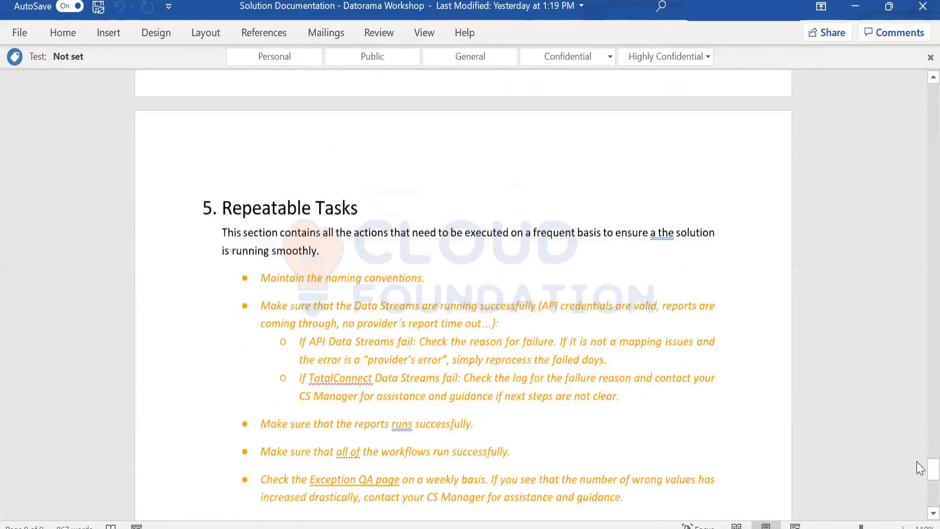
left_click_drag(920, 467, 925, 80)
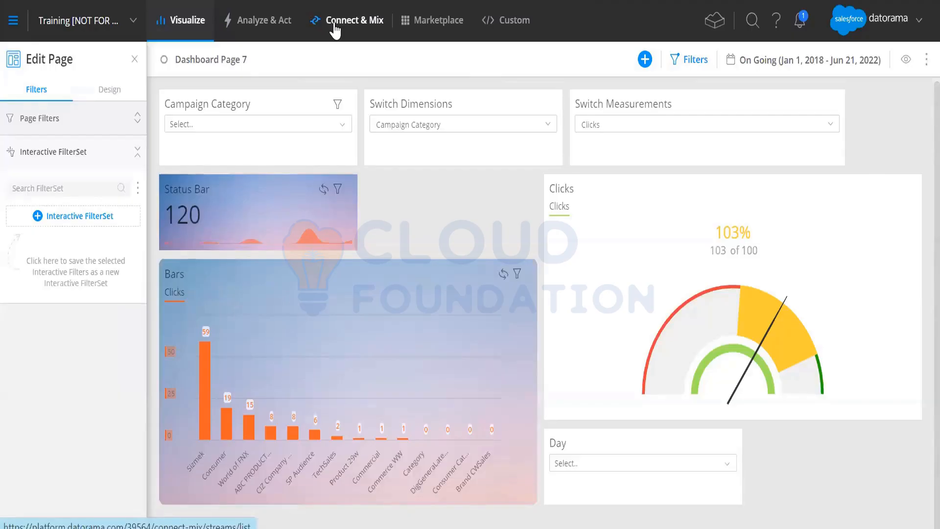
- Switch to Datorama, view the Data Streams list, and review the account's contract limits, culture and currency settings
left_click(335, 31)
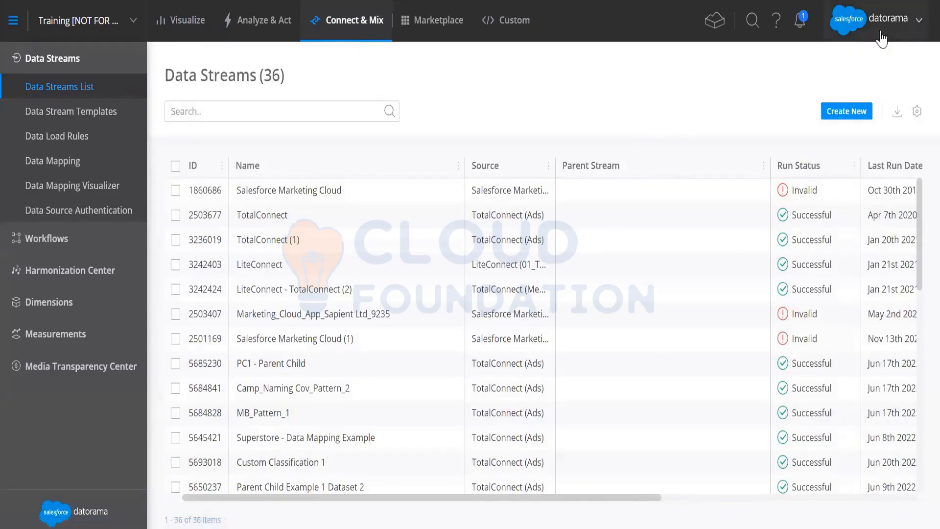
left_click(912, 28)
left_click(592, 123)
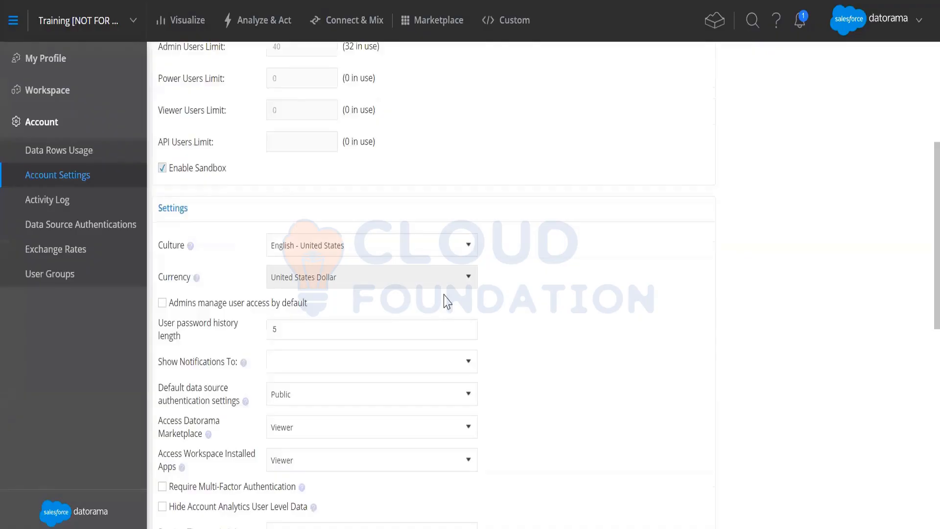
scroll(444, 301, "up", 2)
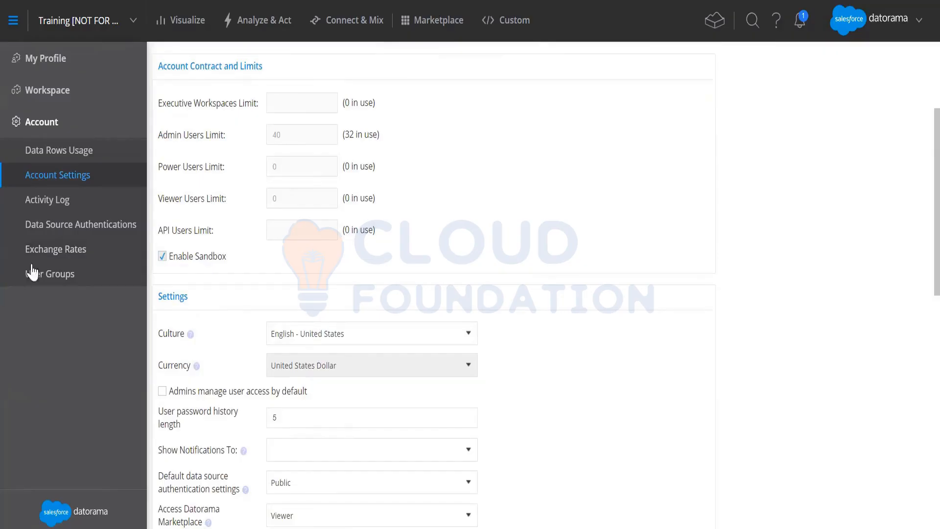
- Open the account's Exchange Rates page and examine the account currency
left_click(49, 260)
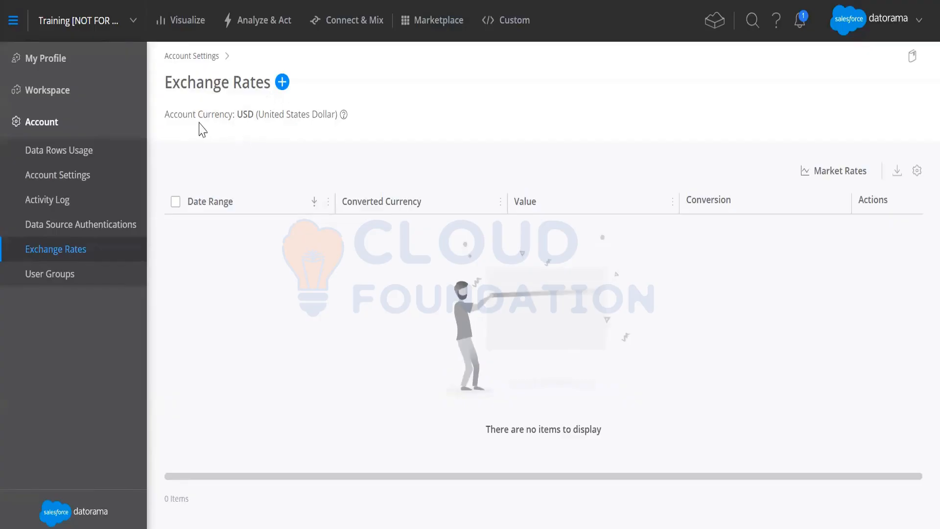
left_click_drag(177, 114, 317, 111)
left_click(374, 101)
- Open the form for a new exchange rate, view the target currency options, and close it without creating a rate
left_click(283, 83)
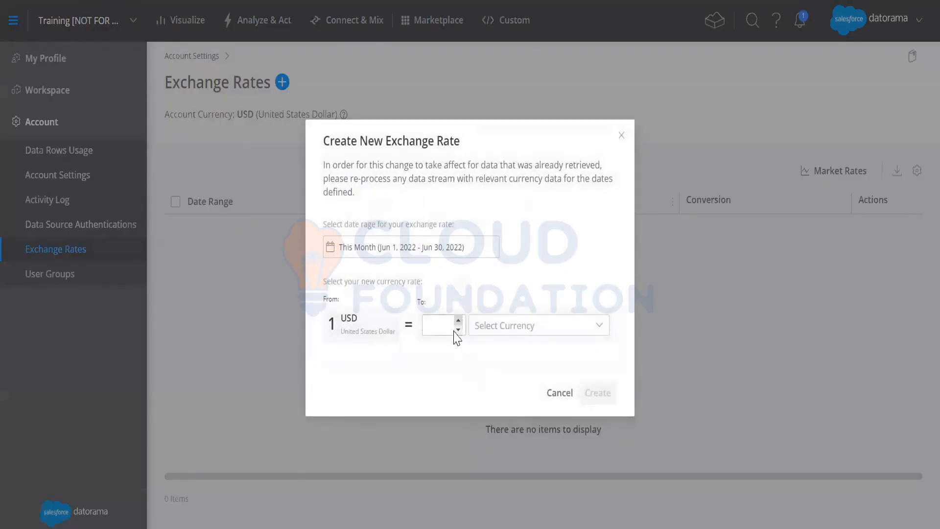
left_click(487, 326)
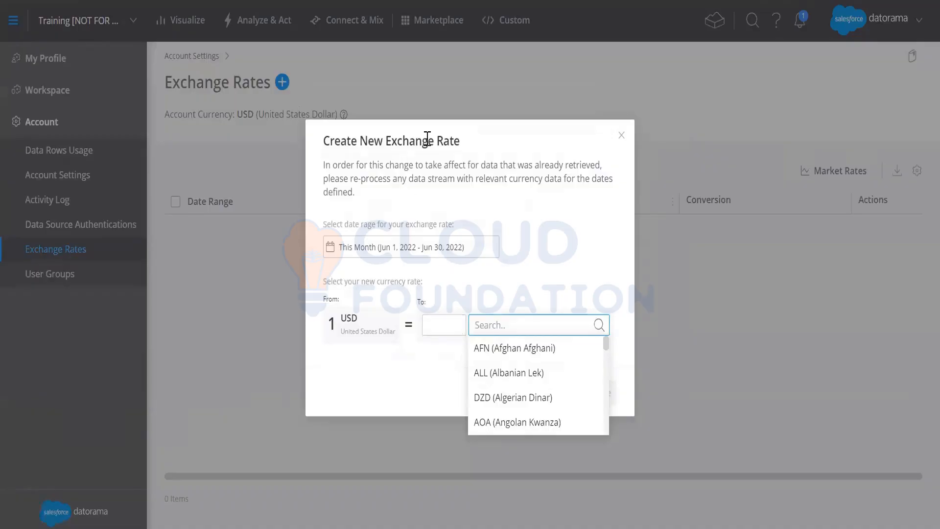
left_click(533, 141)
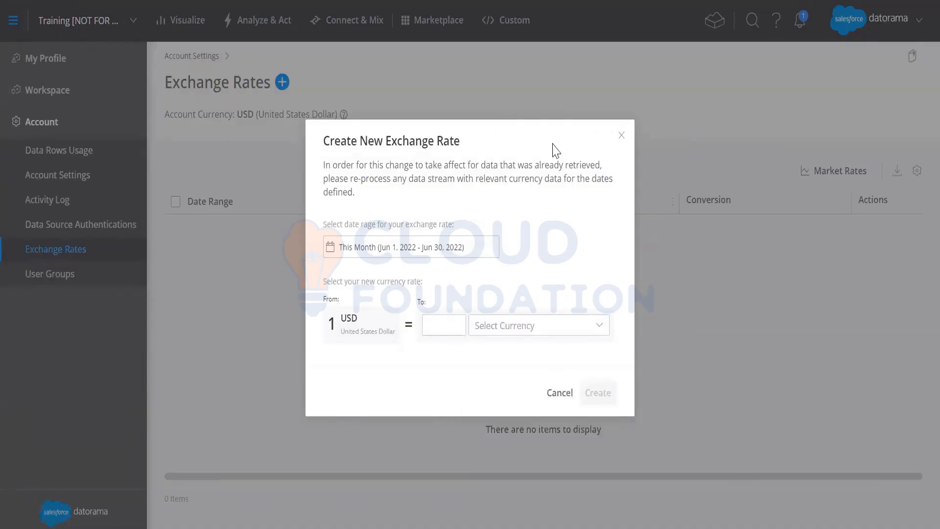
left_click(621, 136)
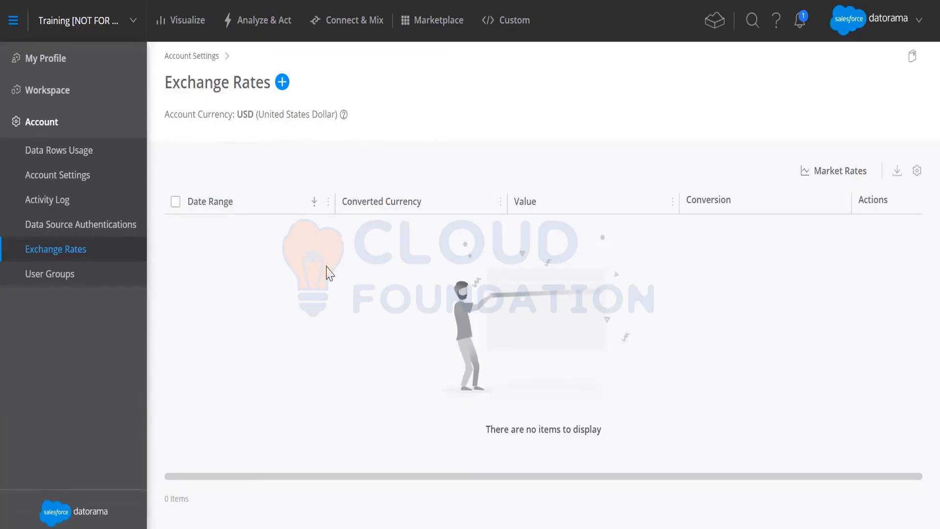
- View the Goals list in Analyze & Act and open the Tableau Data Connection page
left_click(284, 20)
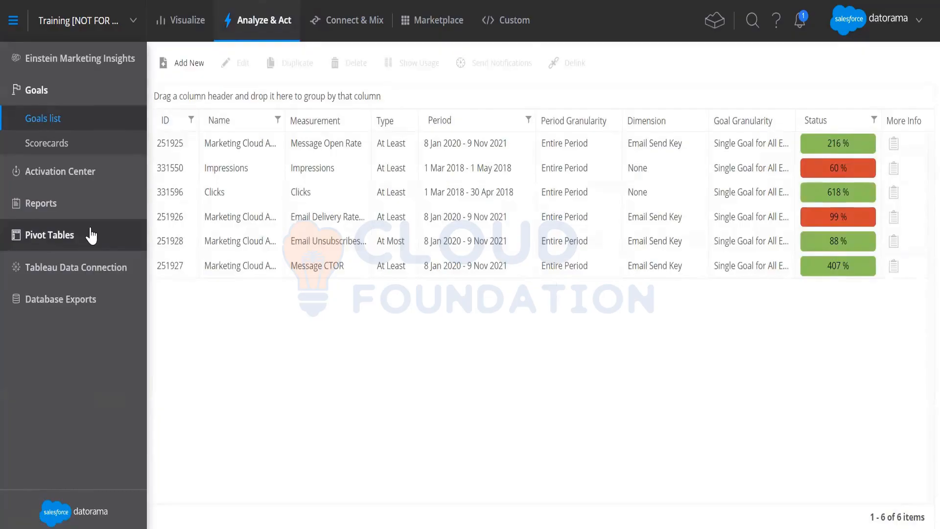
left_click(90, 274)
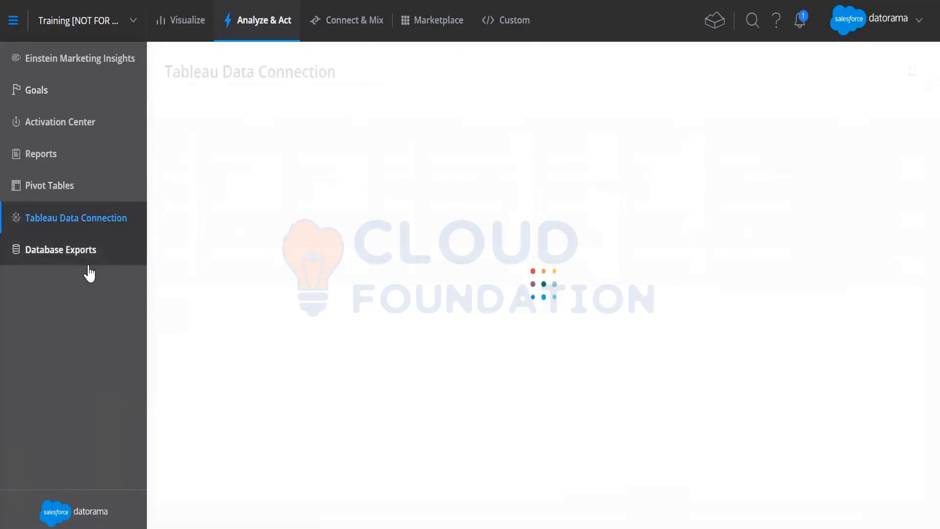